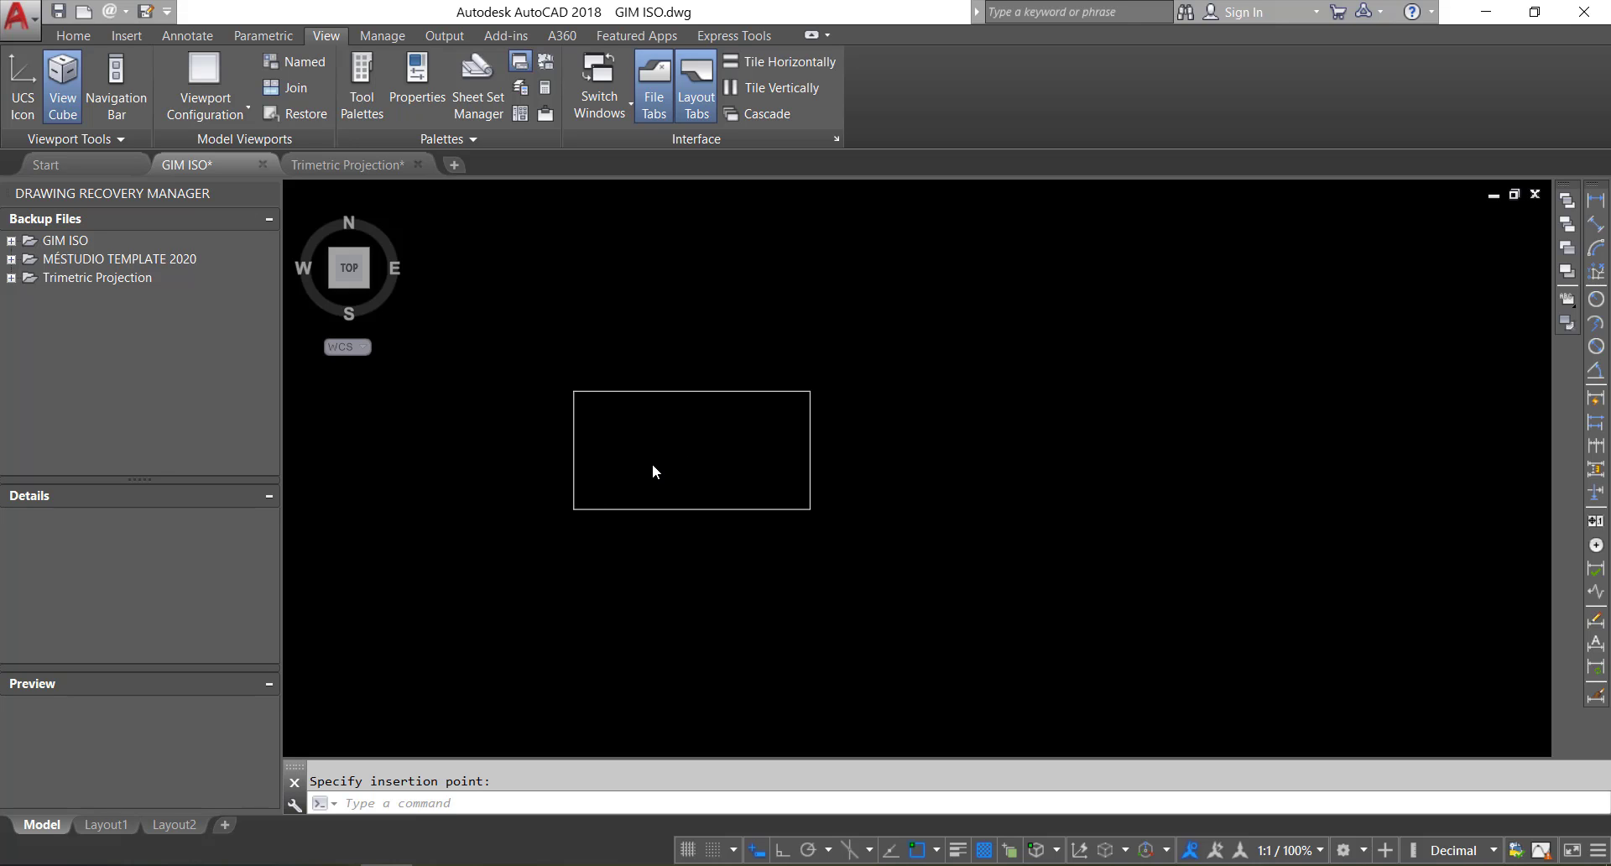
Step: Dimension the rectangle's top edge (10) and left edge (5) with linear dimensions
scroll(660, 453, "up", 2)
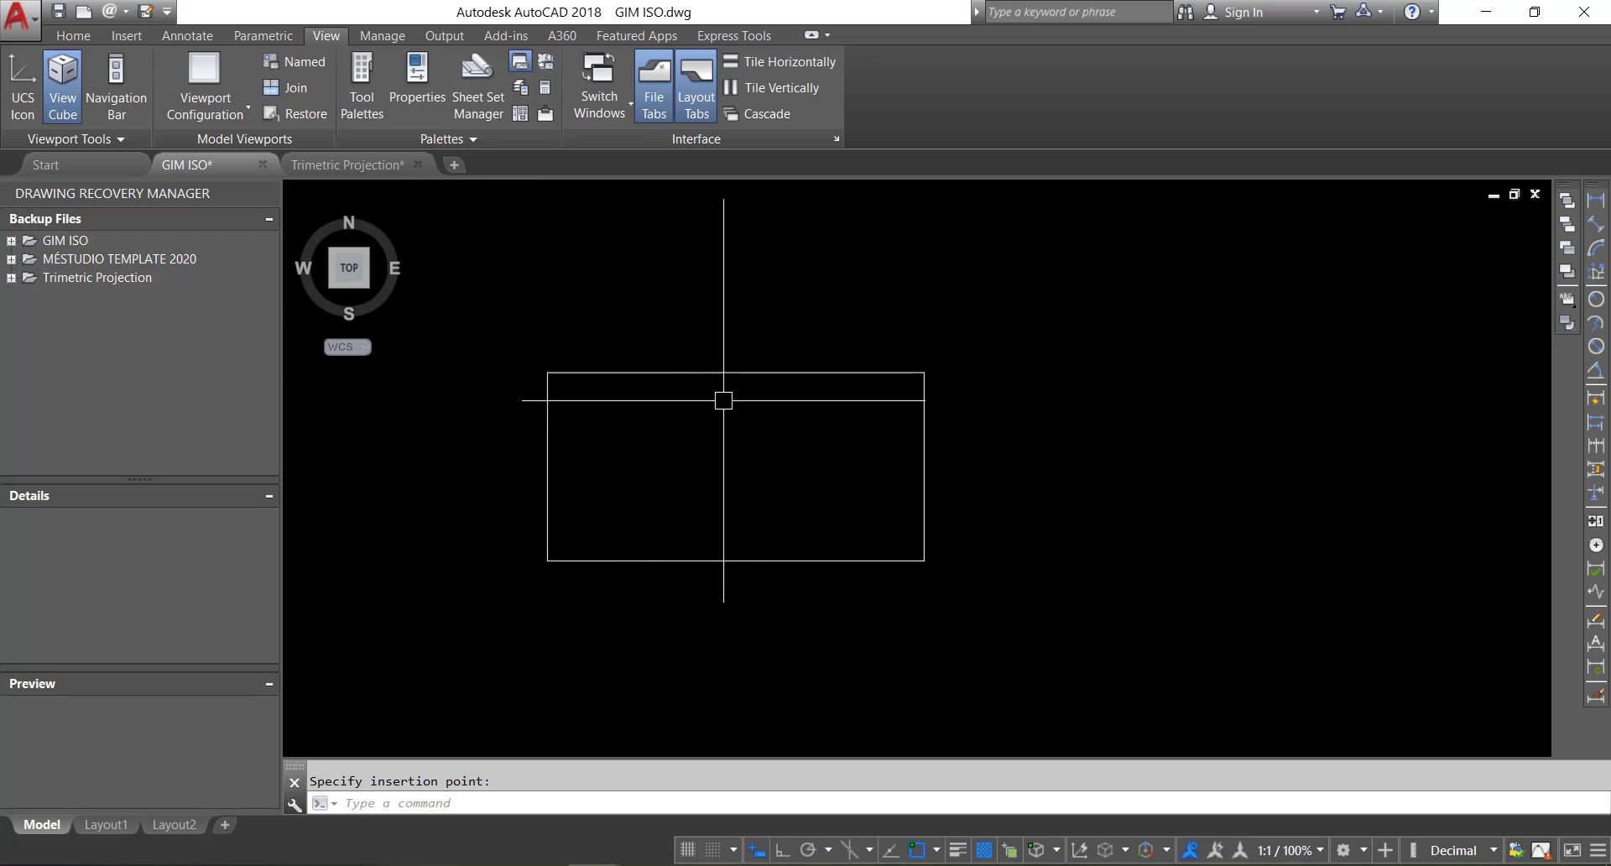
left_click(74, 36)
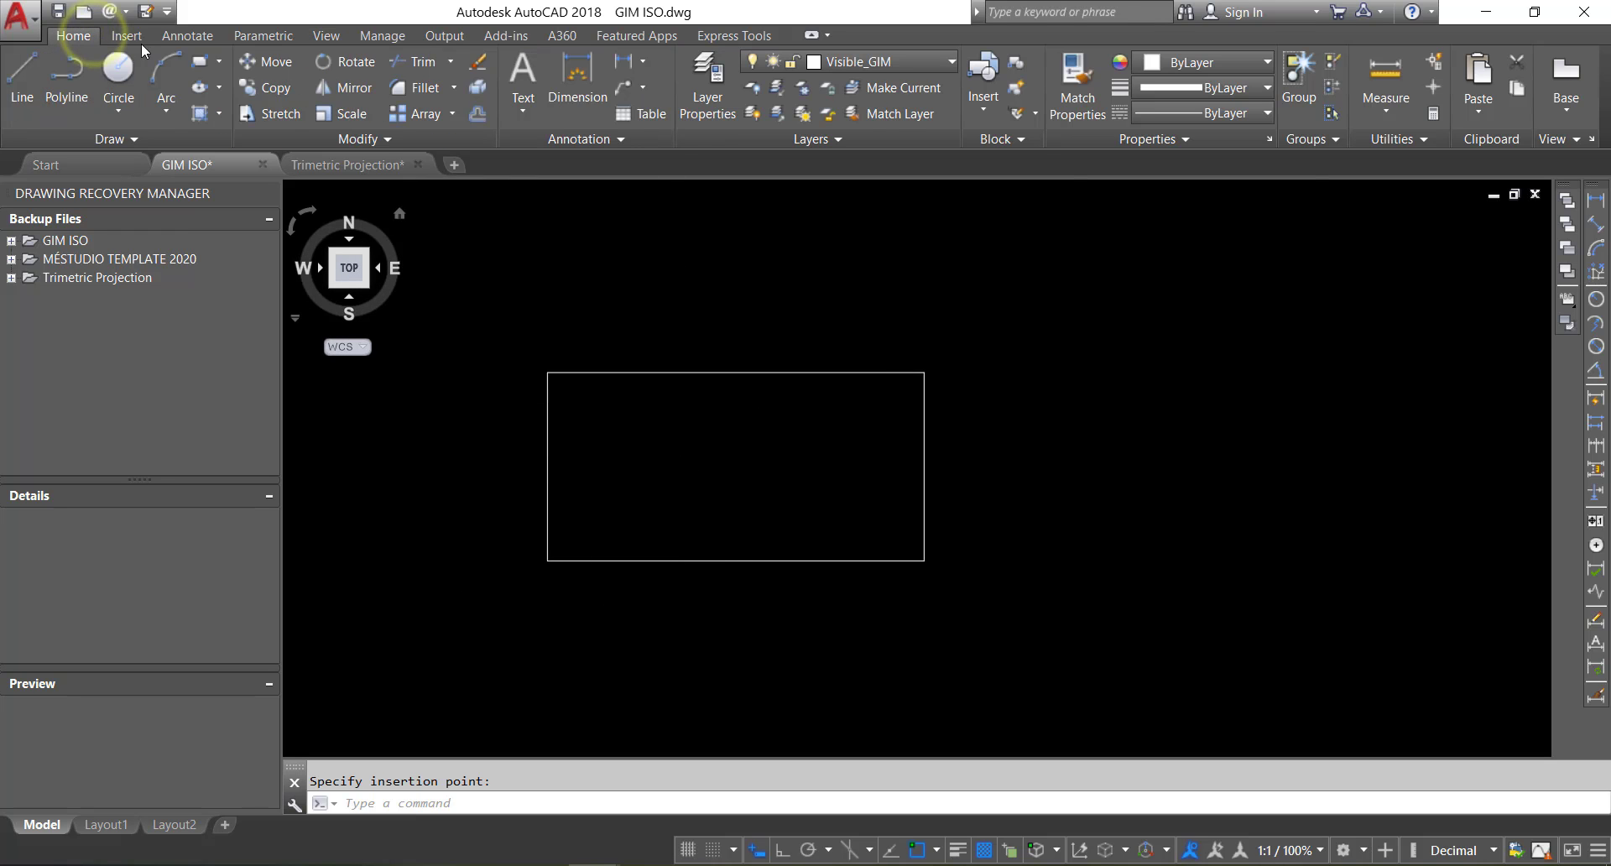
left_click(624, 67)
left_click(547, 373)
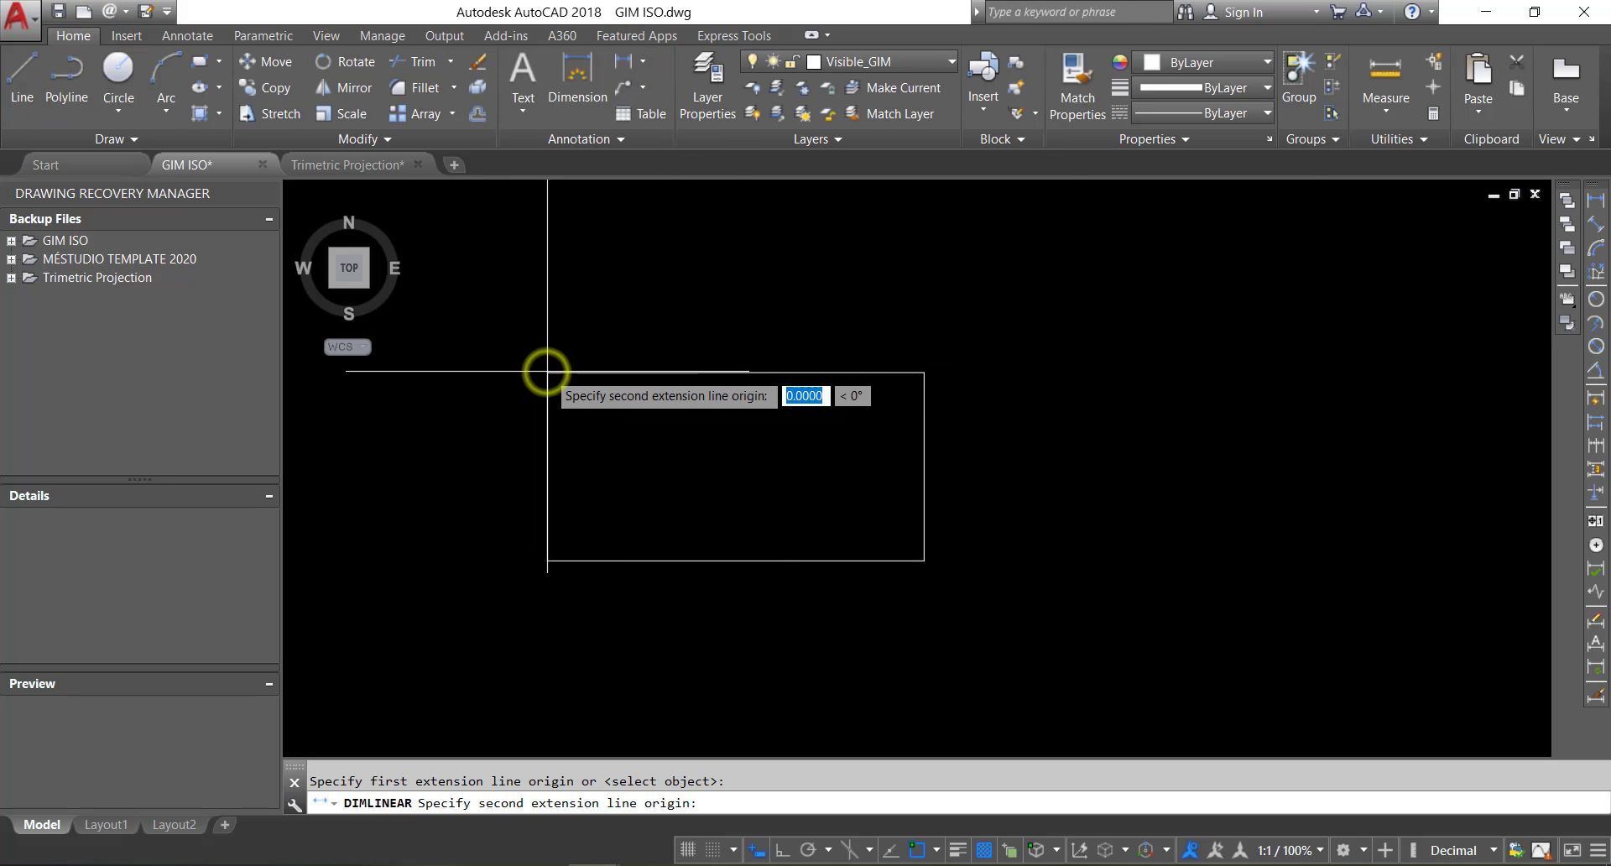
left_click(923, 373)
scroll(604, 359, "down", 2)
left_click(604, 317)
scroll(671, 352, "down", 3)
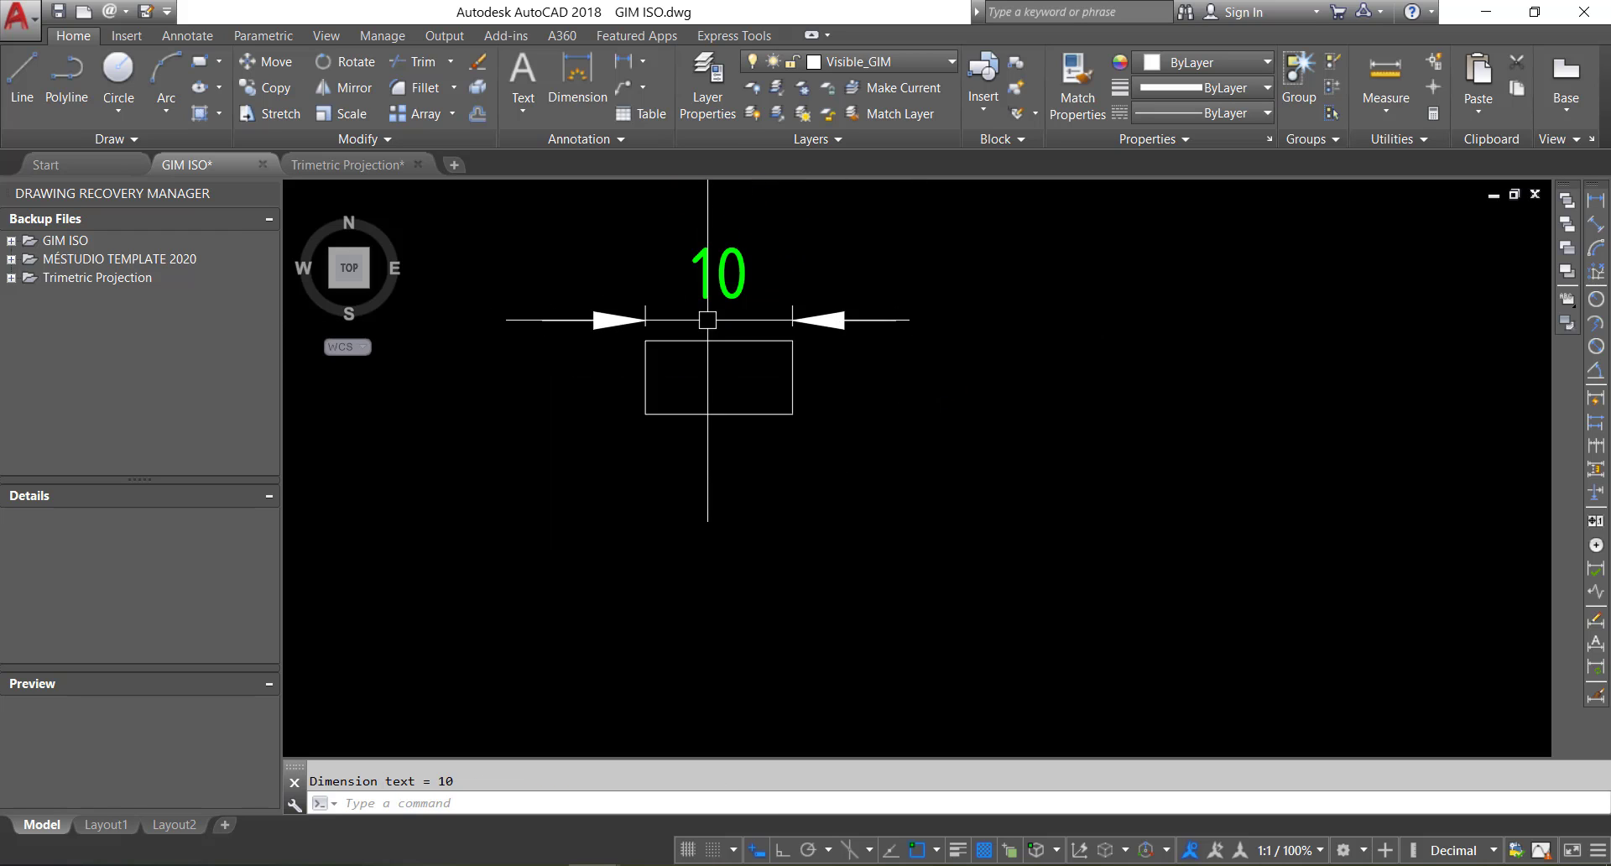
key("space")
left_click(685, 424)
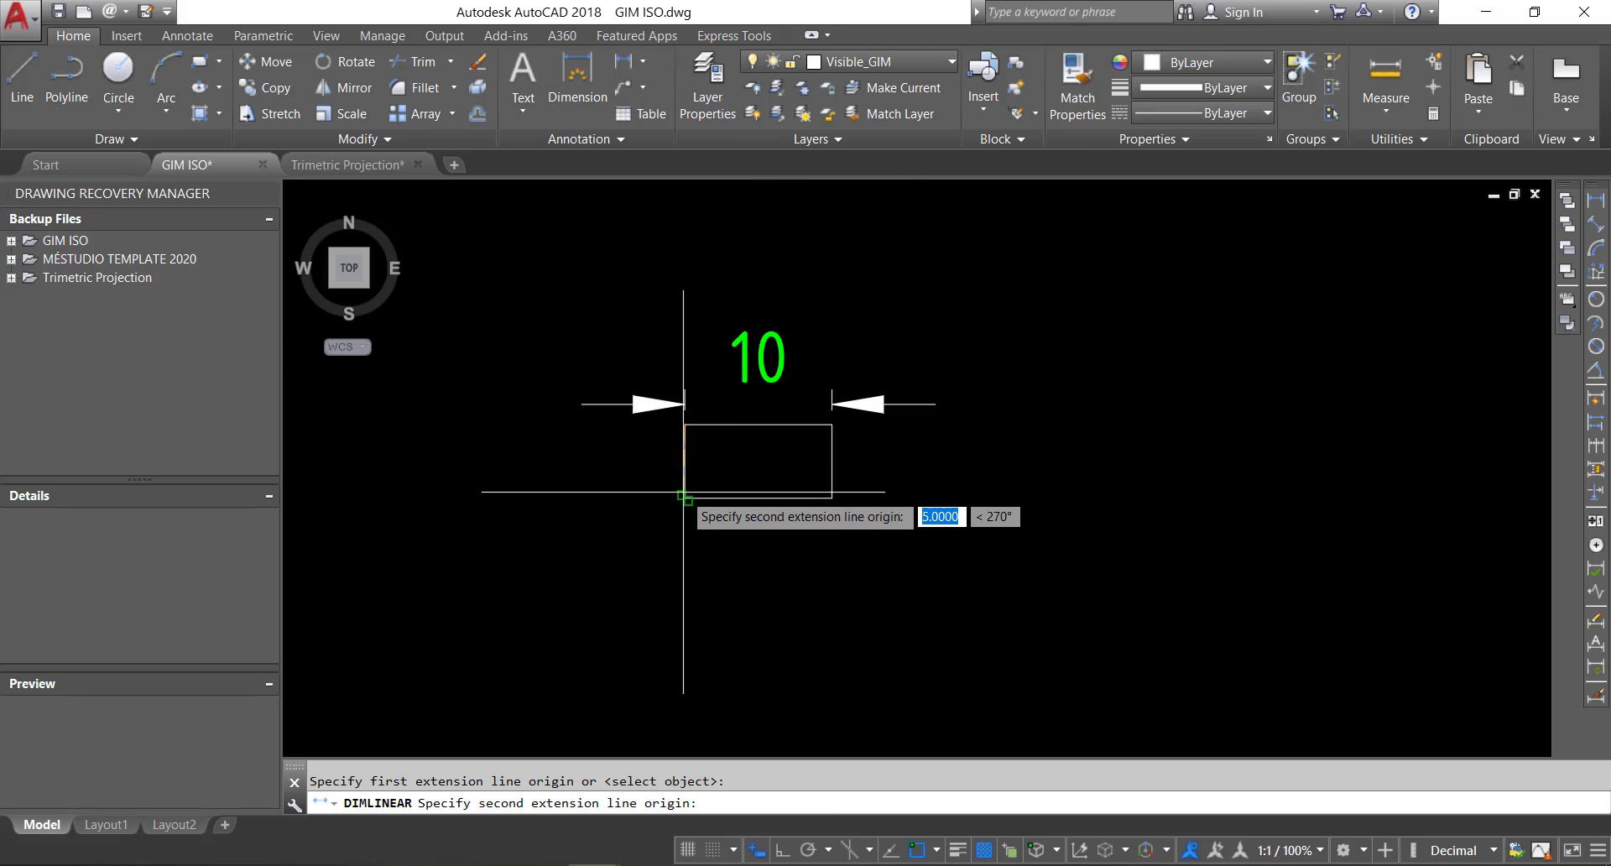
left_click(684, 498)
left_click(626, 470)
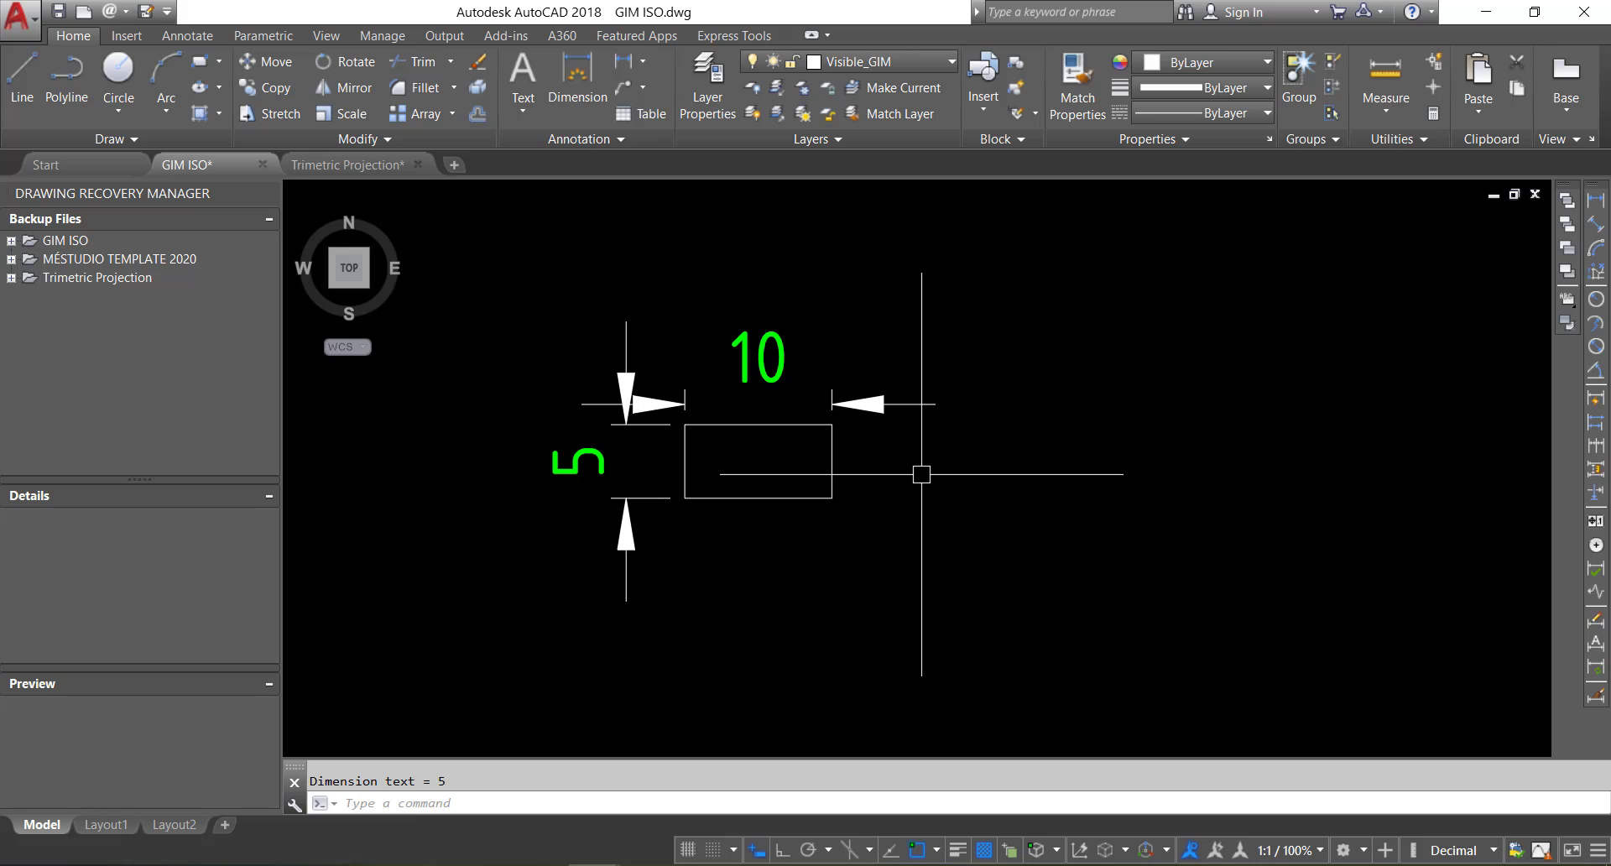
Step: Select the 10 and 5 dimensions and delete them, leaving only the rectangle
left_click(658, 611)
left_click(576, 339)
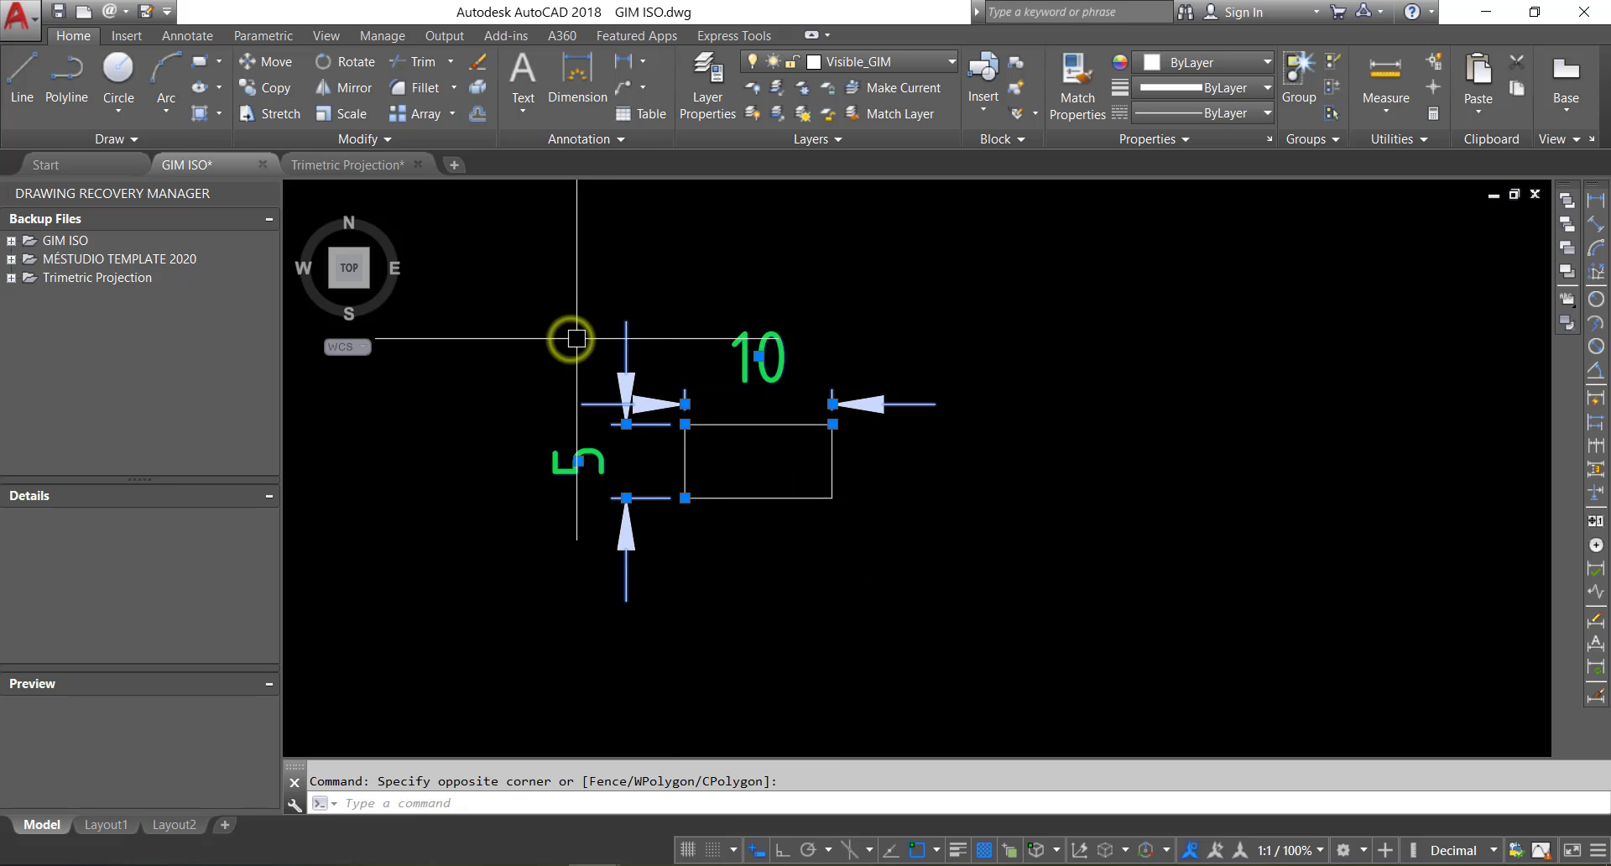
left_click(910, 371)
left_click(589, 280)
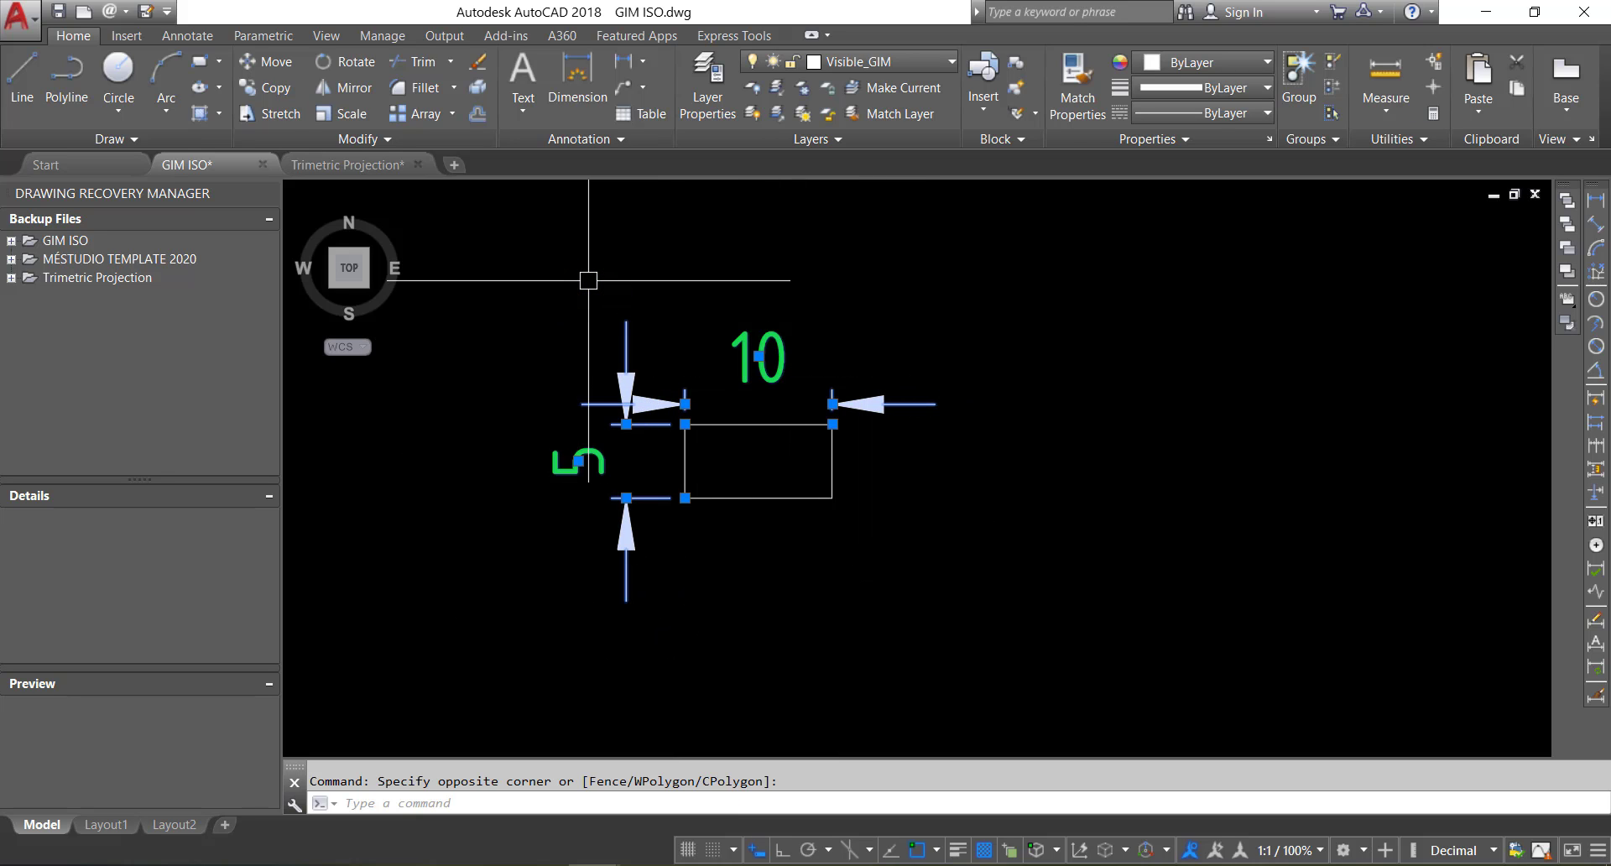
key("Delete")
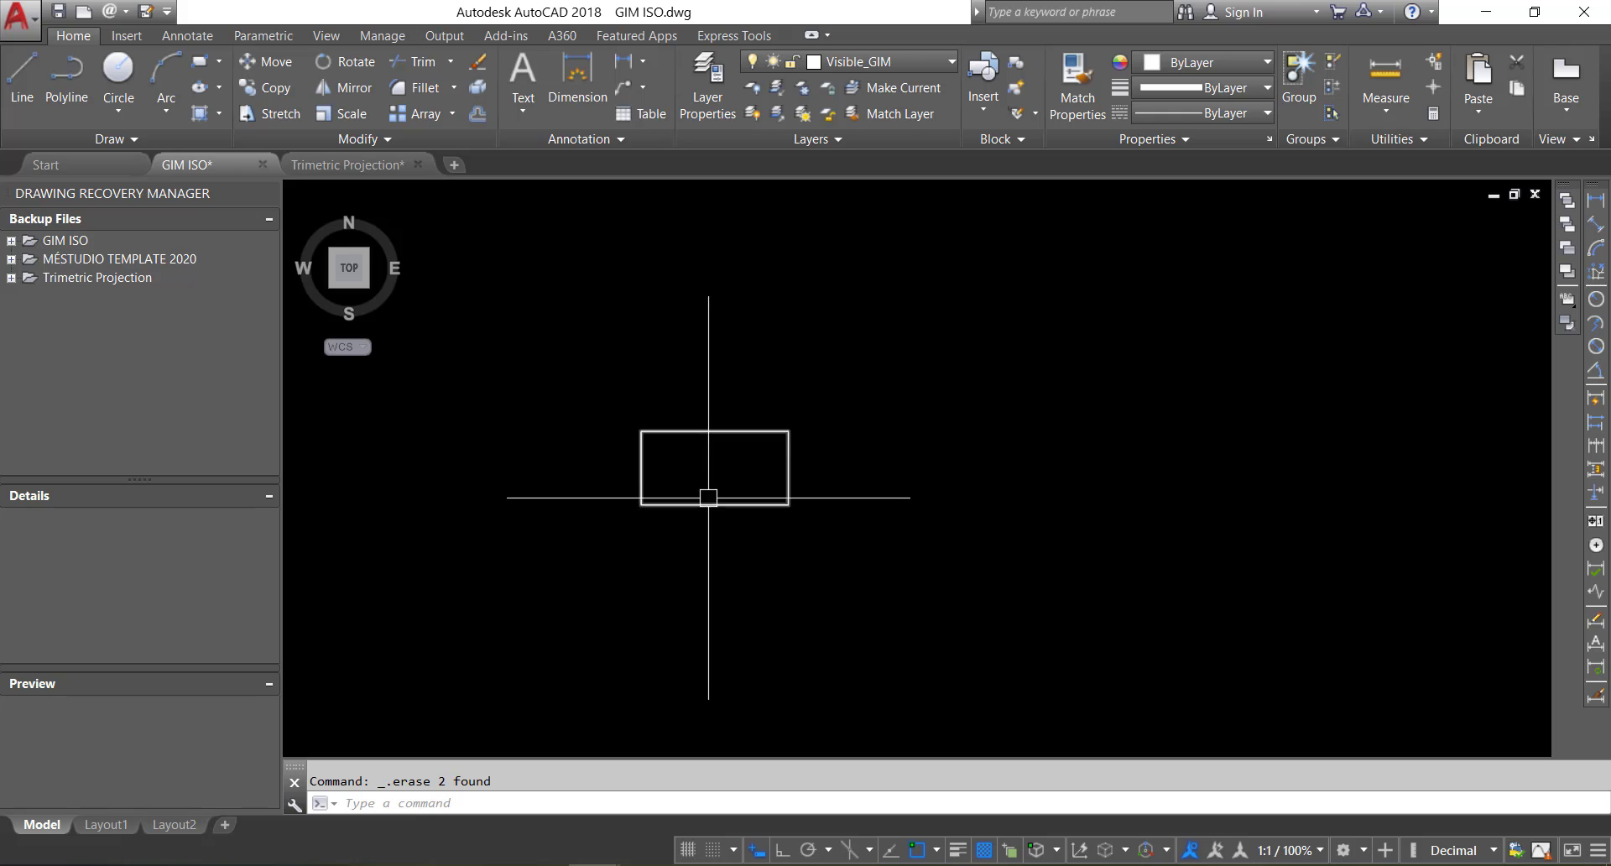
middle_click_drag(708, 492, 707, 489)
Step: Zoom in and edit the rectangle block in the Block Editor via its right-click menu
scroll(714, 492, "up", 2)
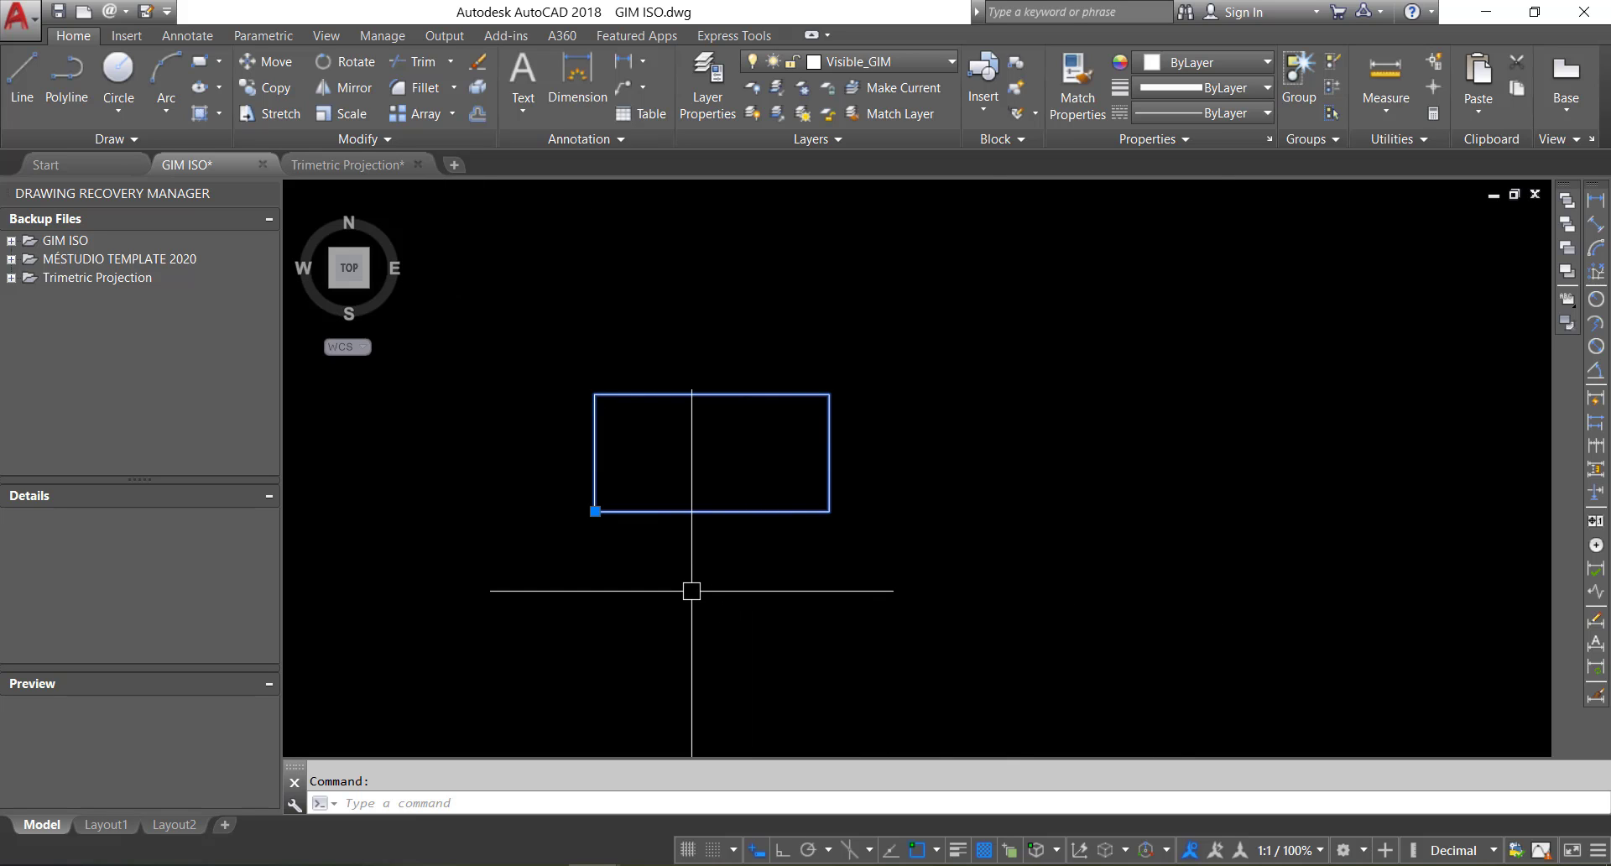
right_click(733, 393)
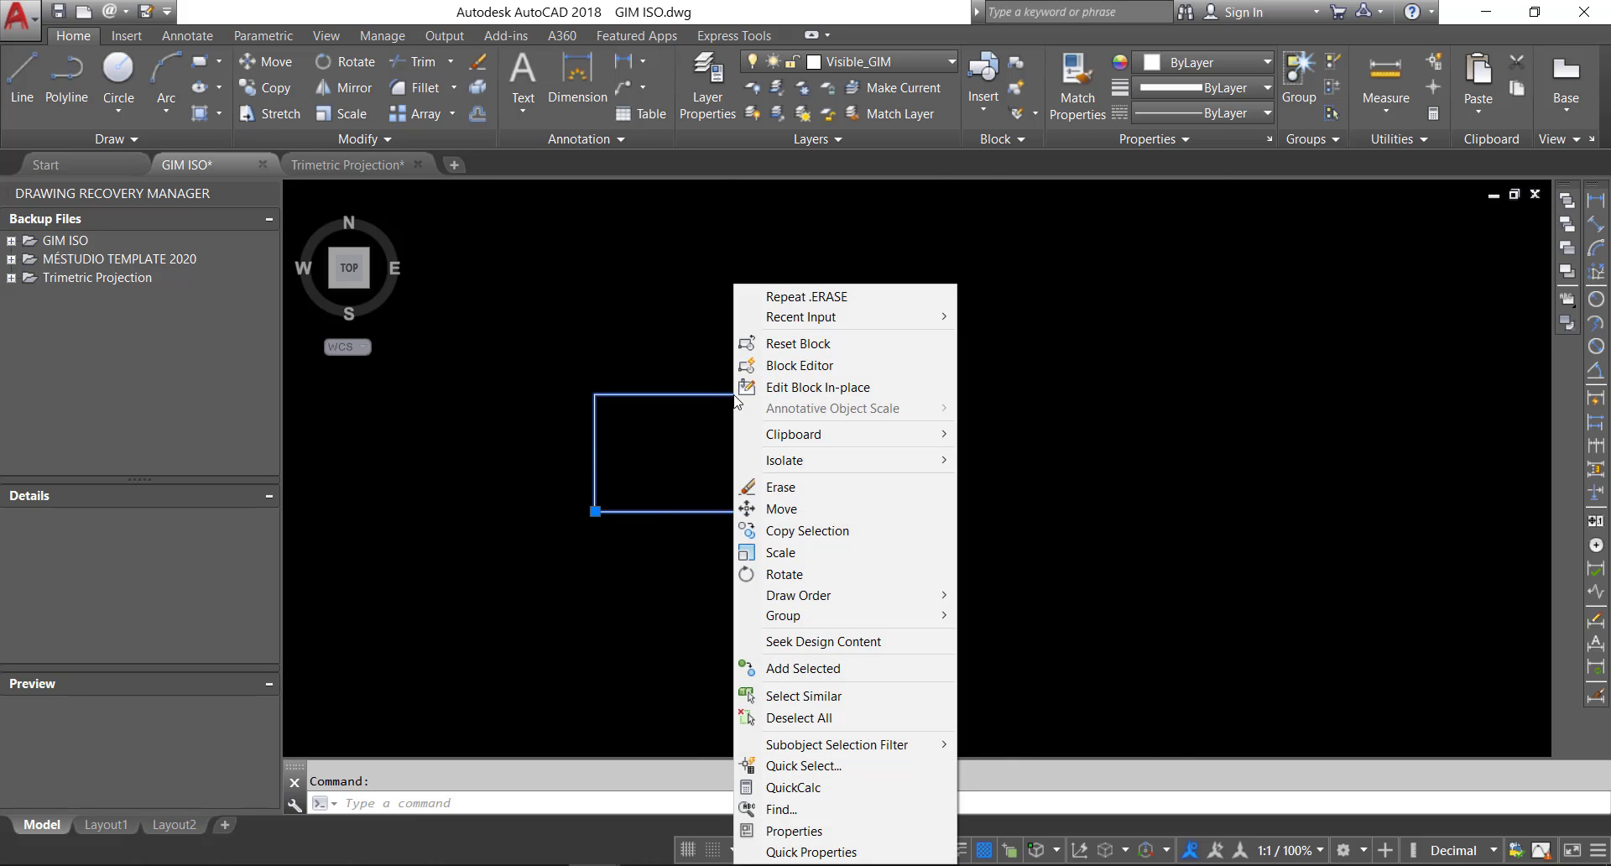
left_click(798, 364)
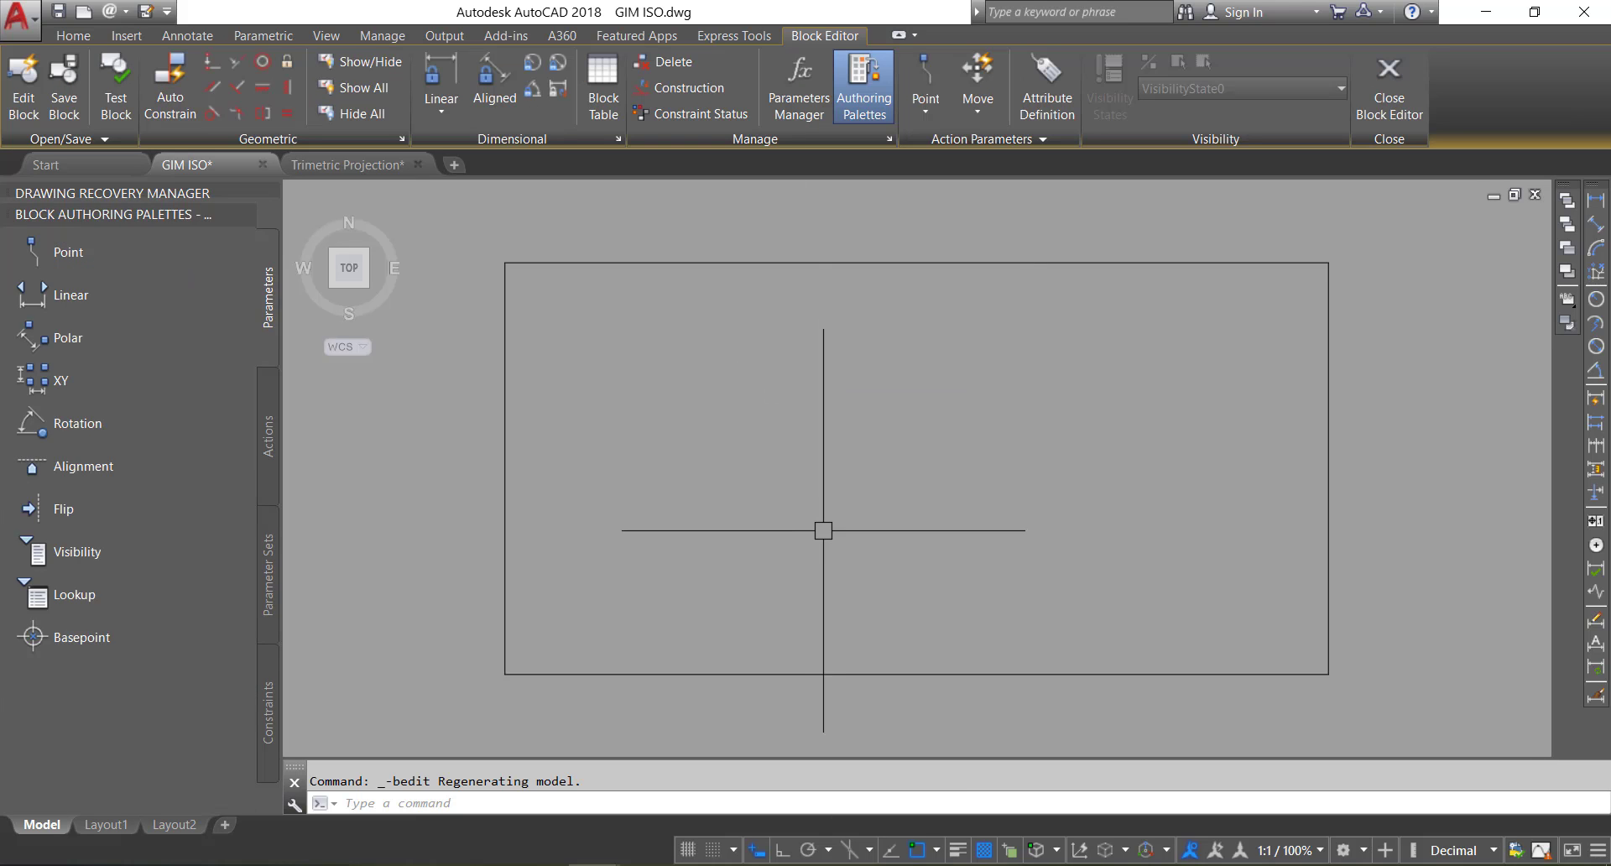
Step: Add an XY parameter from lower-left to upper-right corner, creating X Distance1 and Y Distance1
left_click(832, 356)
key("Escape")
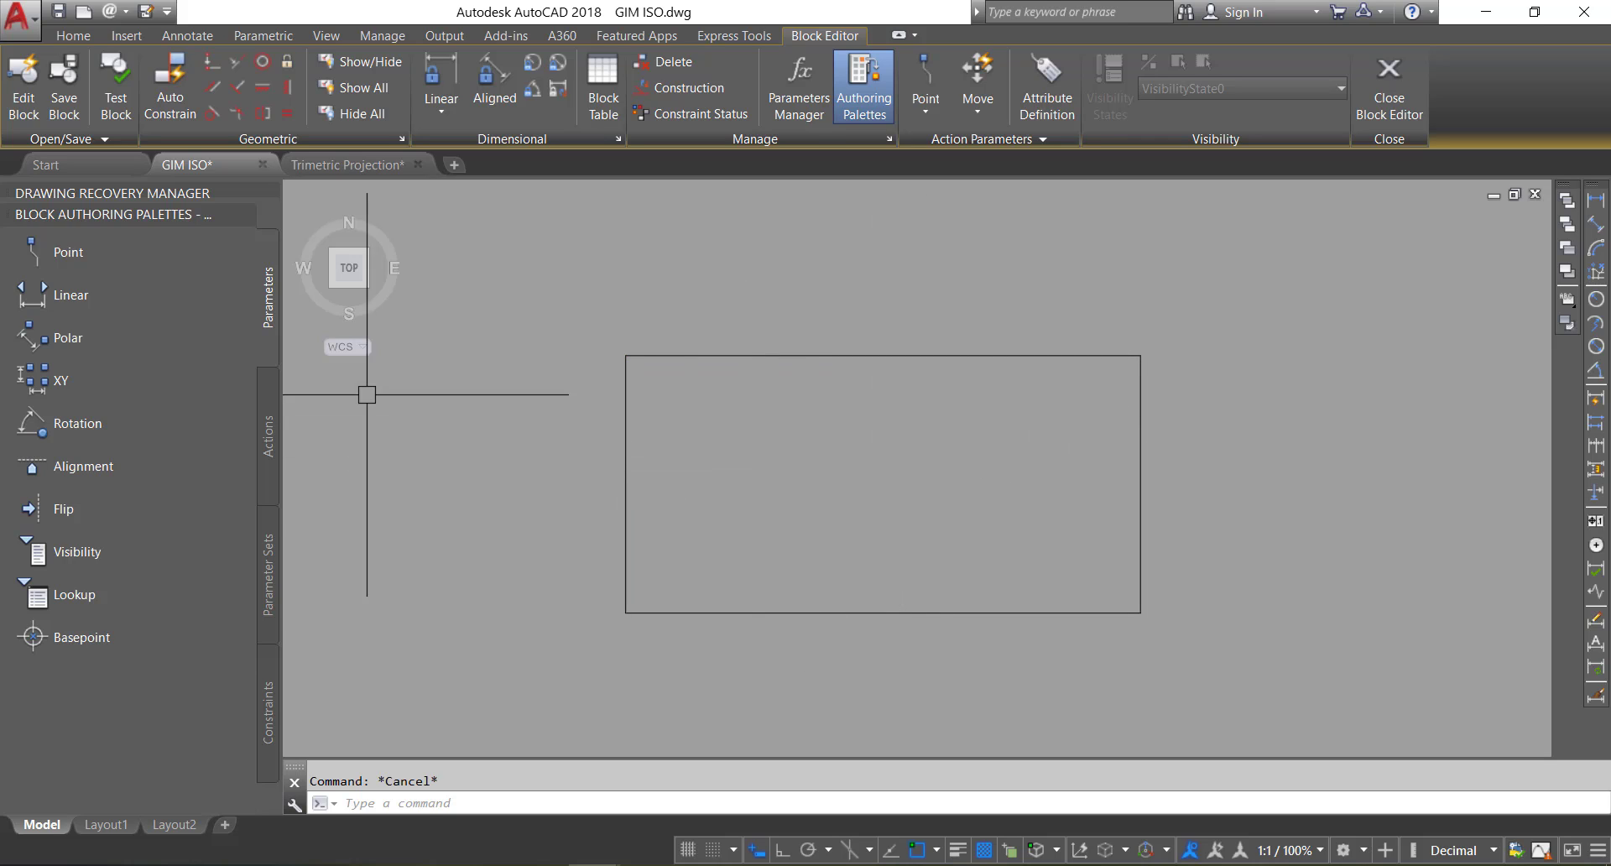
left_click(72, 377)
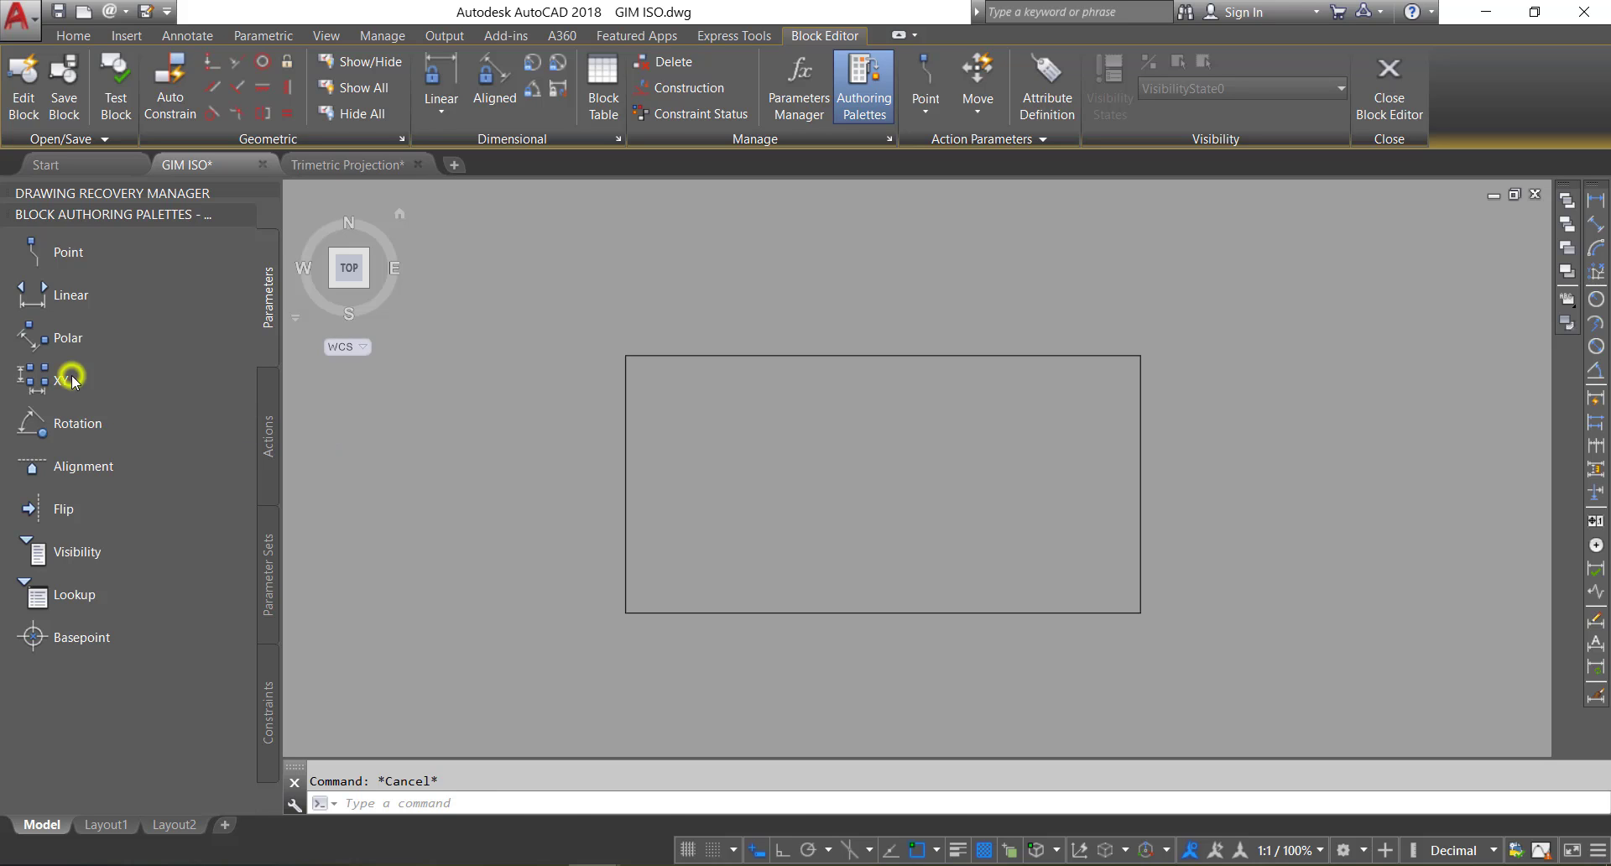
left_click(625, 612)
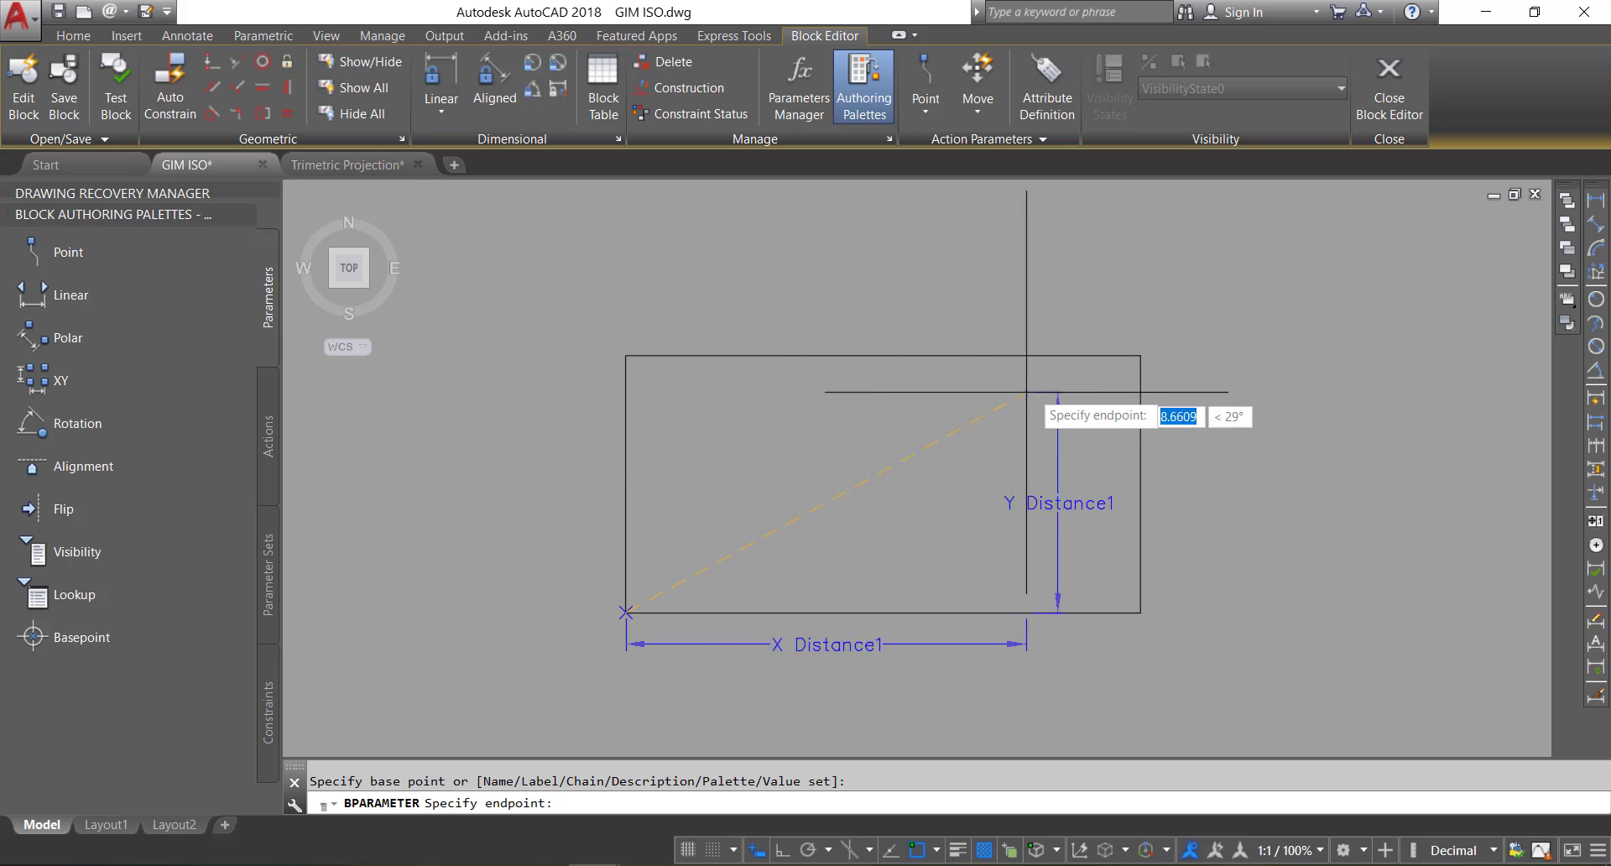
left_click(1141, 356)
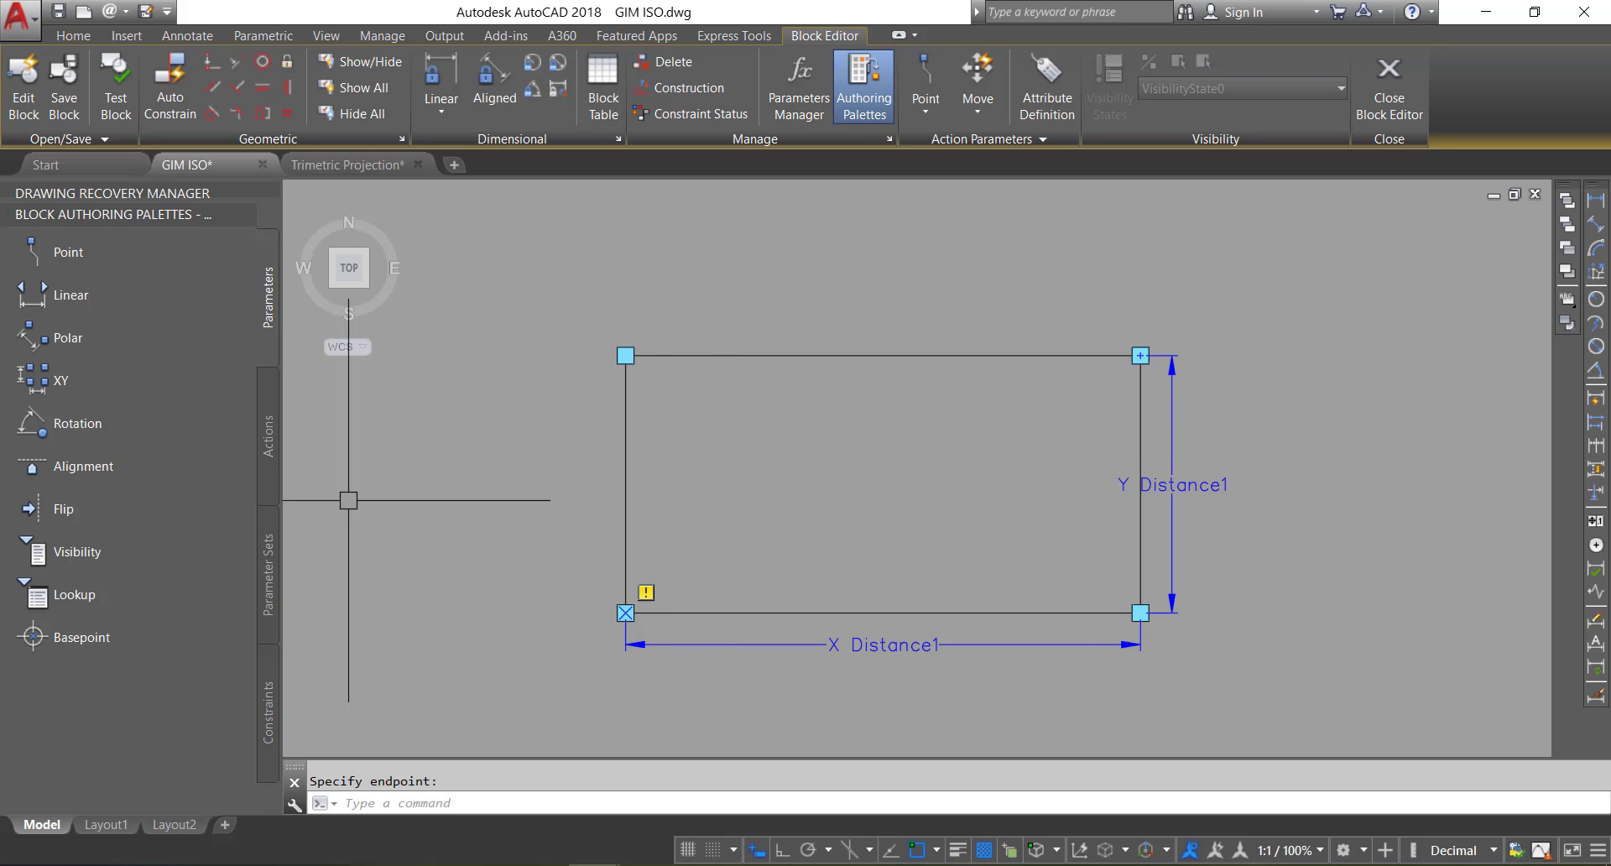
left_click(270, 438)
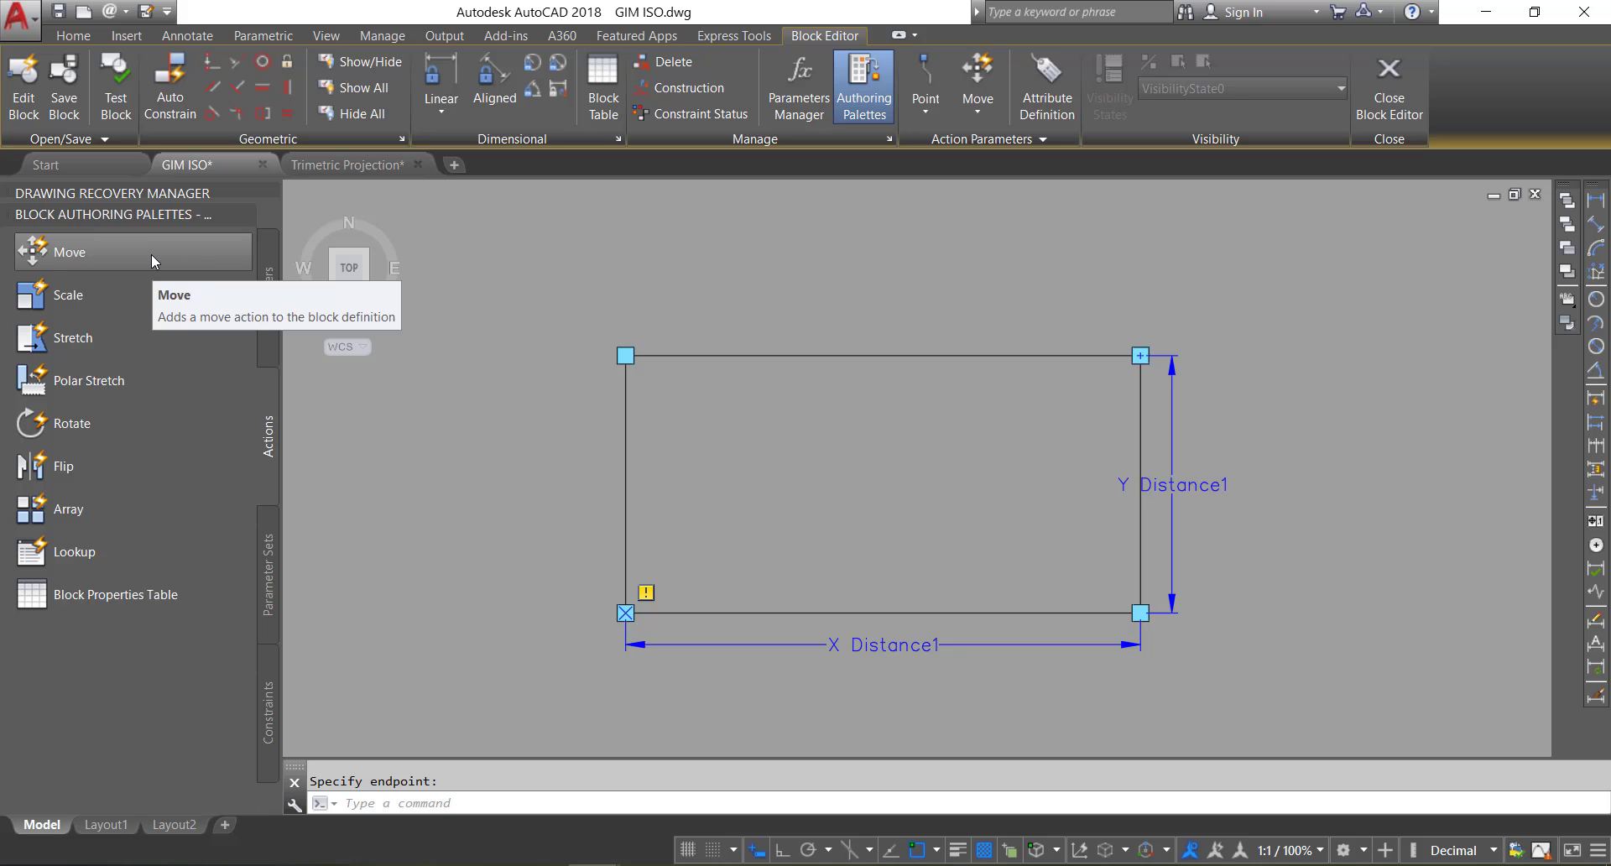
Step: Attach an Array action to X Distance1, arraying the rectangle with a corner-to-corner unit cell
left_click(73, 514)
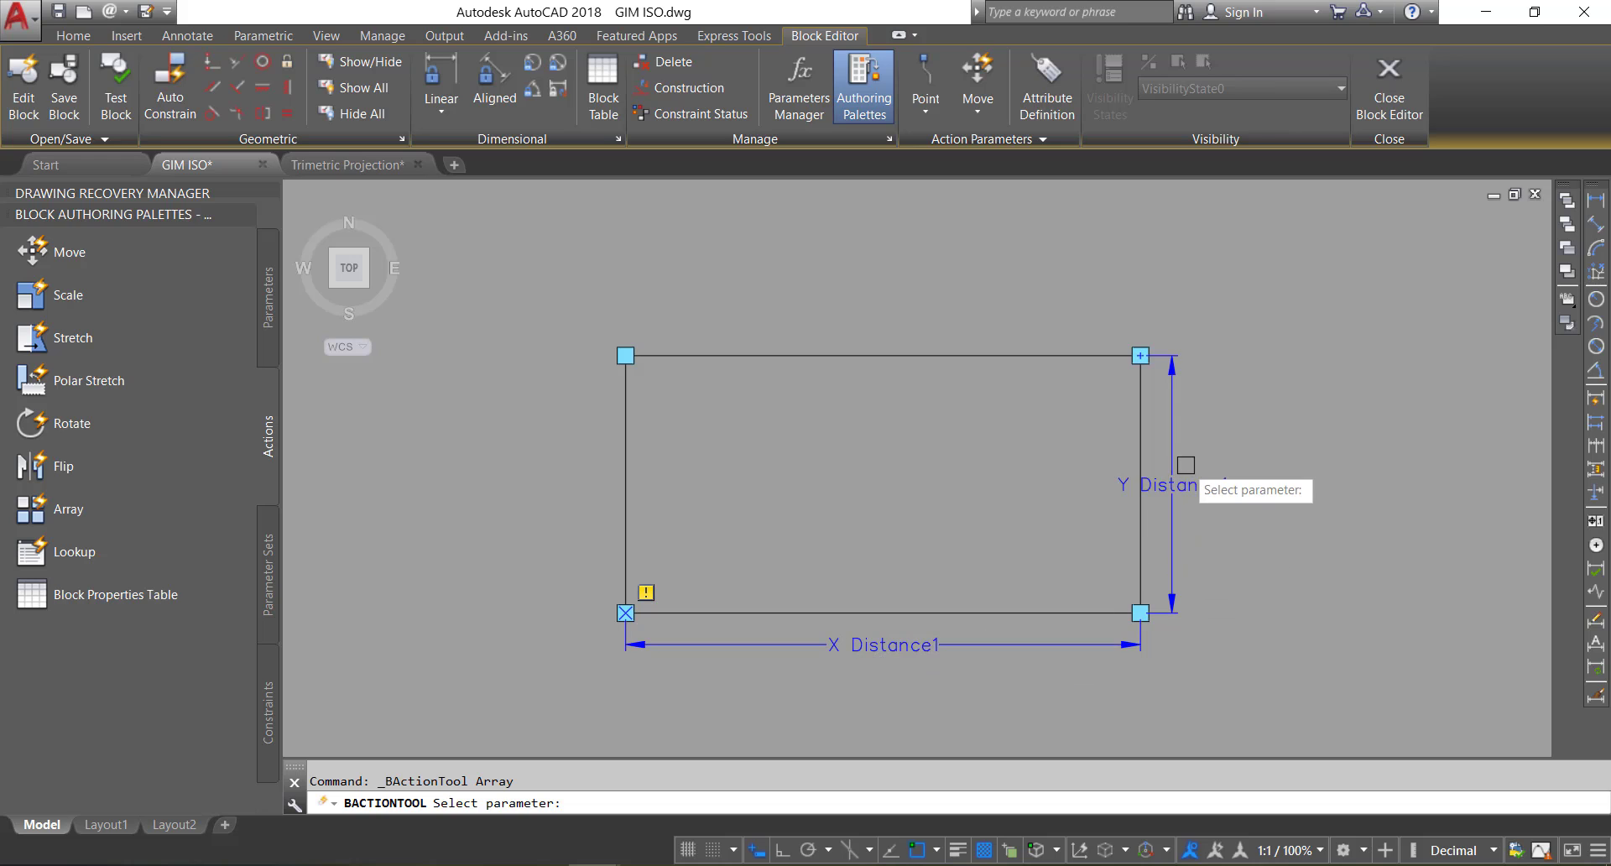
left_click(887, 646)
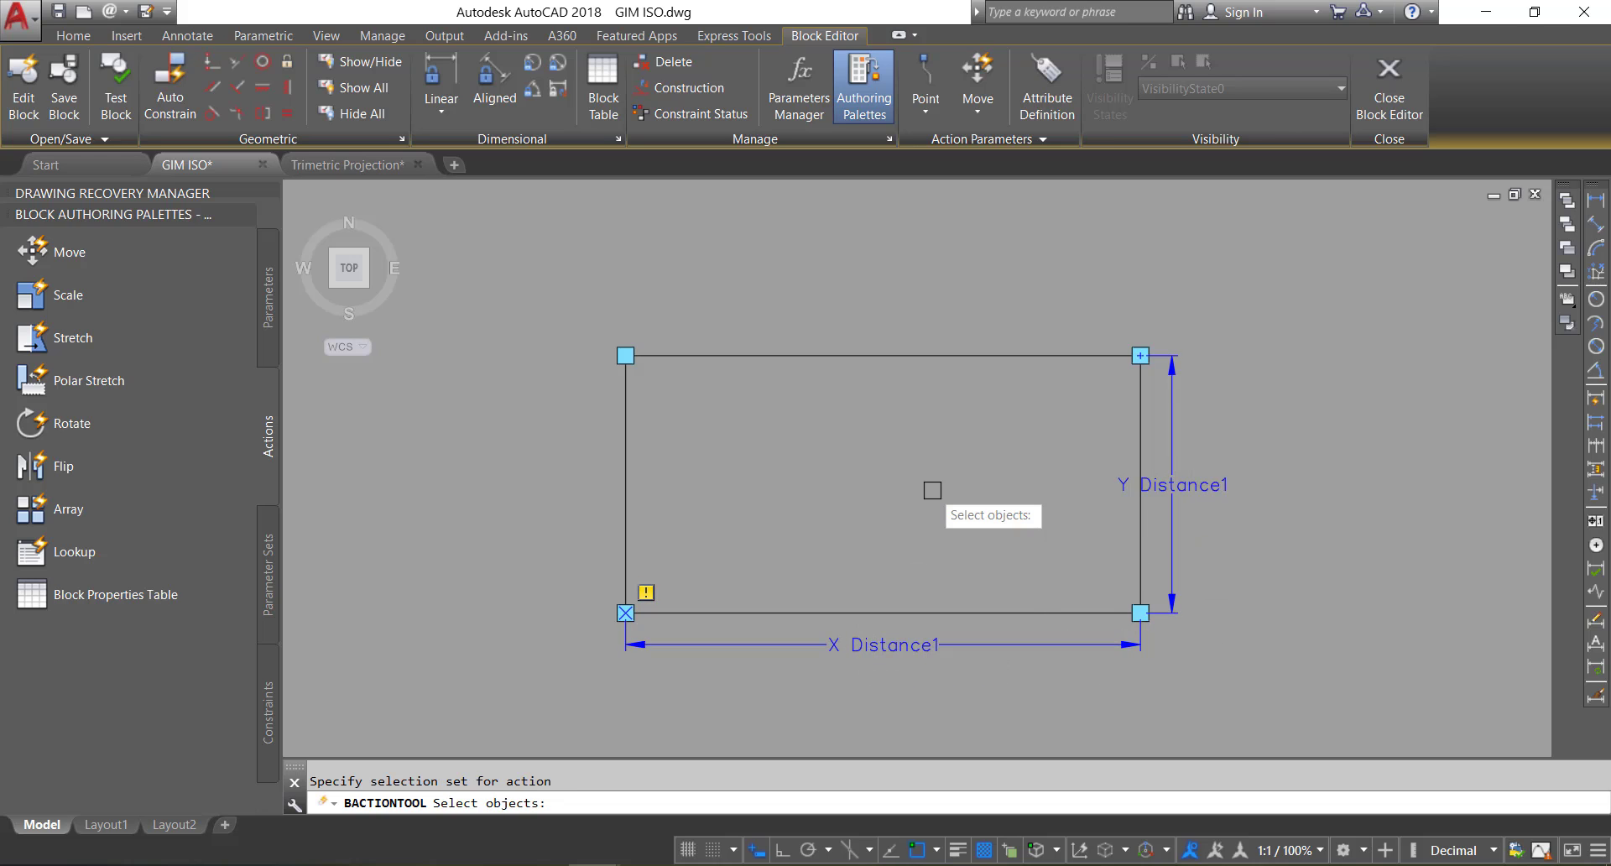
left_click(912, 355)
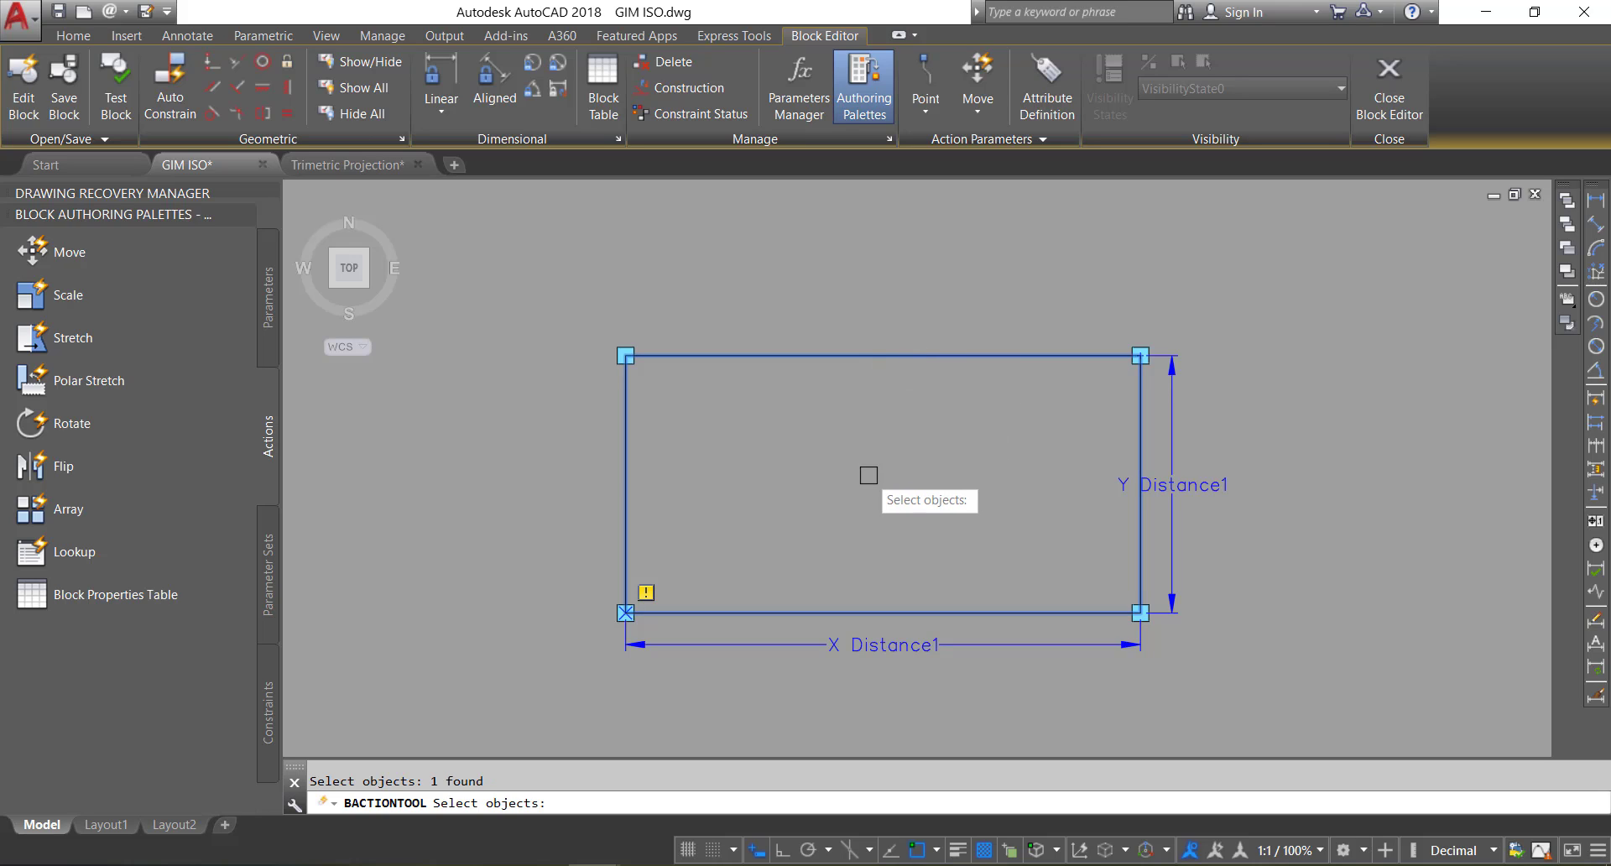
key("Return")
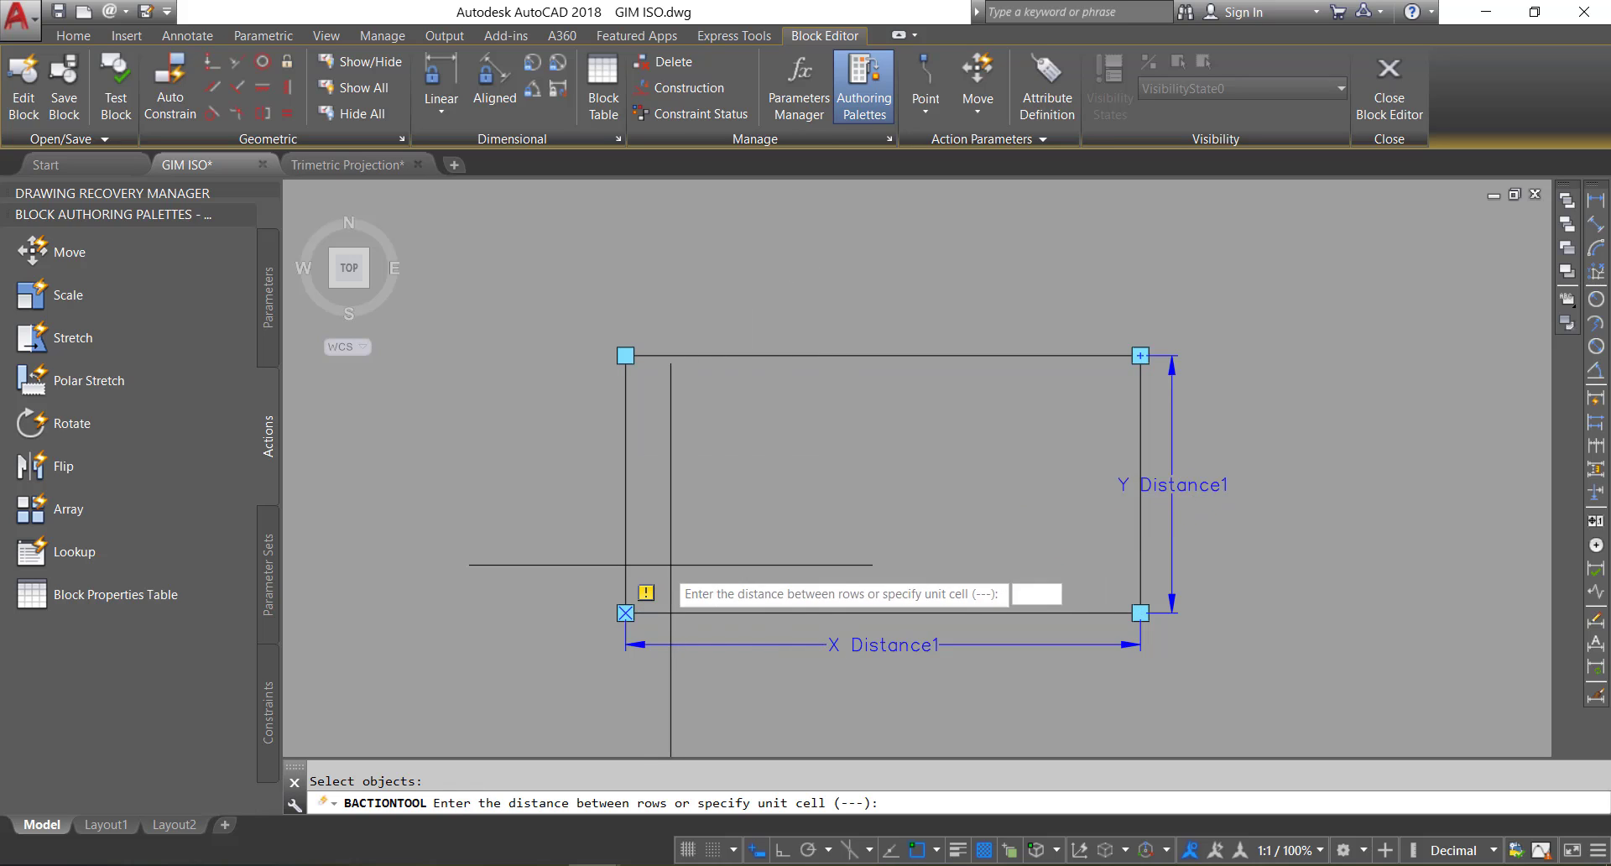
left_click(625, 612)
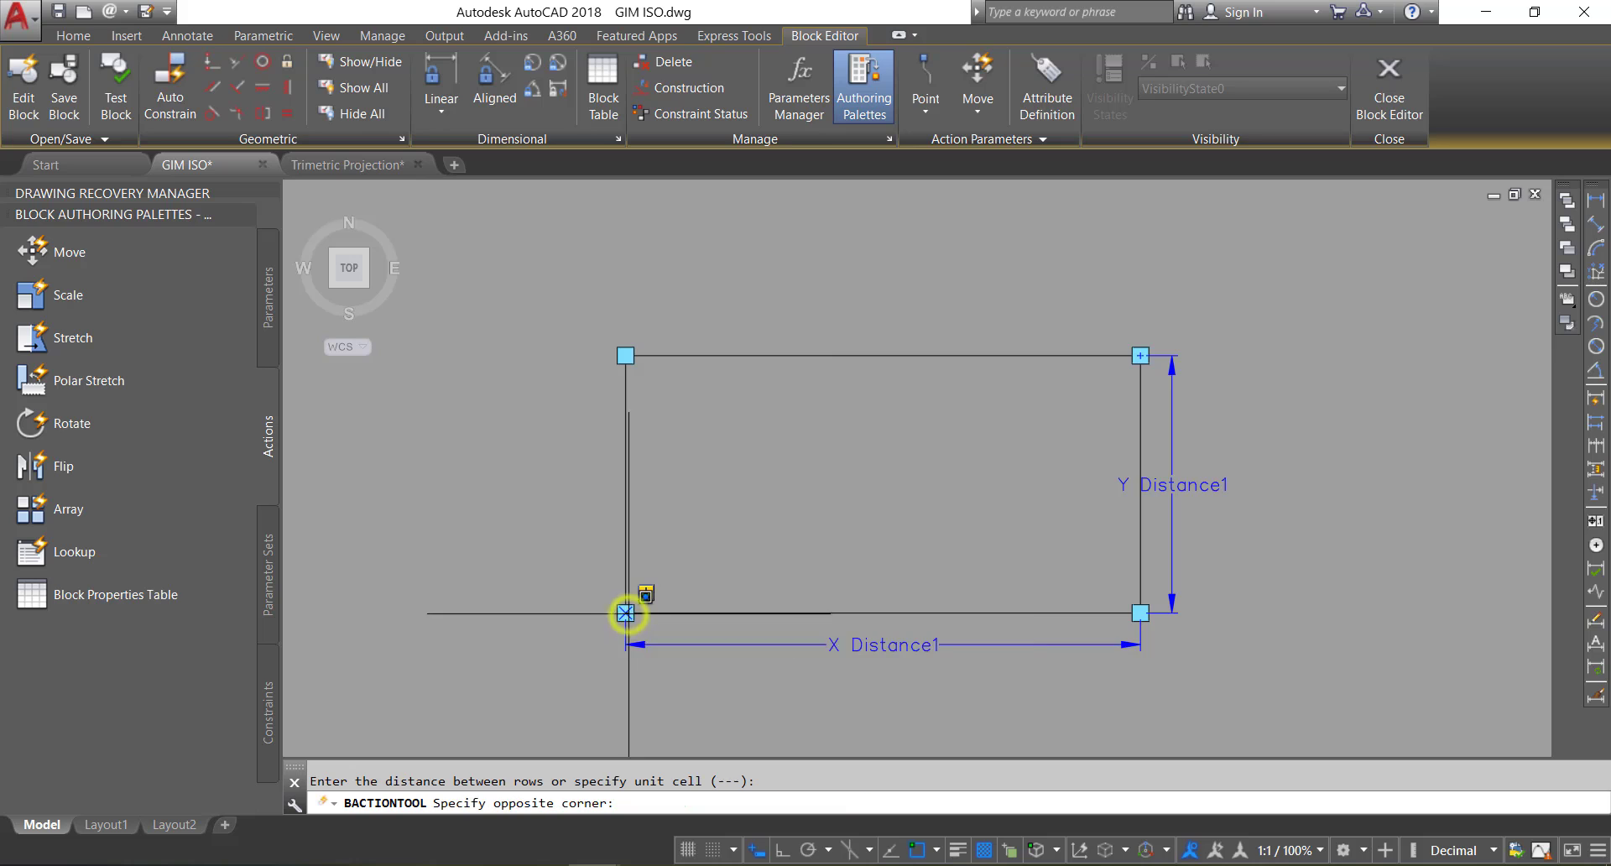
left_click(1137, 355)
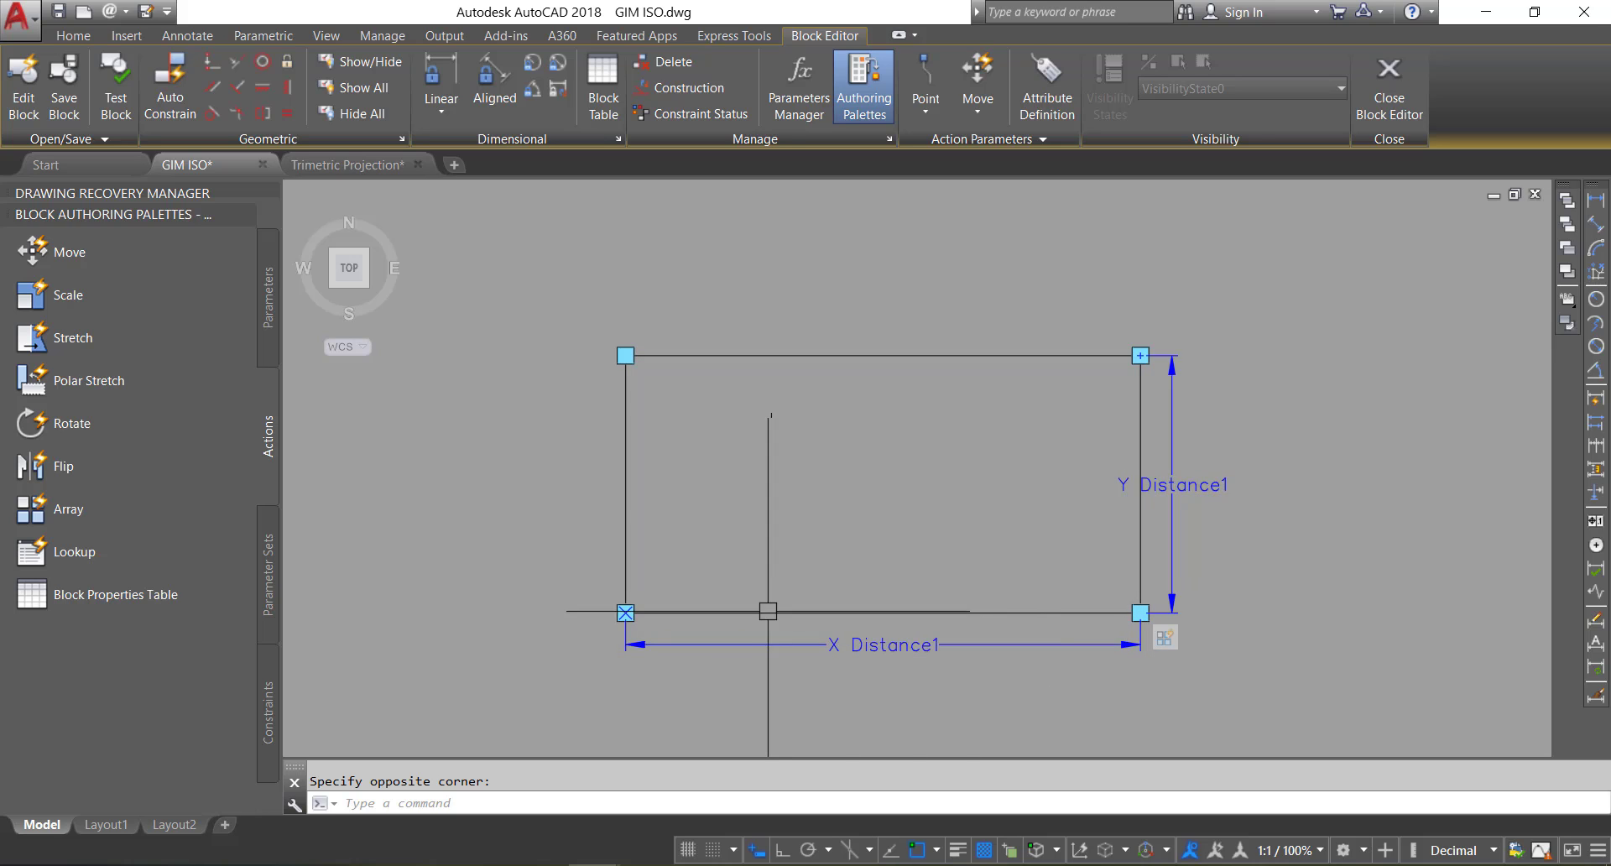
left_click(116, 92)
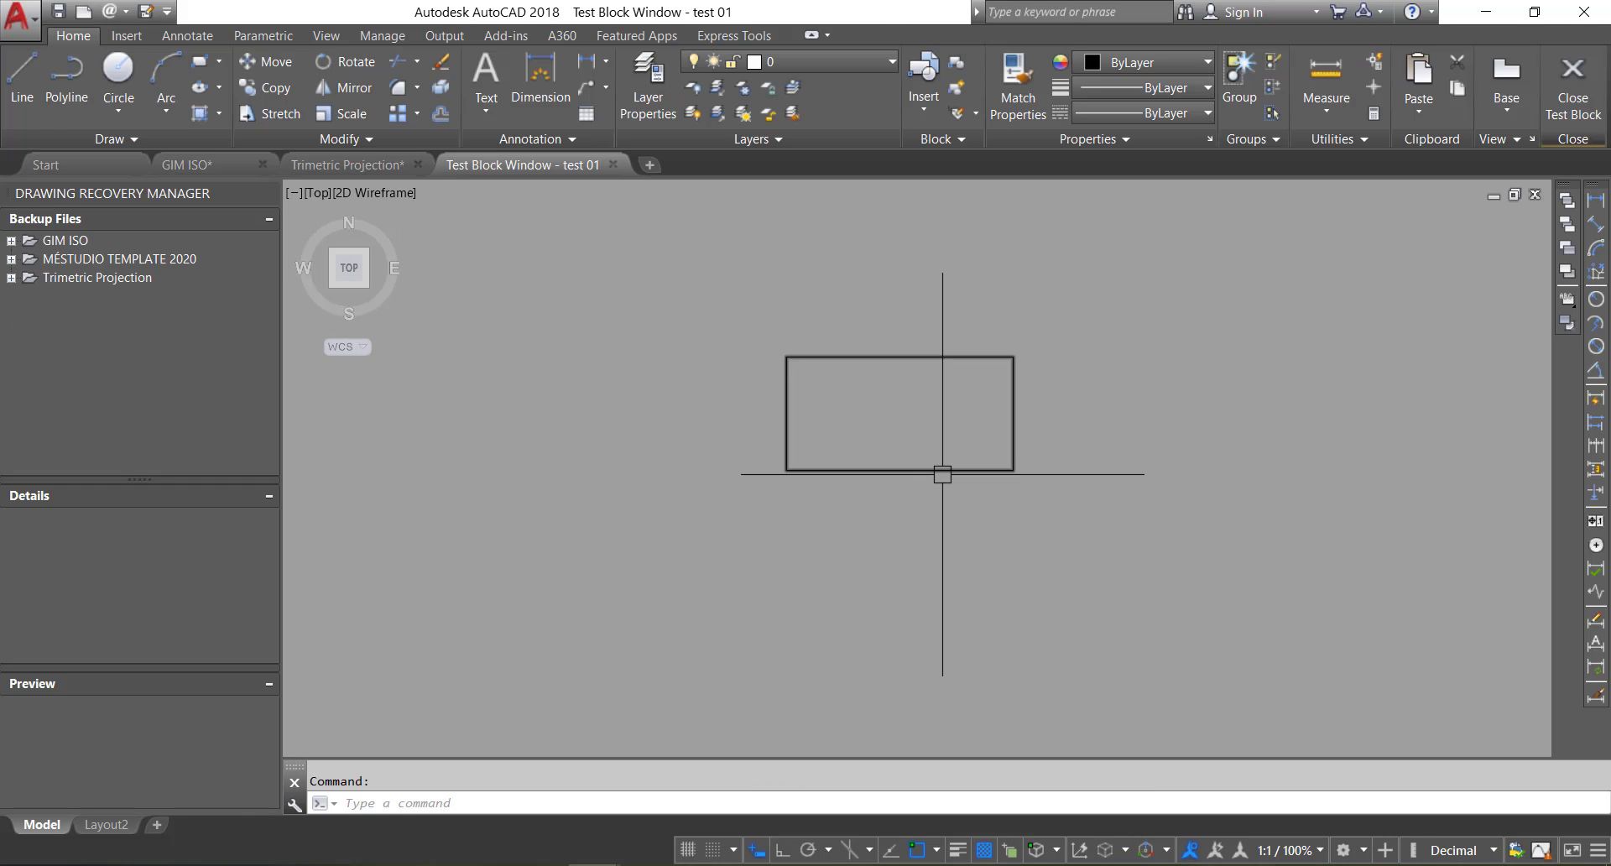
Step: In the test window, drag the array grip to a 7-column by 8-row grid, then close it
left_click(938, 470)
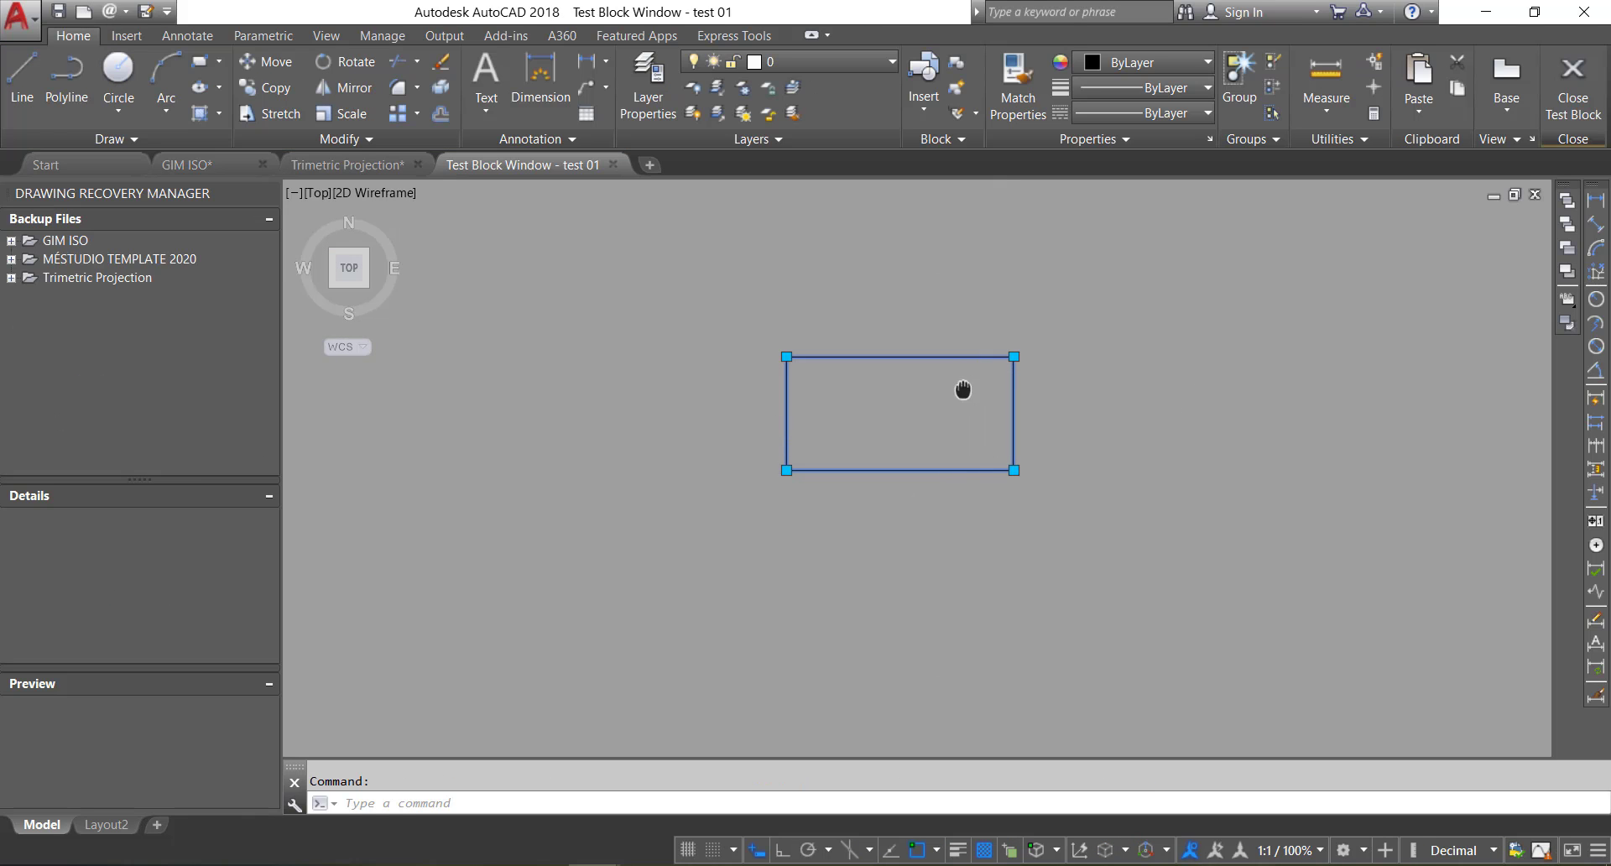
middle_click_drag(964, 385, 900, 475)
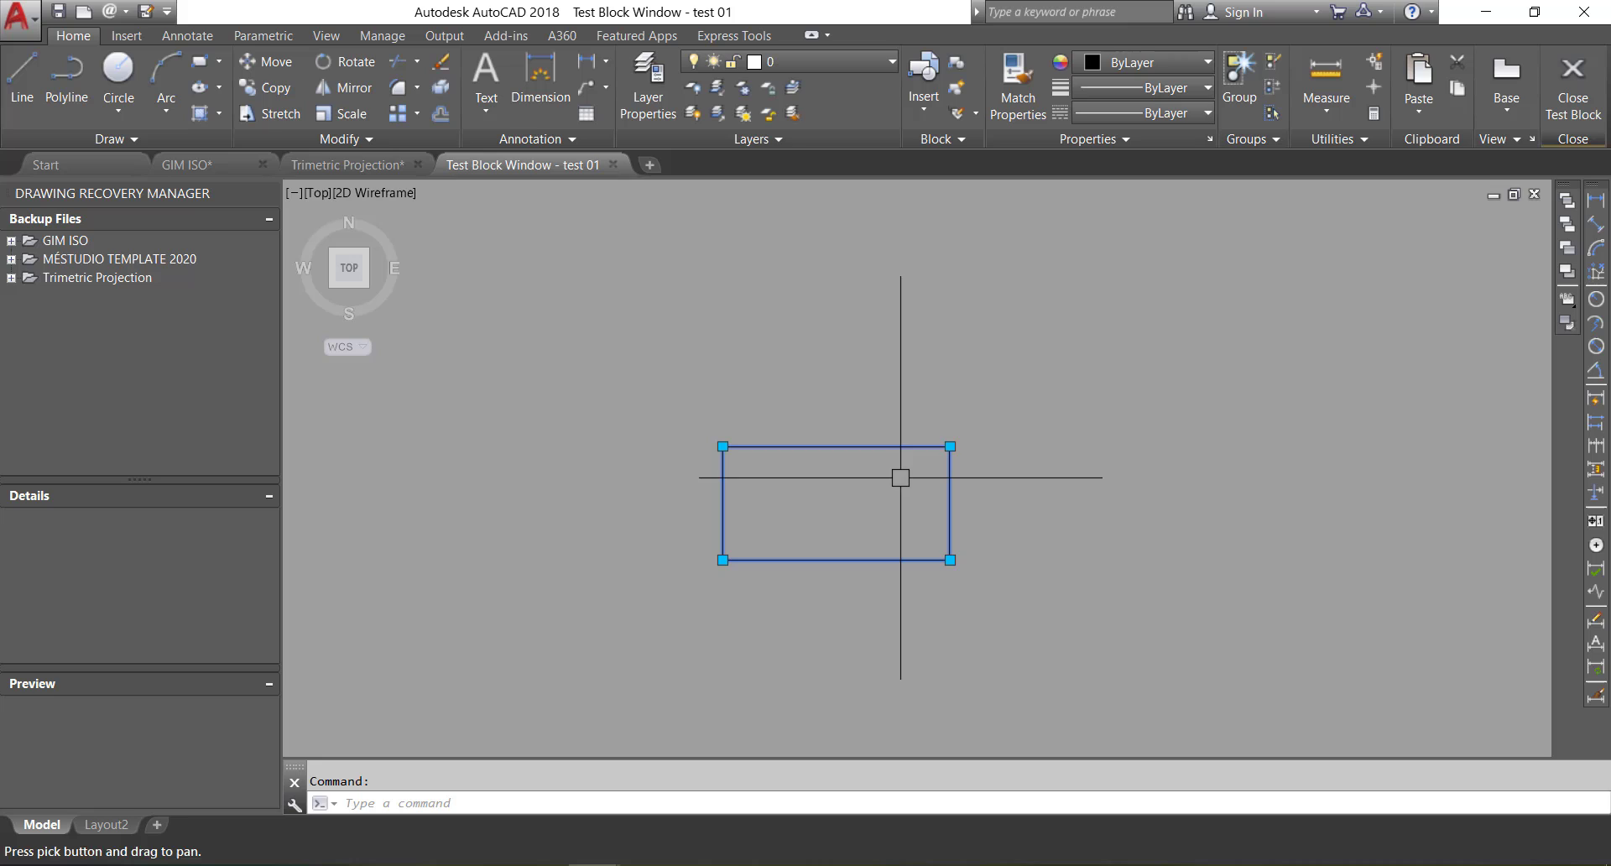
left_click(950, 446)
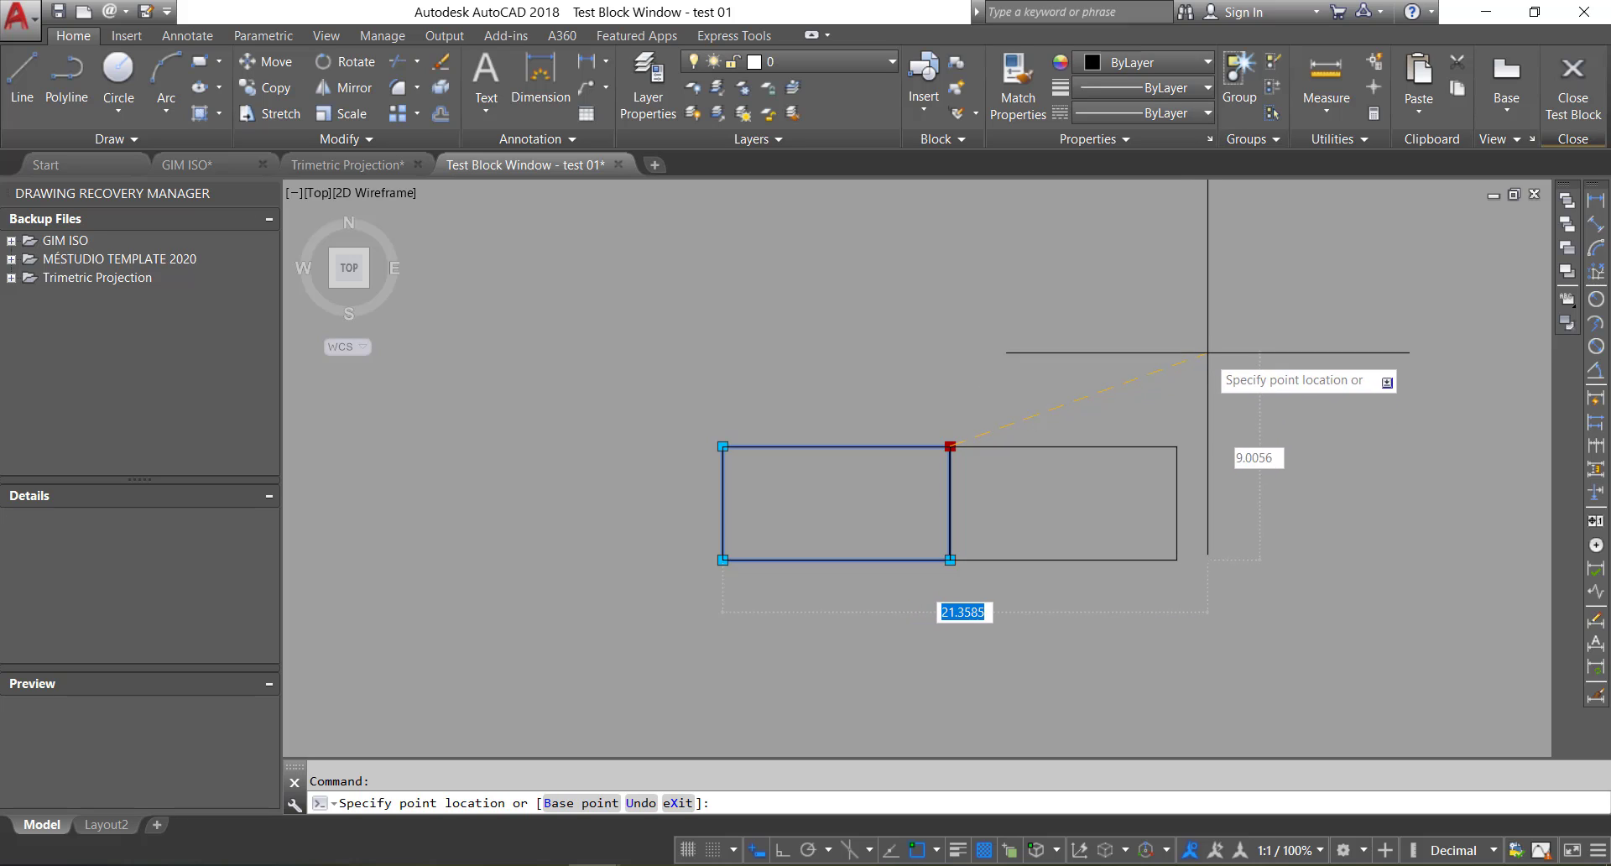
scroll(1219, 292, "down", 2)
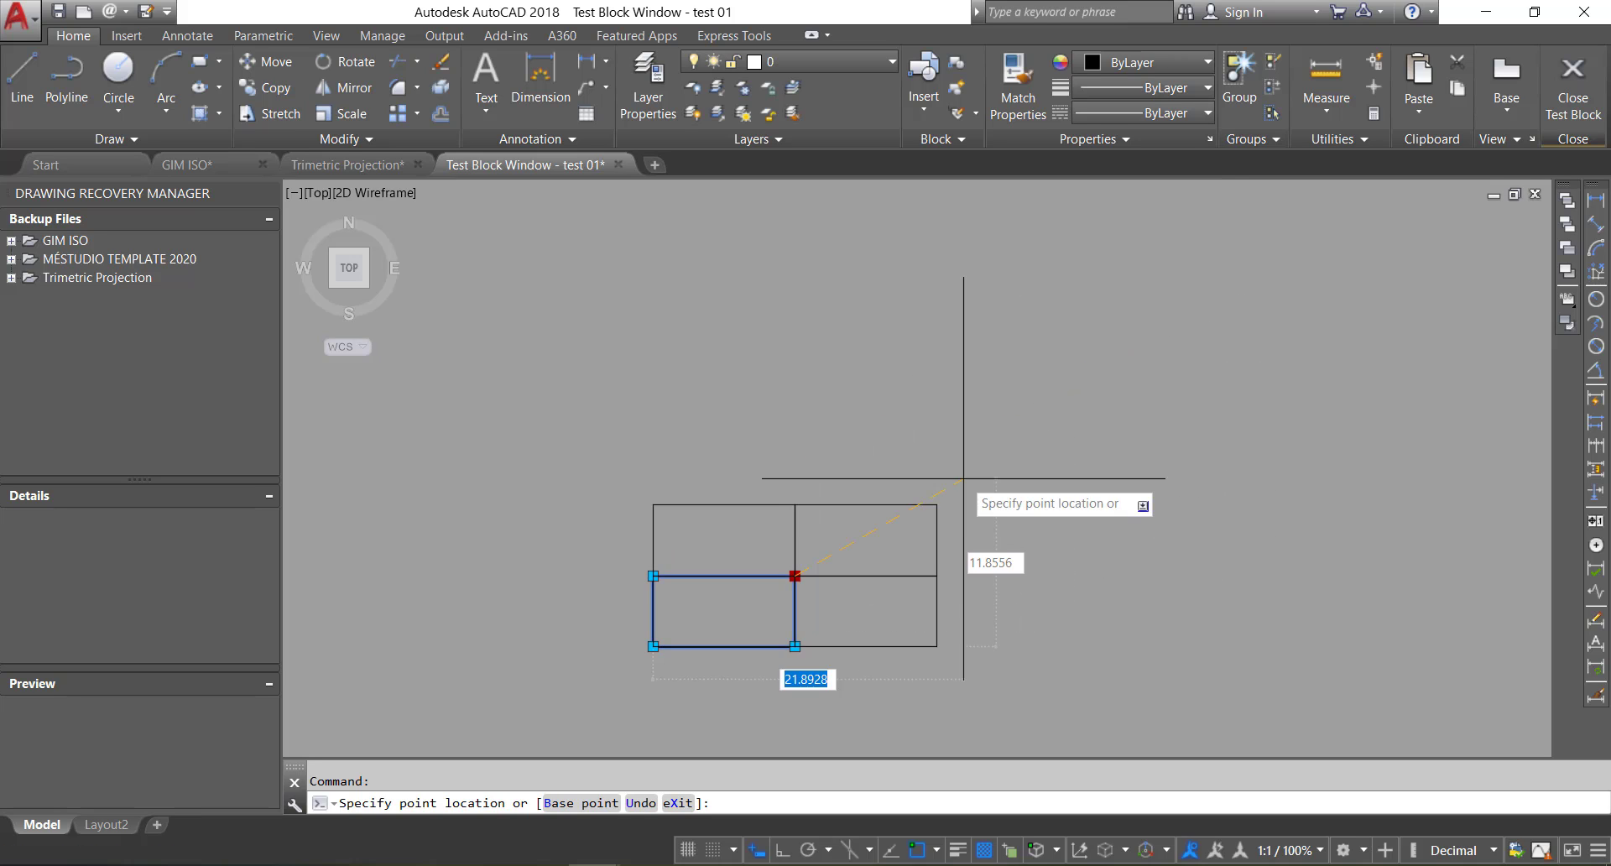
scroll(1024, 417, "down", 2)
left_click(1193, 312)
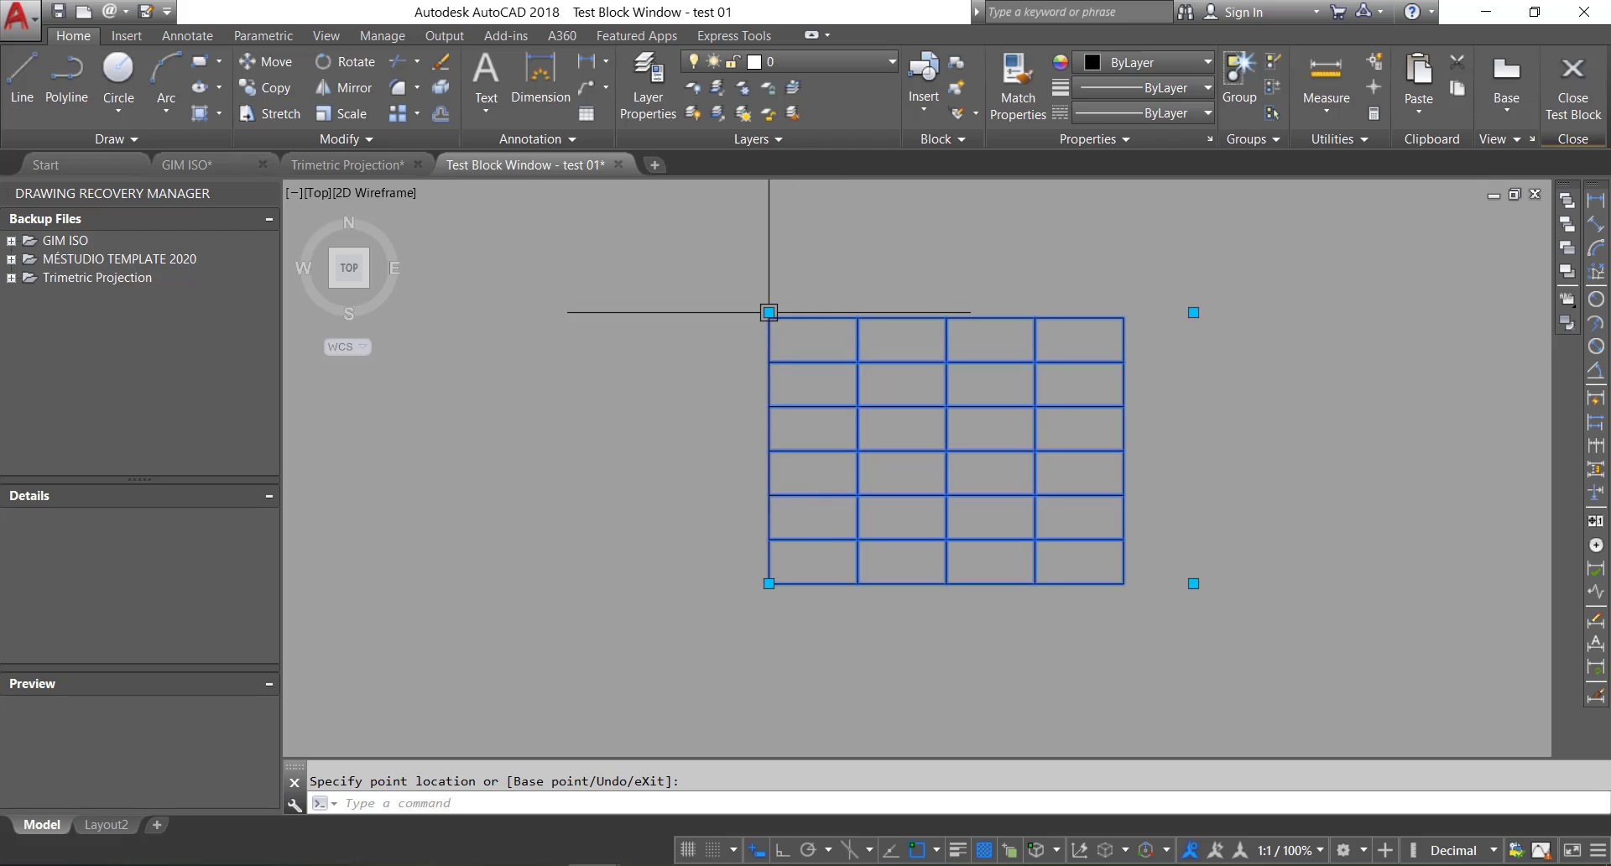
left_click(637, 315)
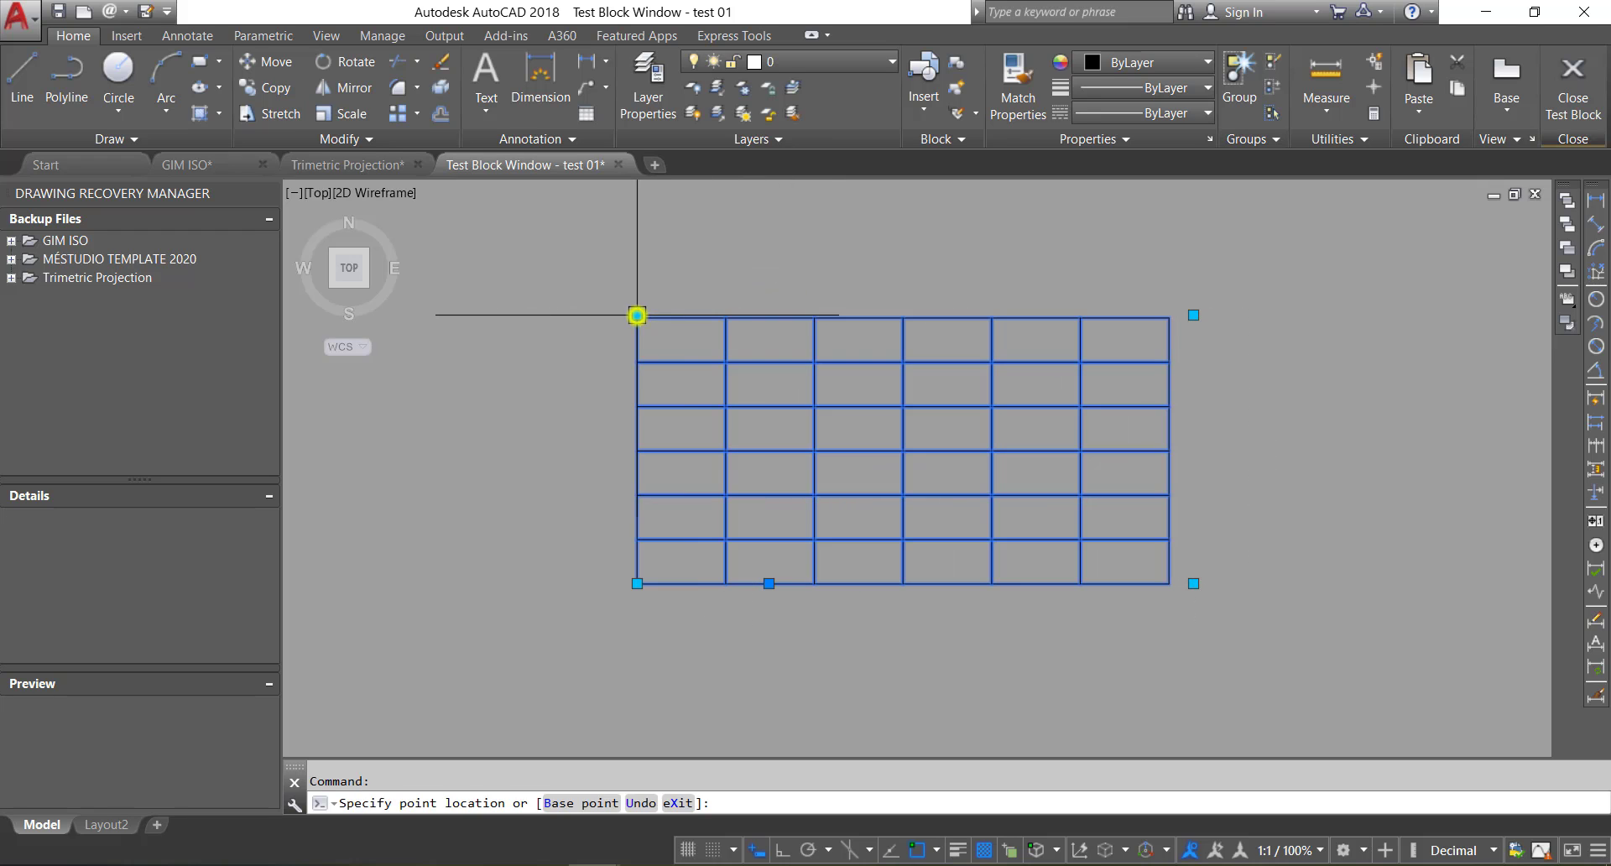
left_click(637, 583)
left_click(535, 702)
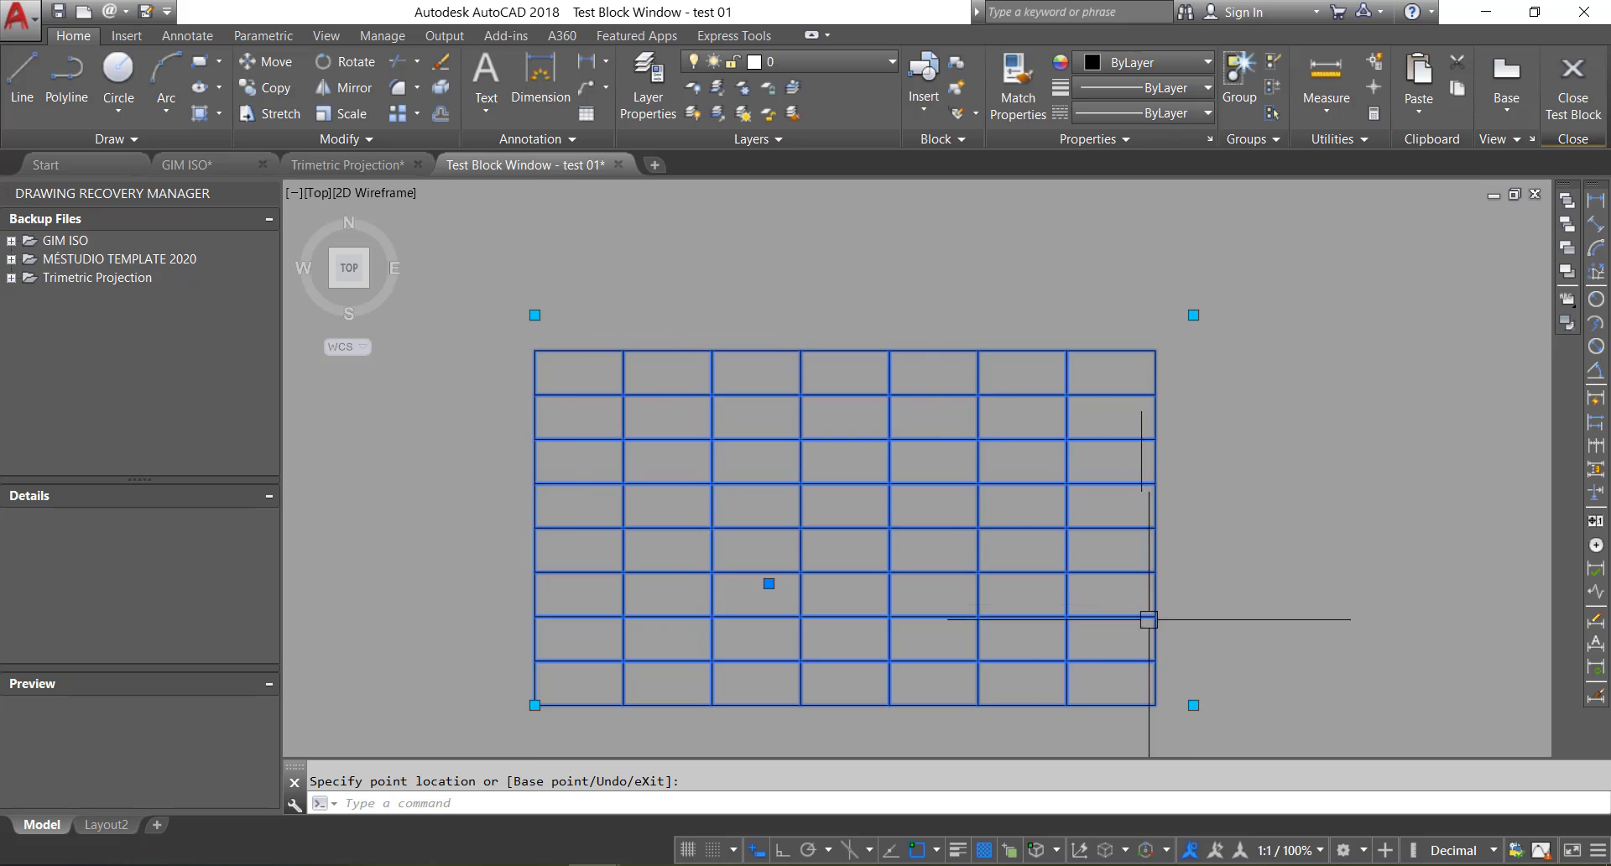
left_click(1584, 69)
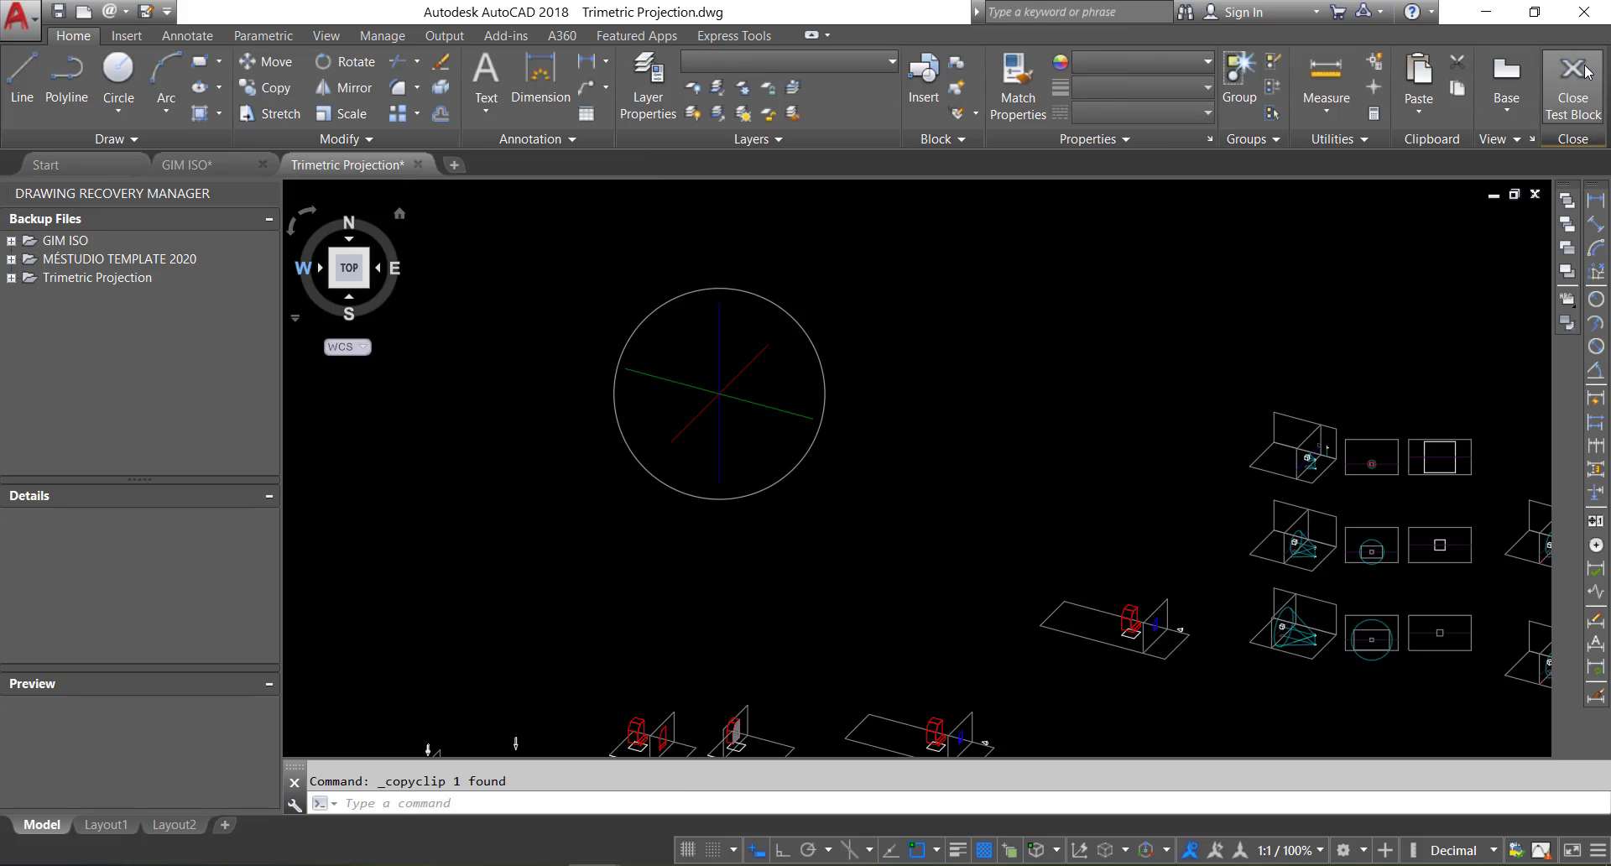
Step: Switch to the GIM ISO drawing and check the rectangle's shortcut options, then deselect it
left_click(182, 164)
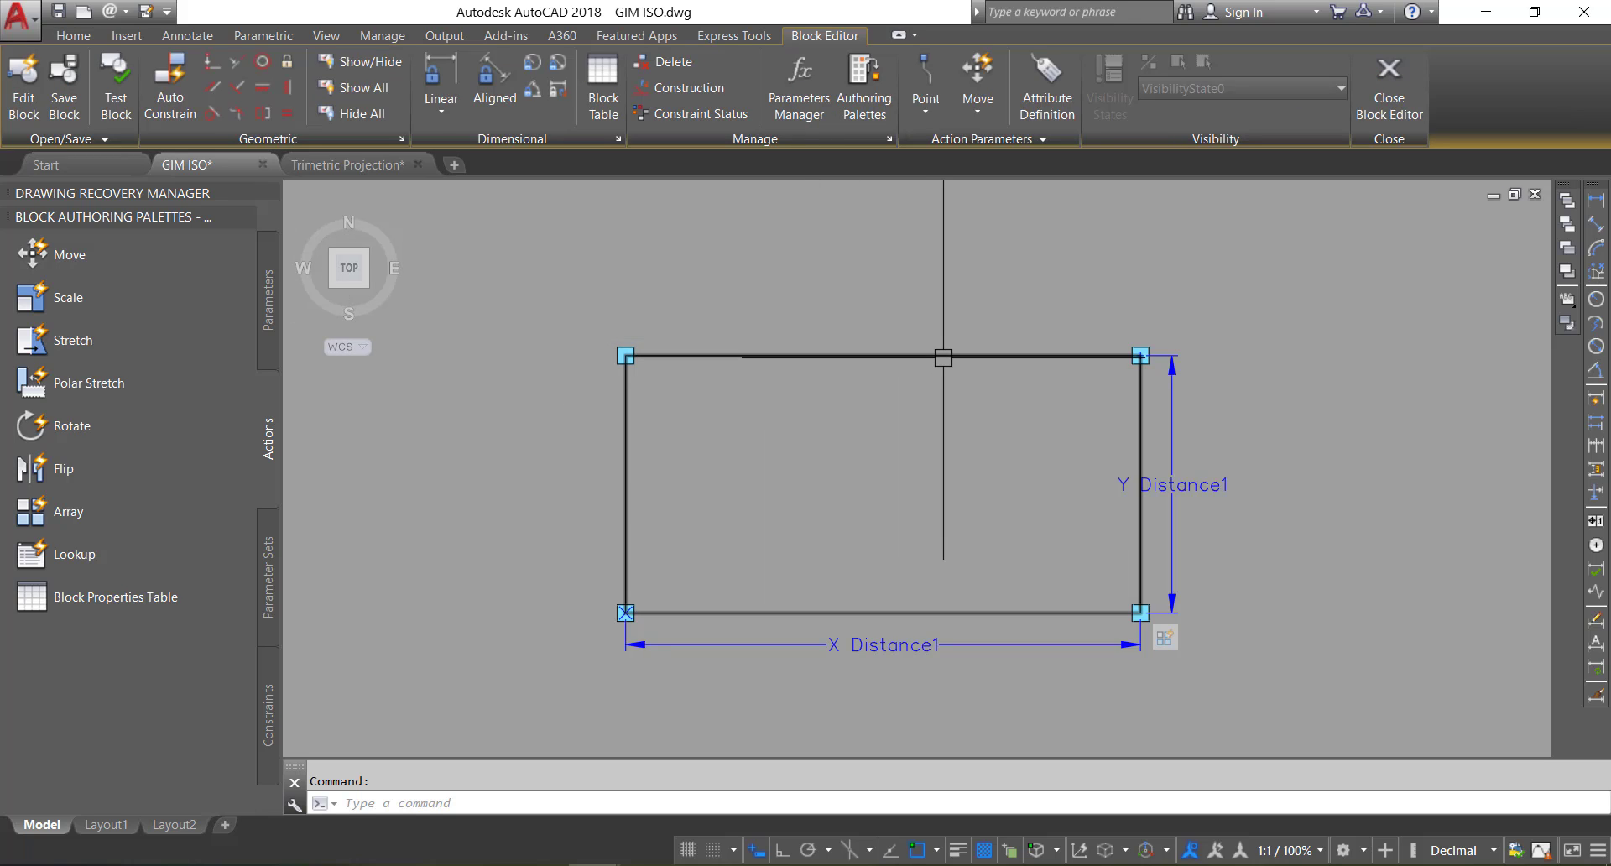
mouse_move(944, 358)
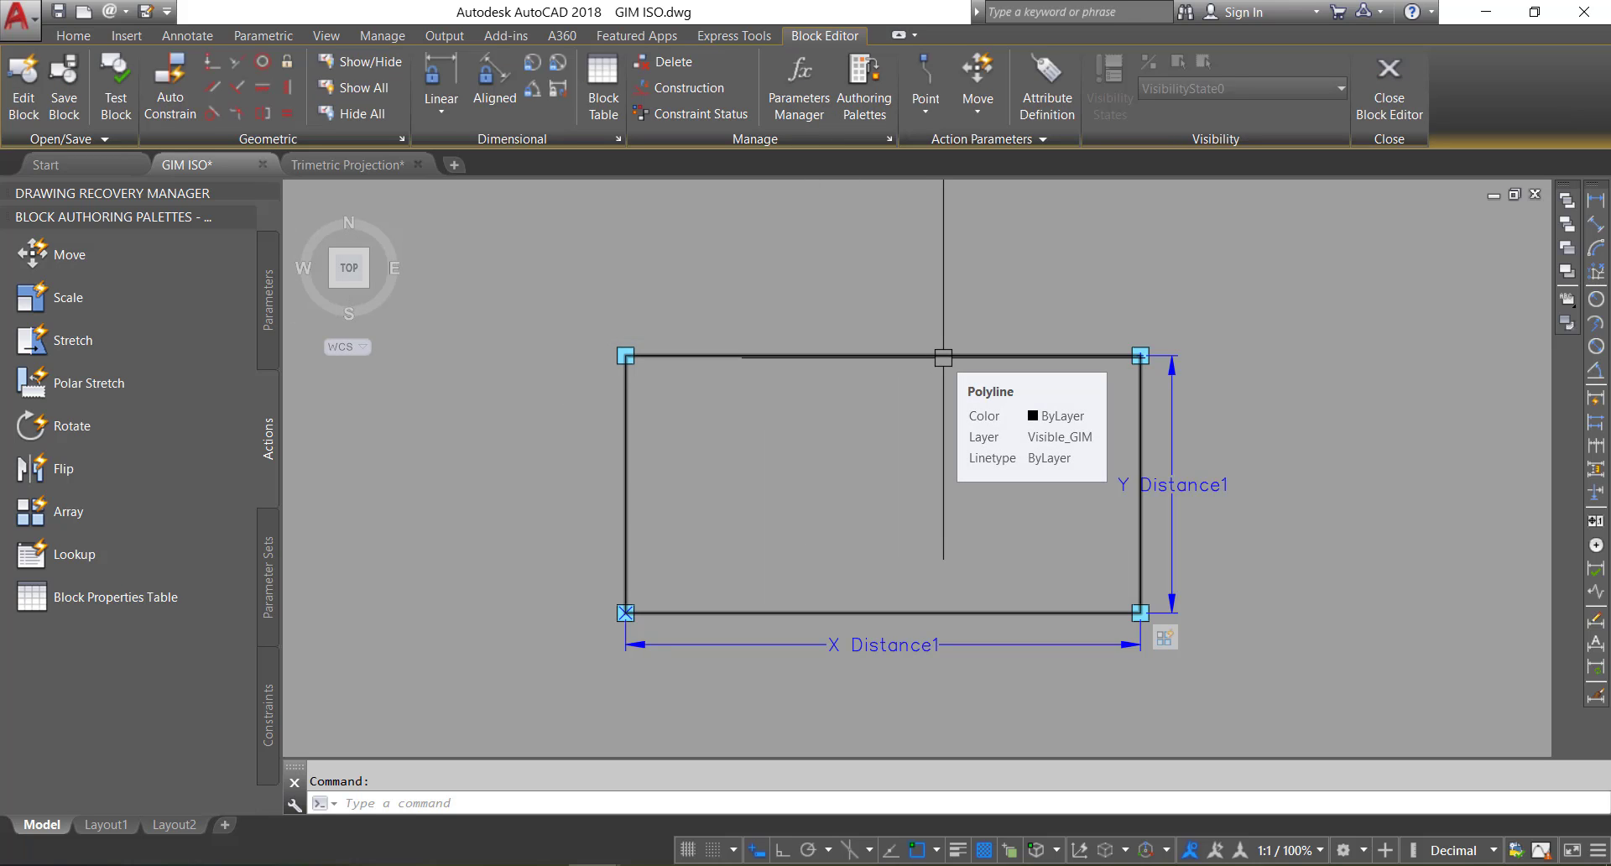
left_click(943, 357)
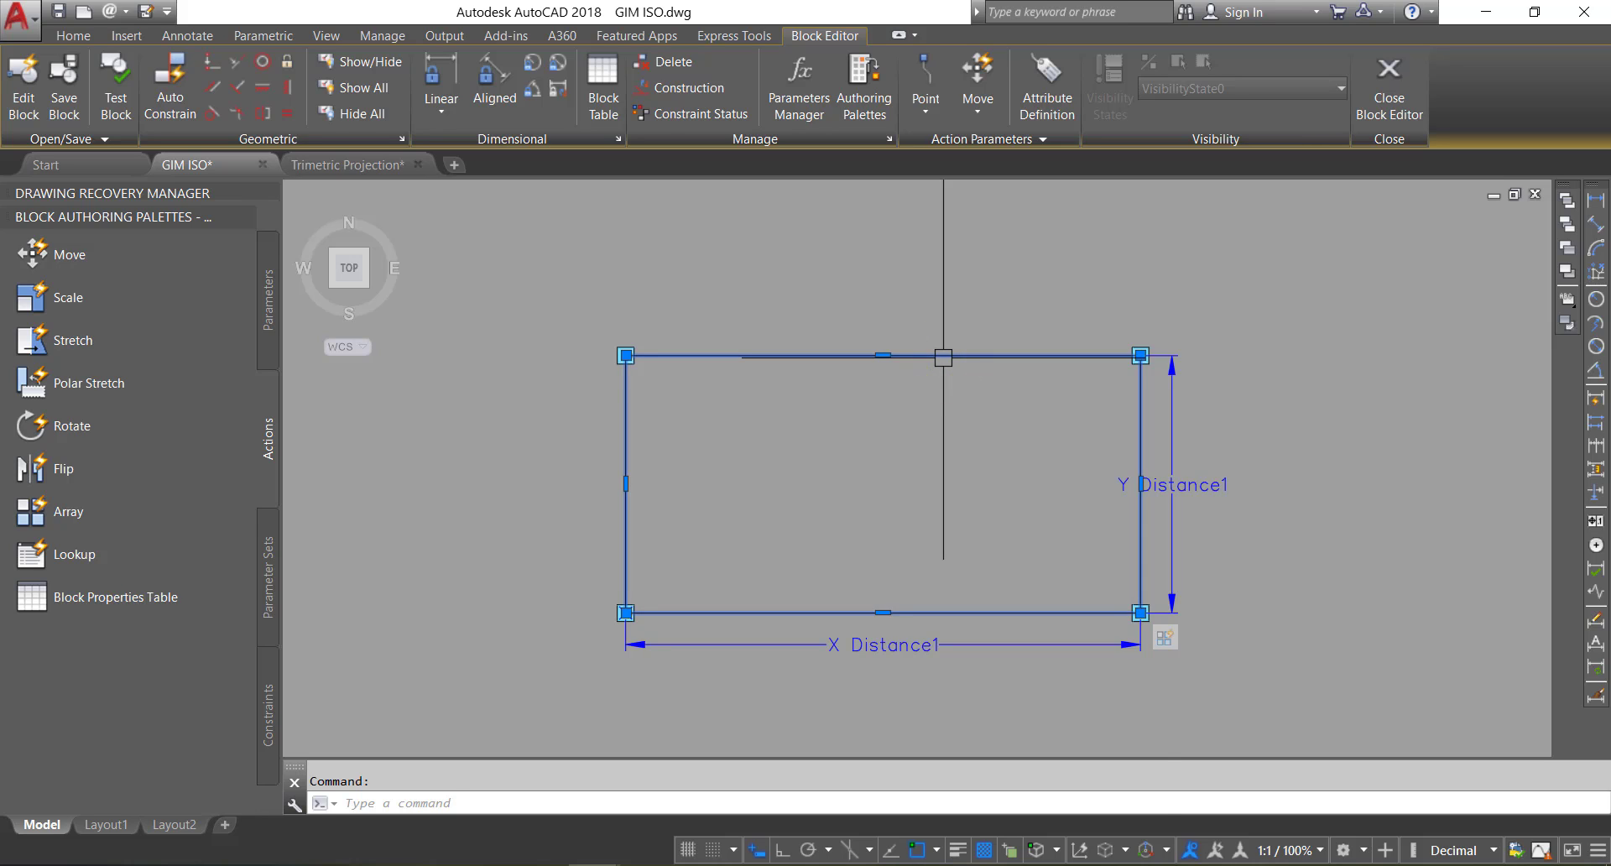
right_click(943, 358)
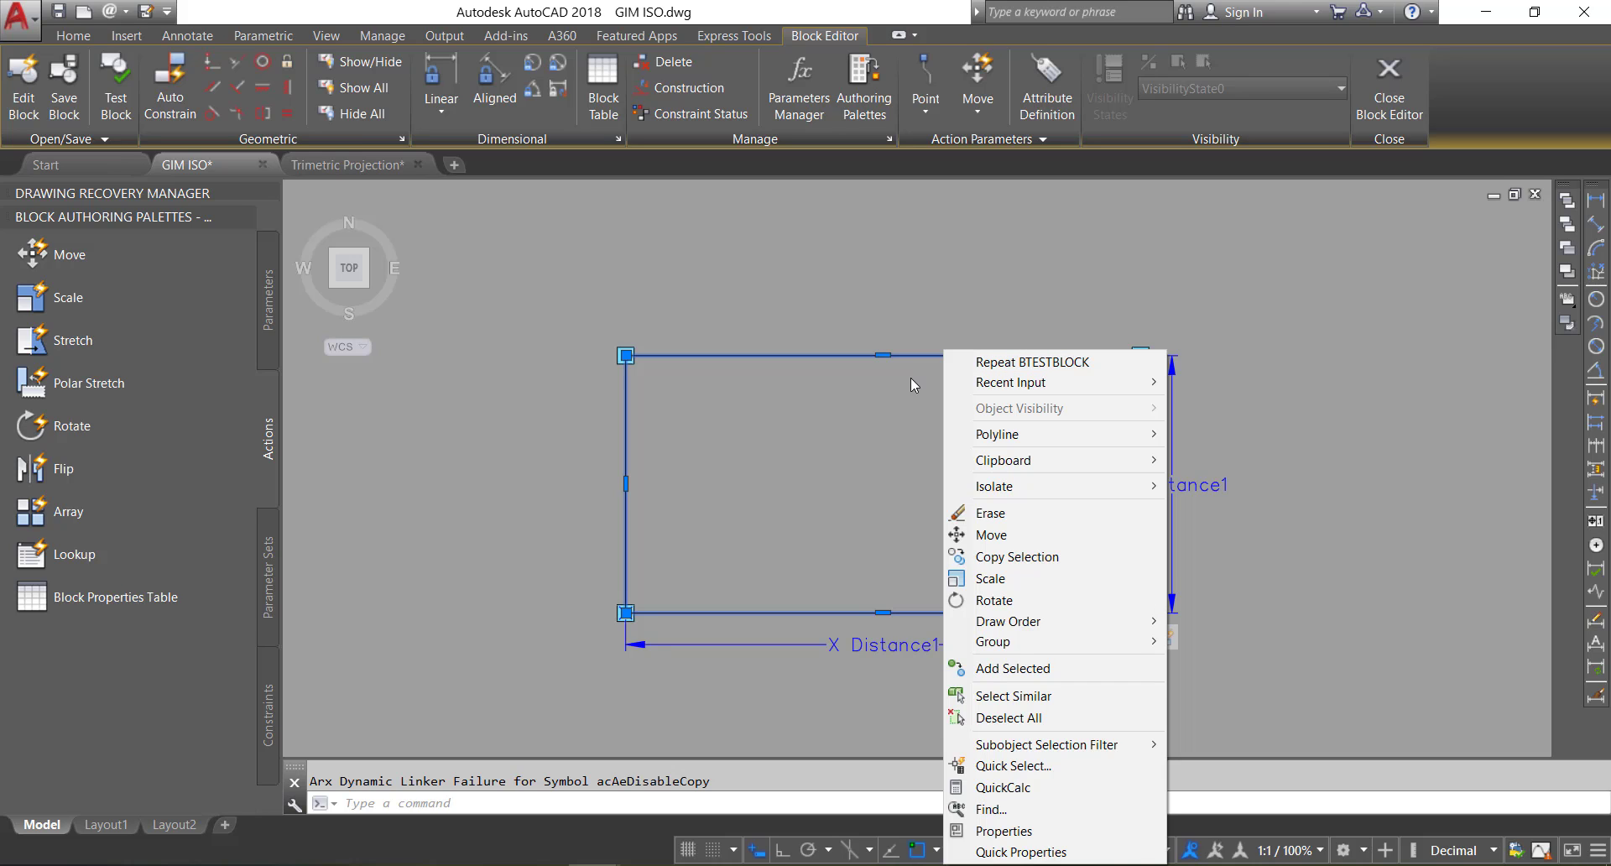
key("Escape")
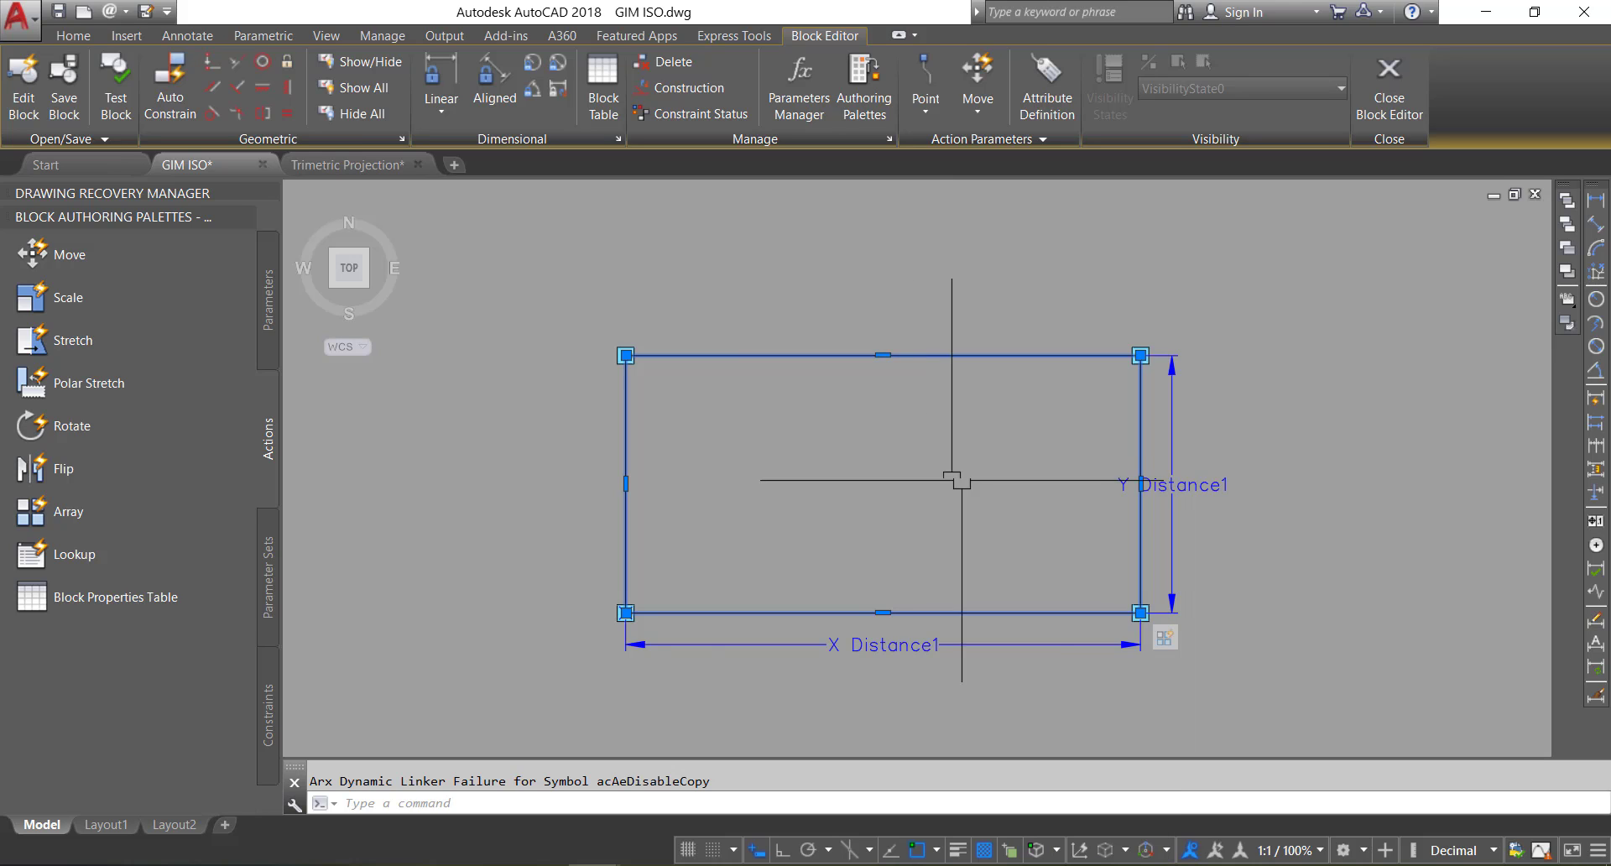
key("Escape")
Step: Set the Y Distance1 parameter's Grip Display to 1 and test the block
right_click(1172, 484)
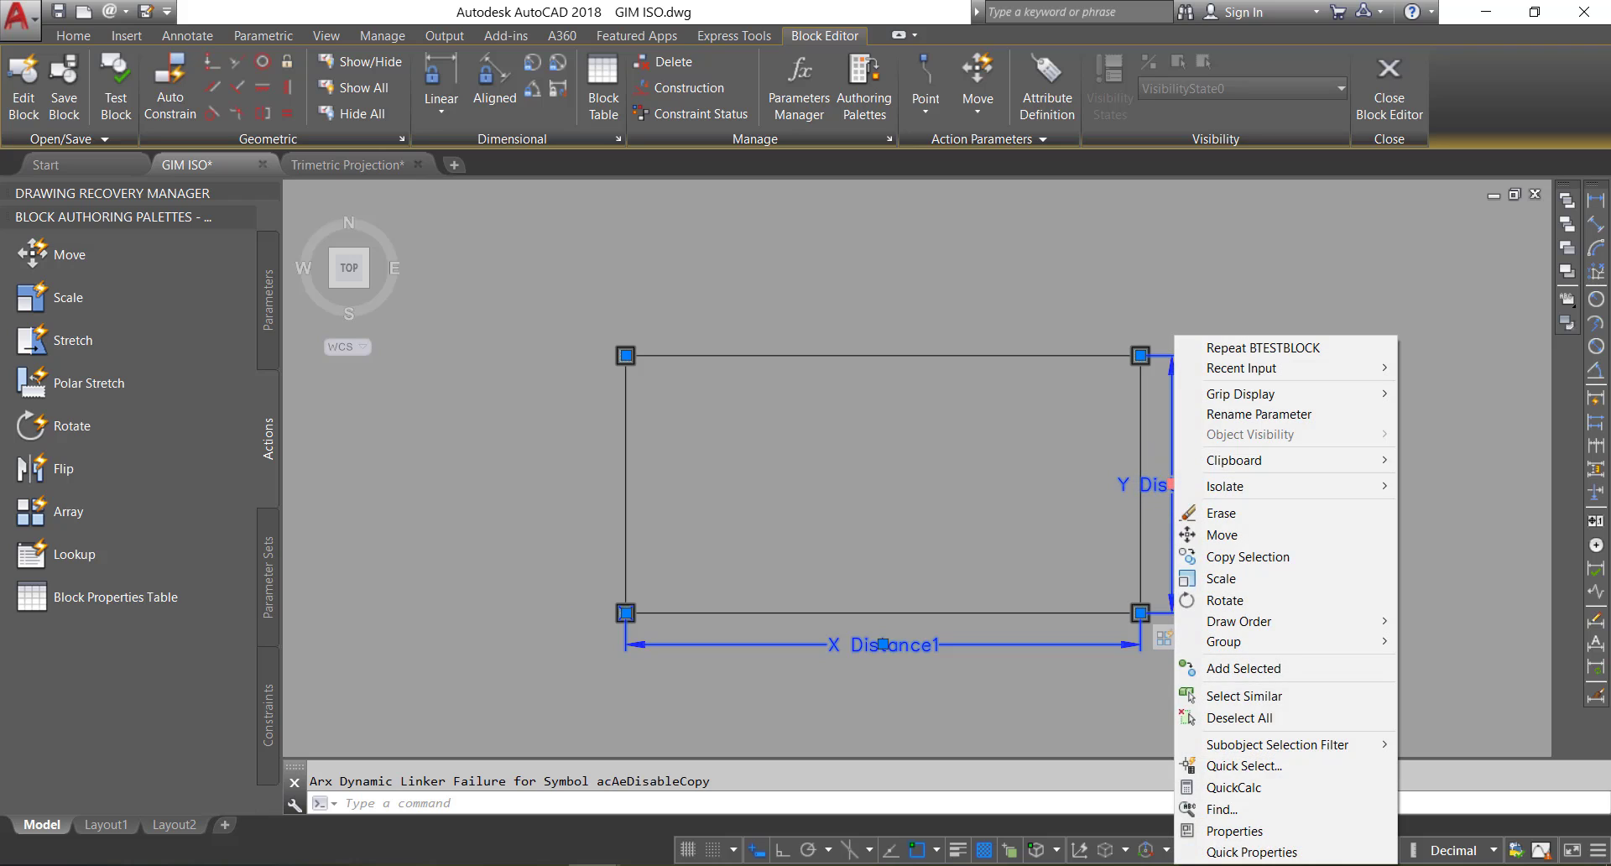
mouse_move(1241, 395)
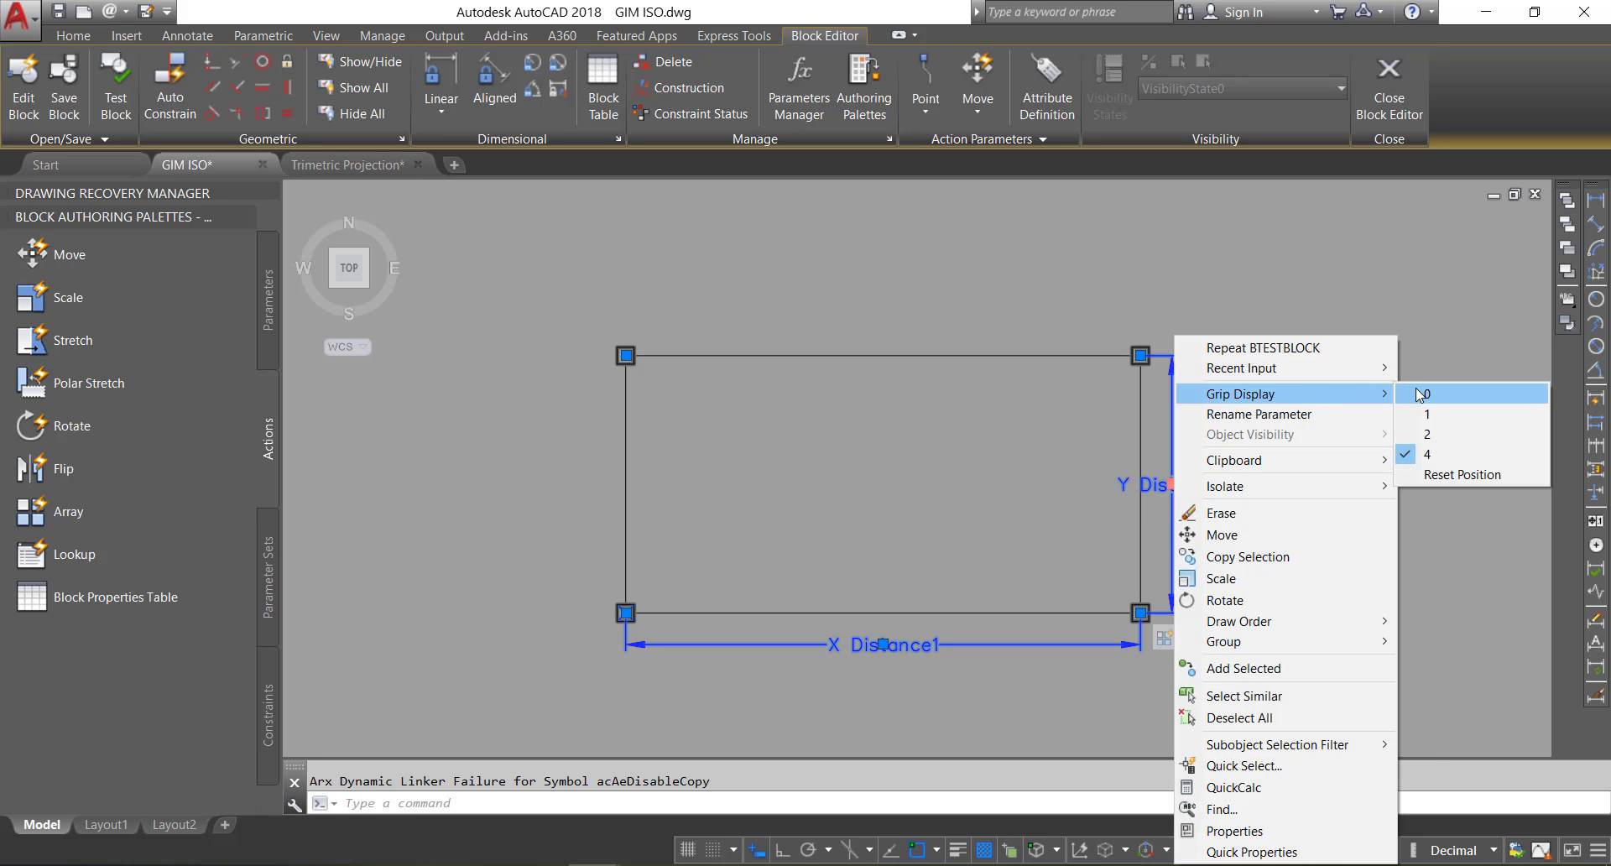
left_click(1415, 434)
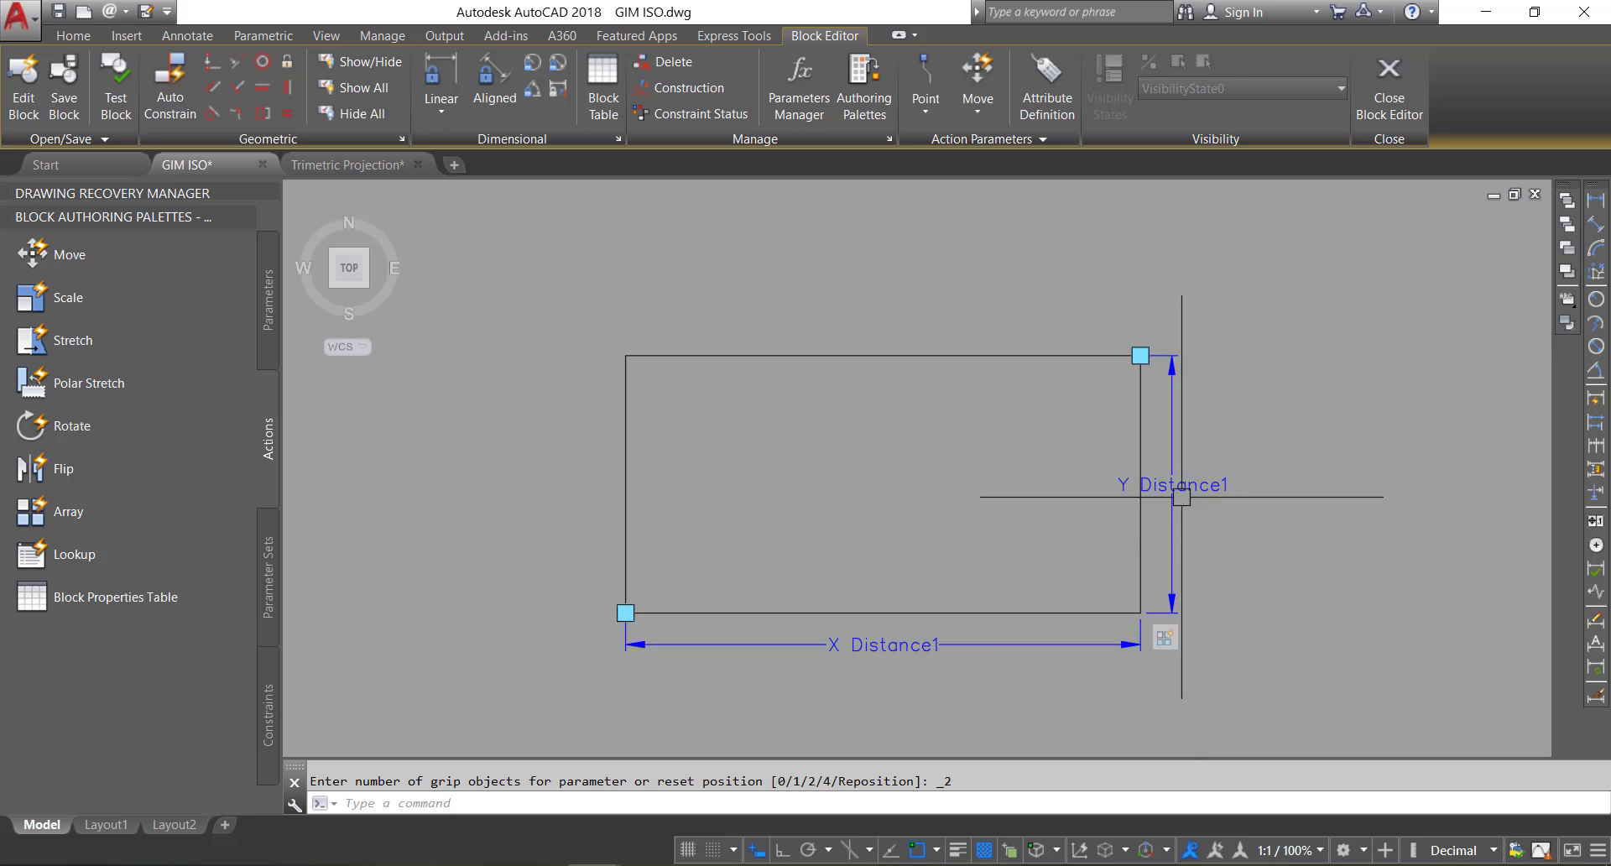
right_click(1173, 485)
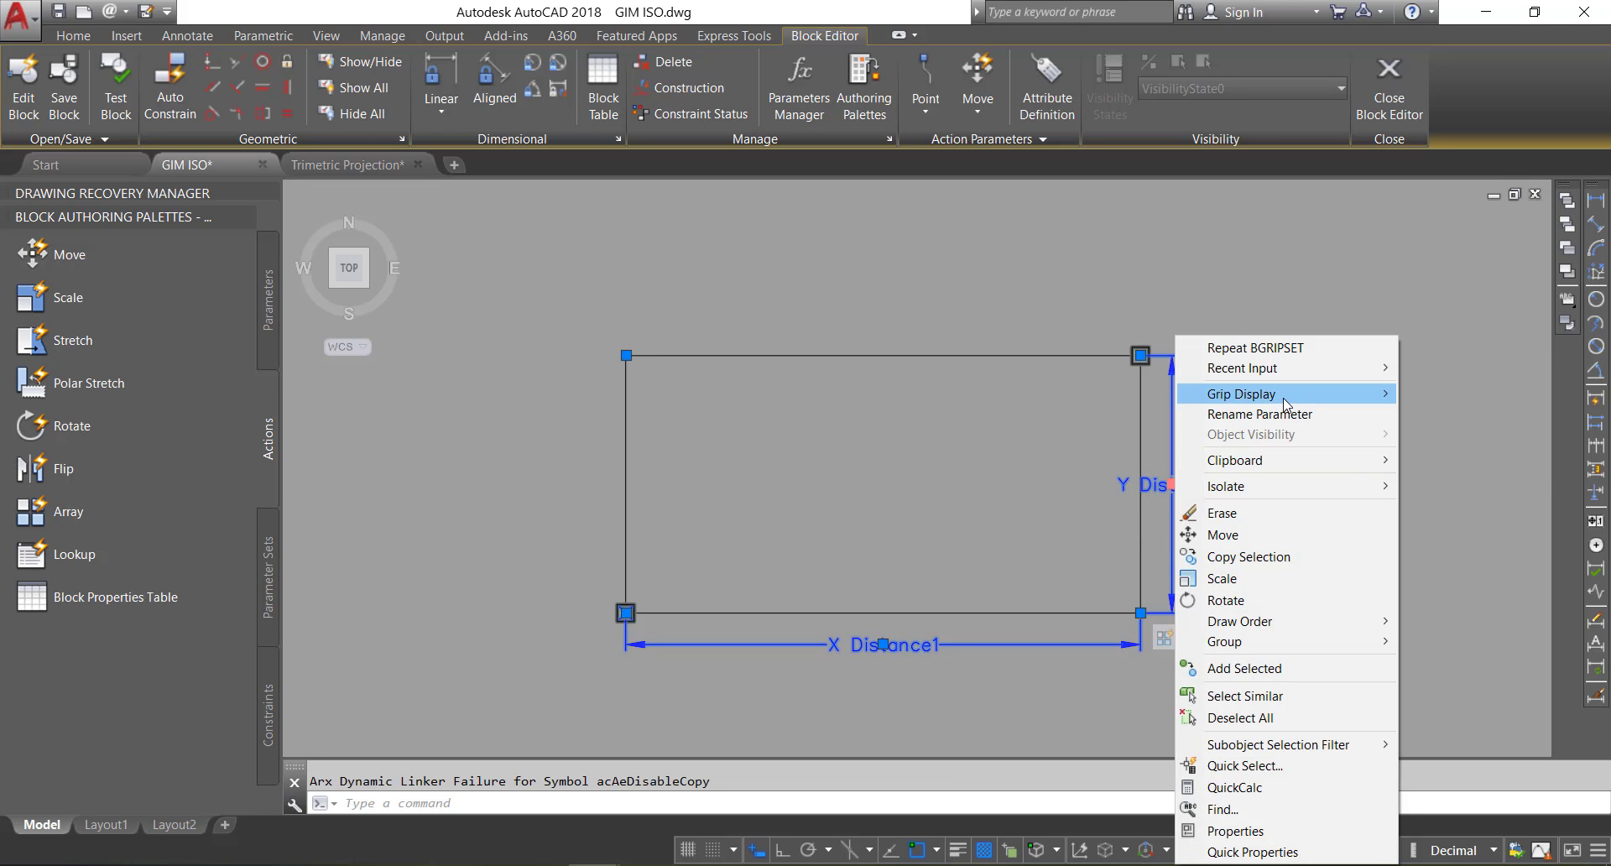
left_click(1426, 413)
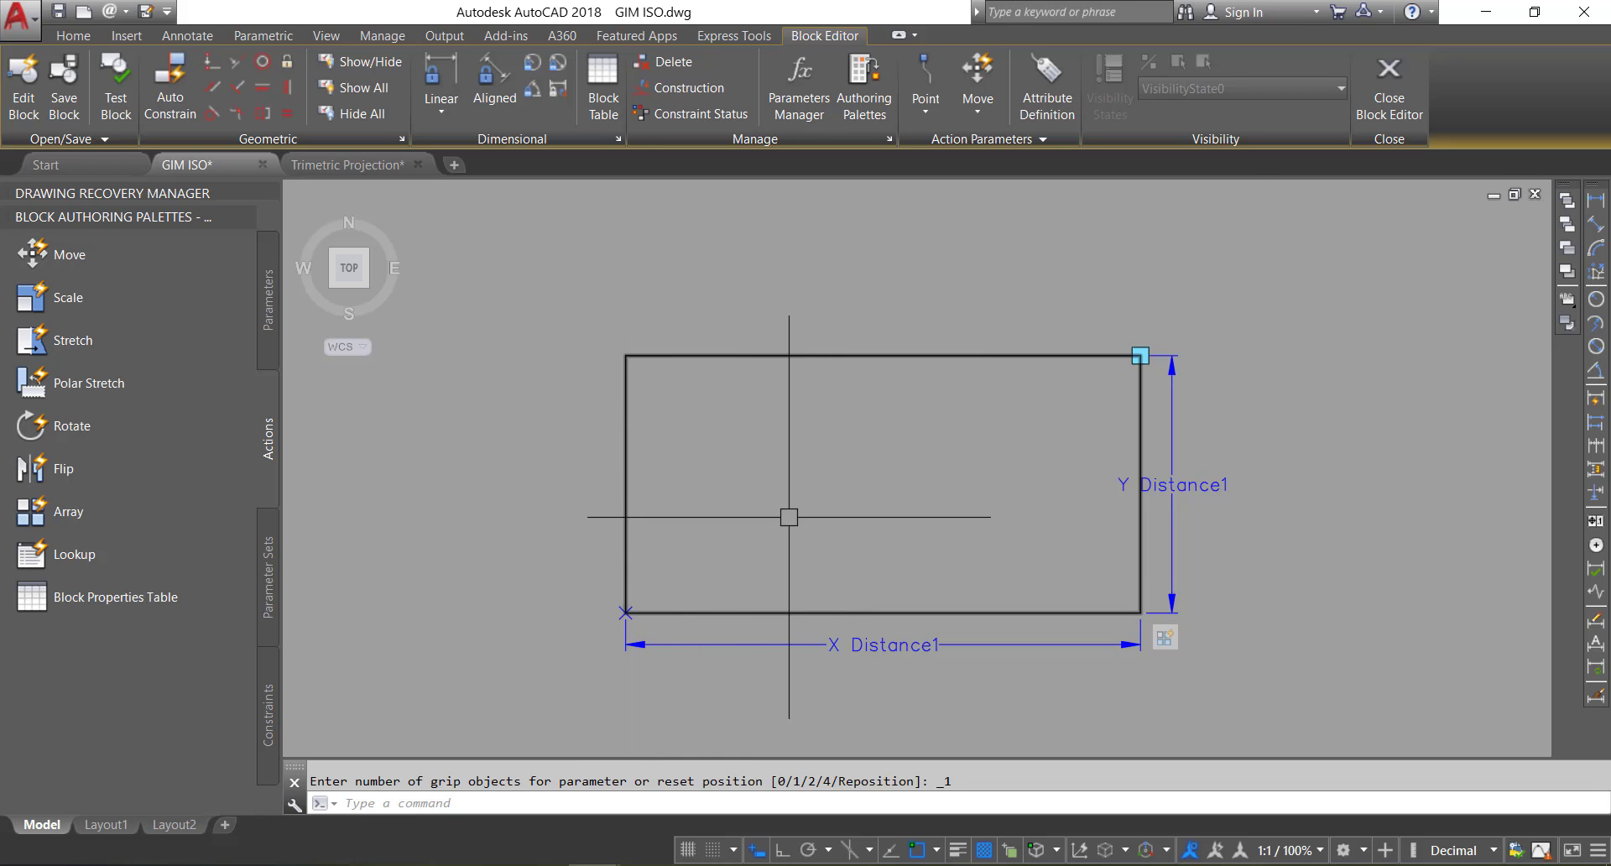
left_click(117, 100)
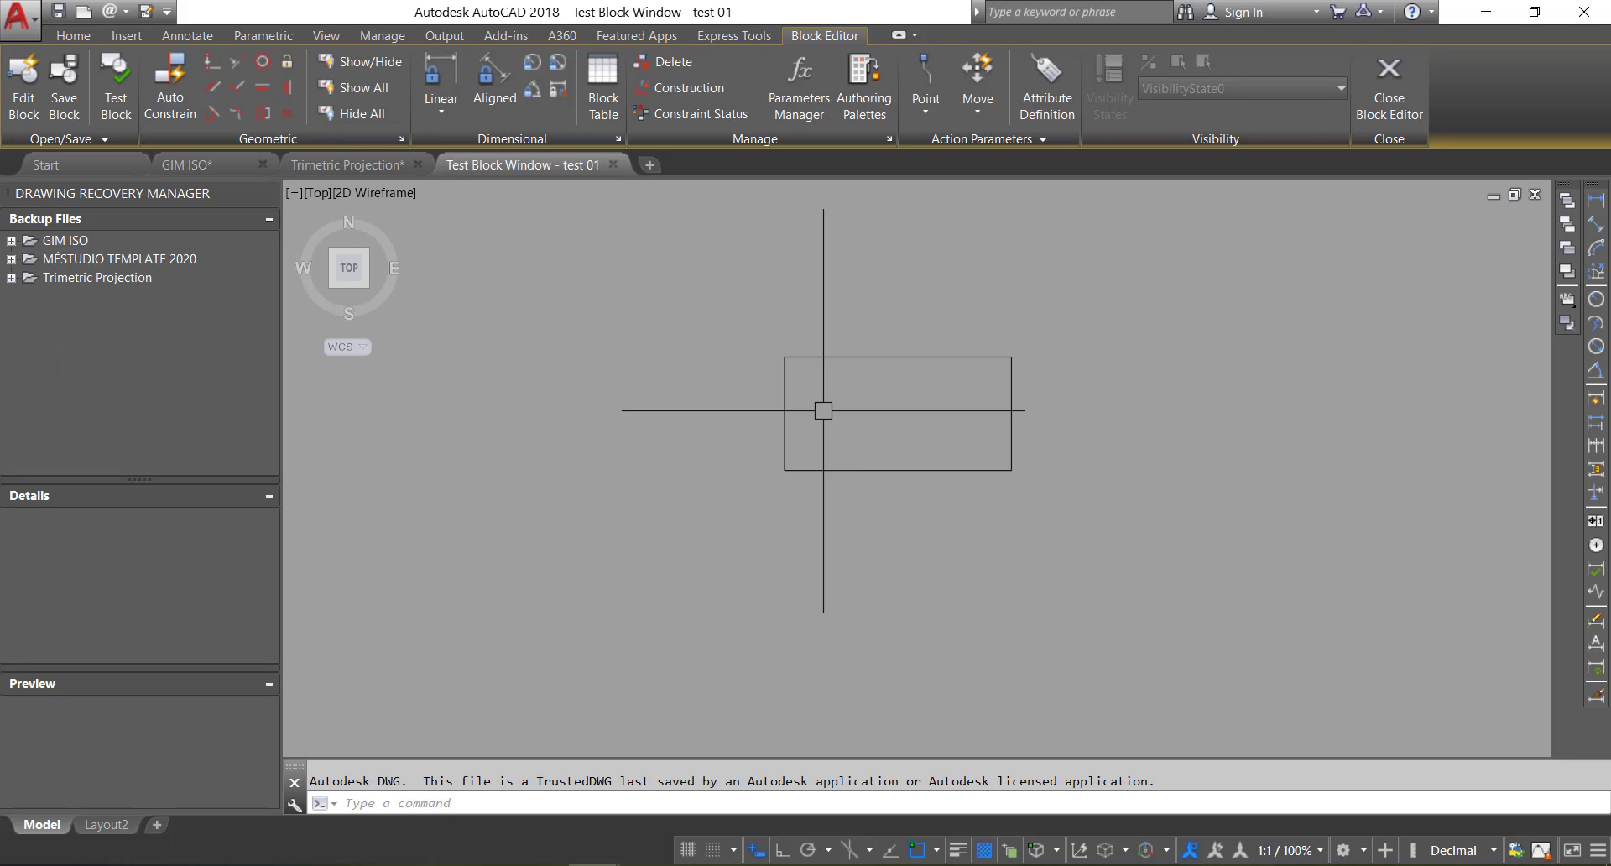
Step: Drag the single corner grip to grow the rectangle into a 5 by 5 array, then close the test
left_click(847, 356)
scroll(848, 514, "down", 1)
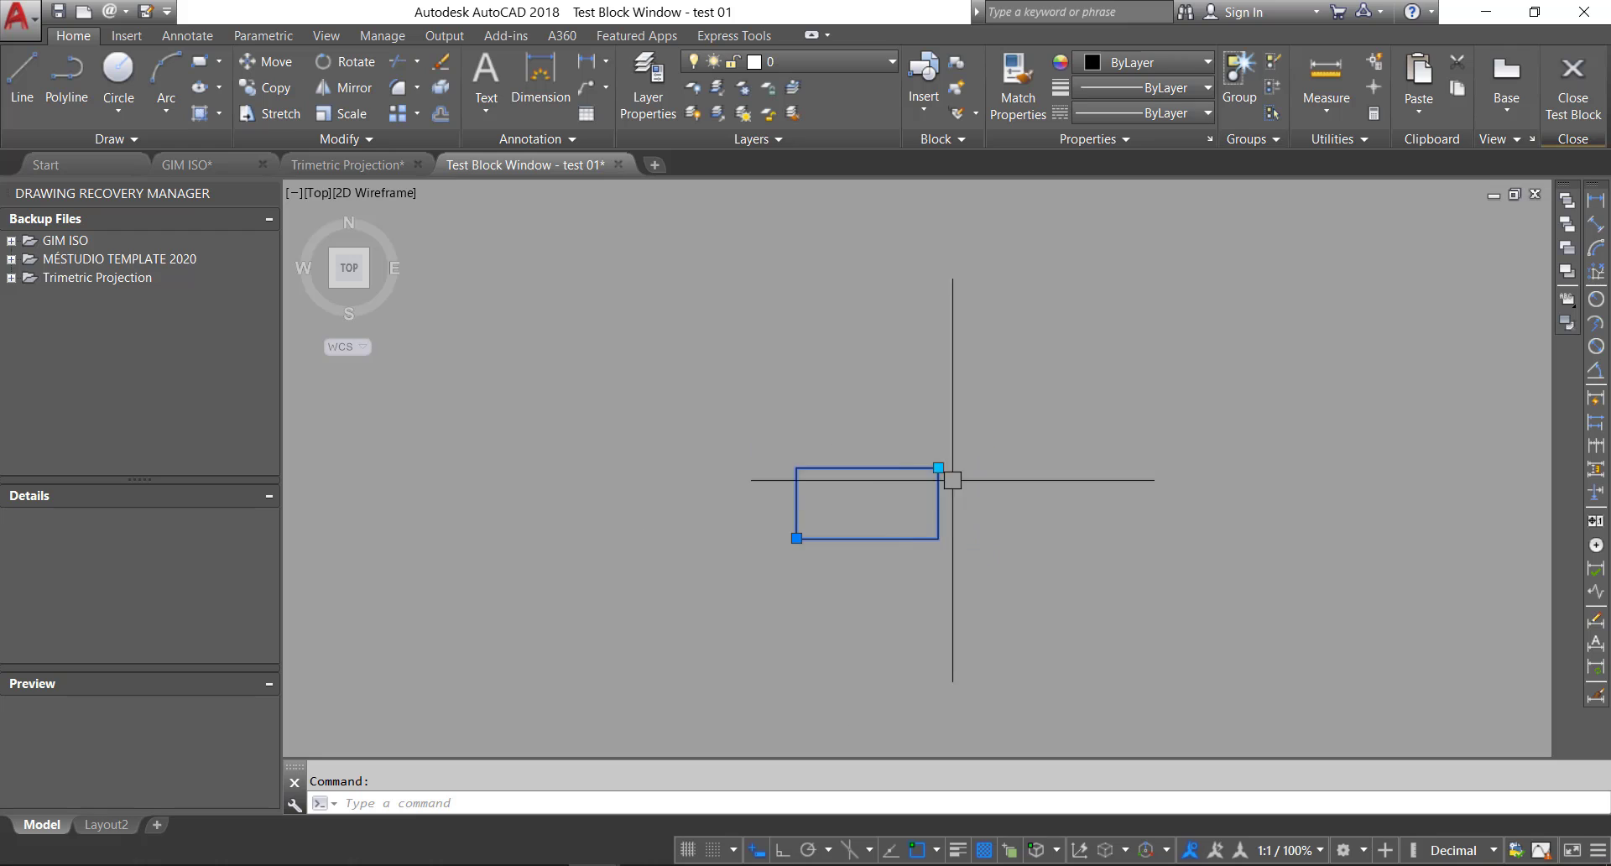
left_click(939, 468)
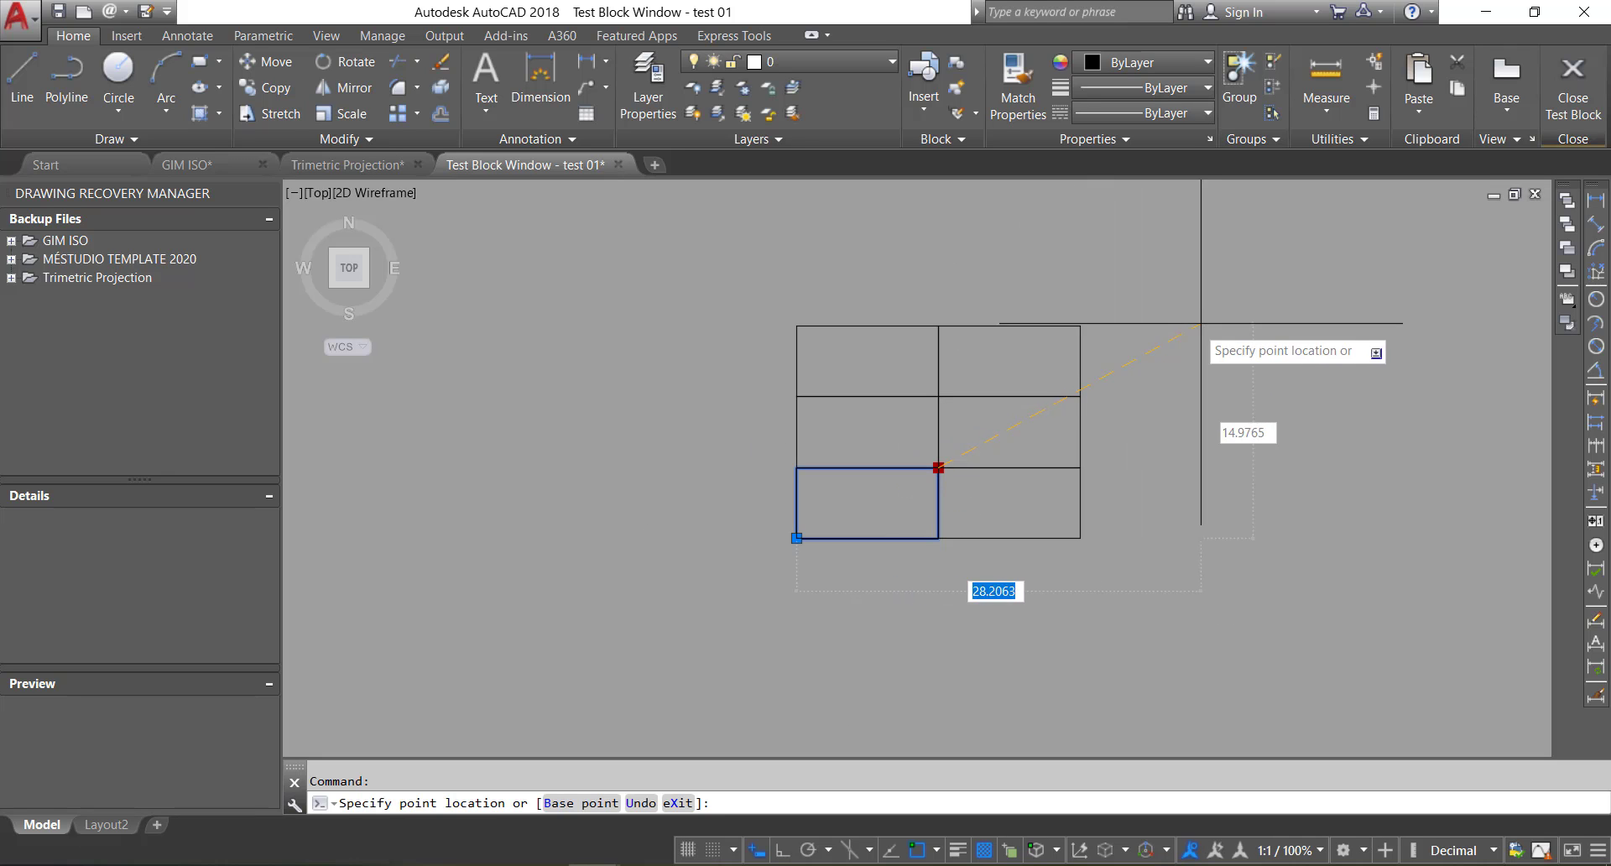
left_click(1383, 275)
middle_click_drag(1334, 281, 1091, 433)
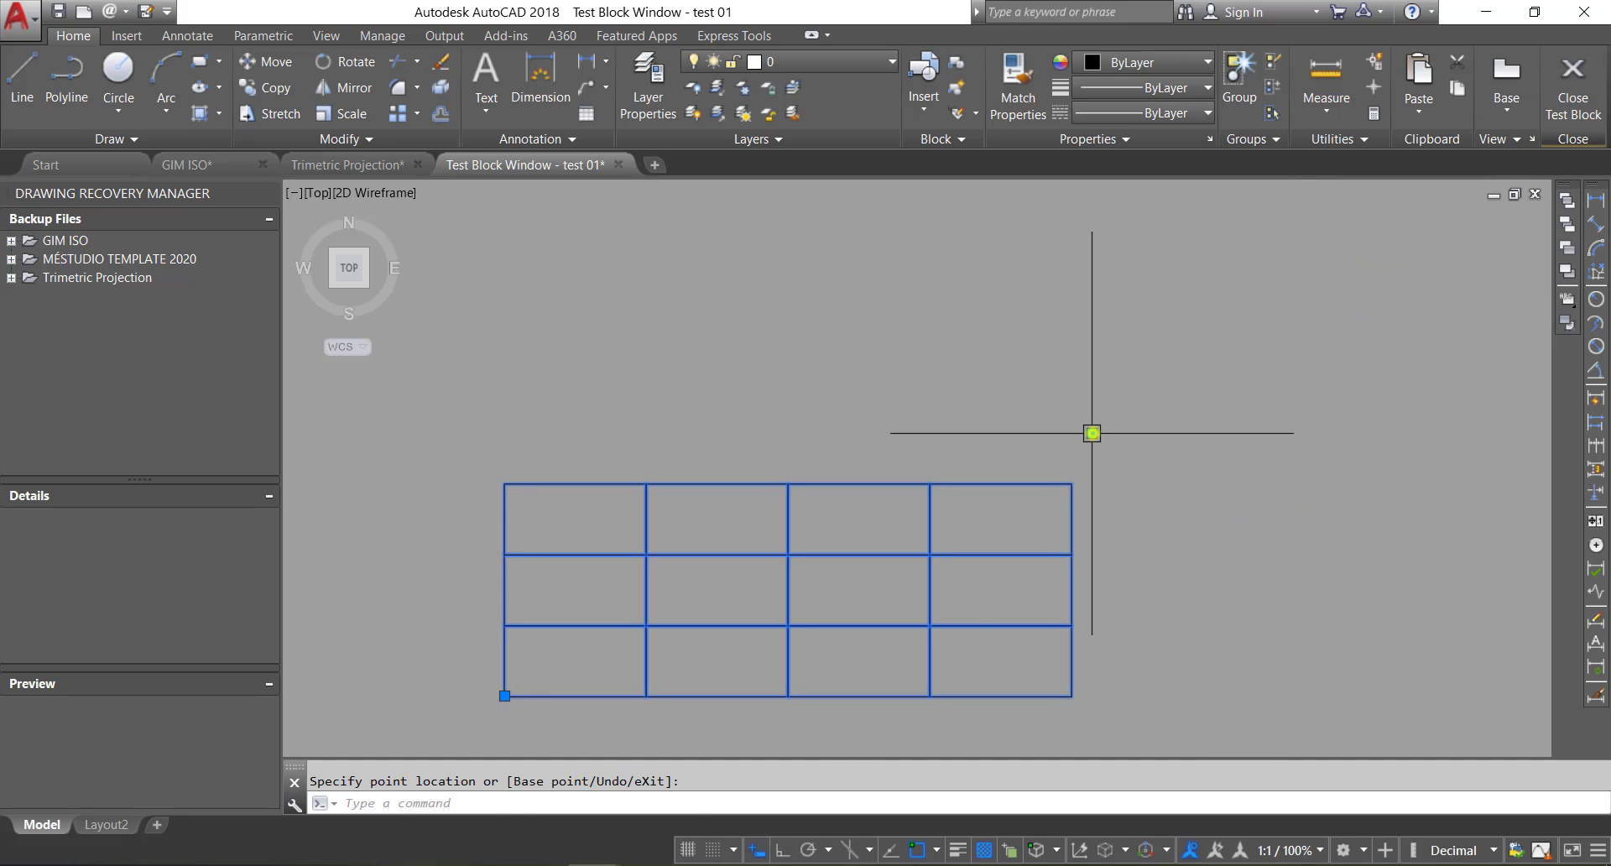
left_click(1092, 433)
left_click(1285, 297)
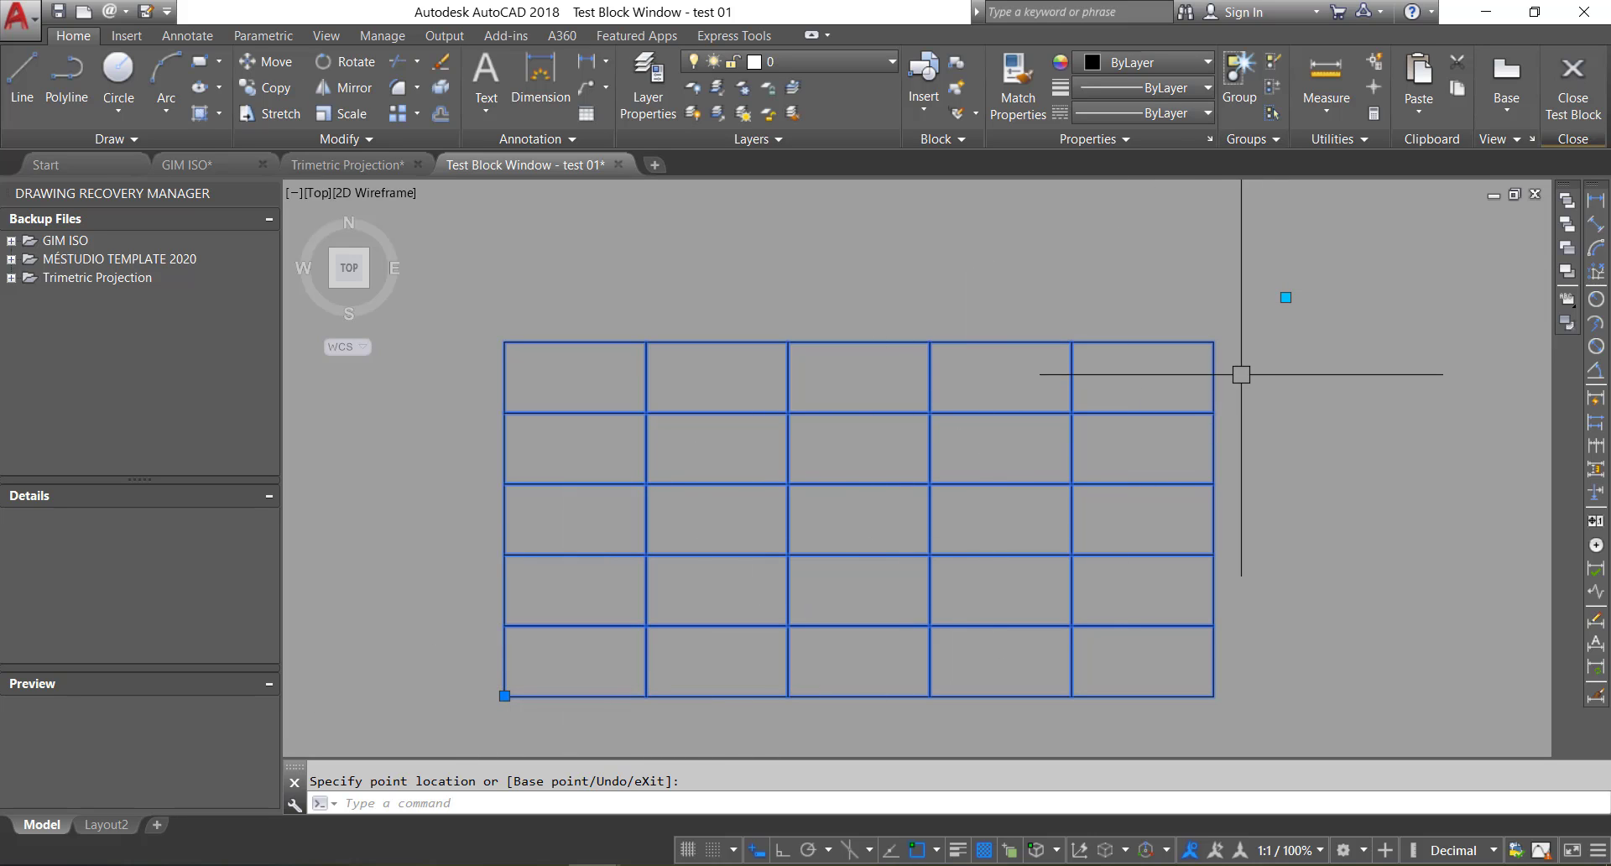
left_click(1591, 106)
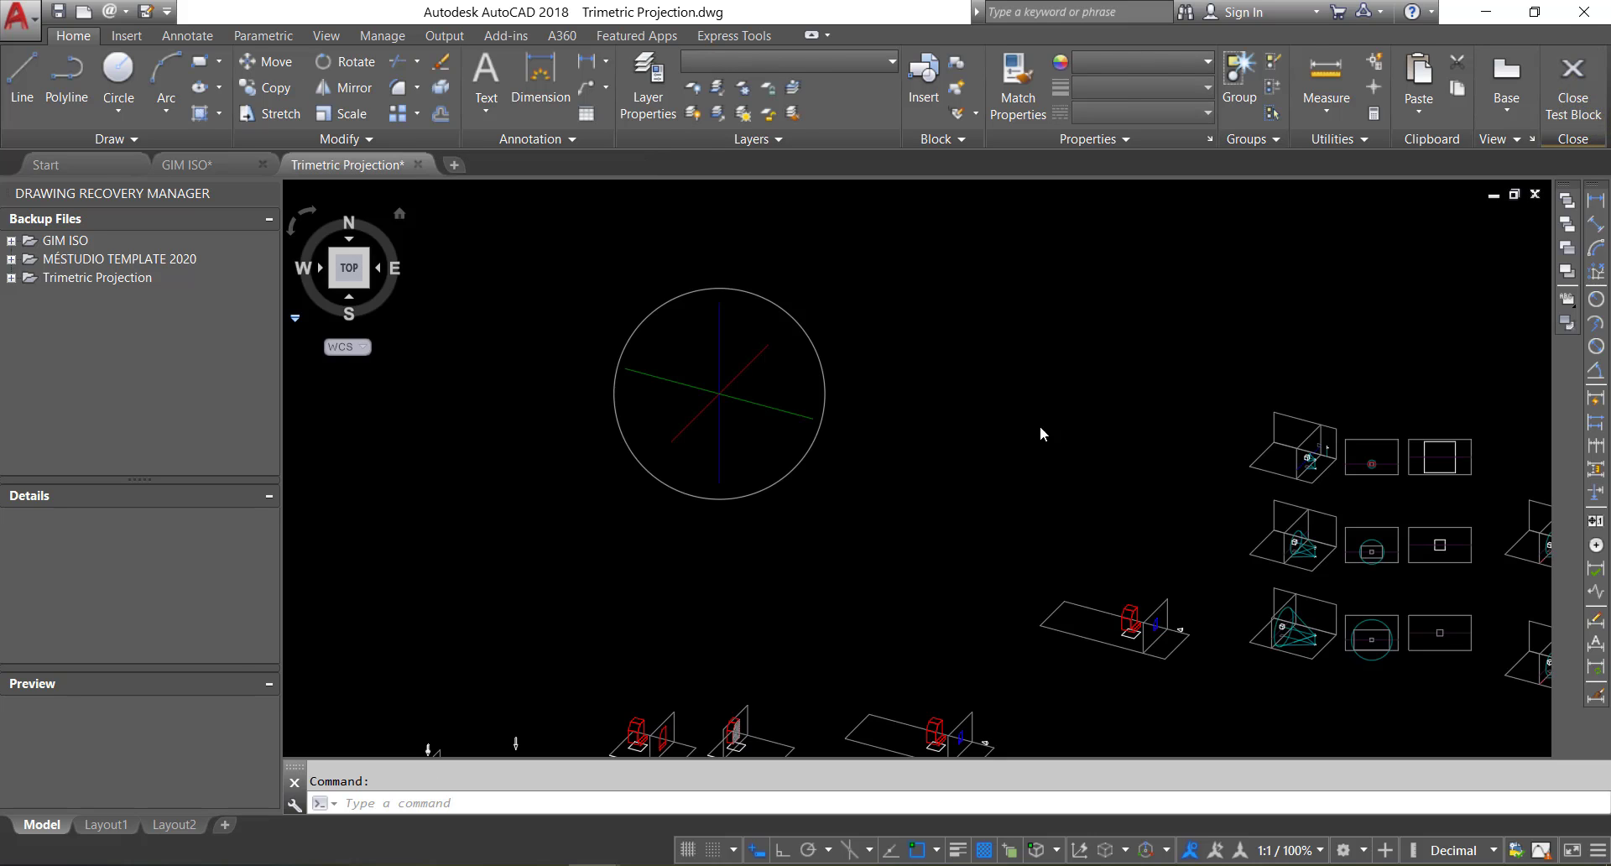
scroll(960, 447, "down", 2)
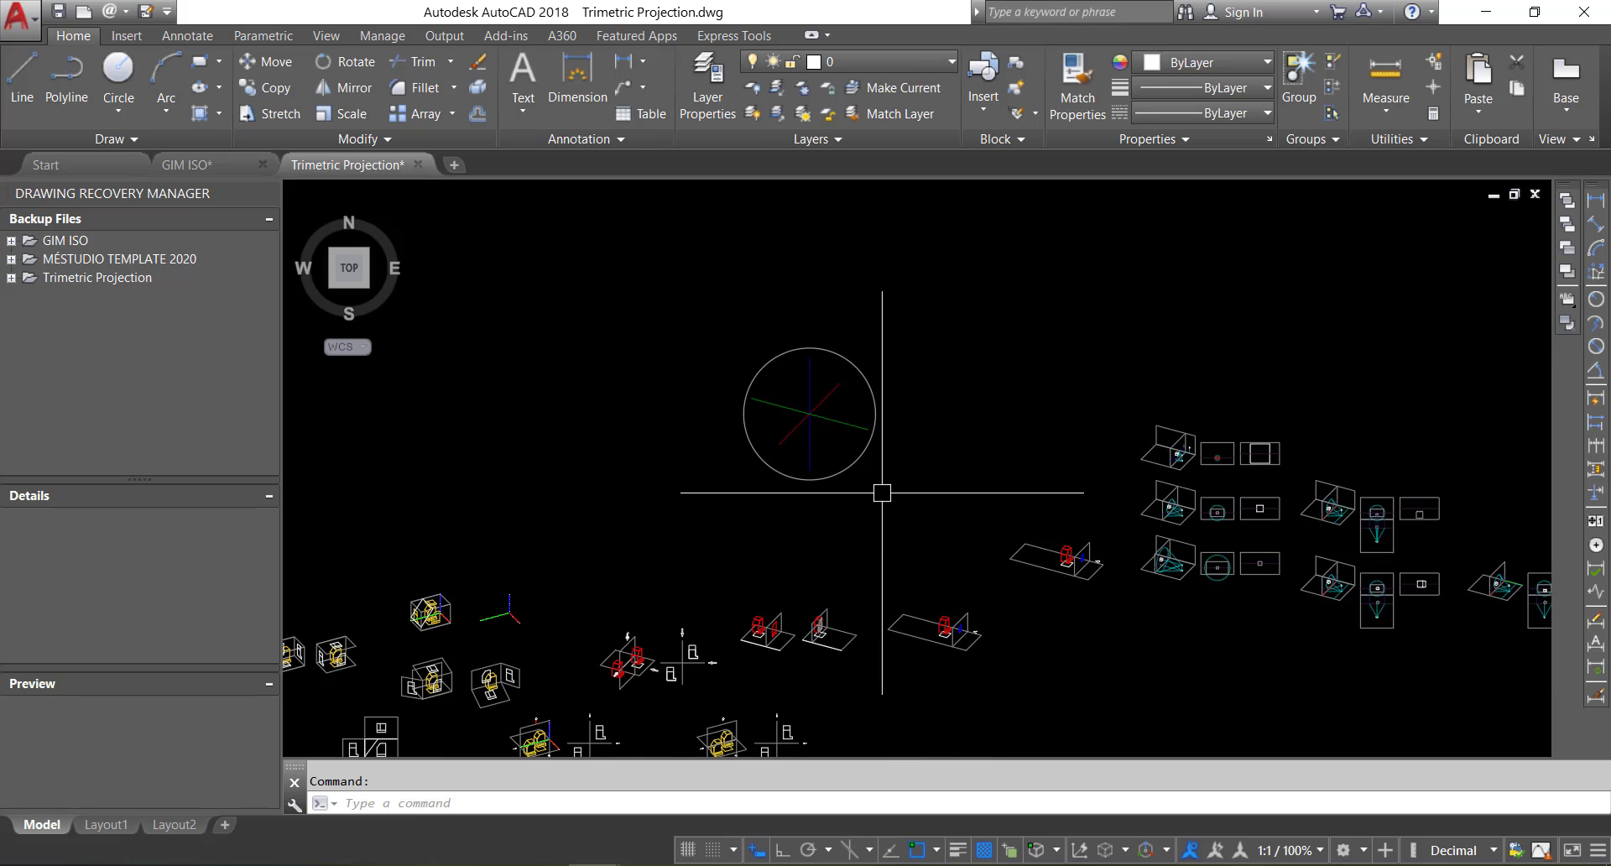
Step: Close the GIM ISO Block Editor, discarding the block changes
left_click(212, 167)
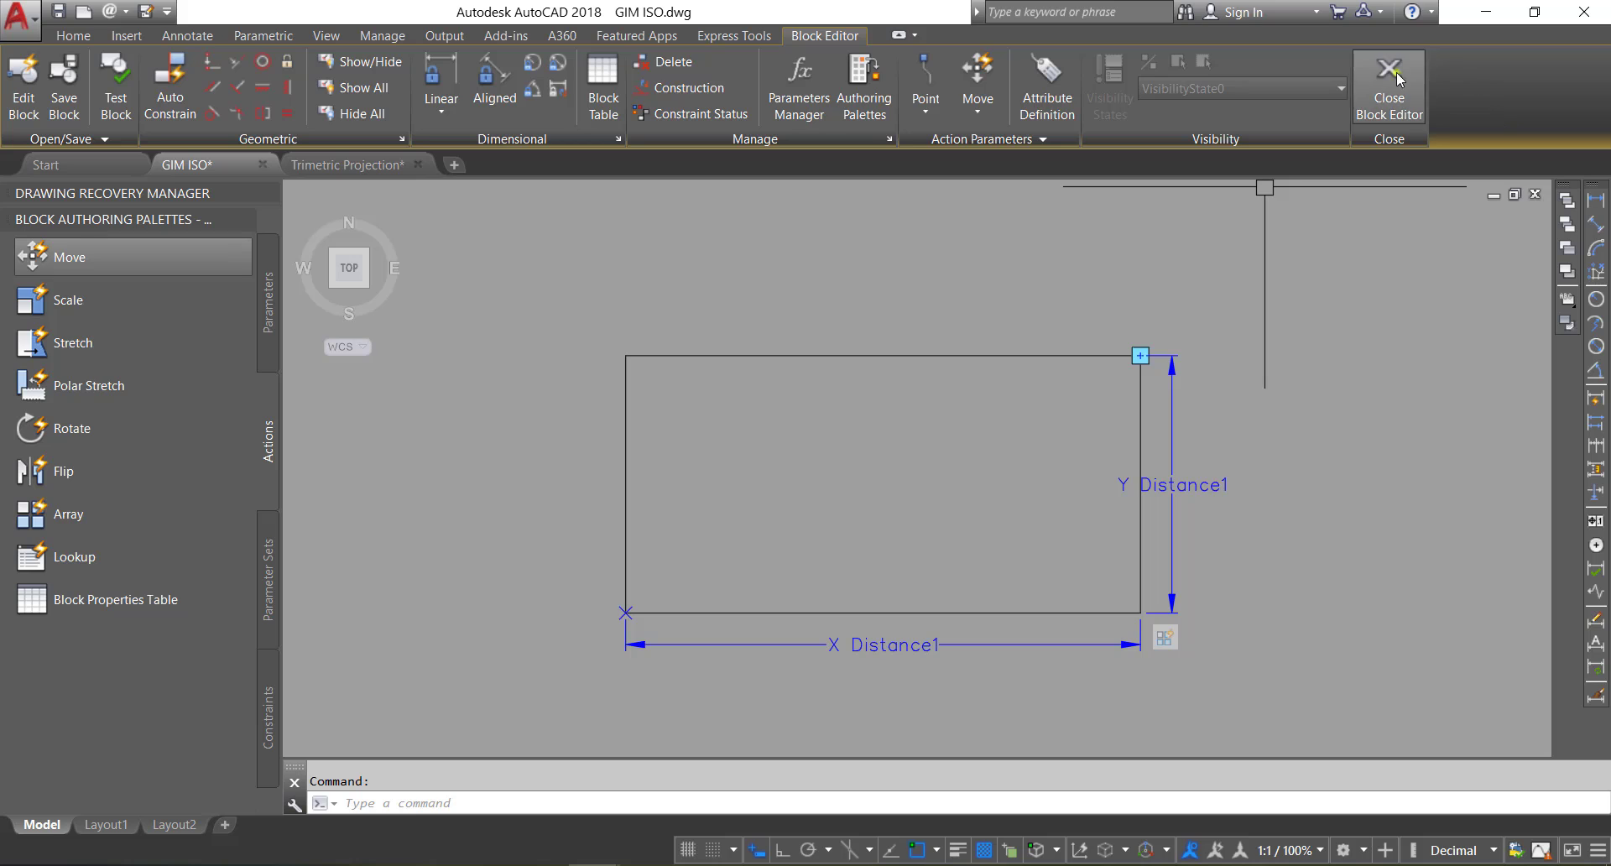
left_click(1396, 73)
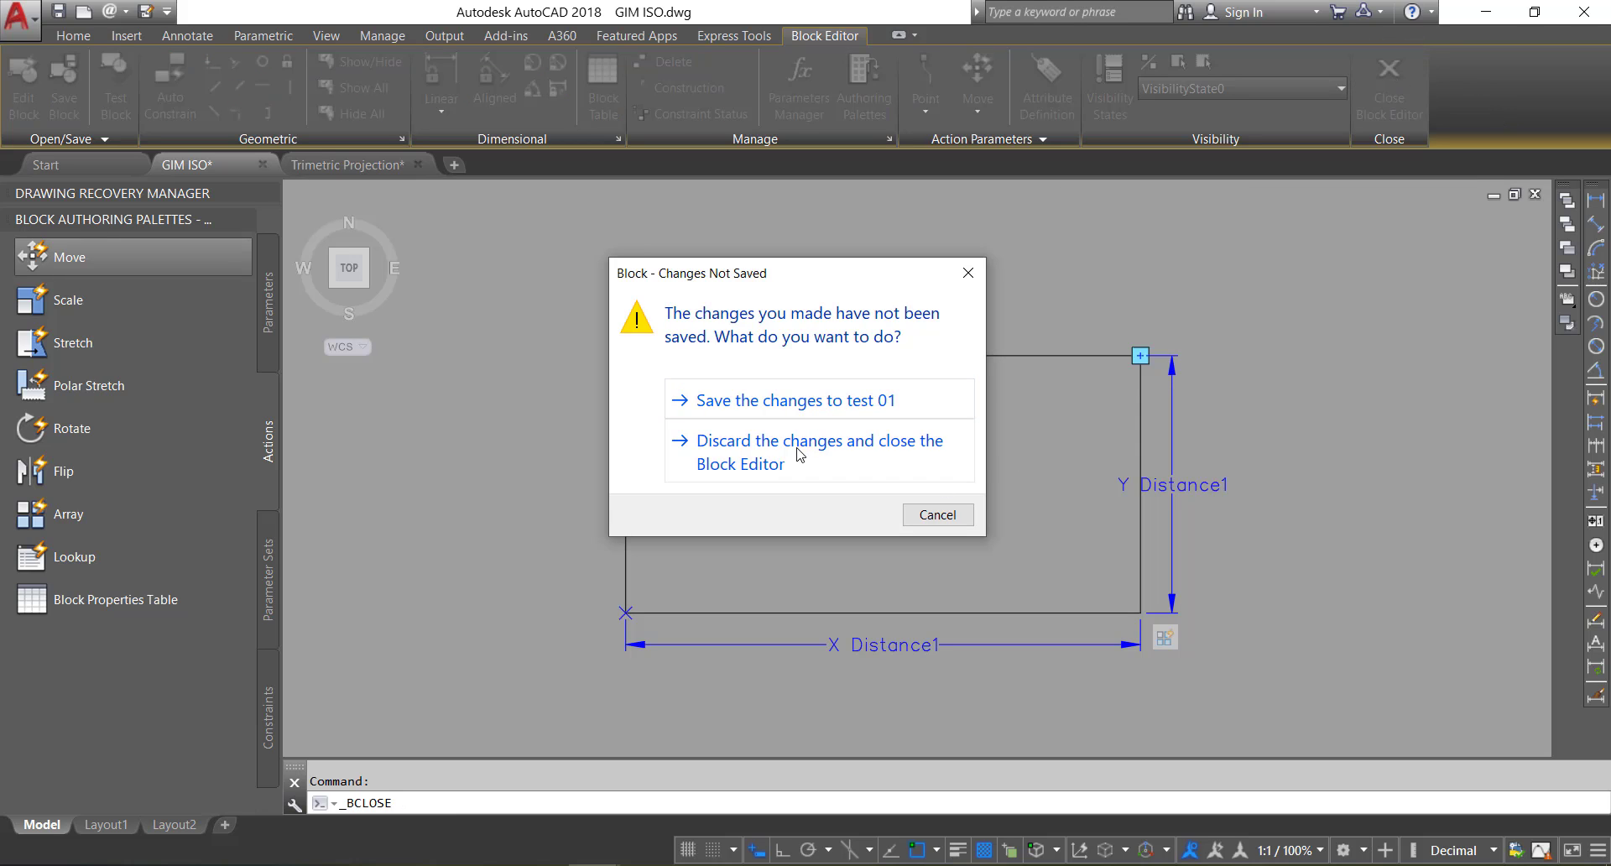
left_click(804, 409)
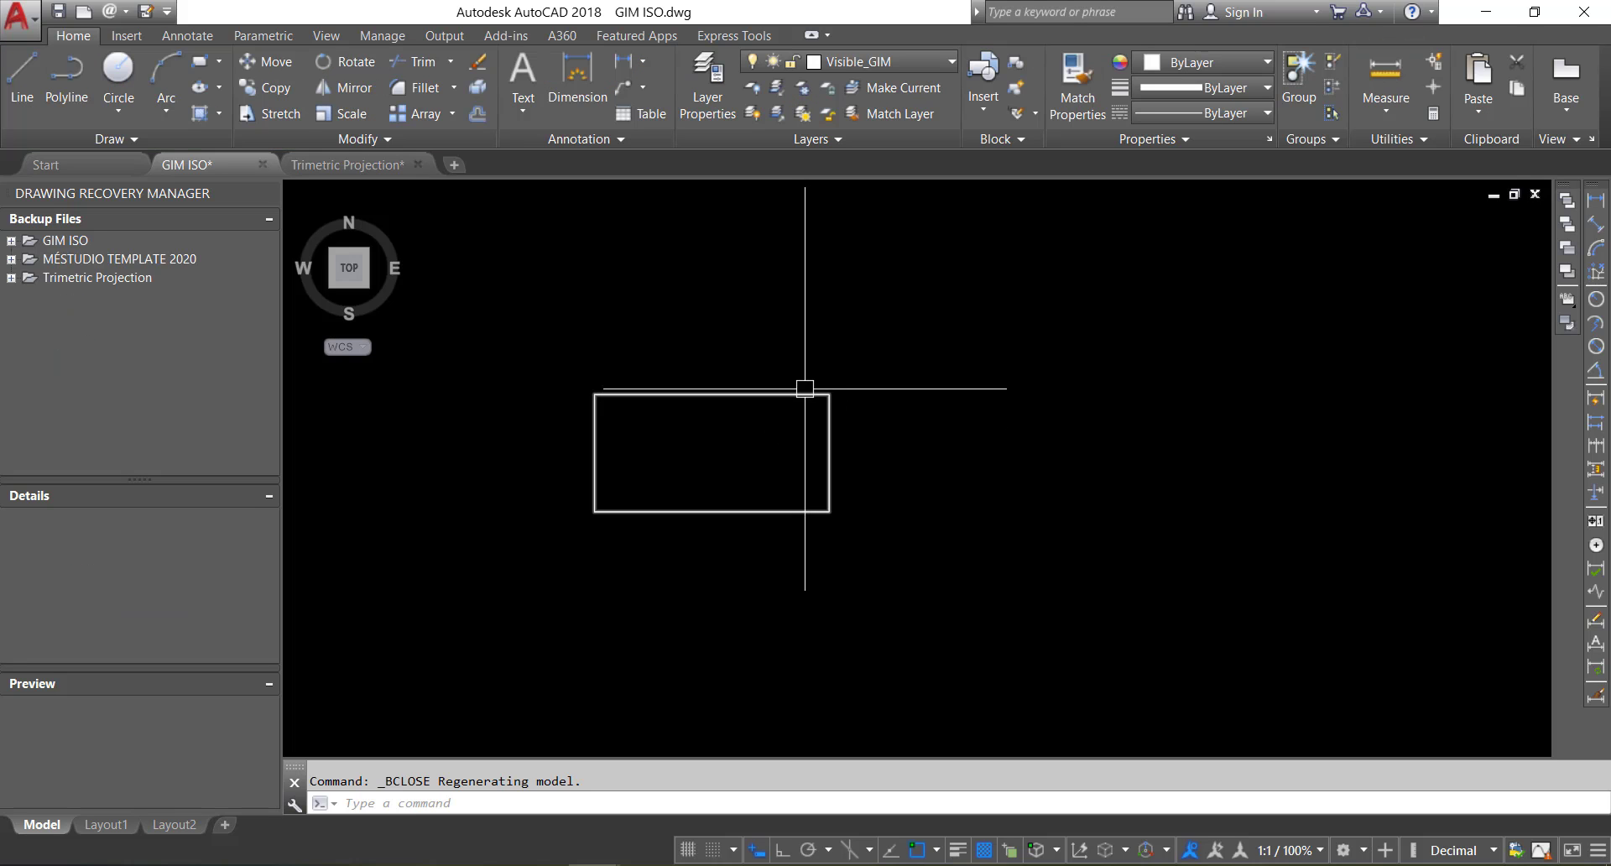
left_click(803, 392)
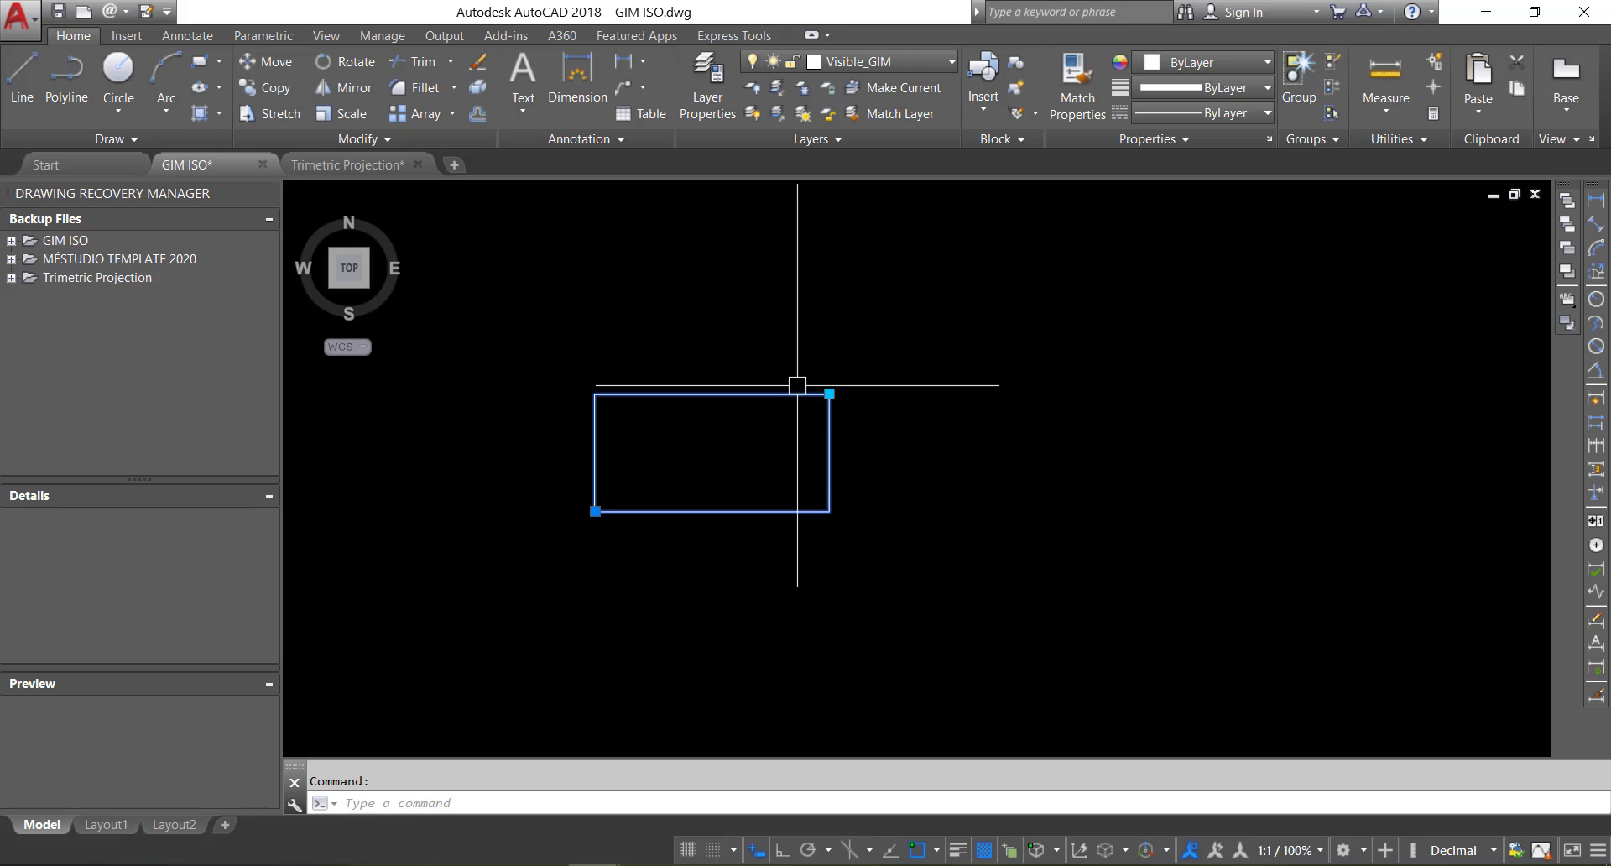
Step: Draw a second 10 by 5 rectangle beside the original block
middle_click_drag(697, 317, 782, 357)
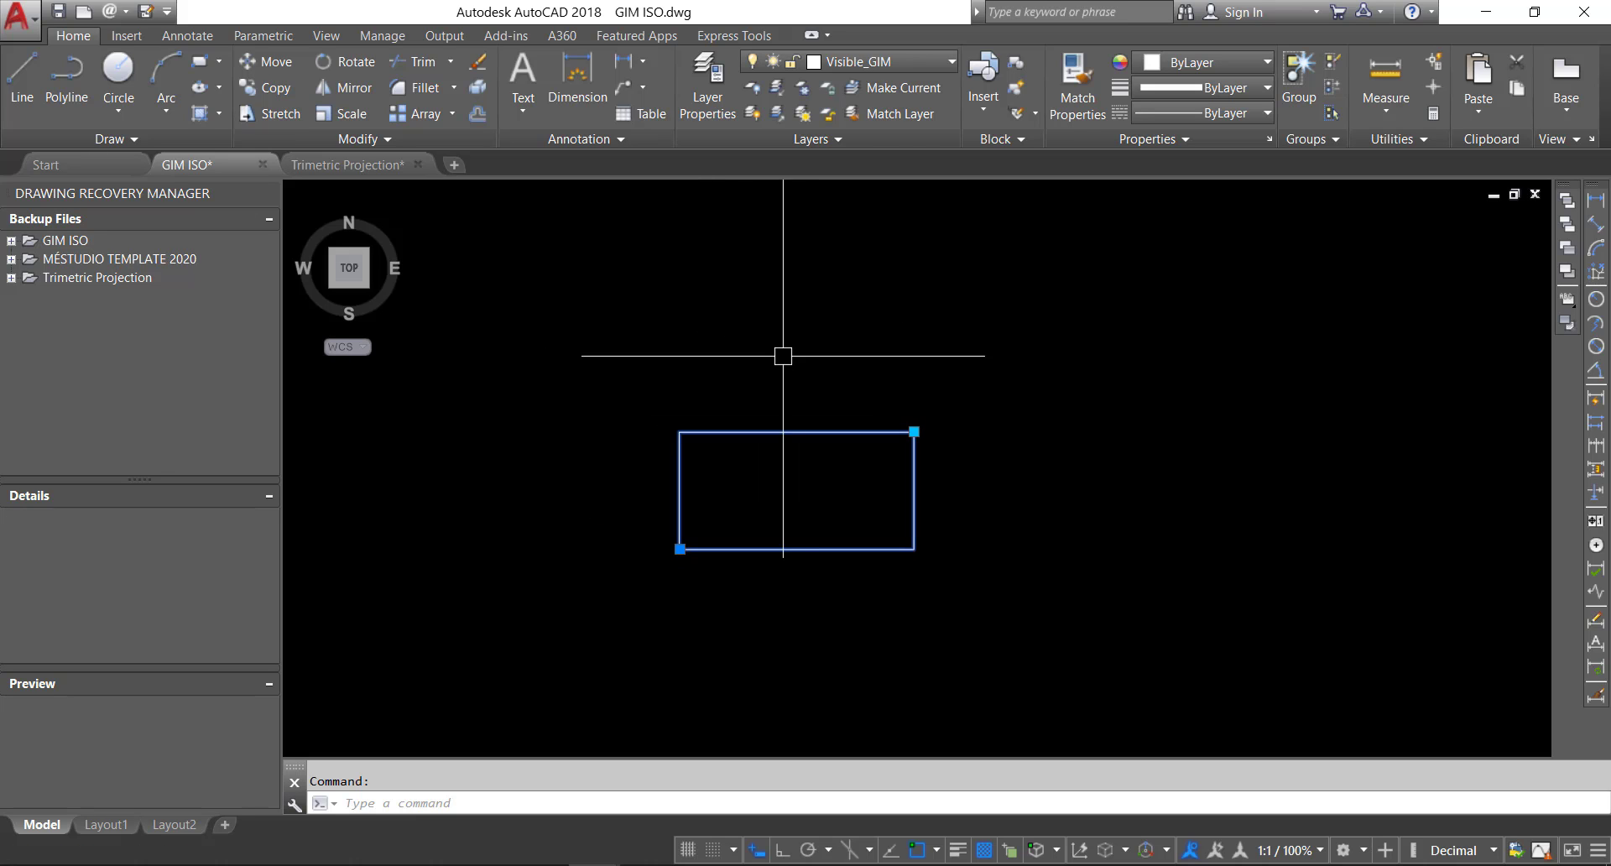
middle_click_drag(900, 416, 763, 403)
key("Escape")
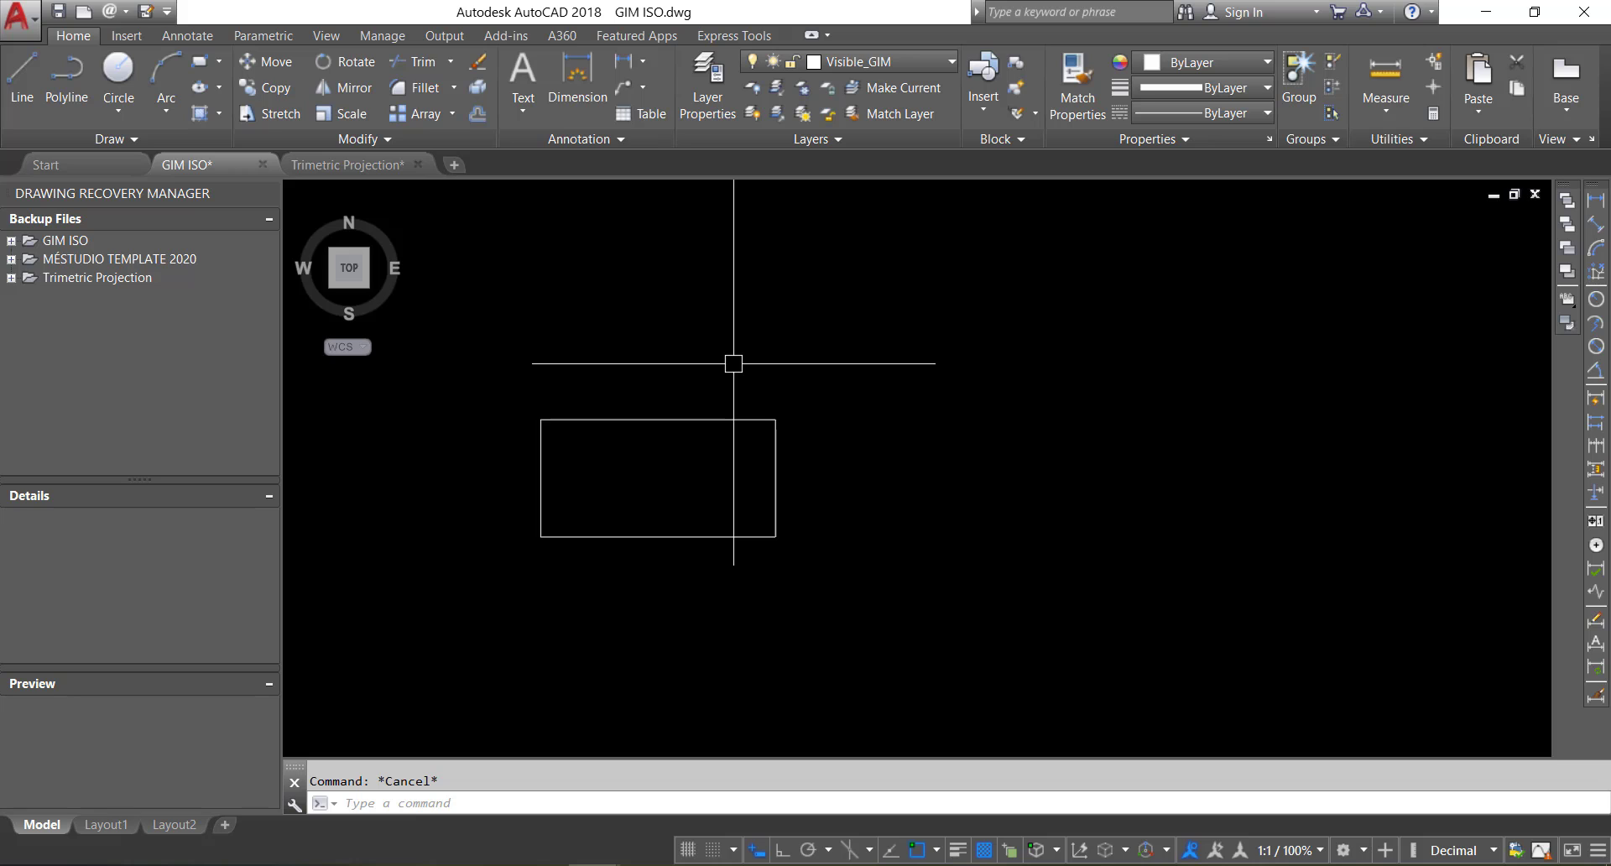
type("rec")
key("Return")
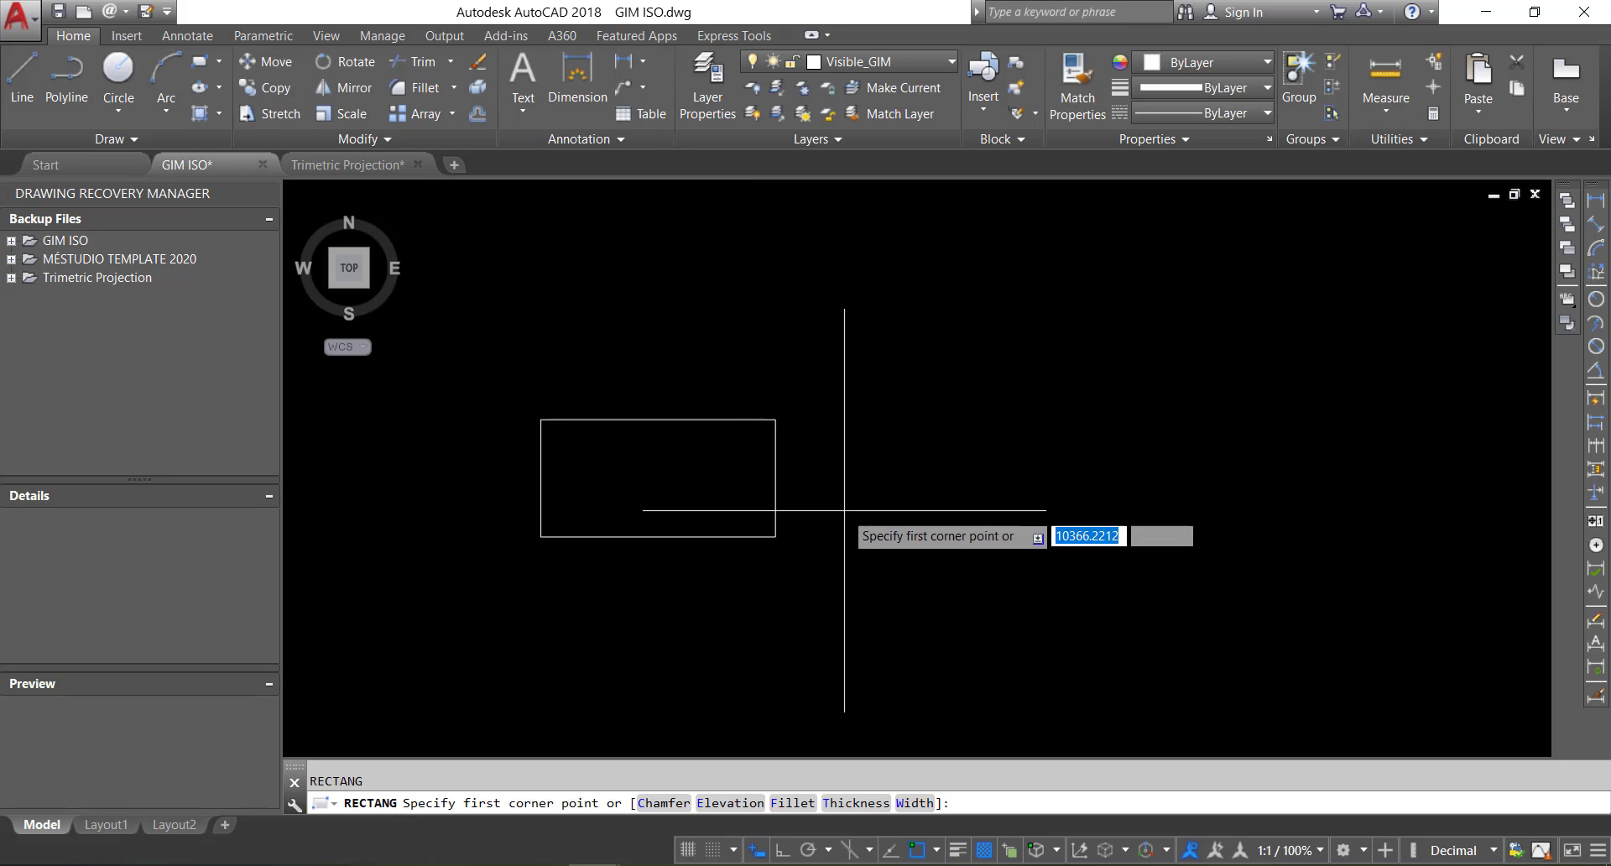
left_click(845, 536)
type("10")
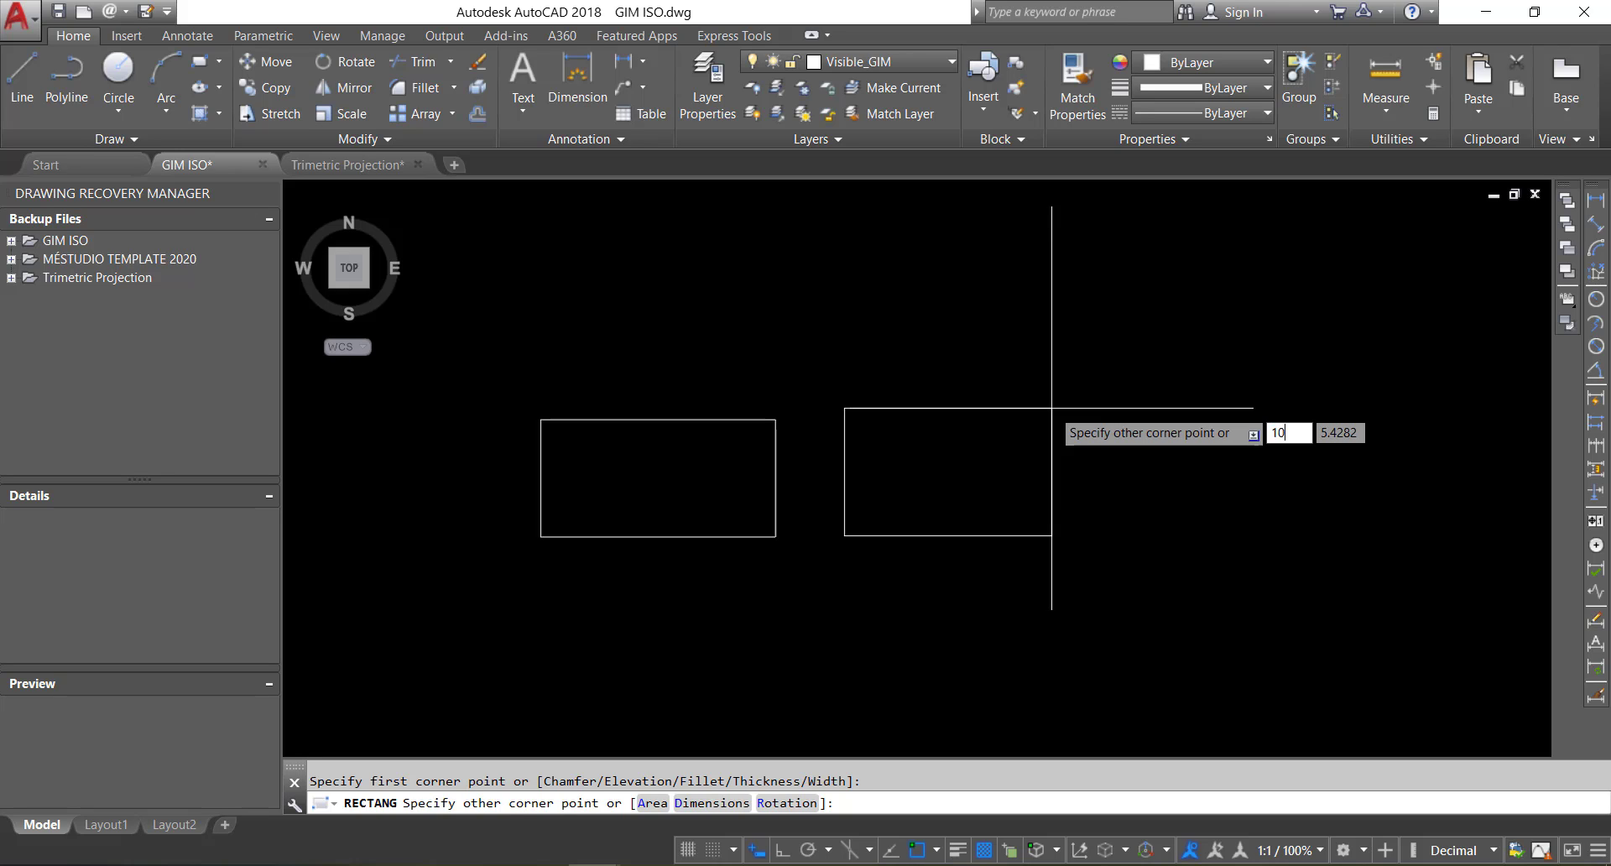
key("Tab")
key("Return")
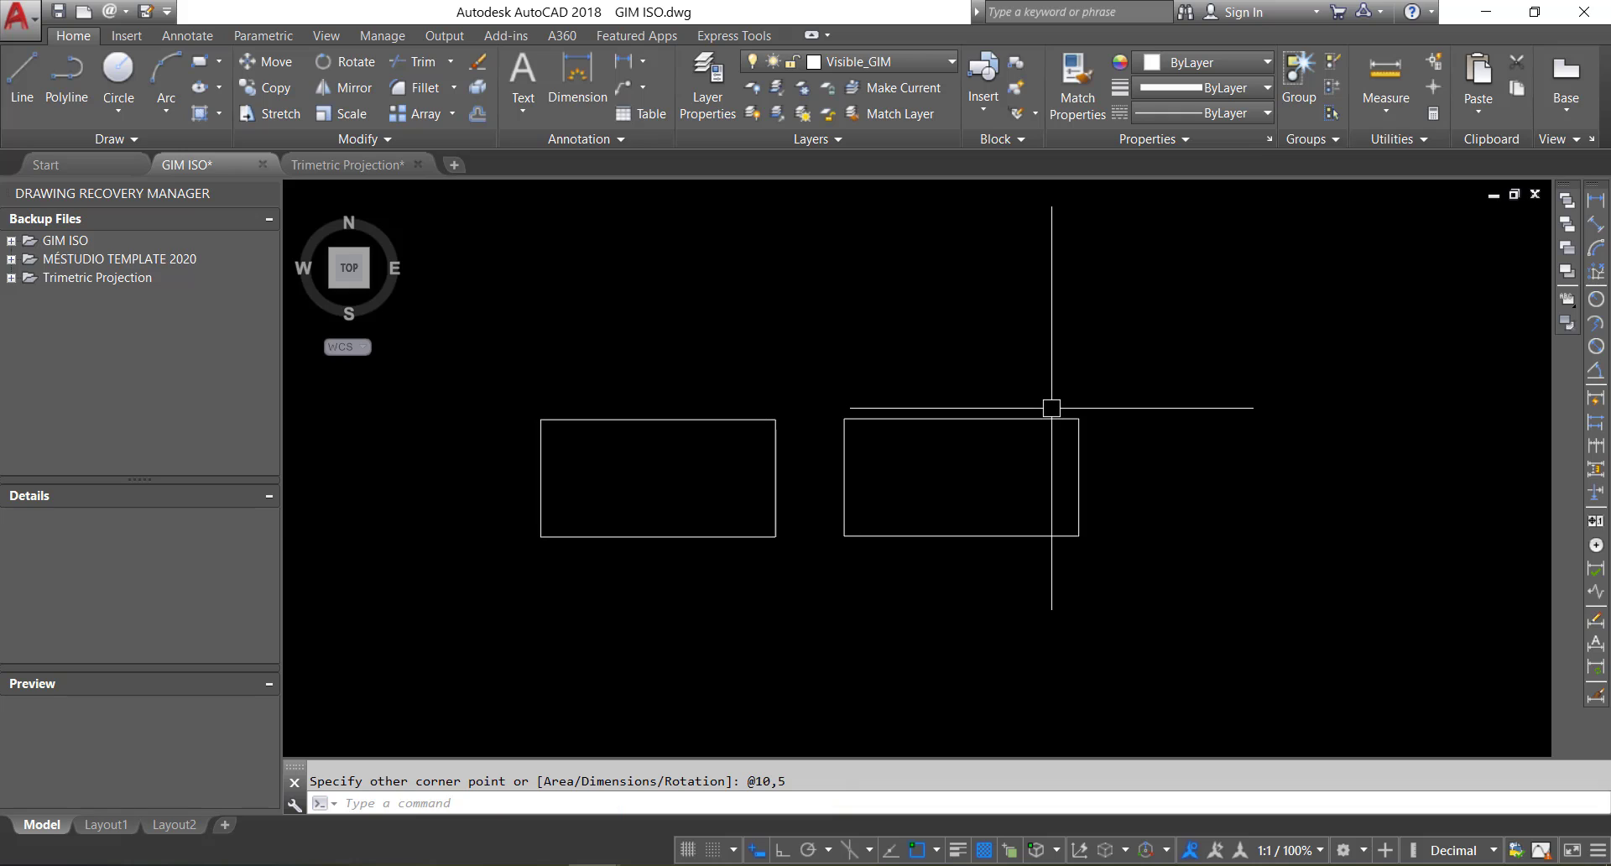
left_click(1051, 418)
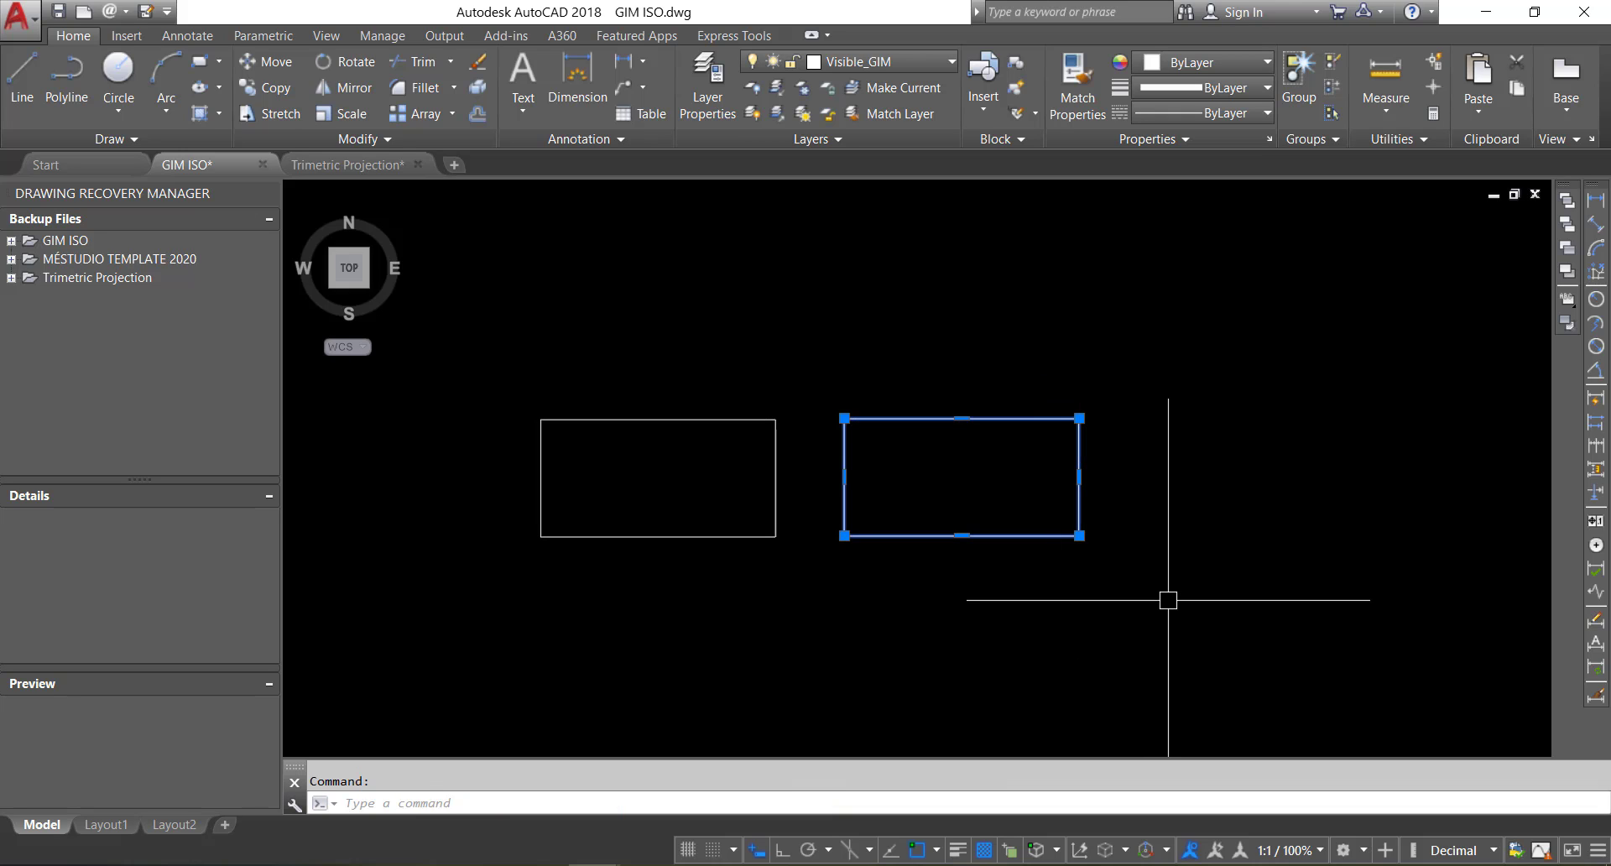
key("Escape")
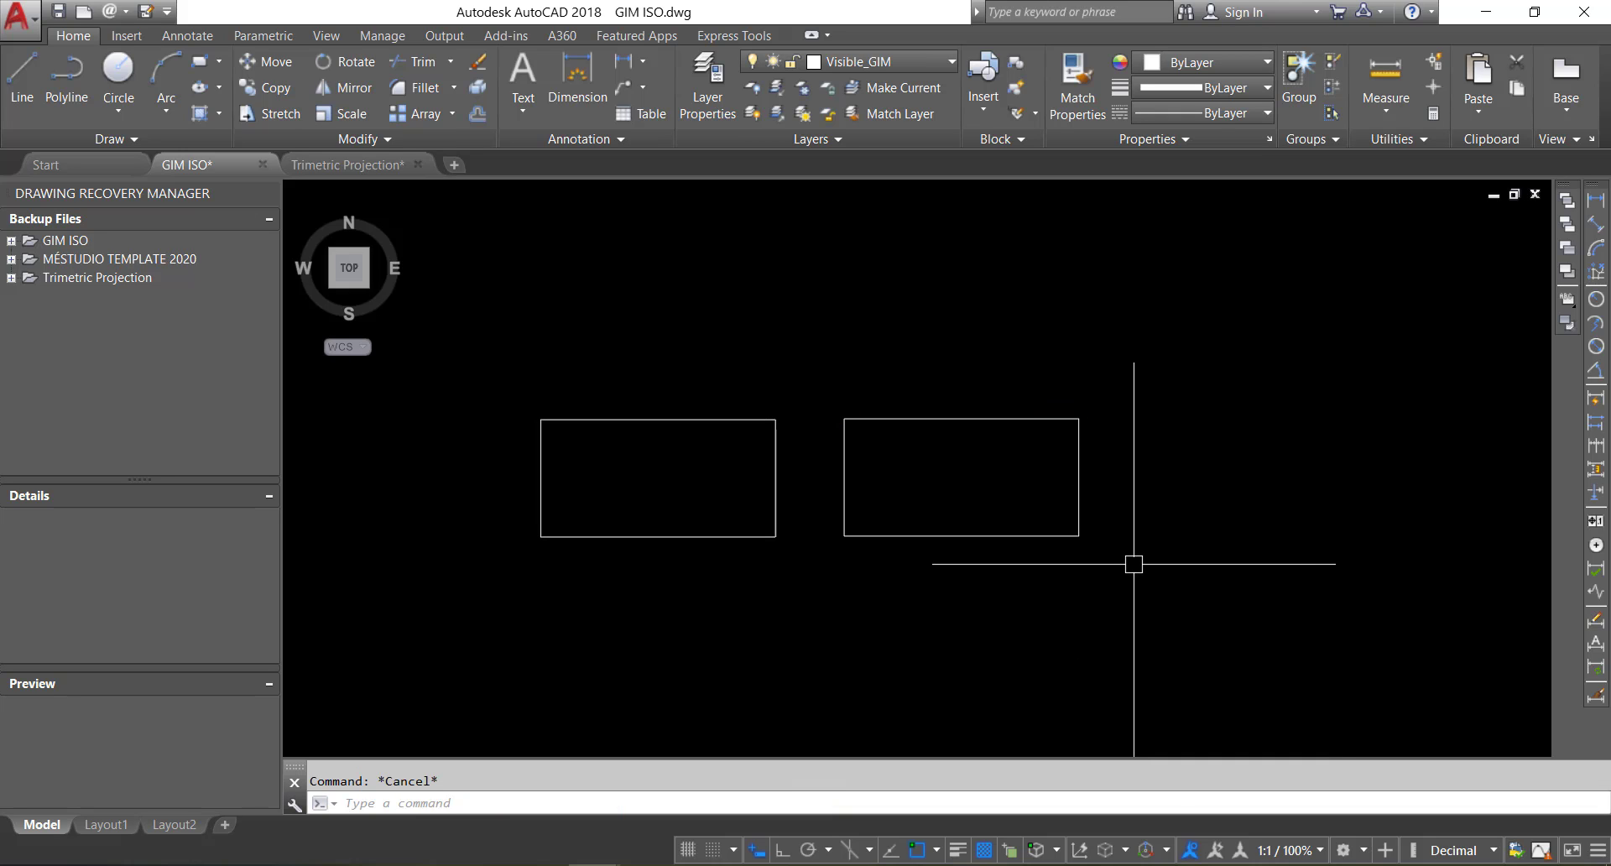
Step: Zoom and pan to frame both rectangles, then select the right-hand one
scroll(1118, 543, "up", 2)
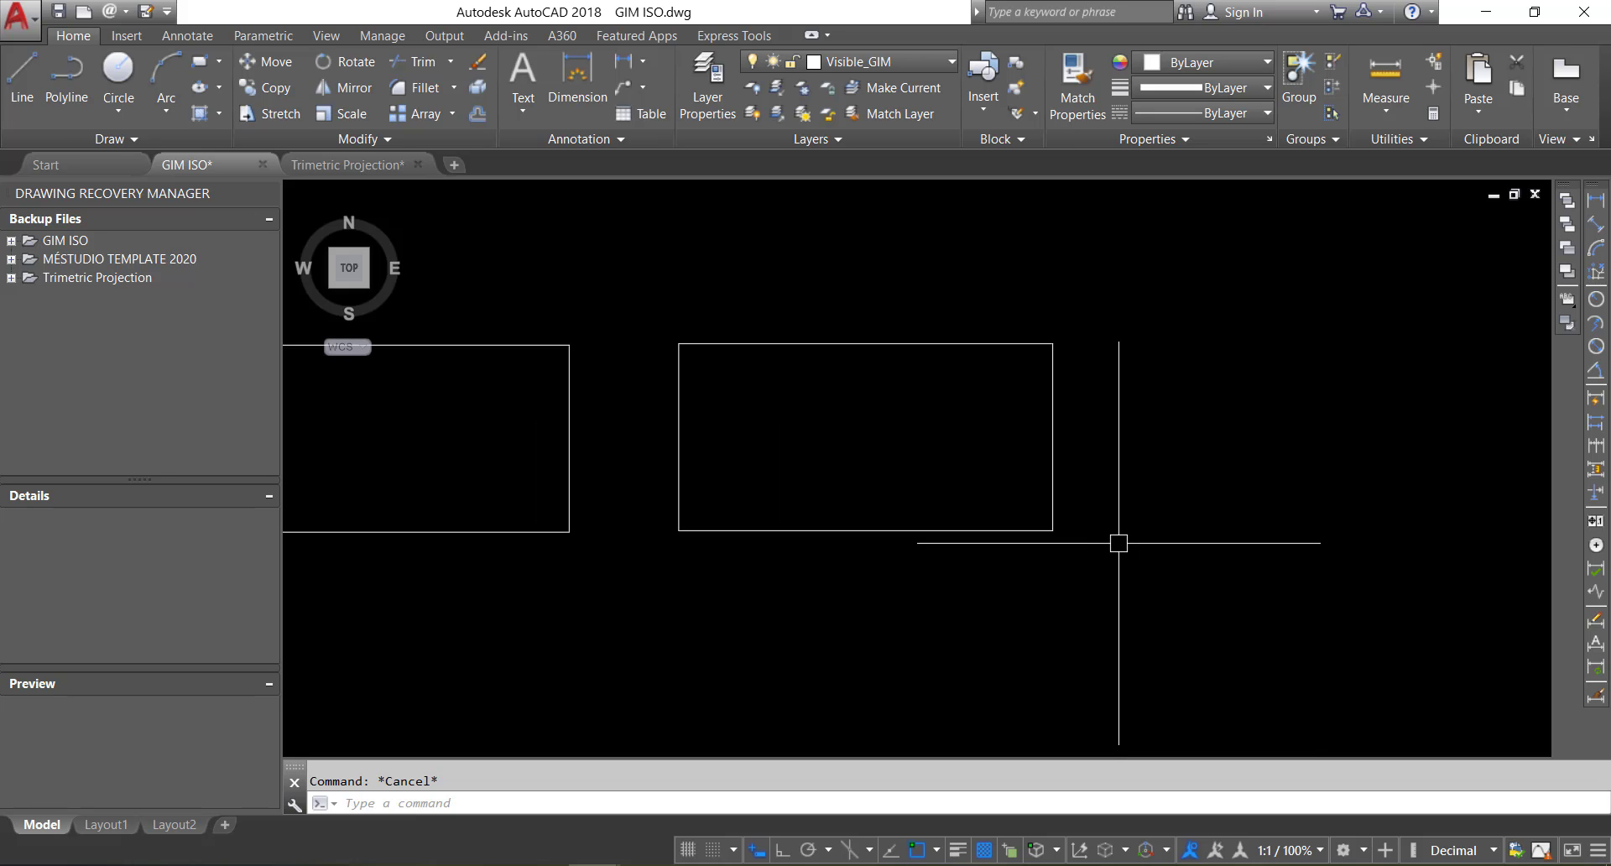
middle_click_drag(1119, 542, 1108, 573)
left_click(1042, 494)
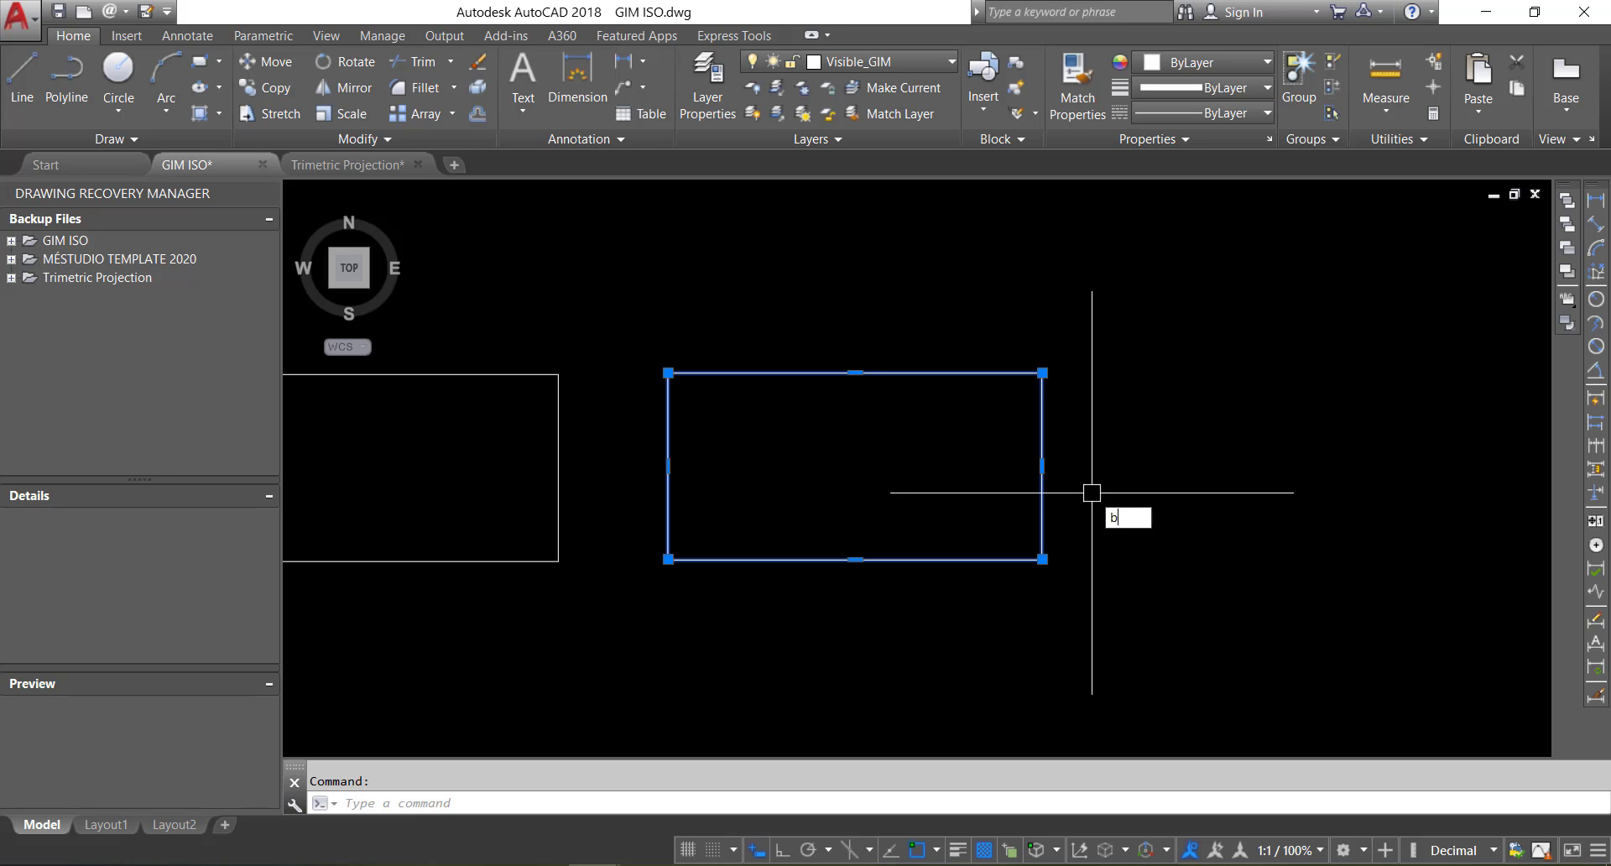
Step: Define block 'Test 02' with its base point on the rectangle's bottom edge, opened for block editing
key("Return")
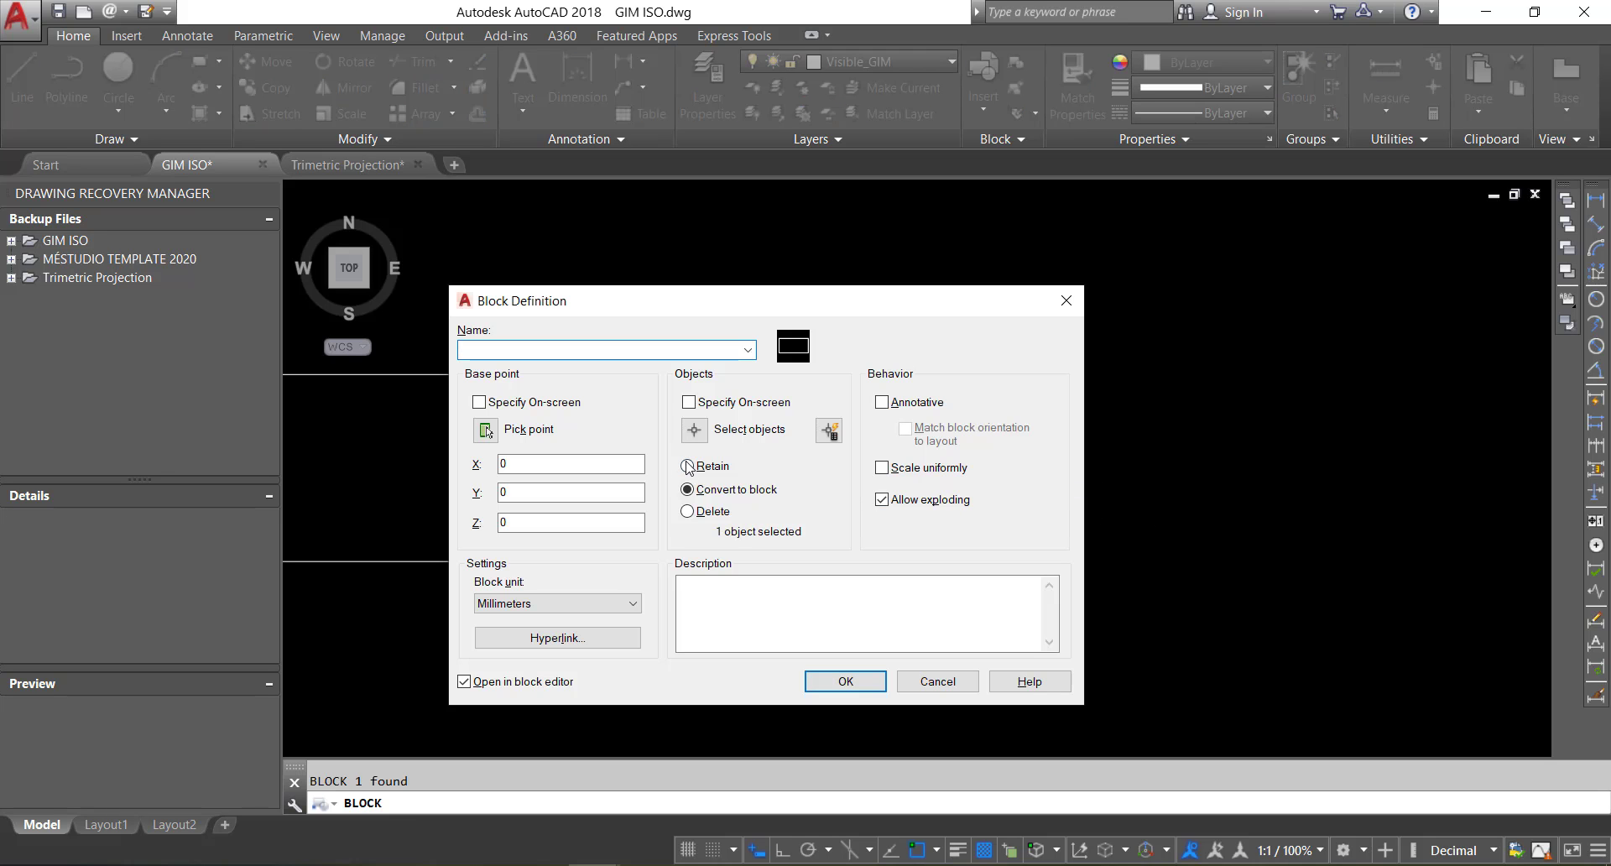
type("Test02")
left_click(487, 432)
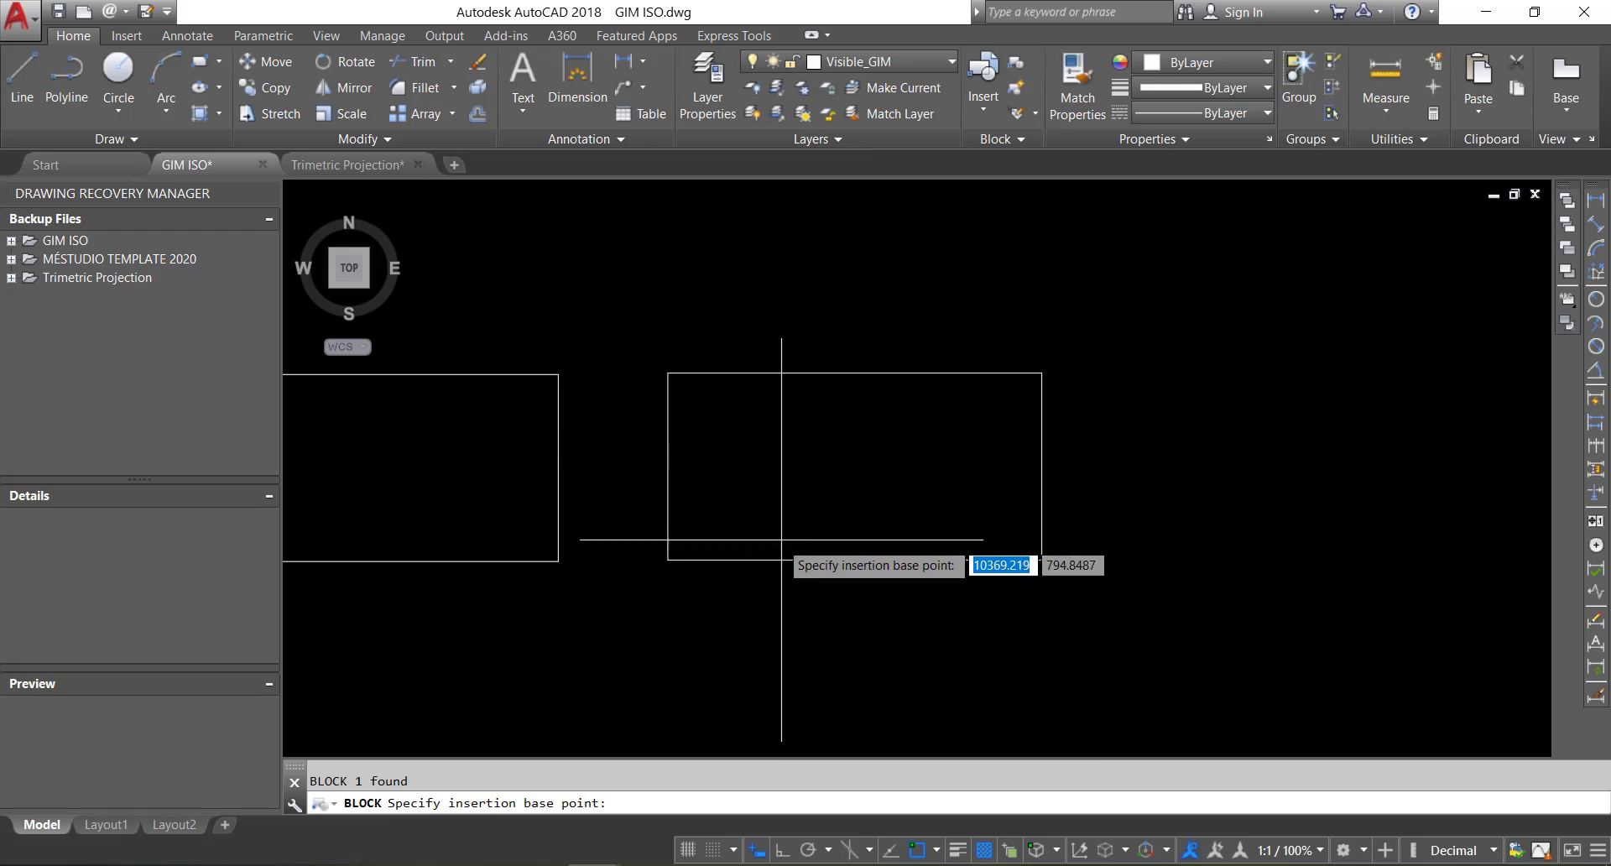
left_click(667, 561)
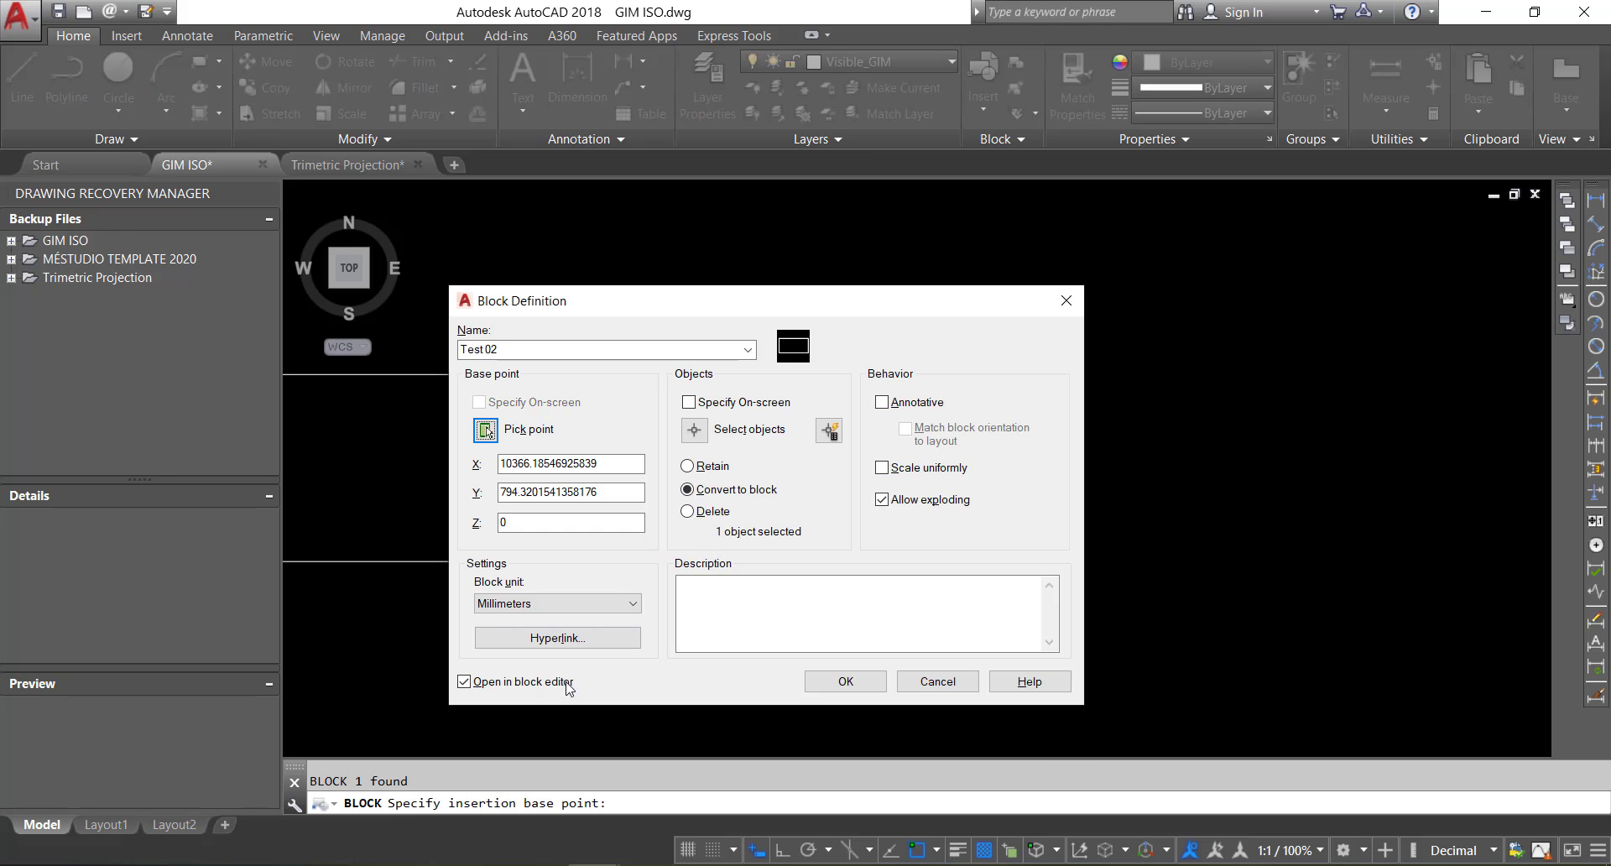
left_click(846, 681)
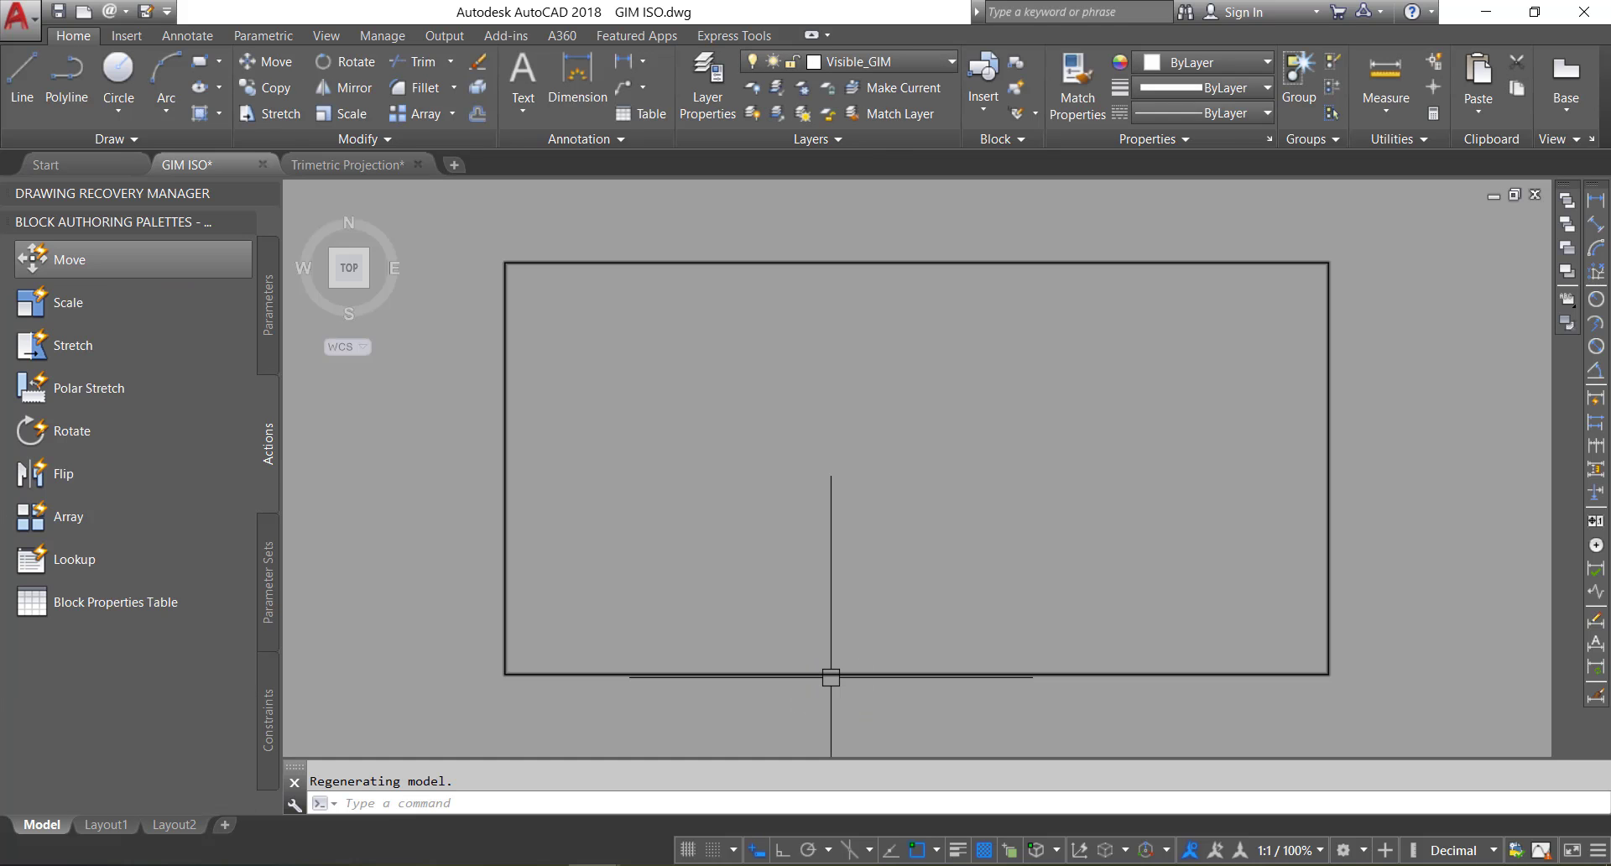
Step: Add linear parameter Distance1 along the rectangle's left side, lower-left to upper-left corner
left_click(849, 383)
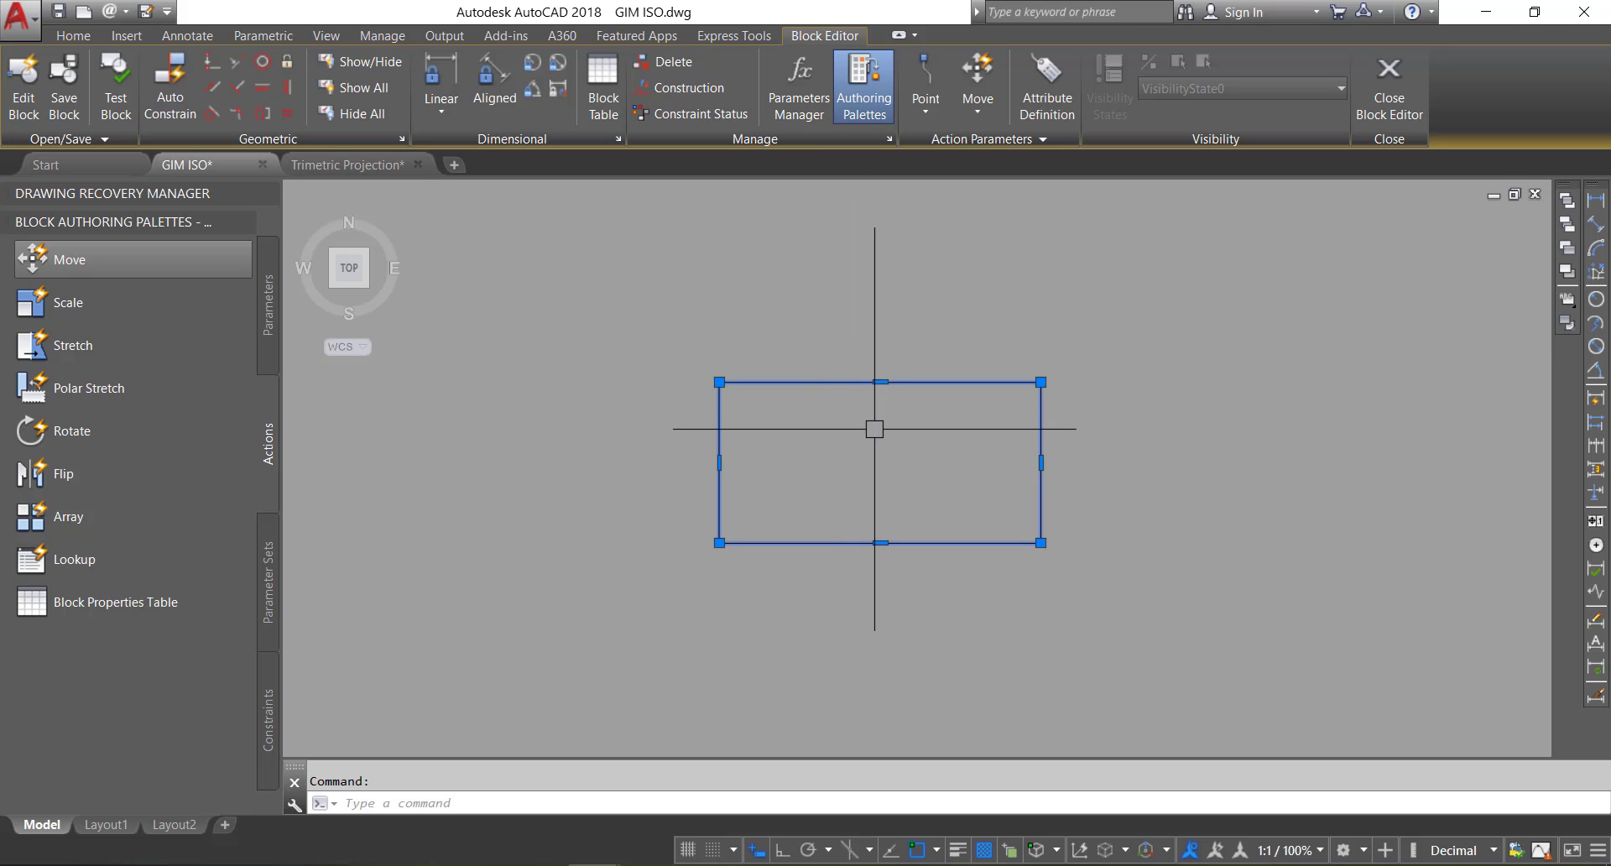
key("Escape")
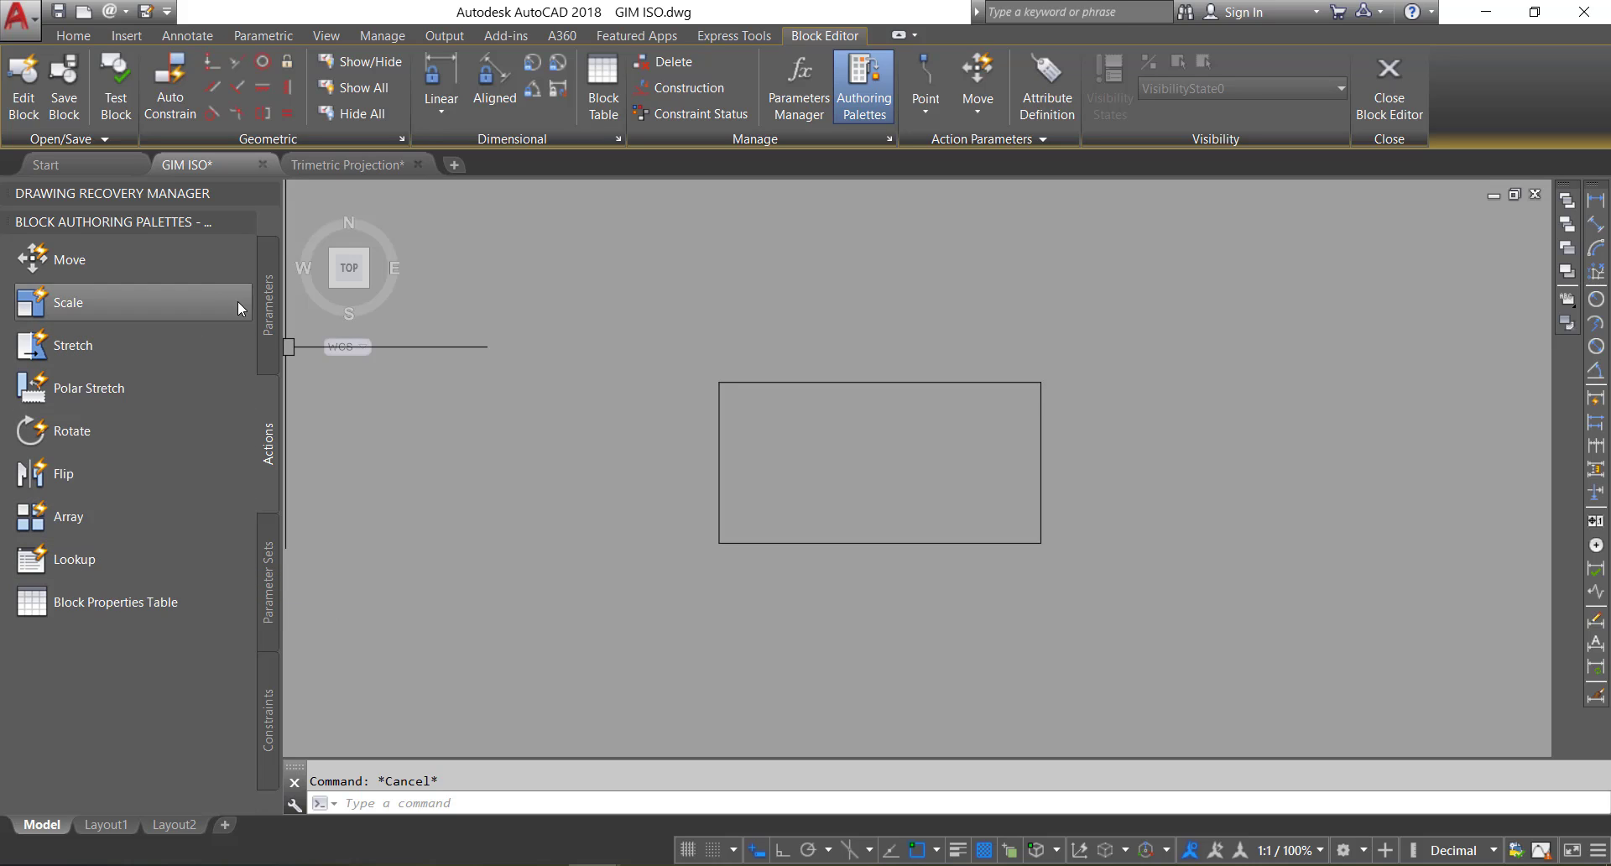
left_click(270, 302)
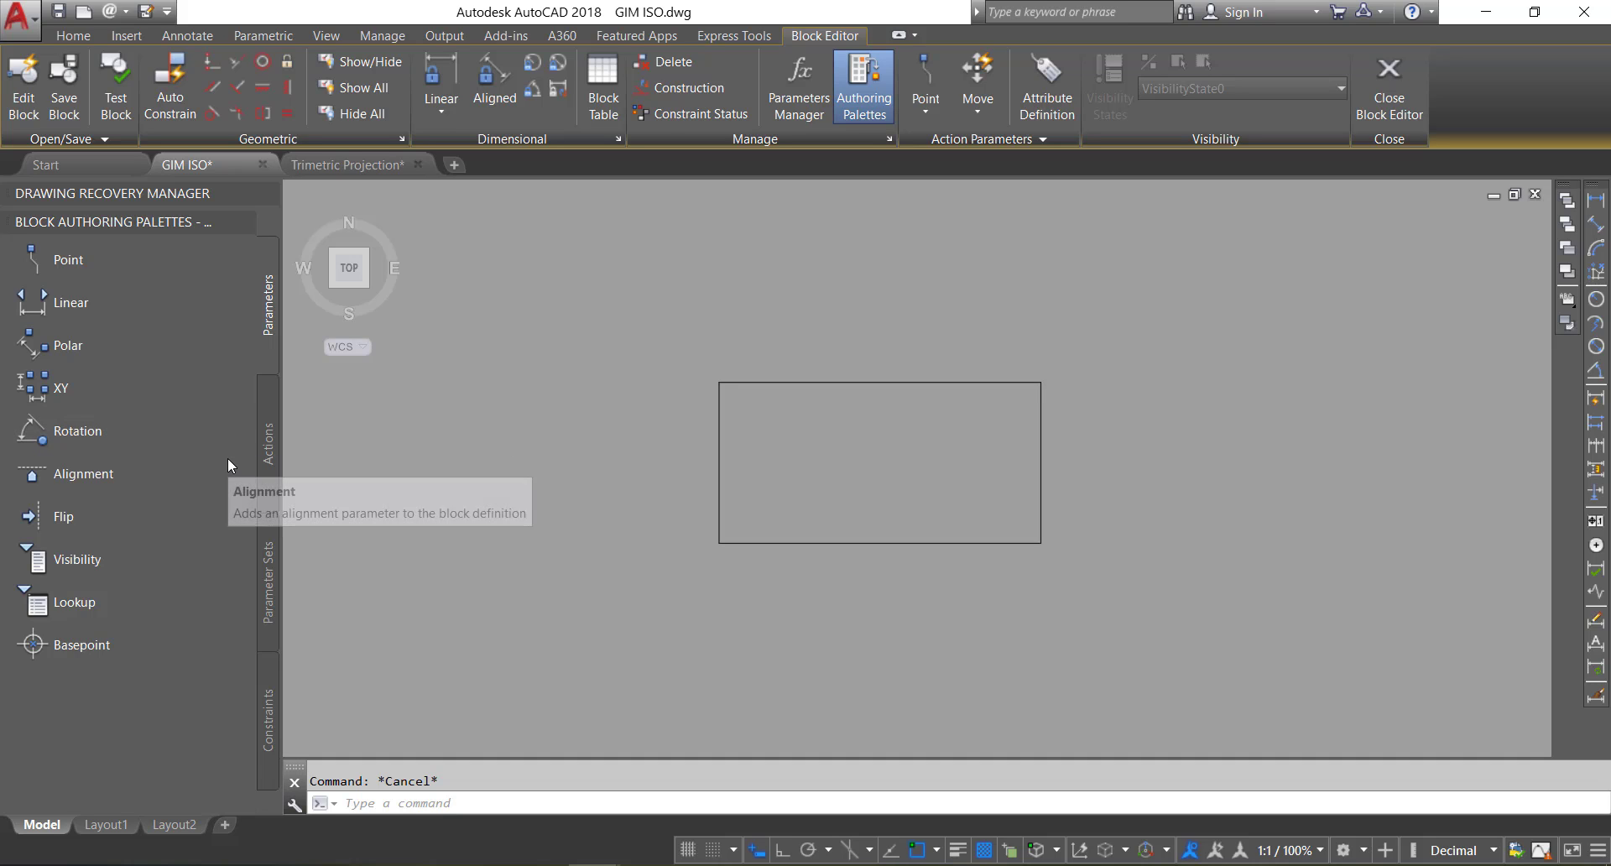
left_click(84, 300)
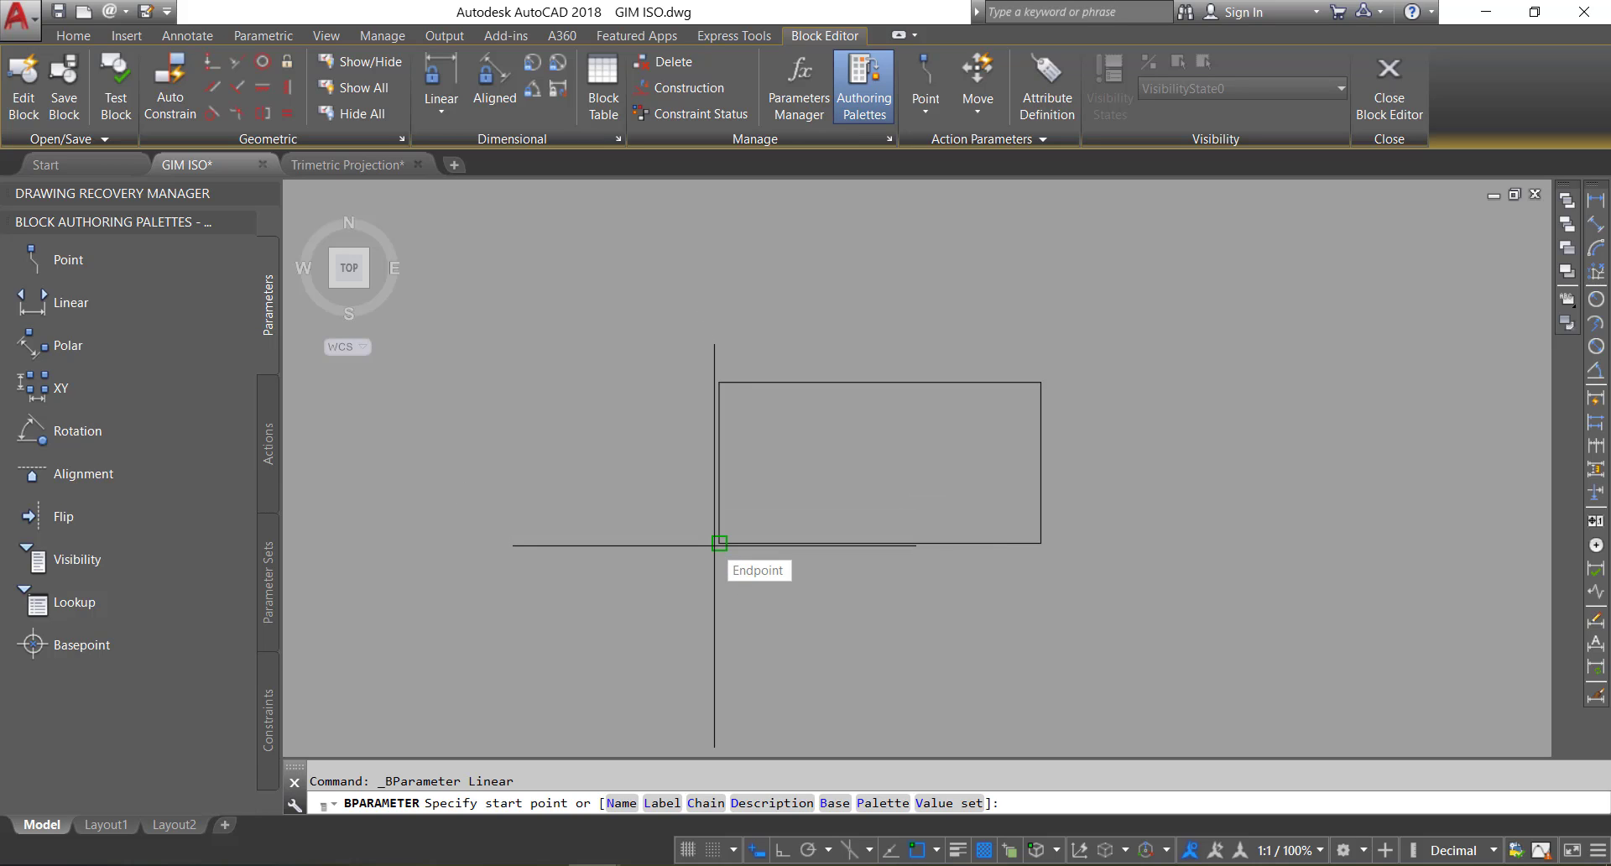
left_click(719, 543)
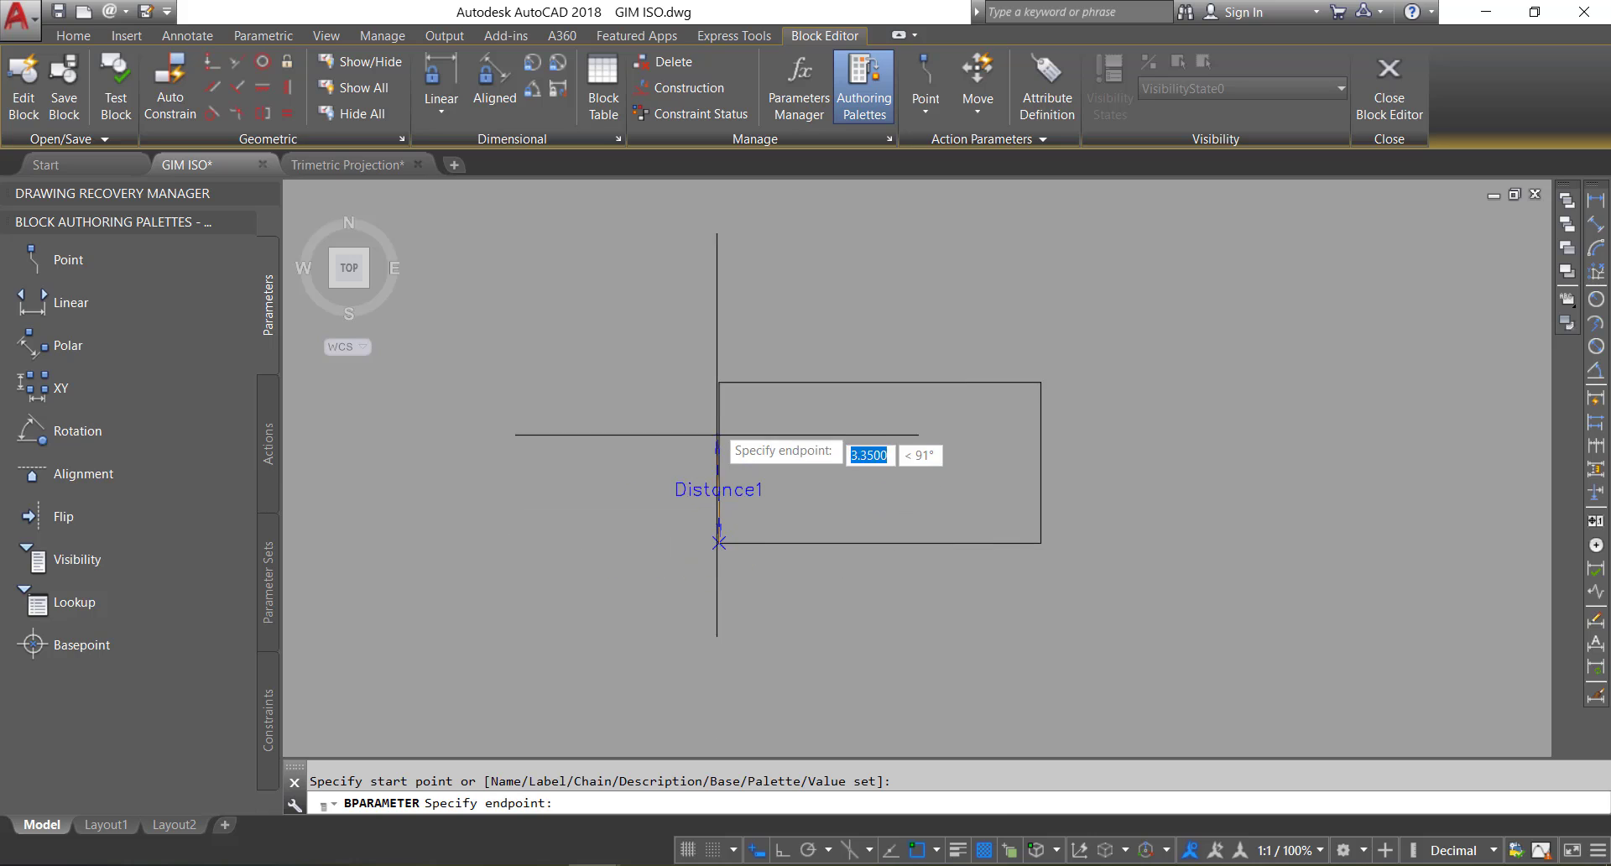
left_click(719, 381)
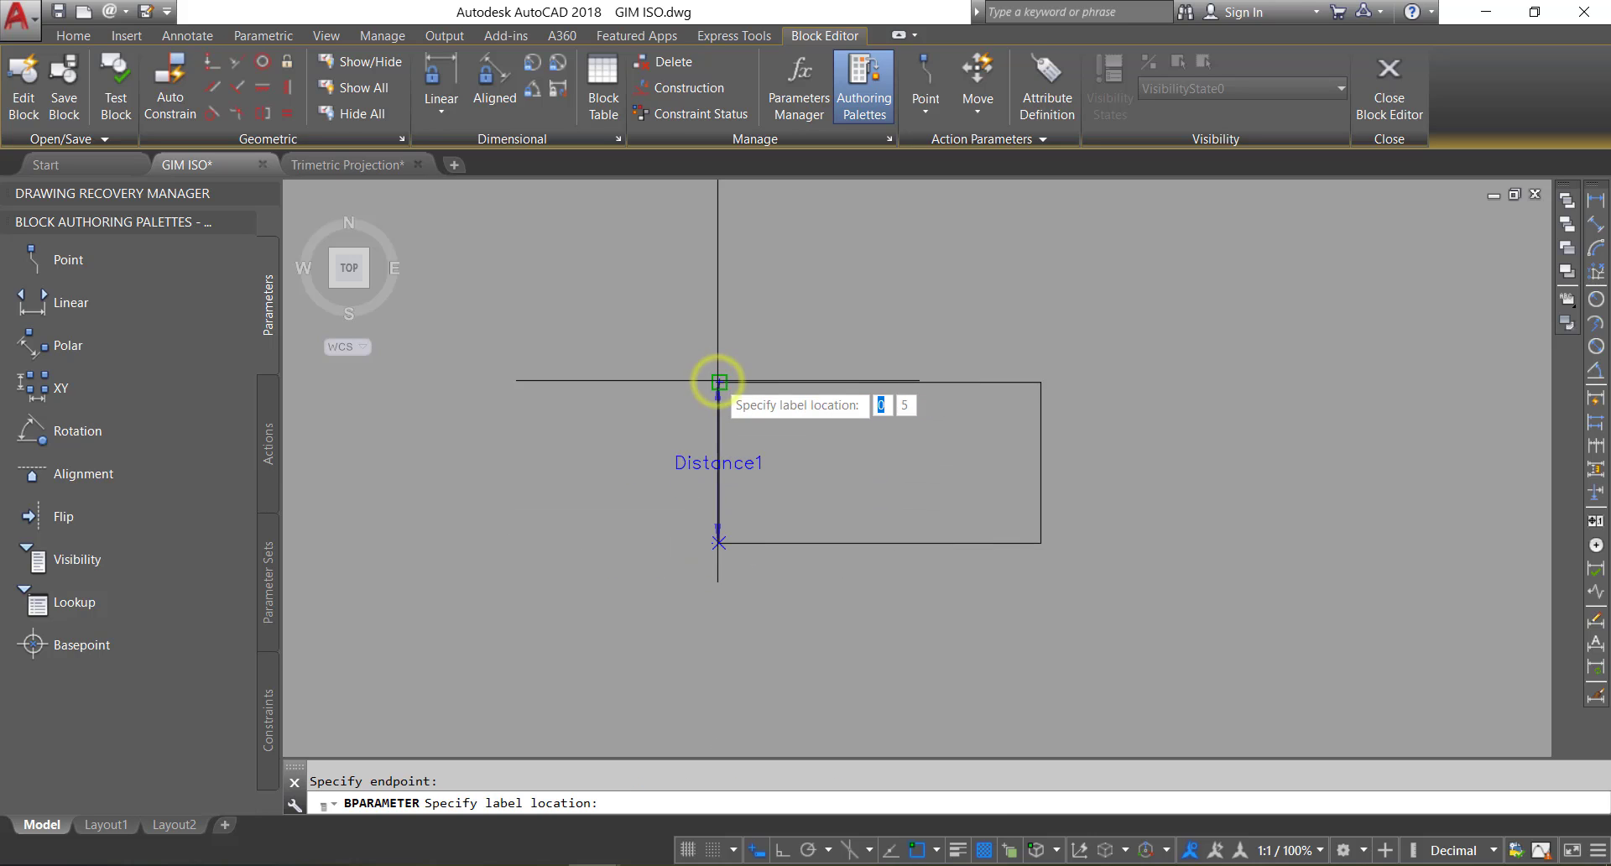
left_click(655, 437)
Step: Add linear parameter Distance2 along the top edge, top-left to top-right corner, labelled above
key("Return")
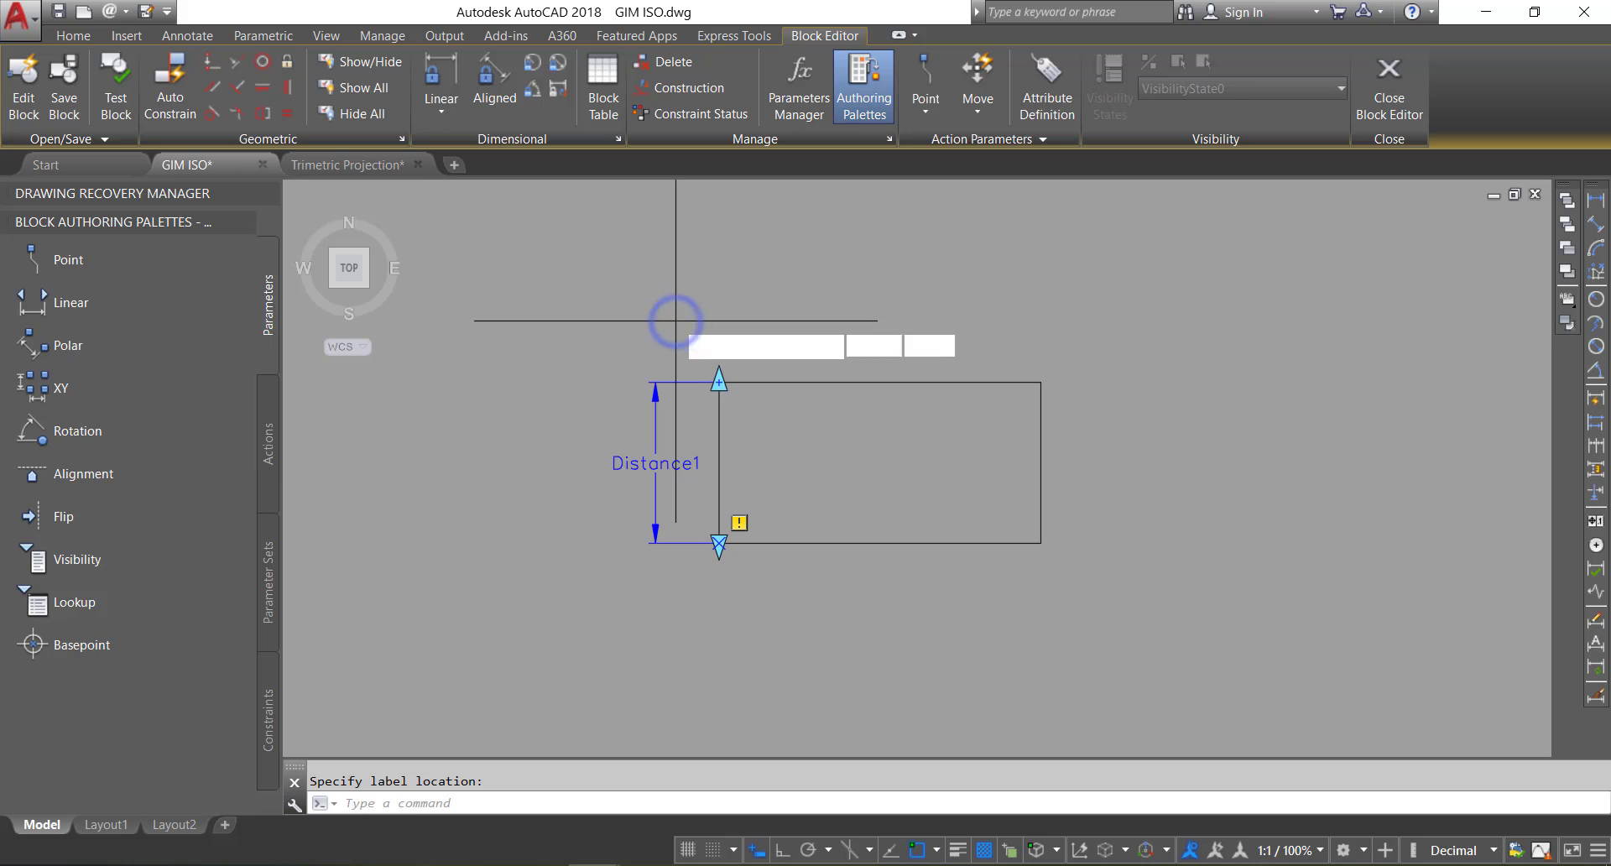
left_click(719, 382)
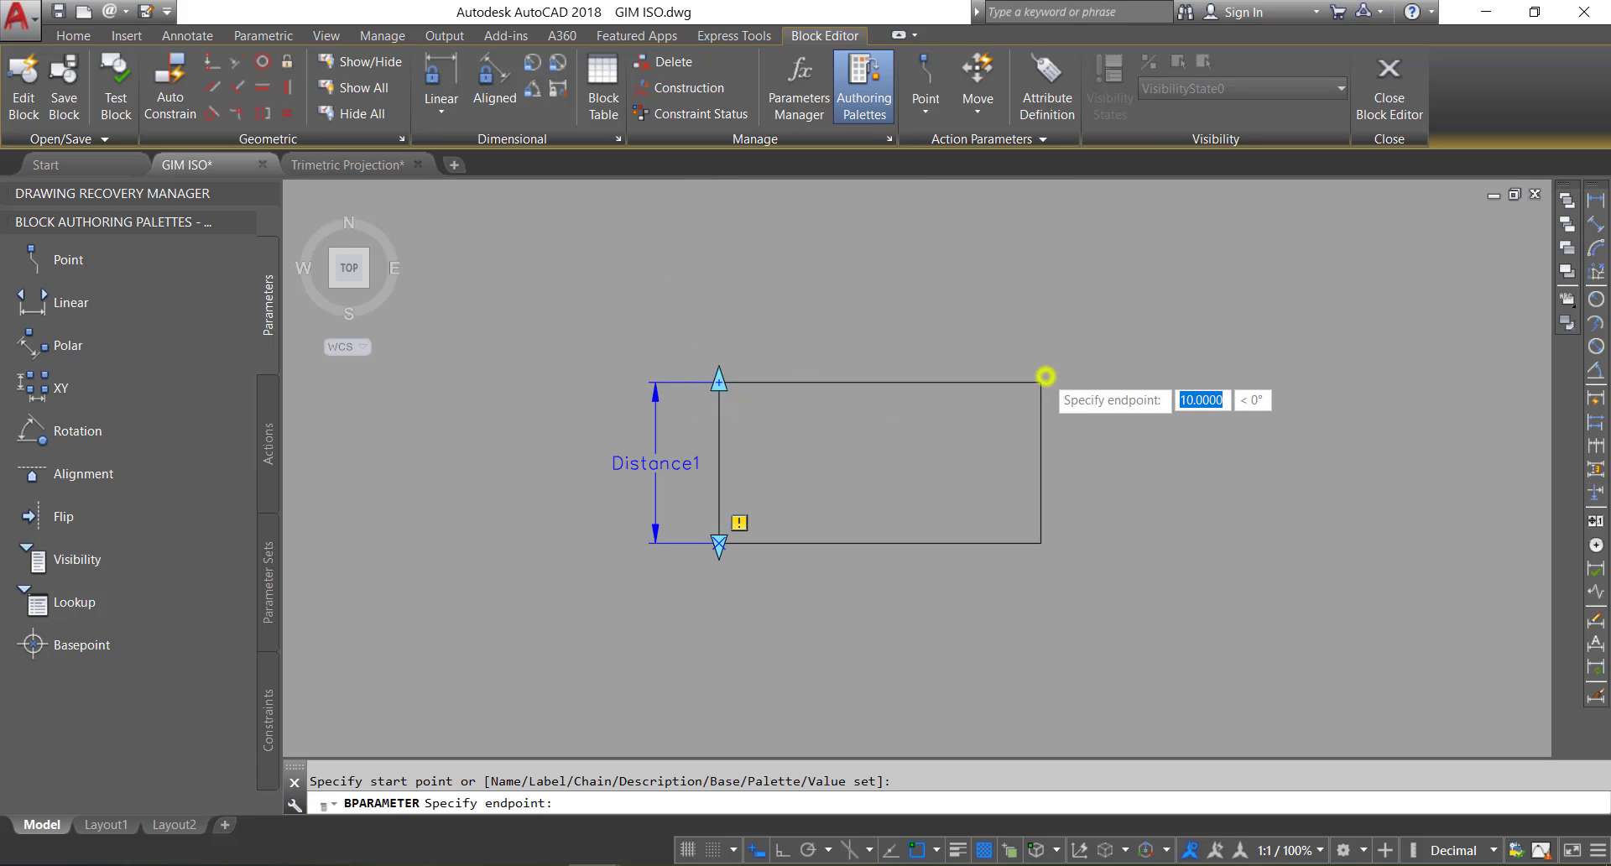
left_click(1040, 382)
left_click(935, 334)
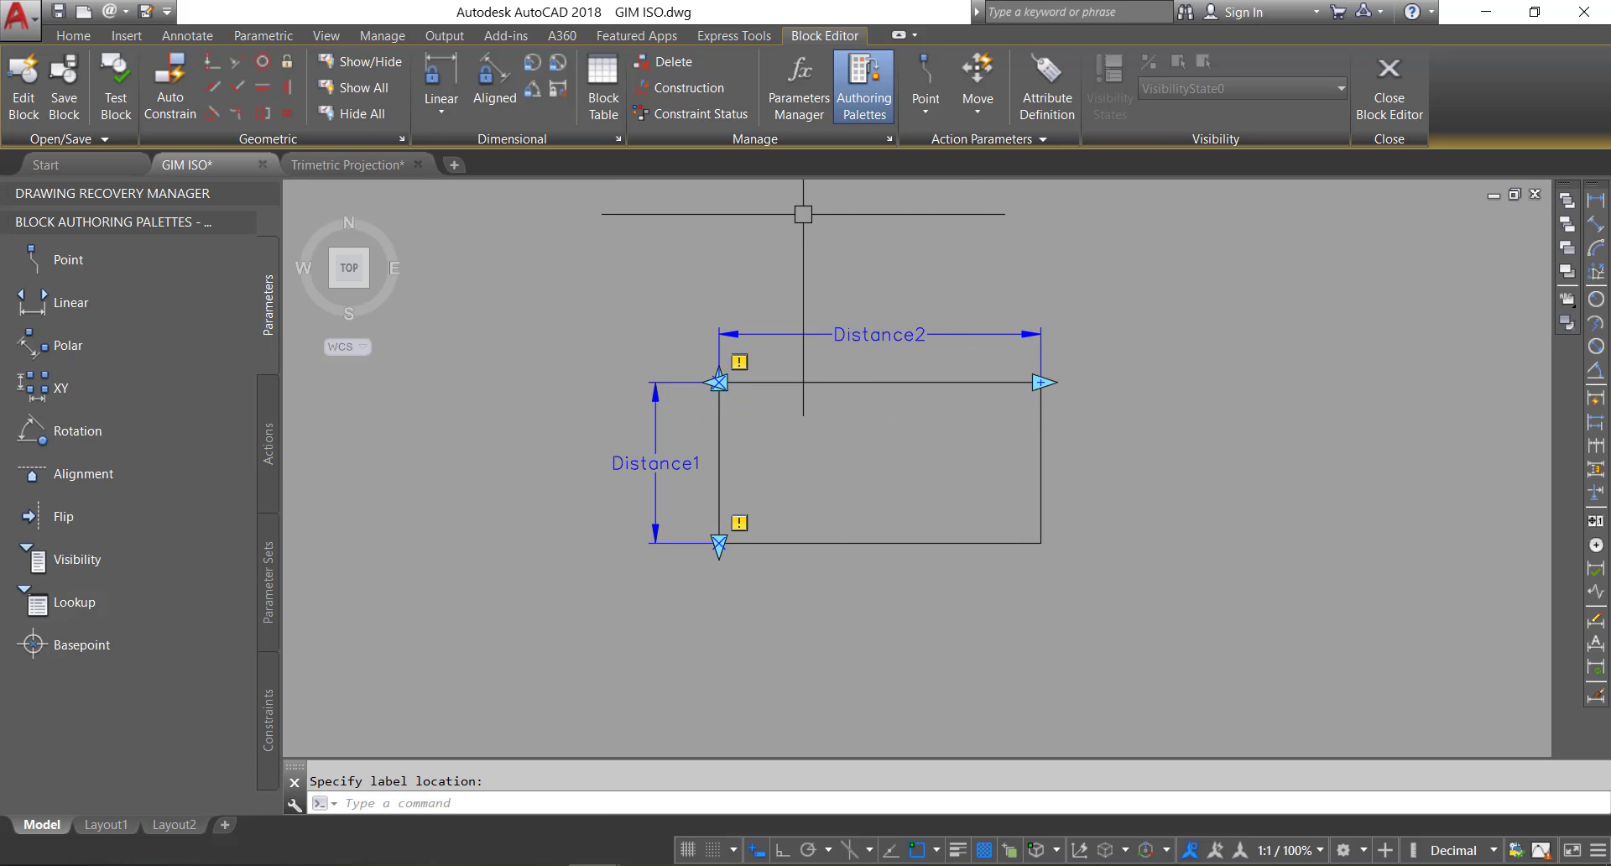
left_click(835, 334)
right_click(838, 338)
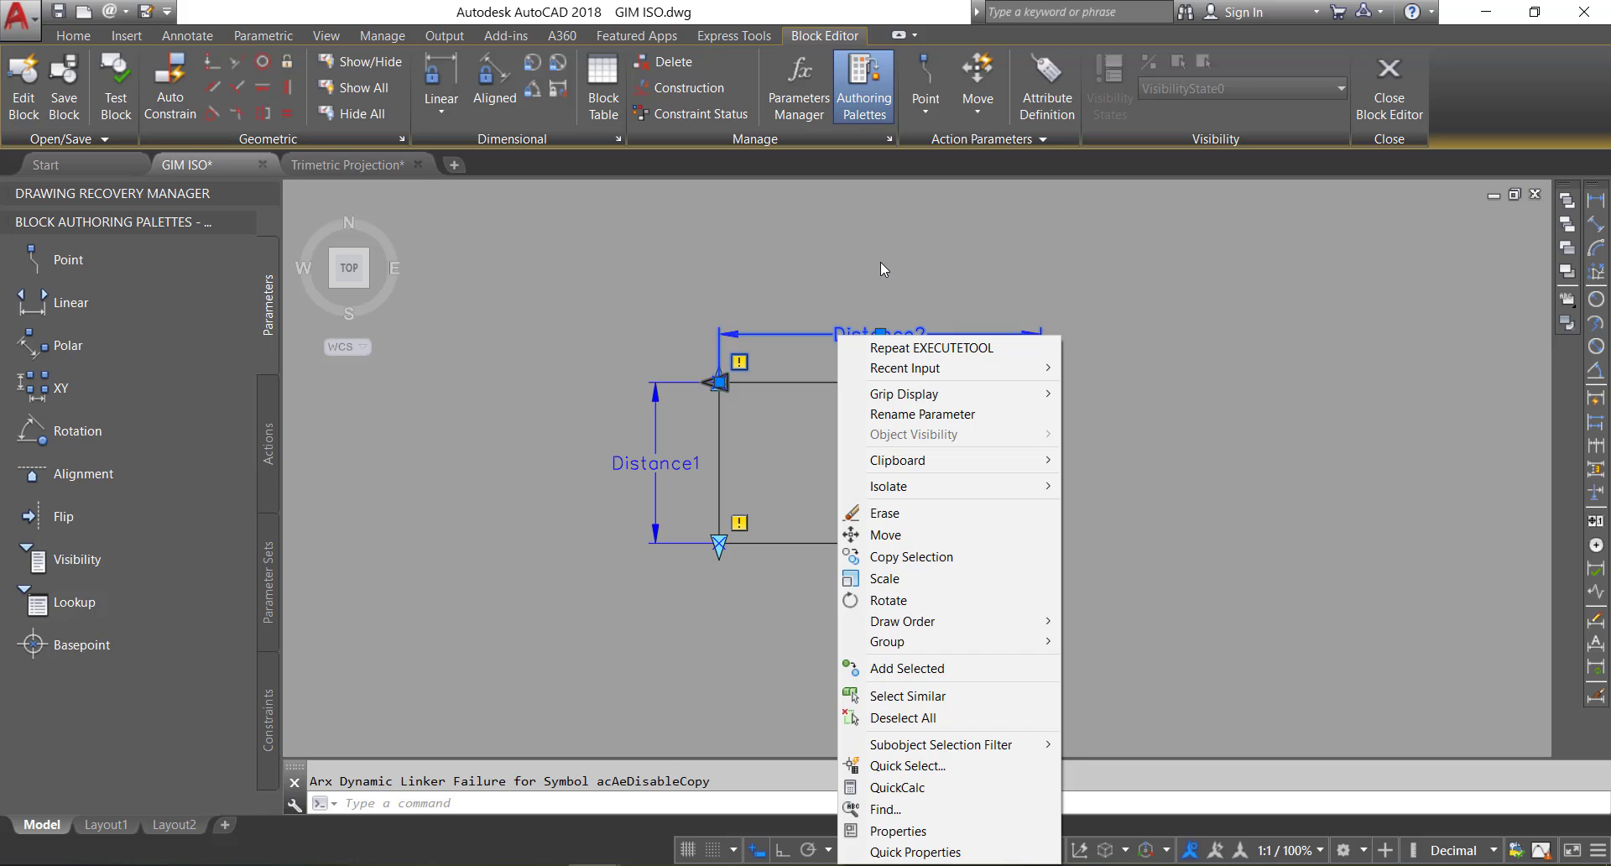
key("Escape")
key("Escape")
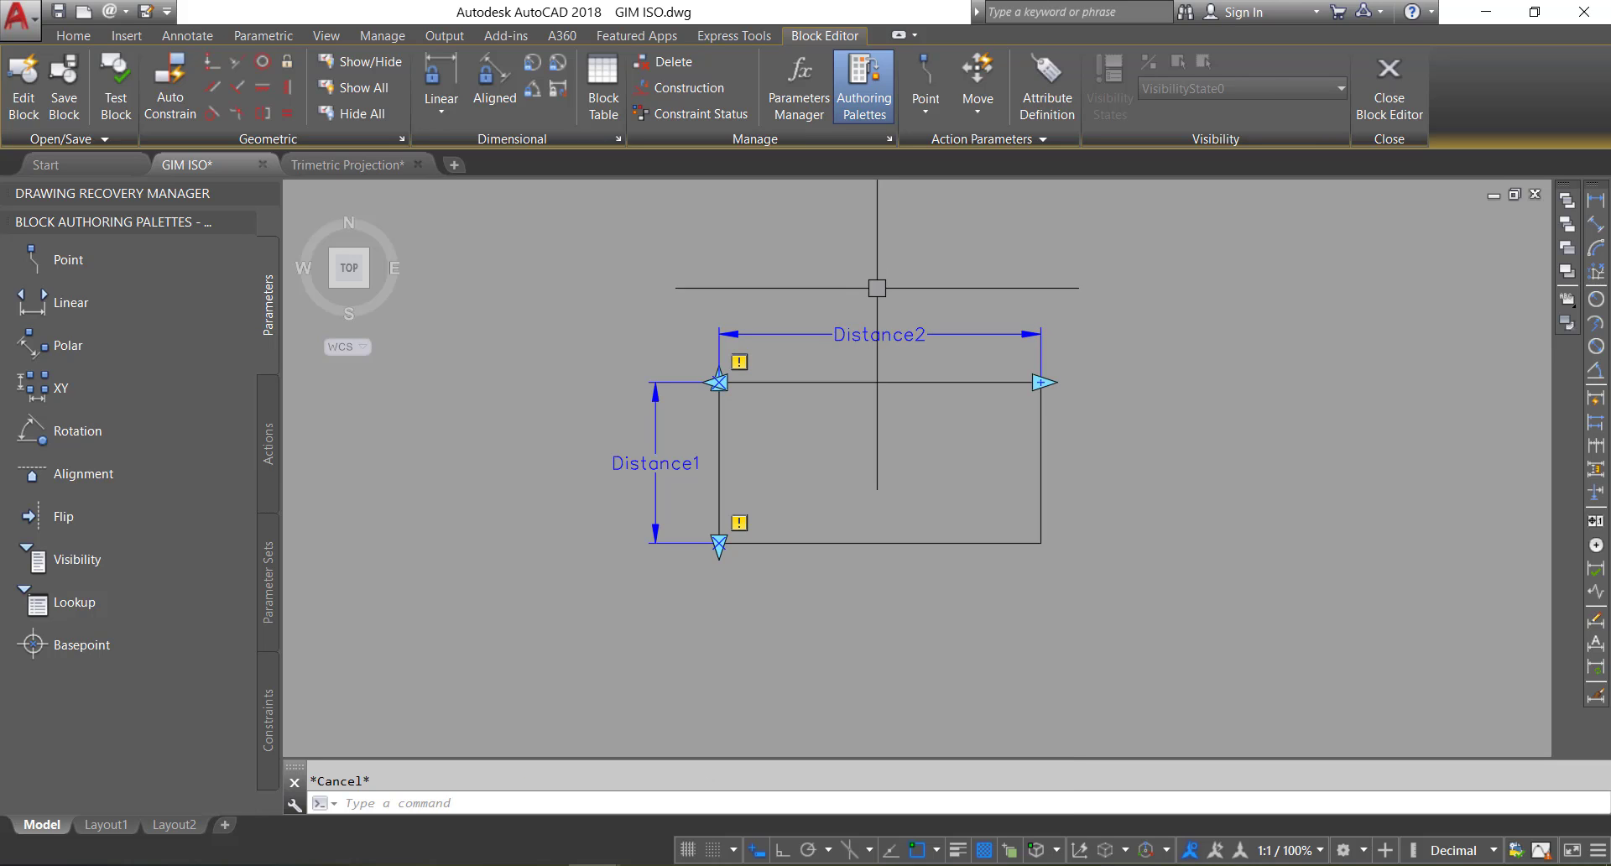
Step: Rename the Distance2 parameter to Y in Properties
left_click(854, 330)
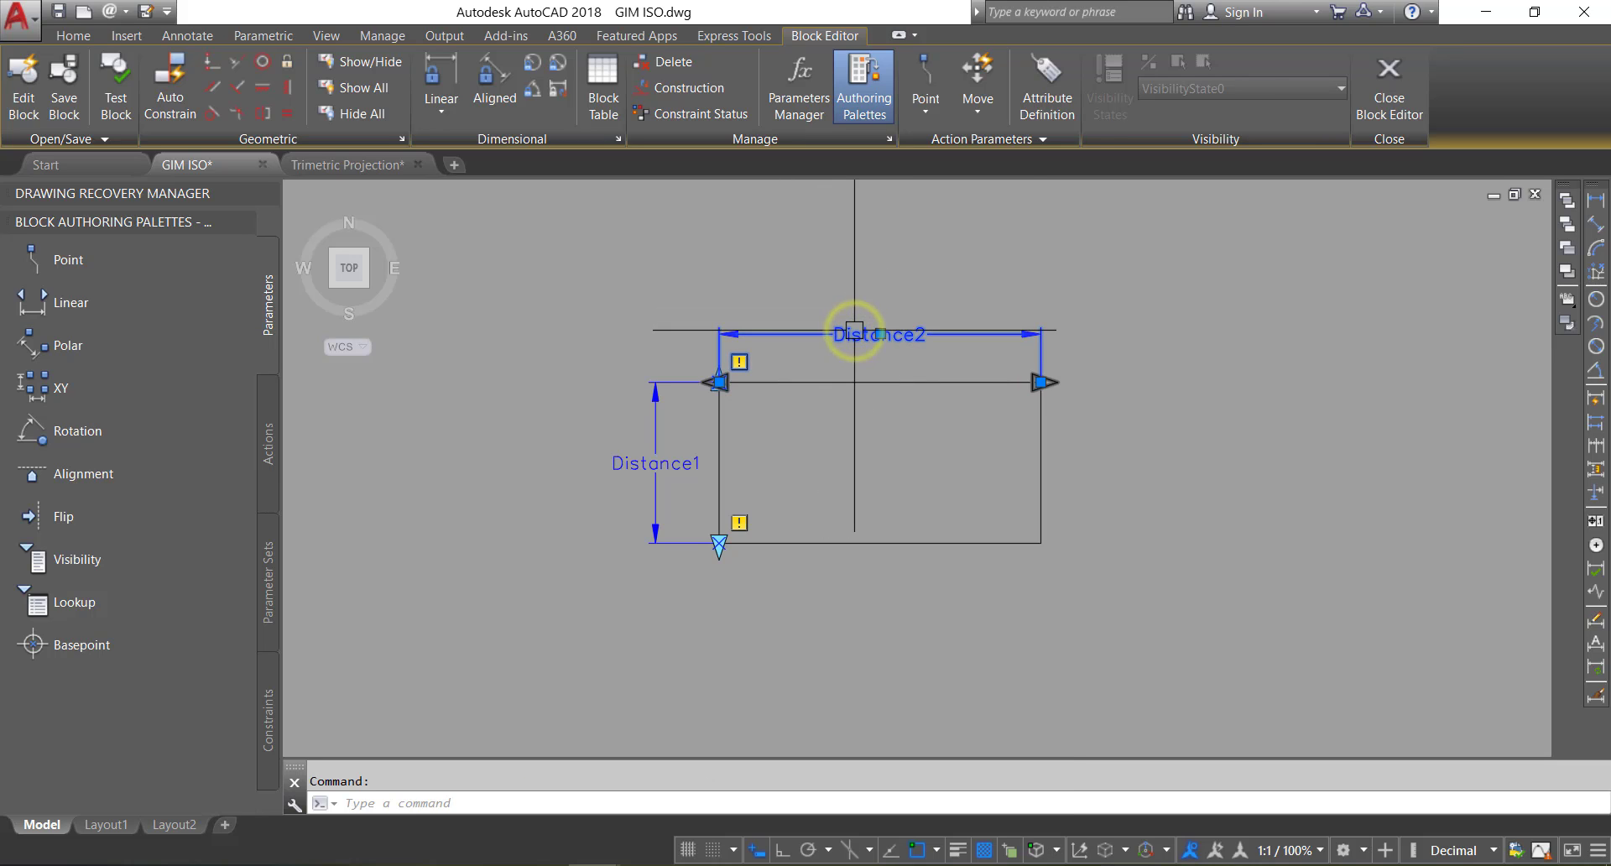
type("pr")
key("Return")
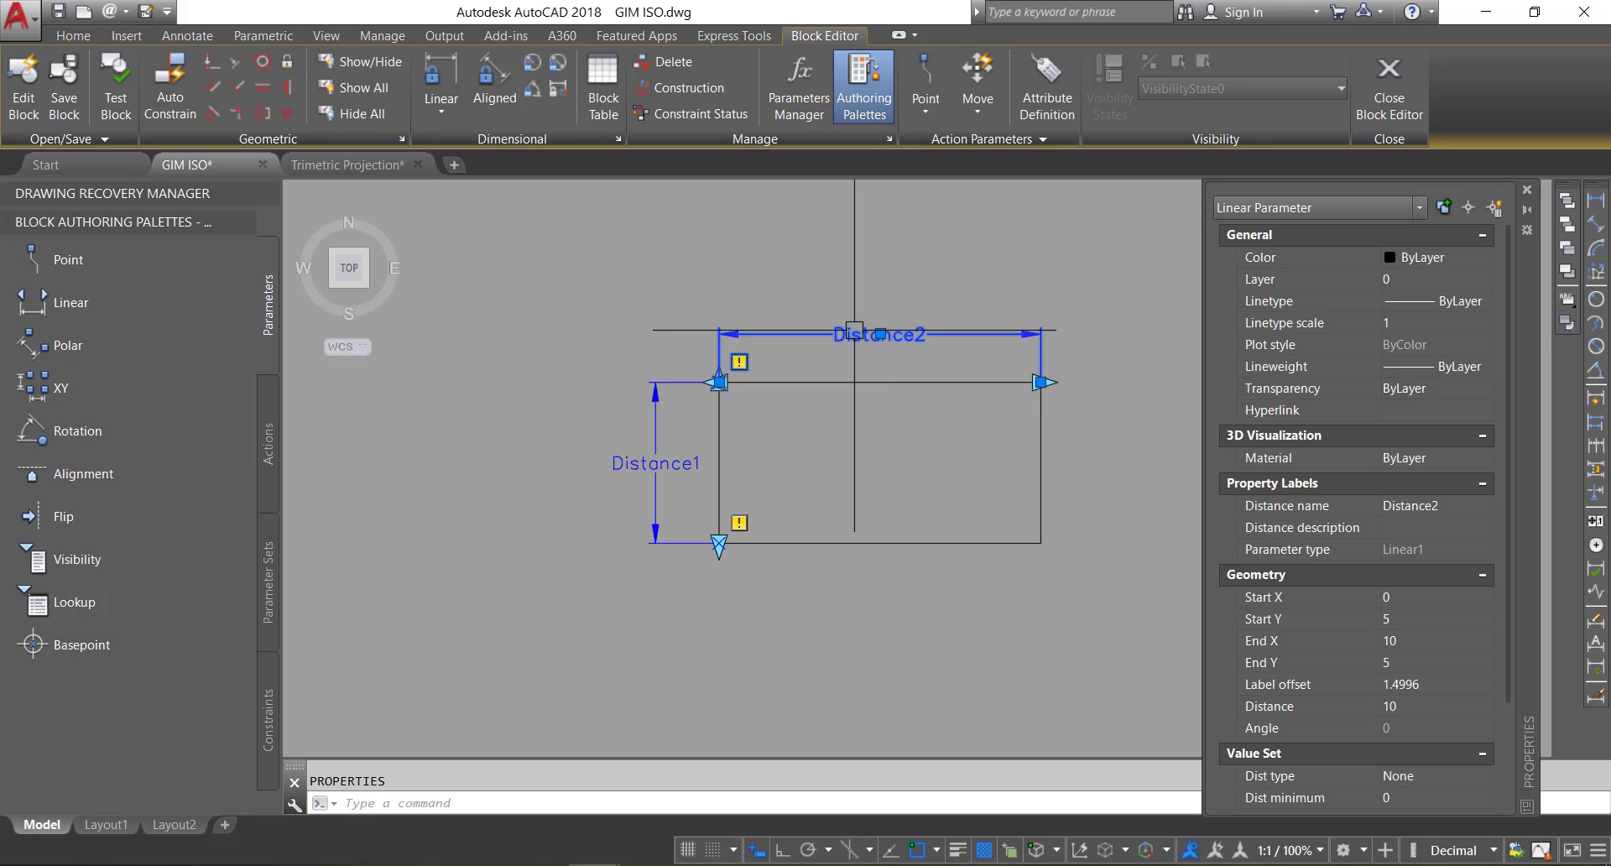
left_click(1437, 507)
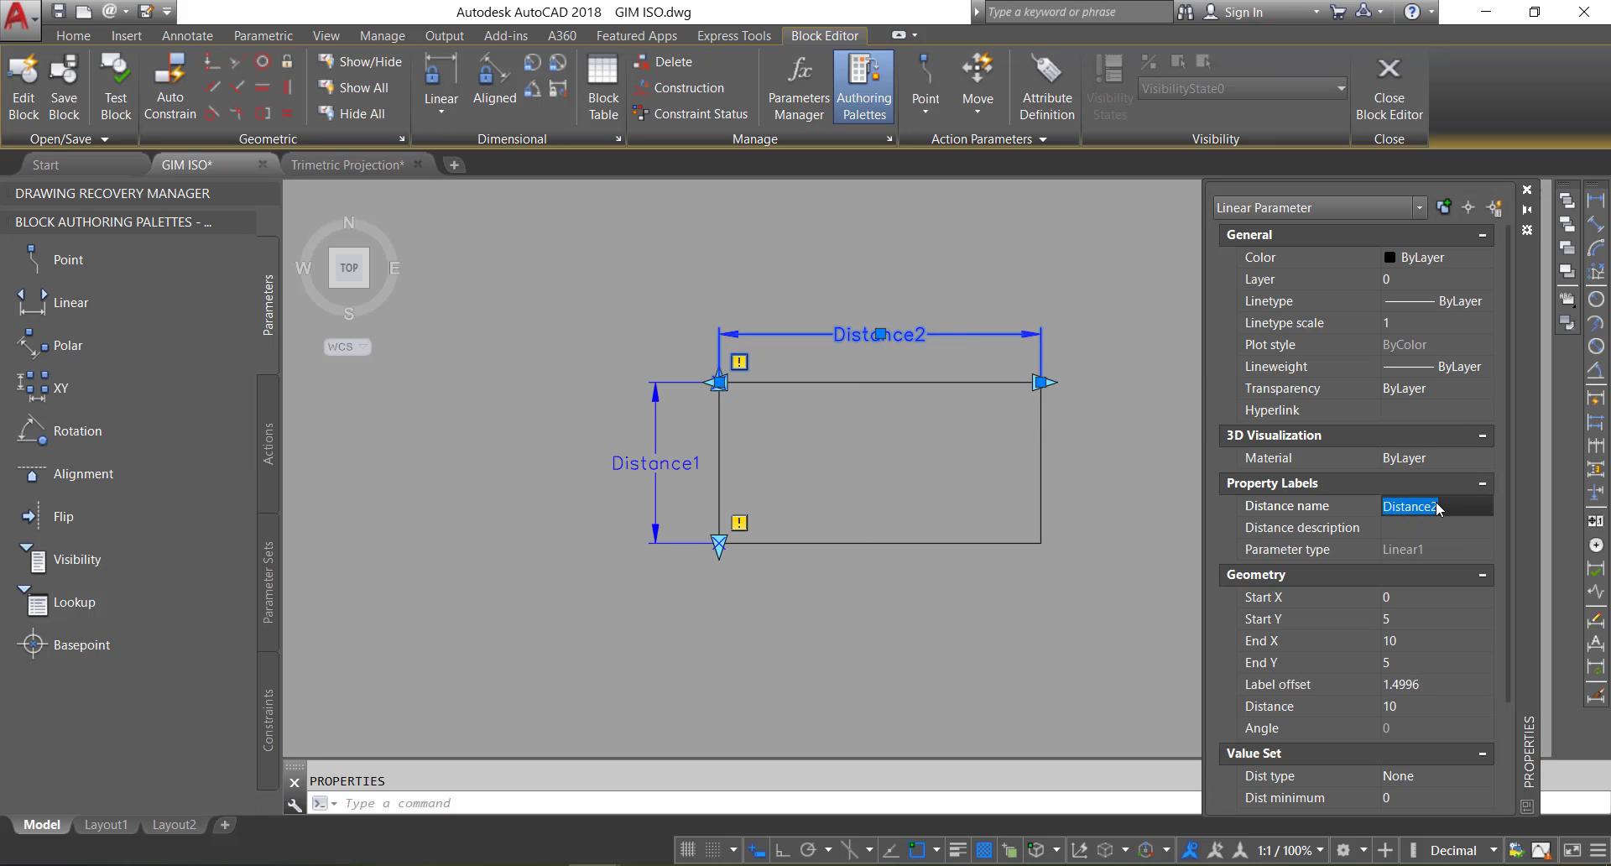
type("Y")
left_click(1201, 441)
key("Escape")
Step: Rename the Distance1 parameter to X and recentre the view on the block
left_click(656, 462)
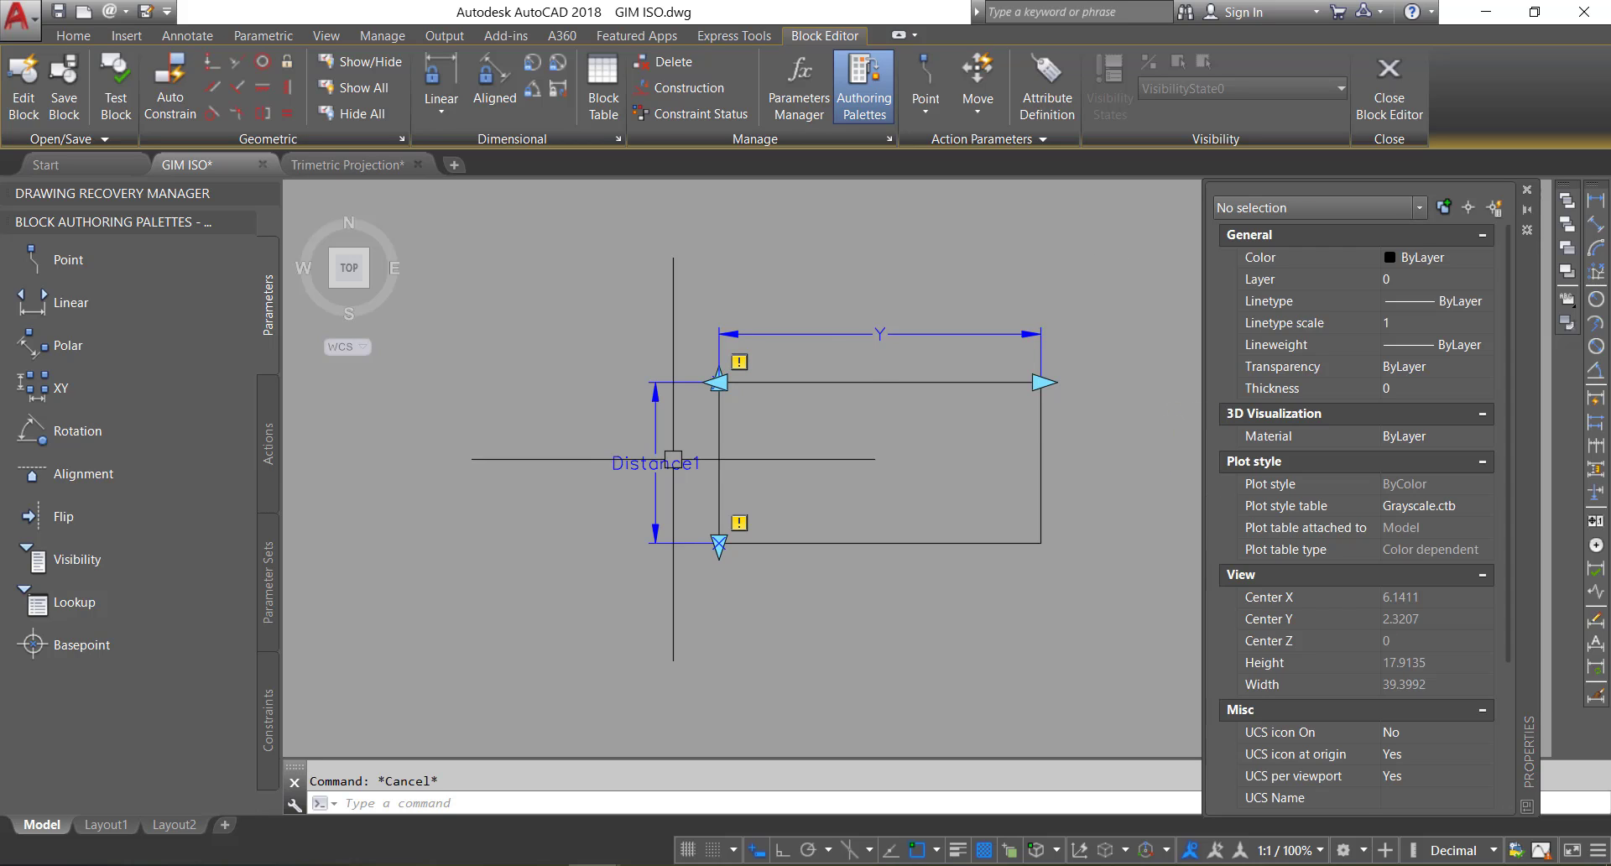
left_click(1432, 505)
type("X")
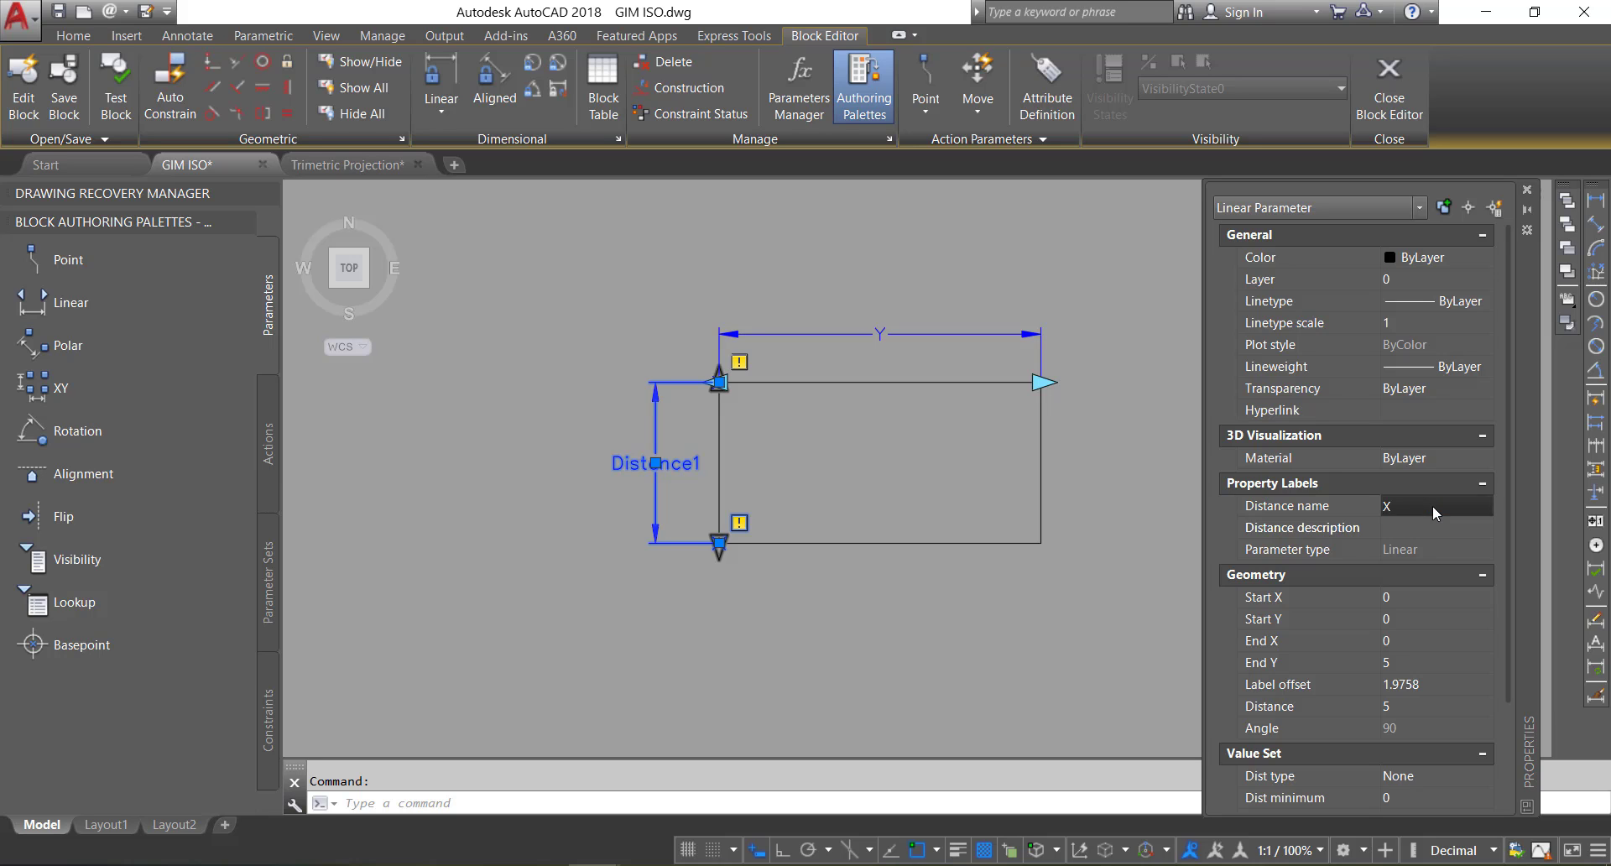
key("Tab")
left_click(1039, 591)
key("Escape")
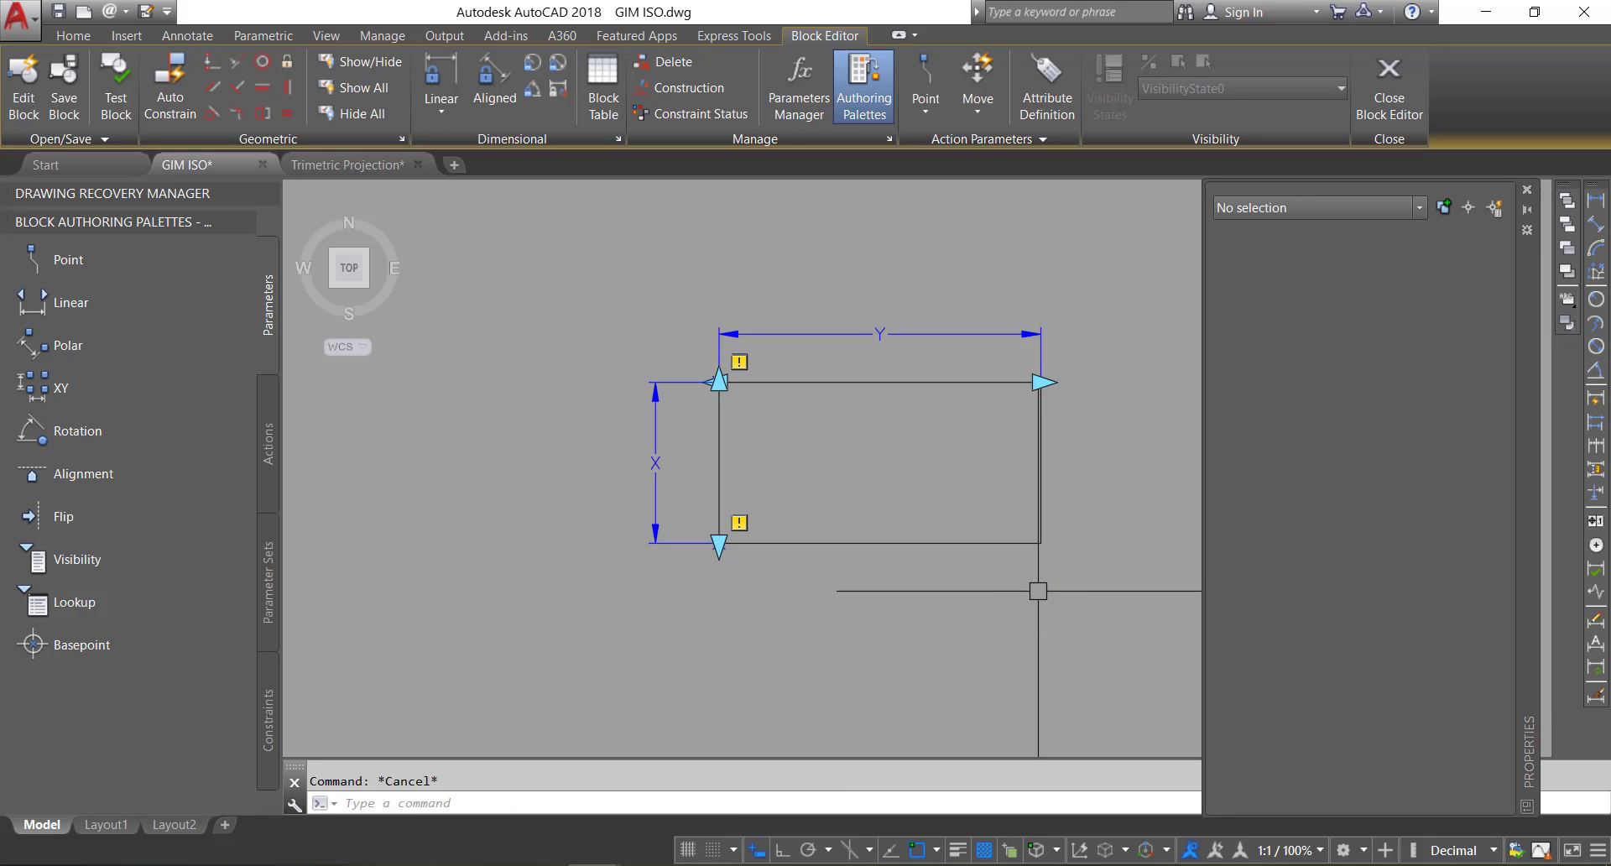
middle_click_drag(1039, 591, 943, 587)
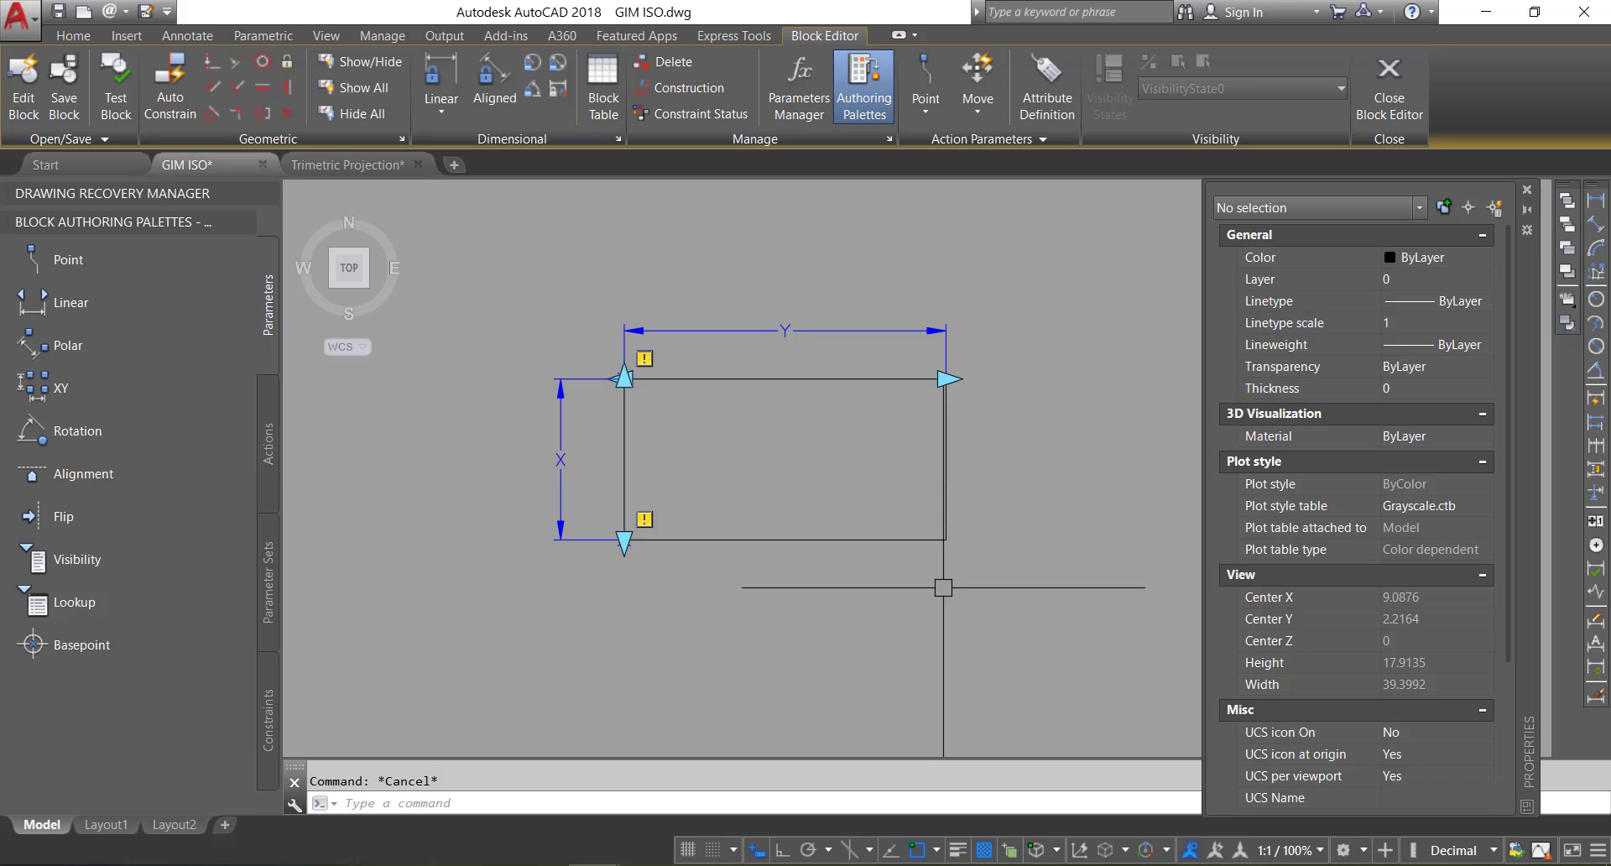
Step: Add a Stretch action on Y's right-end point, framing the right end and its three objects
left_click(263, 428)
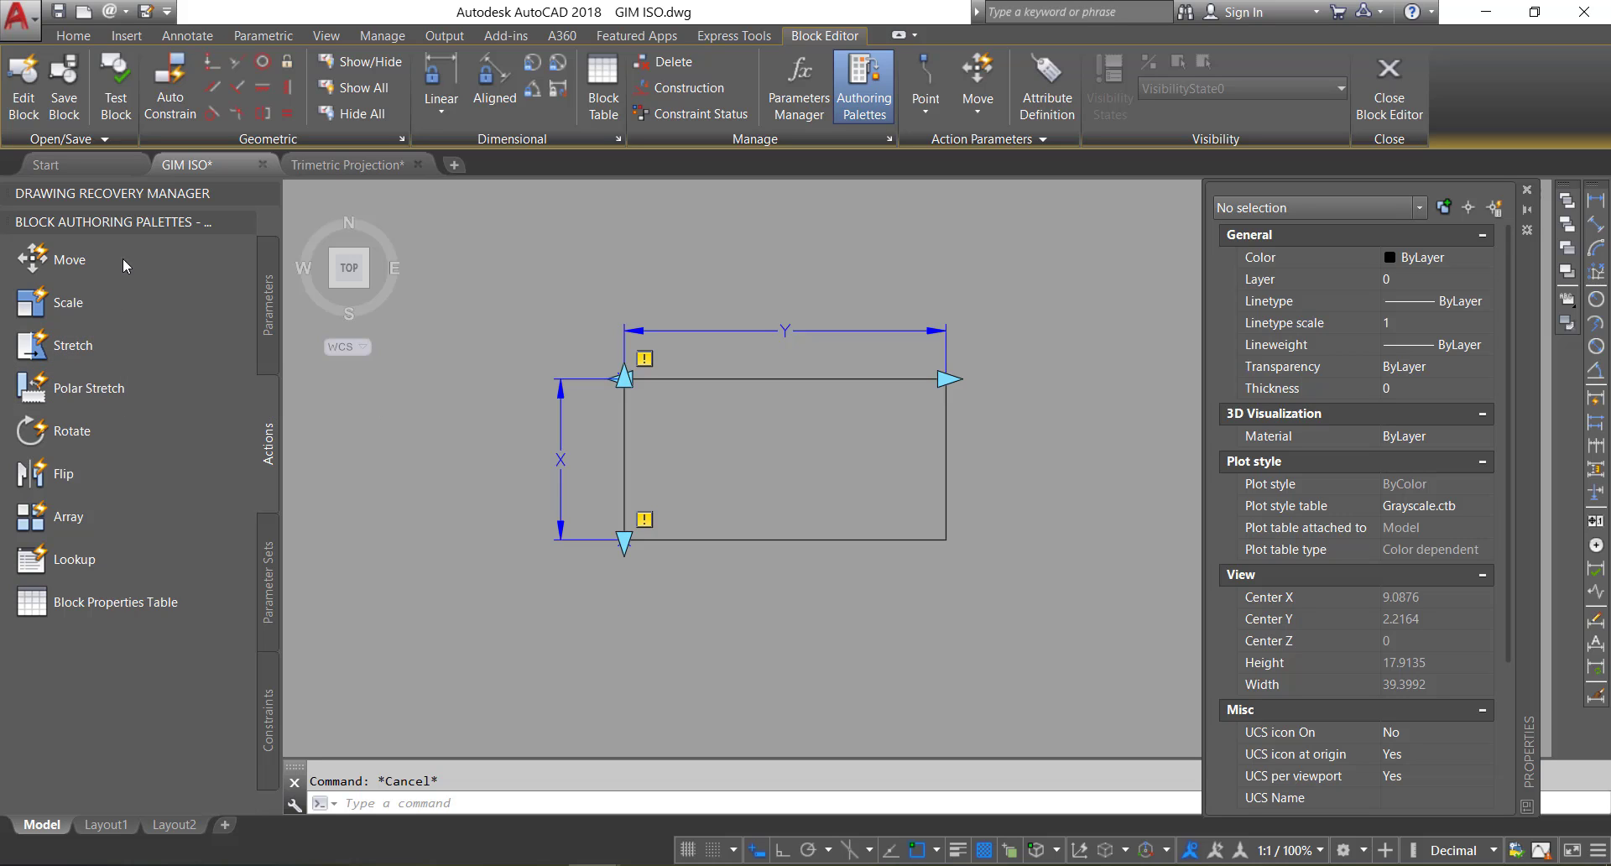
left_click(97, 349)
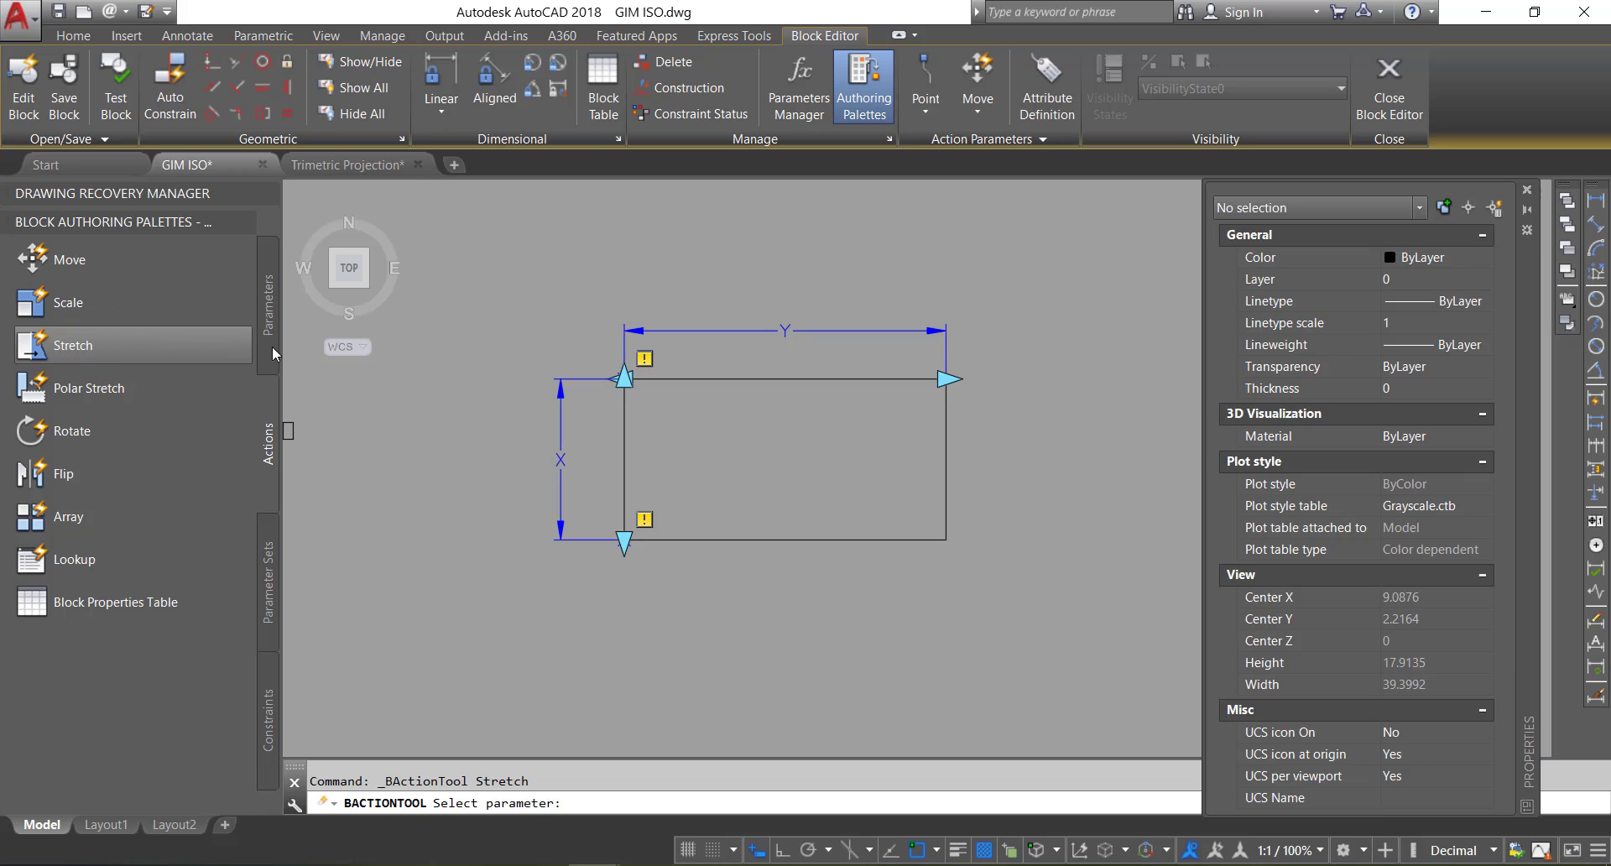
left_click(817, 329)
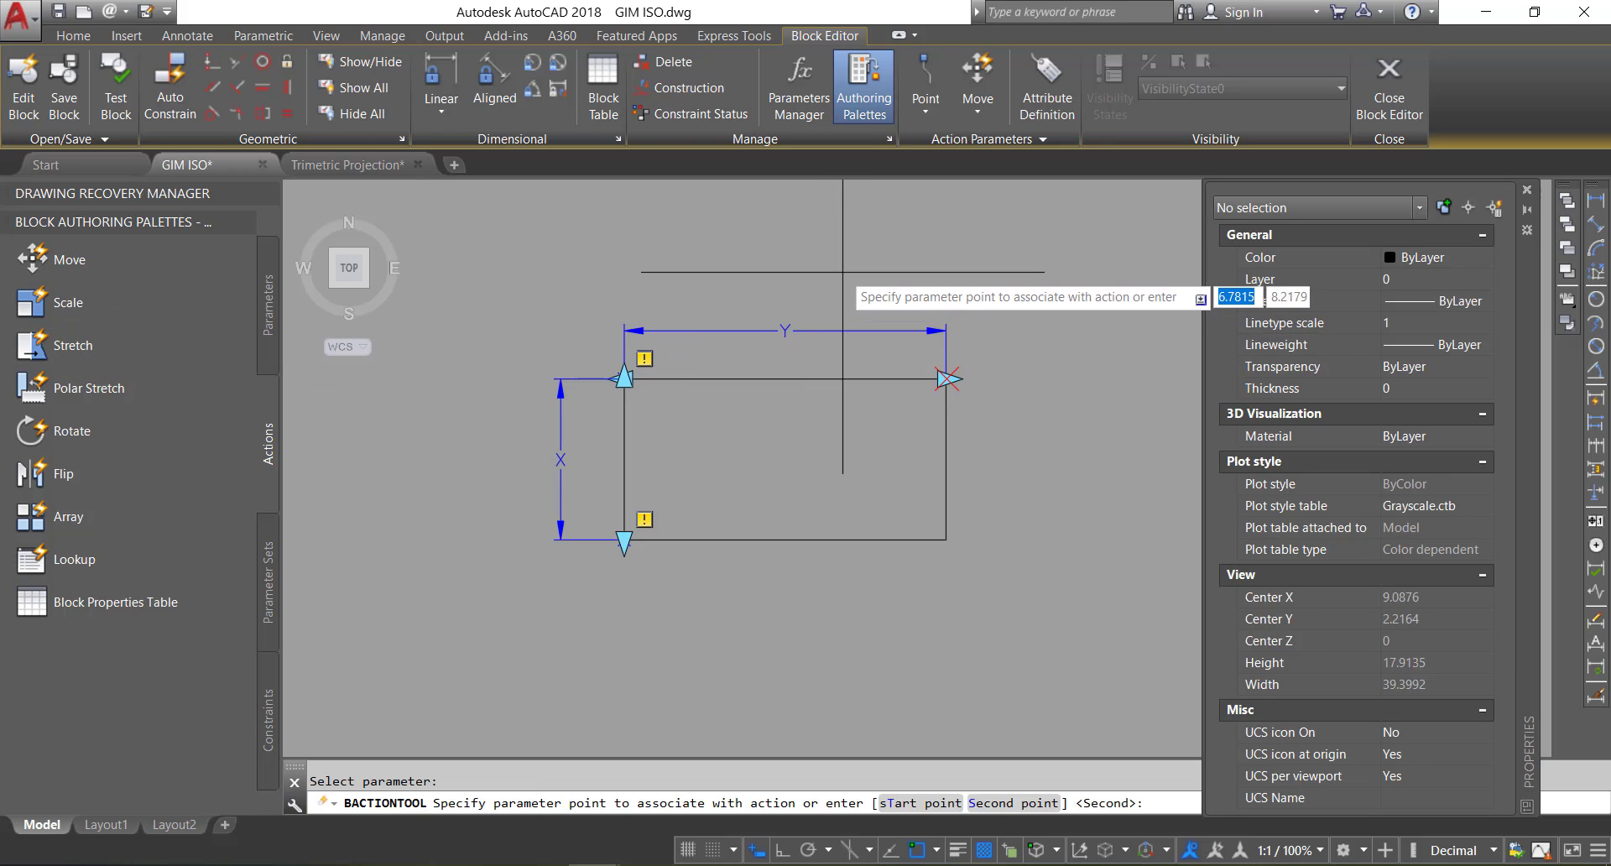
left_click(997, 315)
left_click(876, 258)
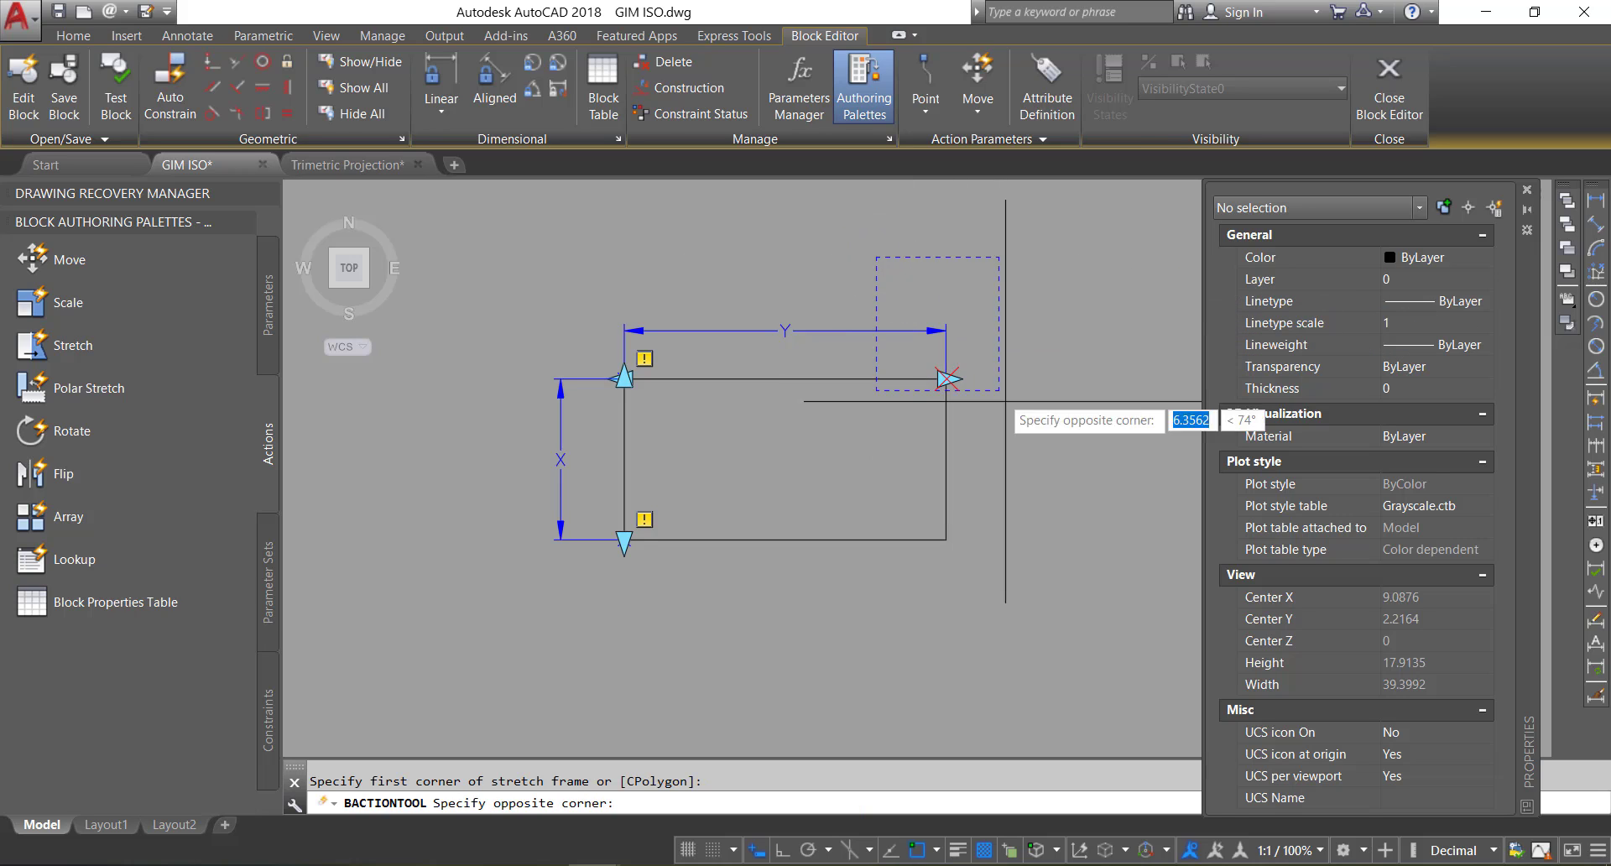
left_click(1038, 605)
left_click(999, 562)
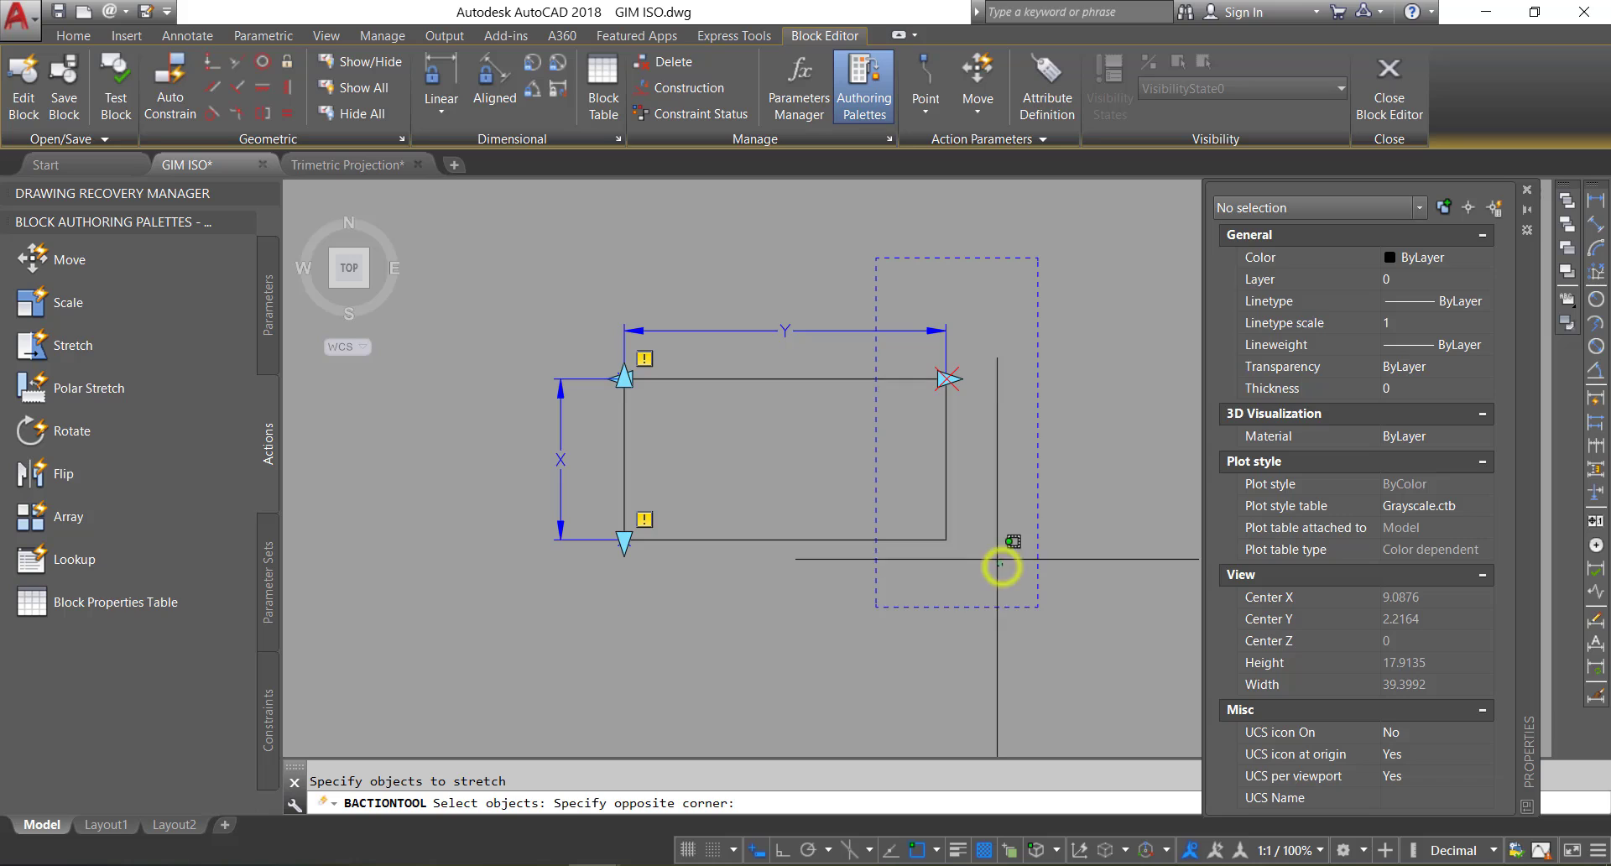
left_click(911, 317)
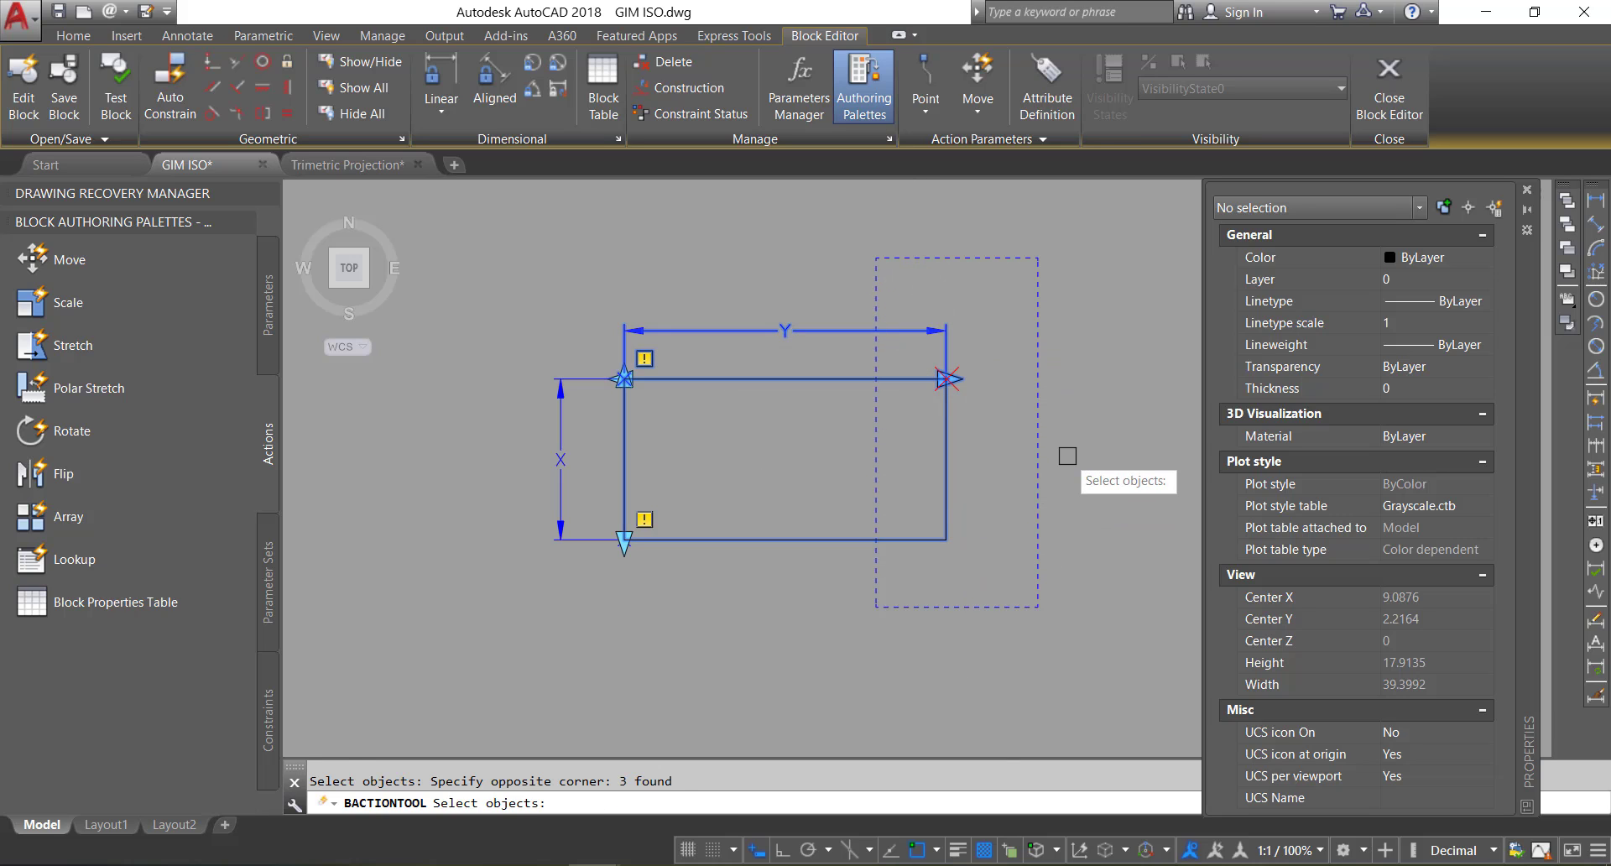
key("Return")
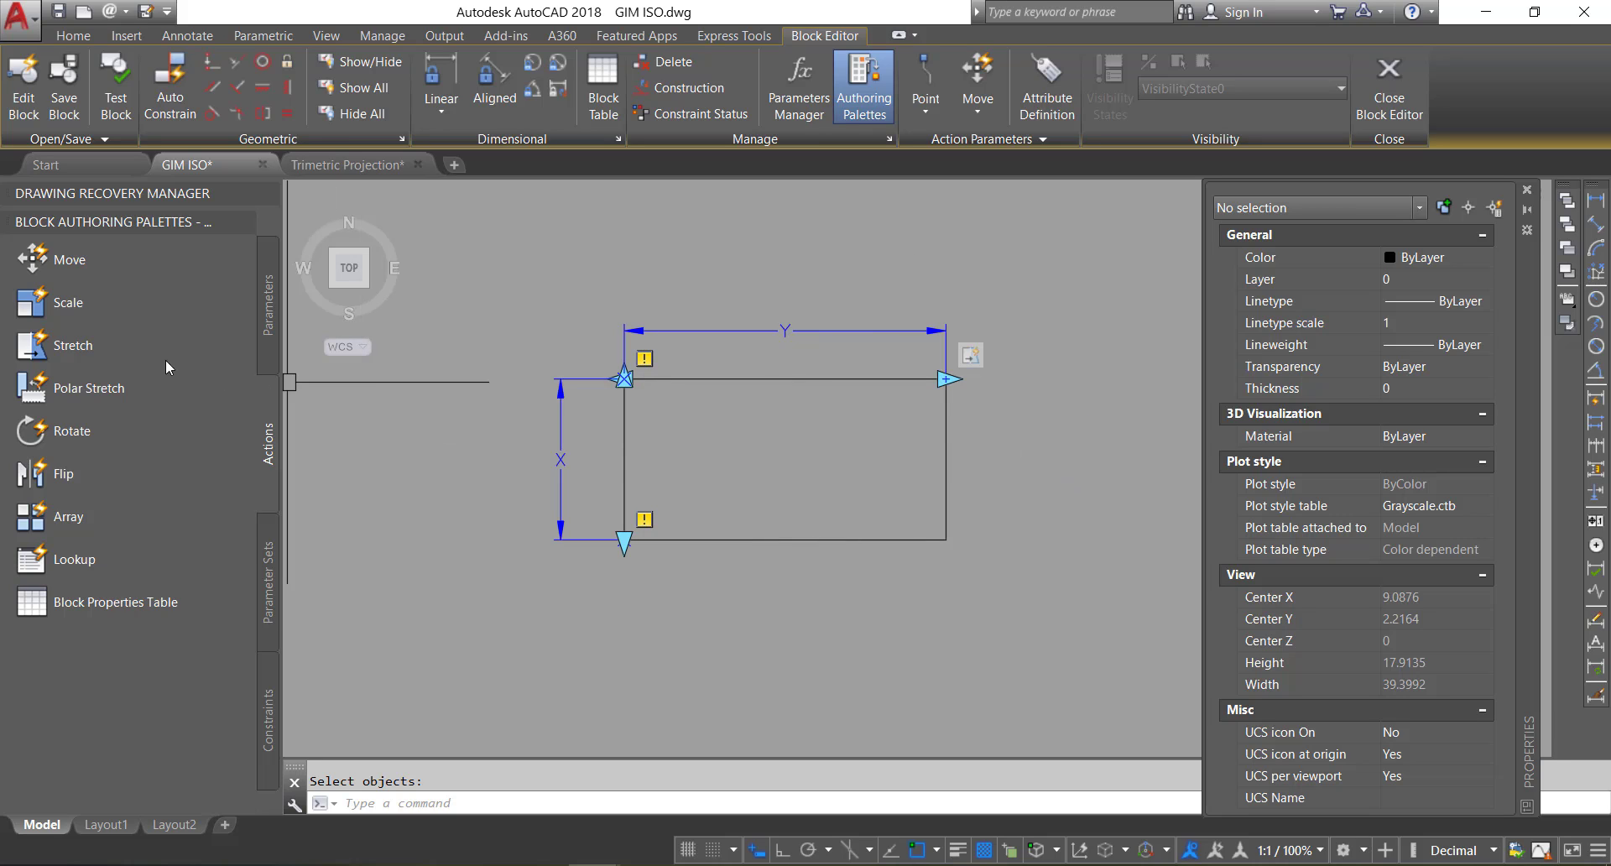
Step: Add a Stretch action on X's top point, framing the top edge and its objects
left_click(120, 349)
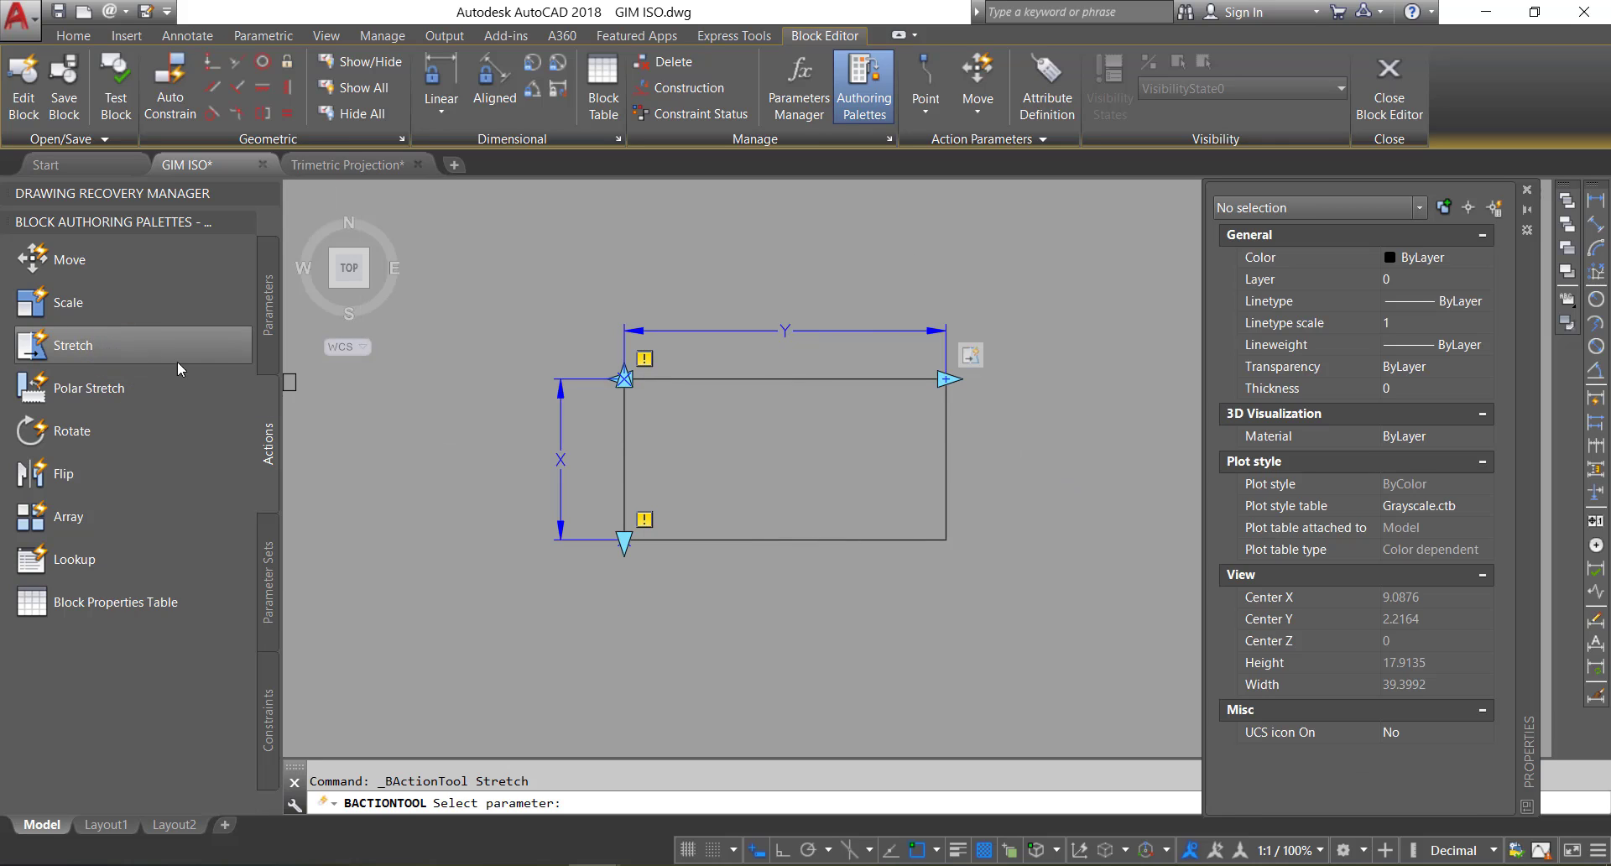
left_click(559, 433)
left_click(569, 344)
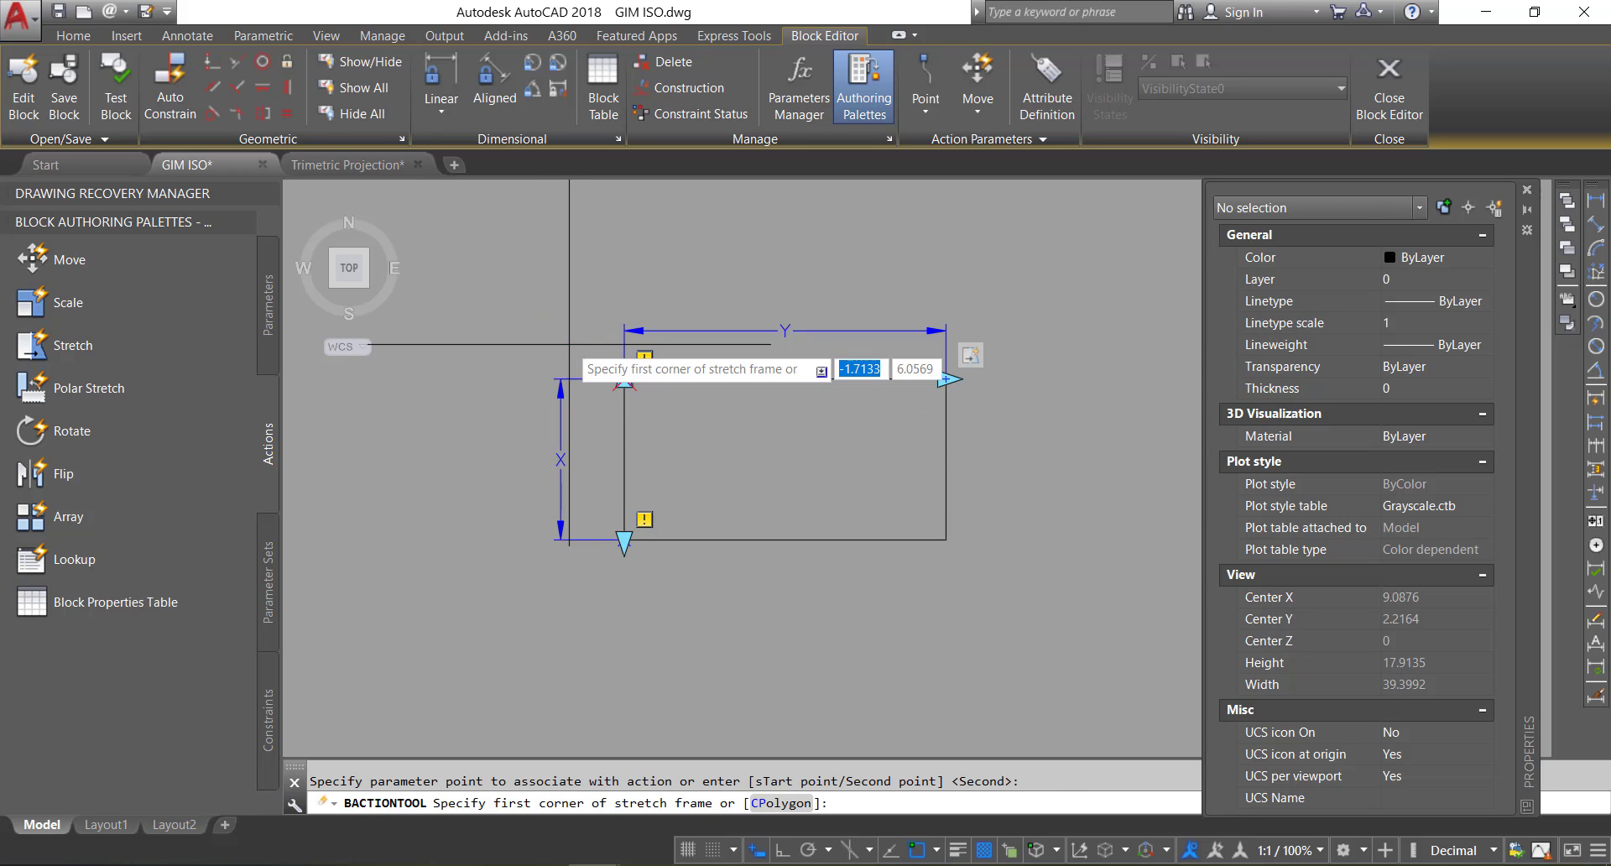
left_click(477, 277)
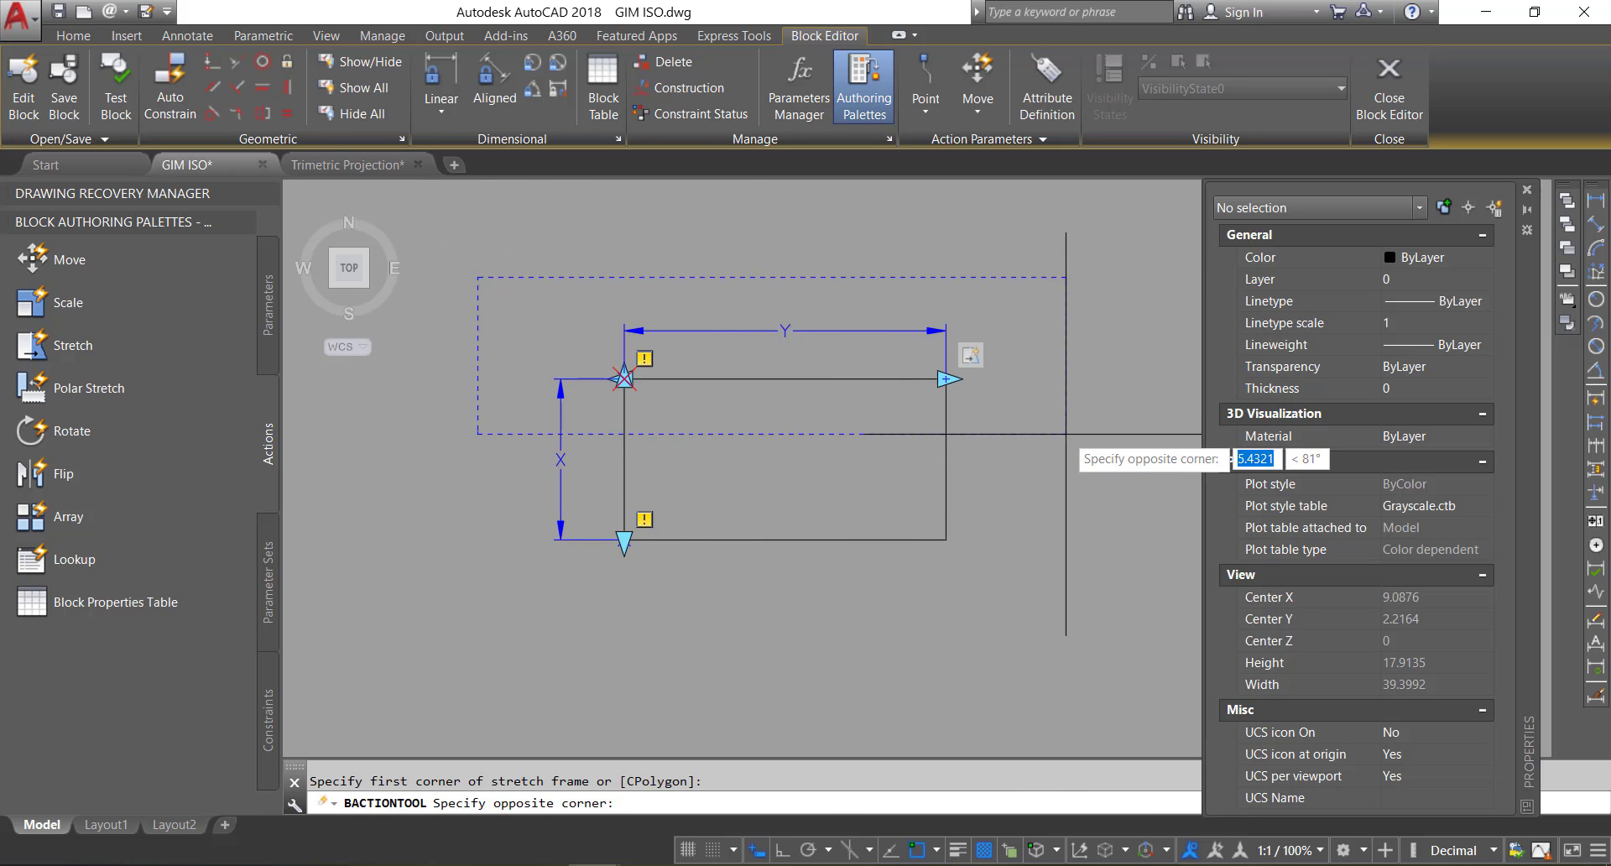
left_click(1065, 434)
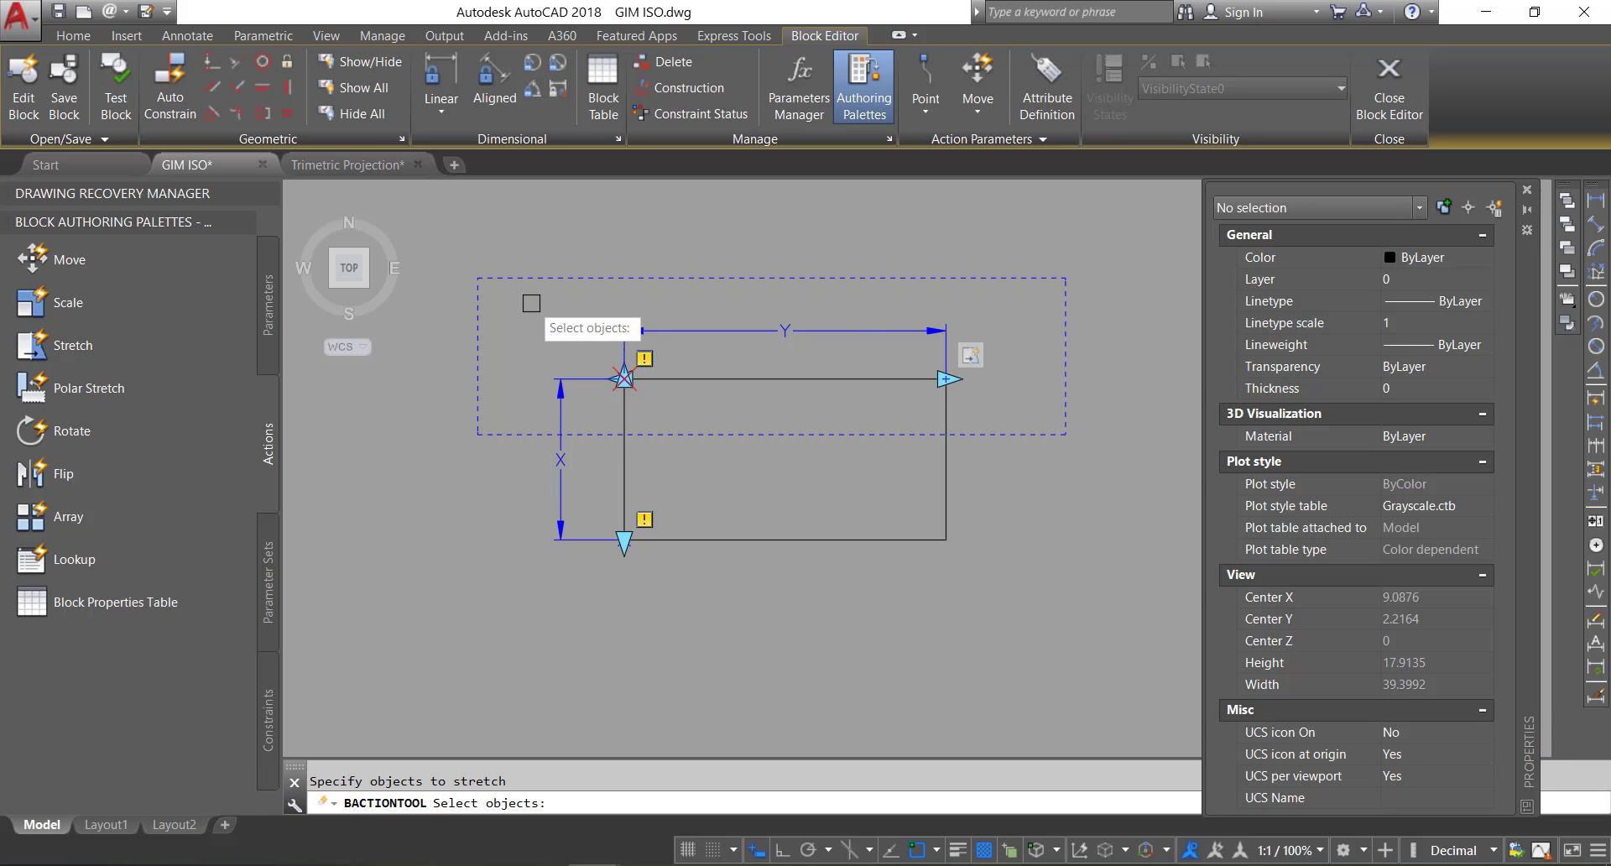
left_click(1028, 313)
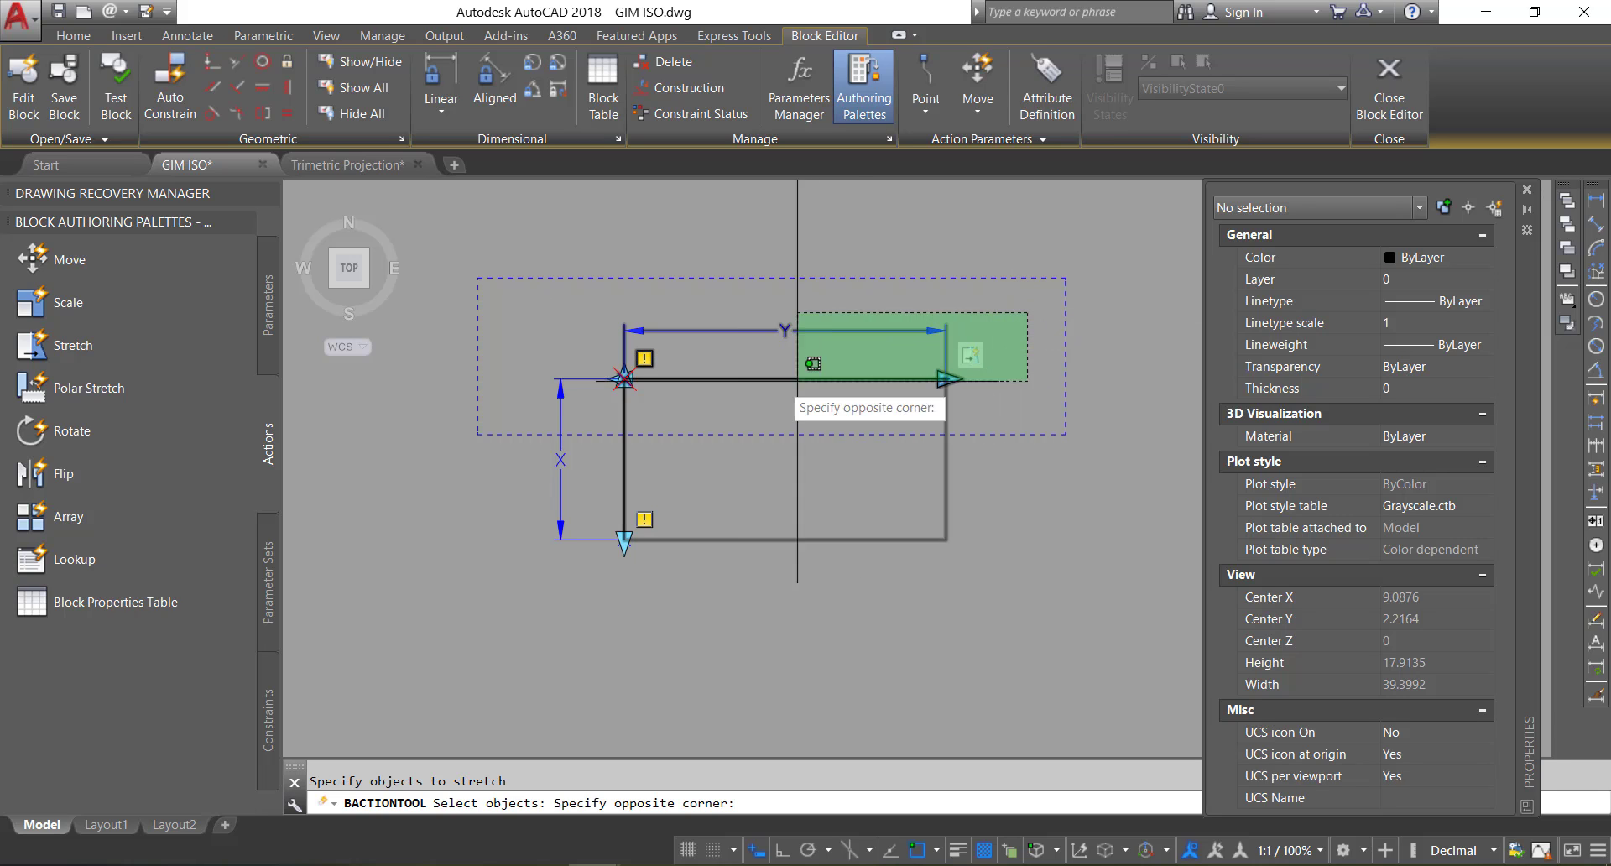
left_click(533, 404)
key("Return")
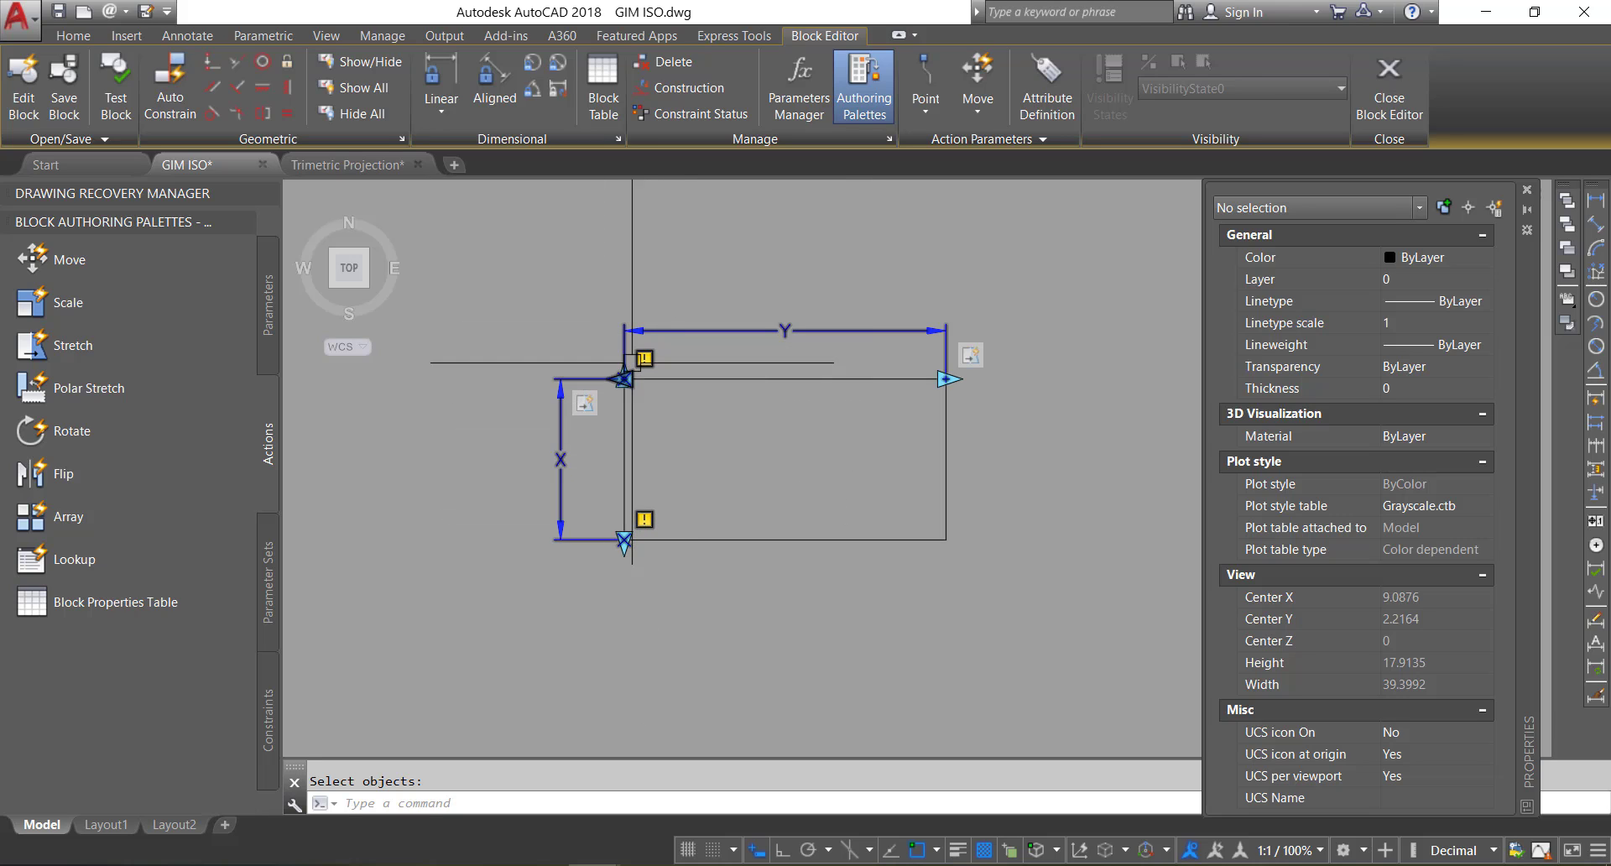
Step: Set Grip Display to 1 for both the Y and X parameters
left_click(673, 330)
right_click(674, 332)
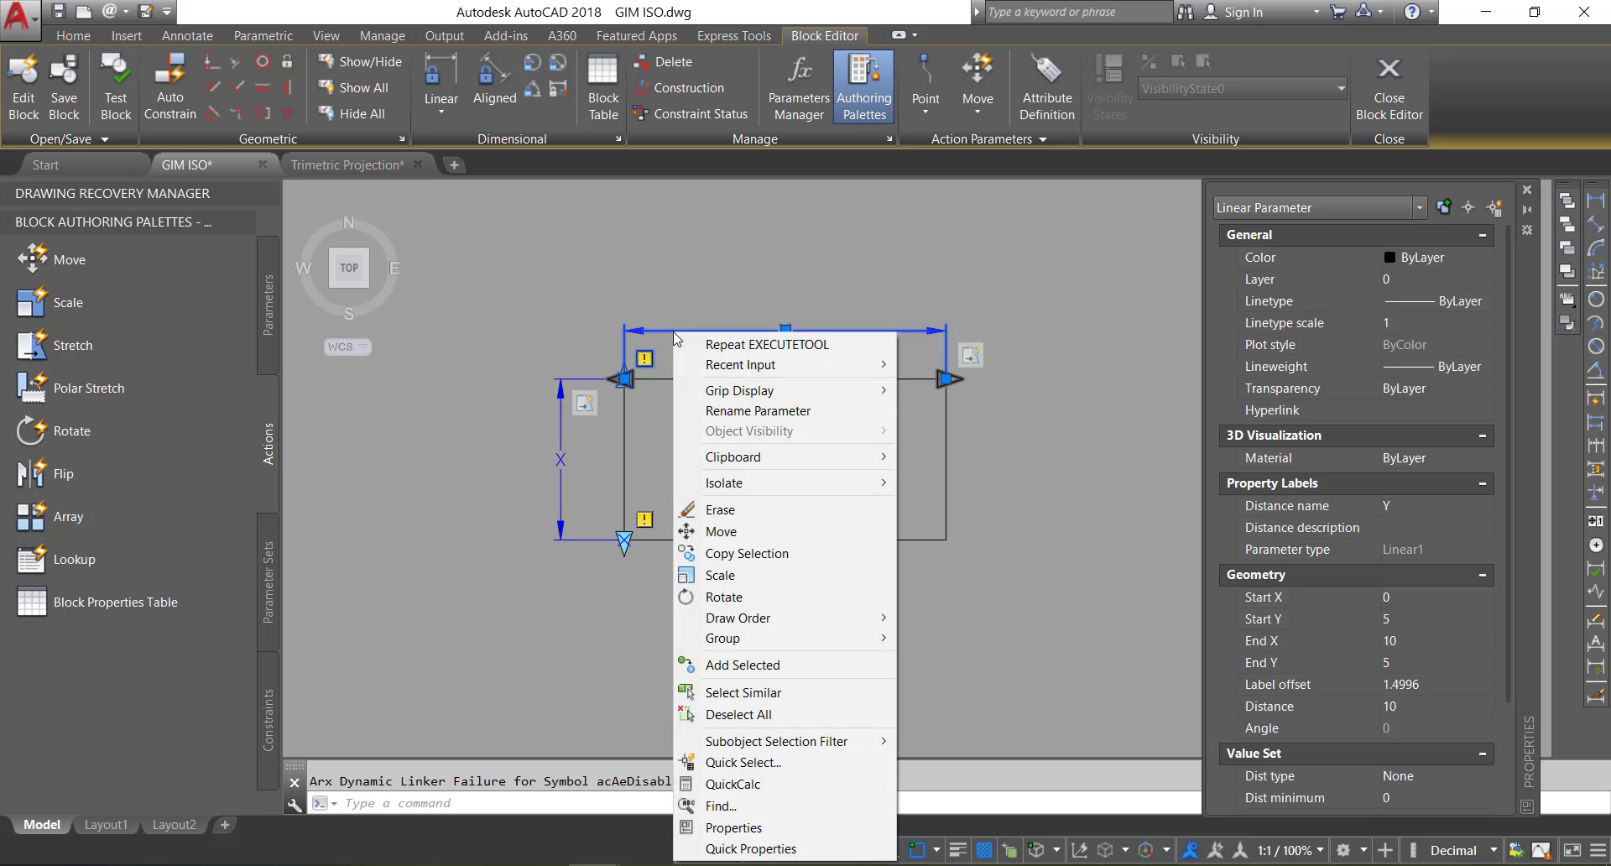
left_click(940, 410)
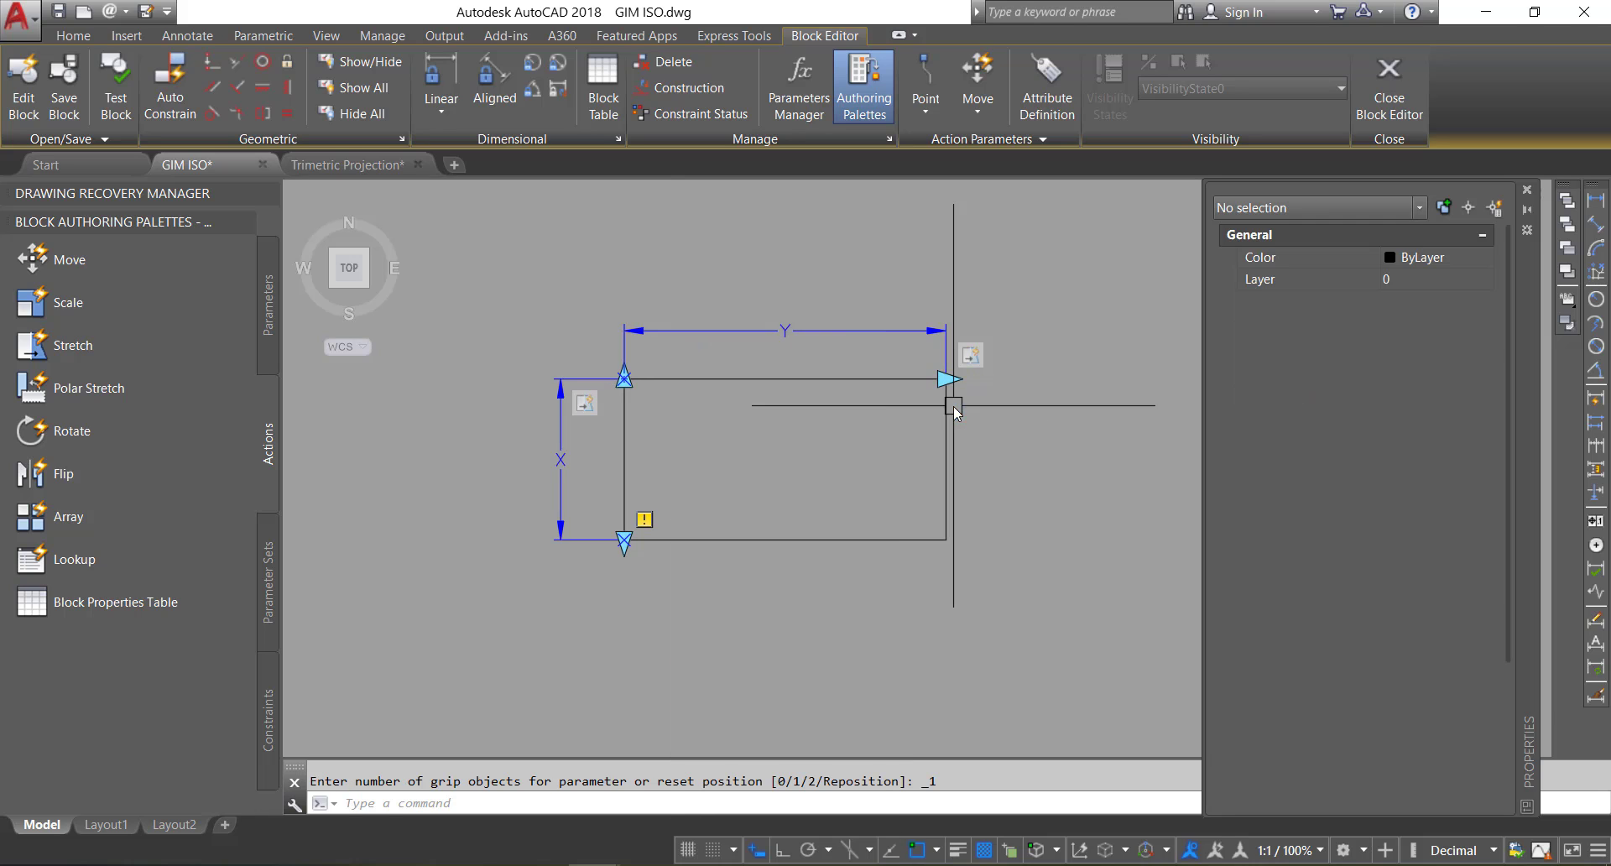
left_click(560, 445)
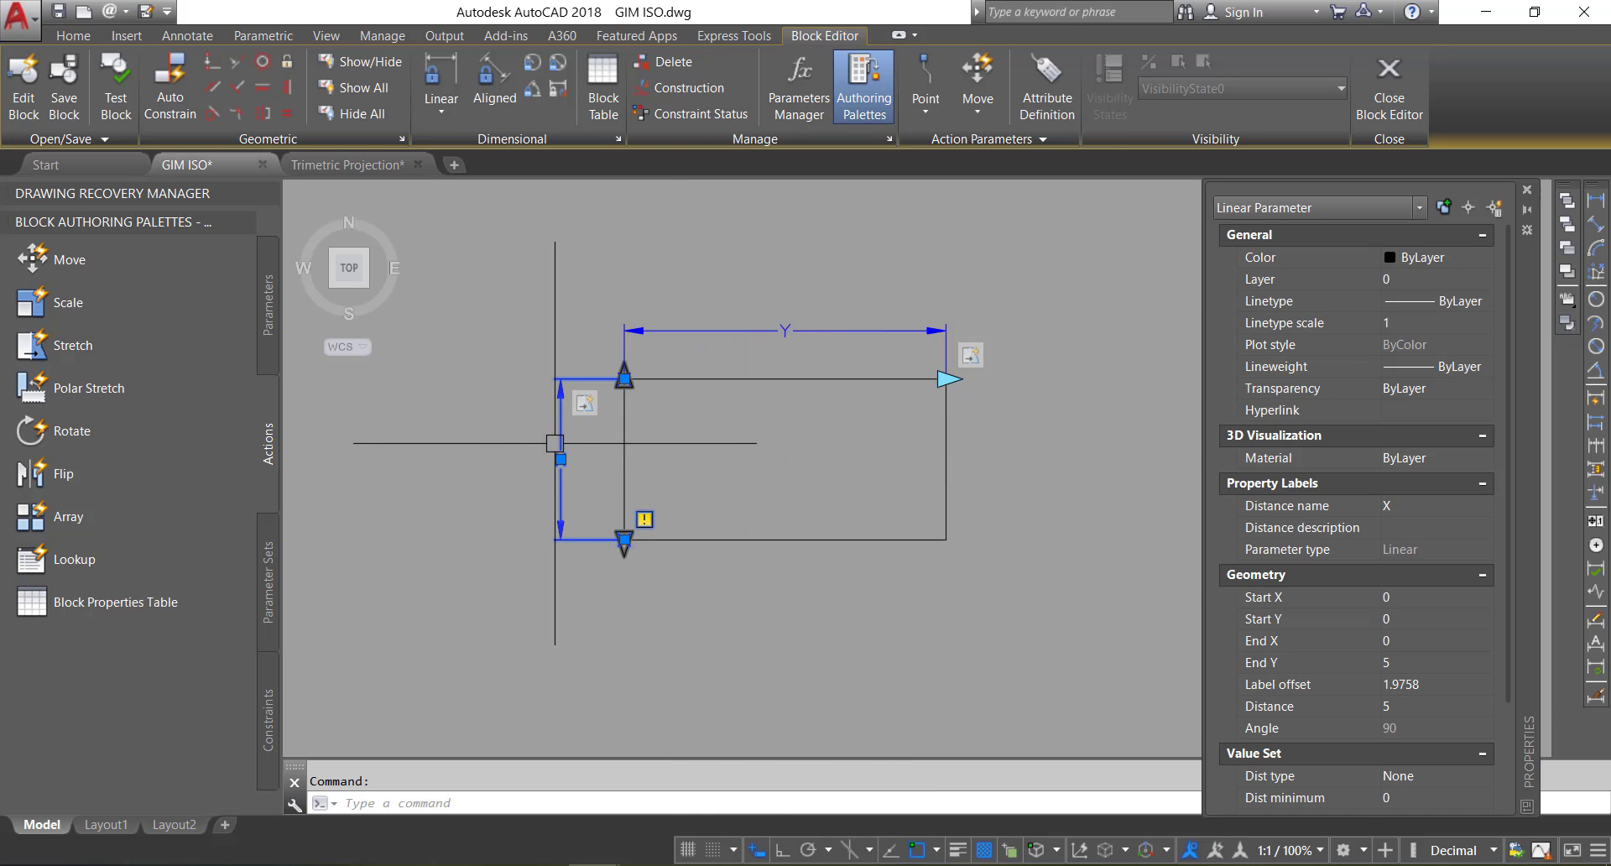
right_click(558, 445)
mouse_move(623, 394)
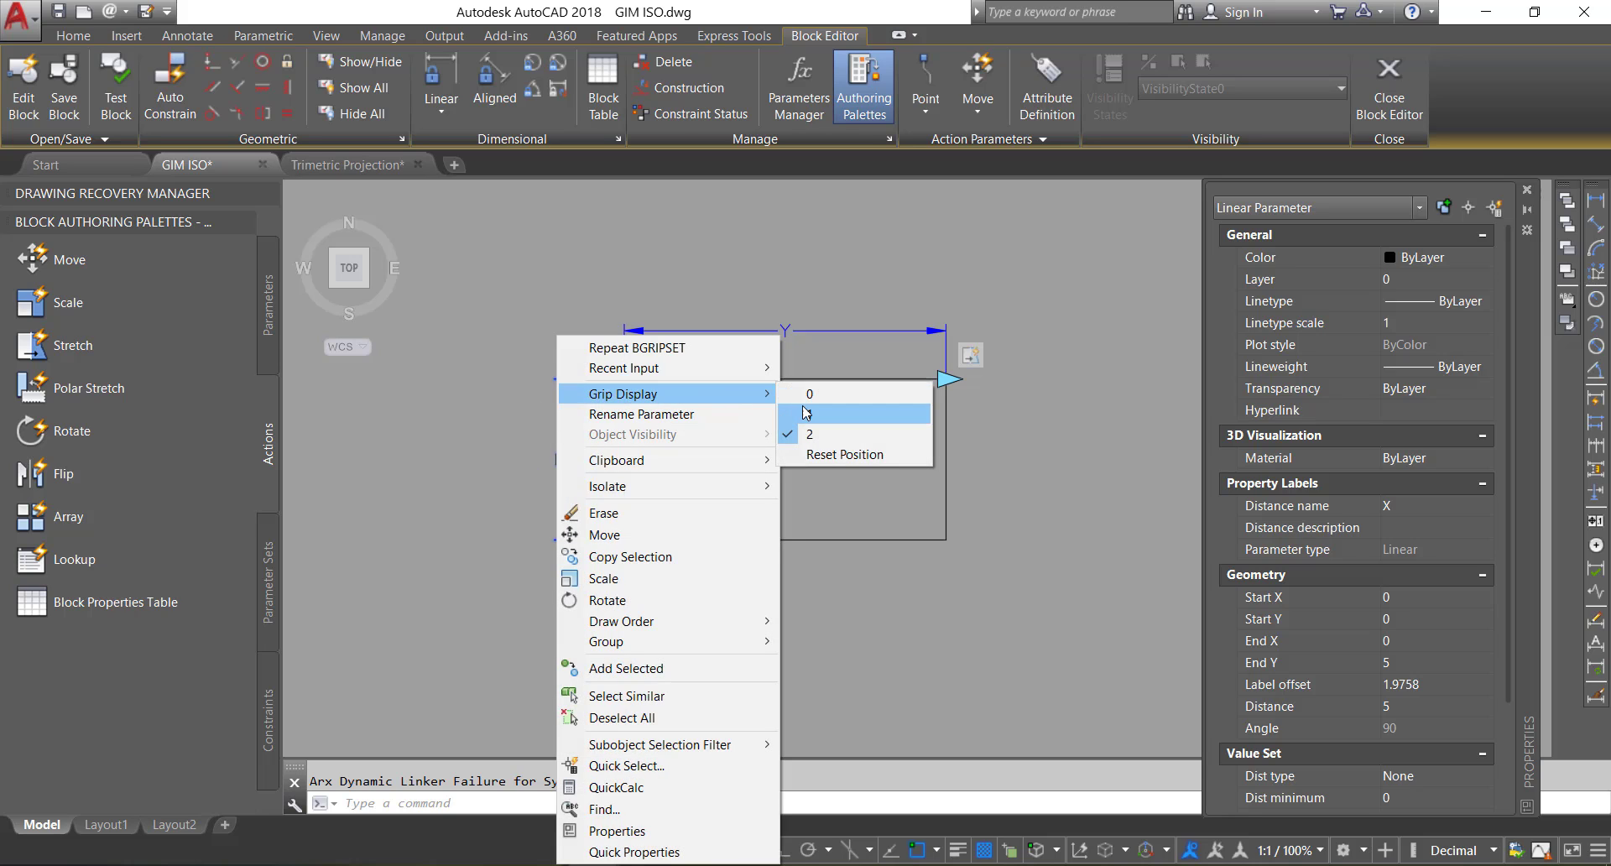
left_click(806, 412)
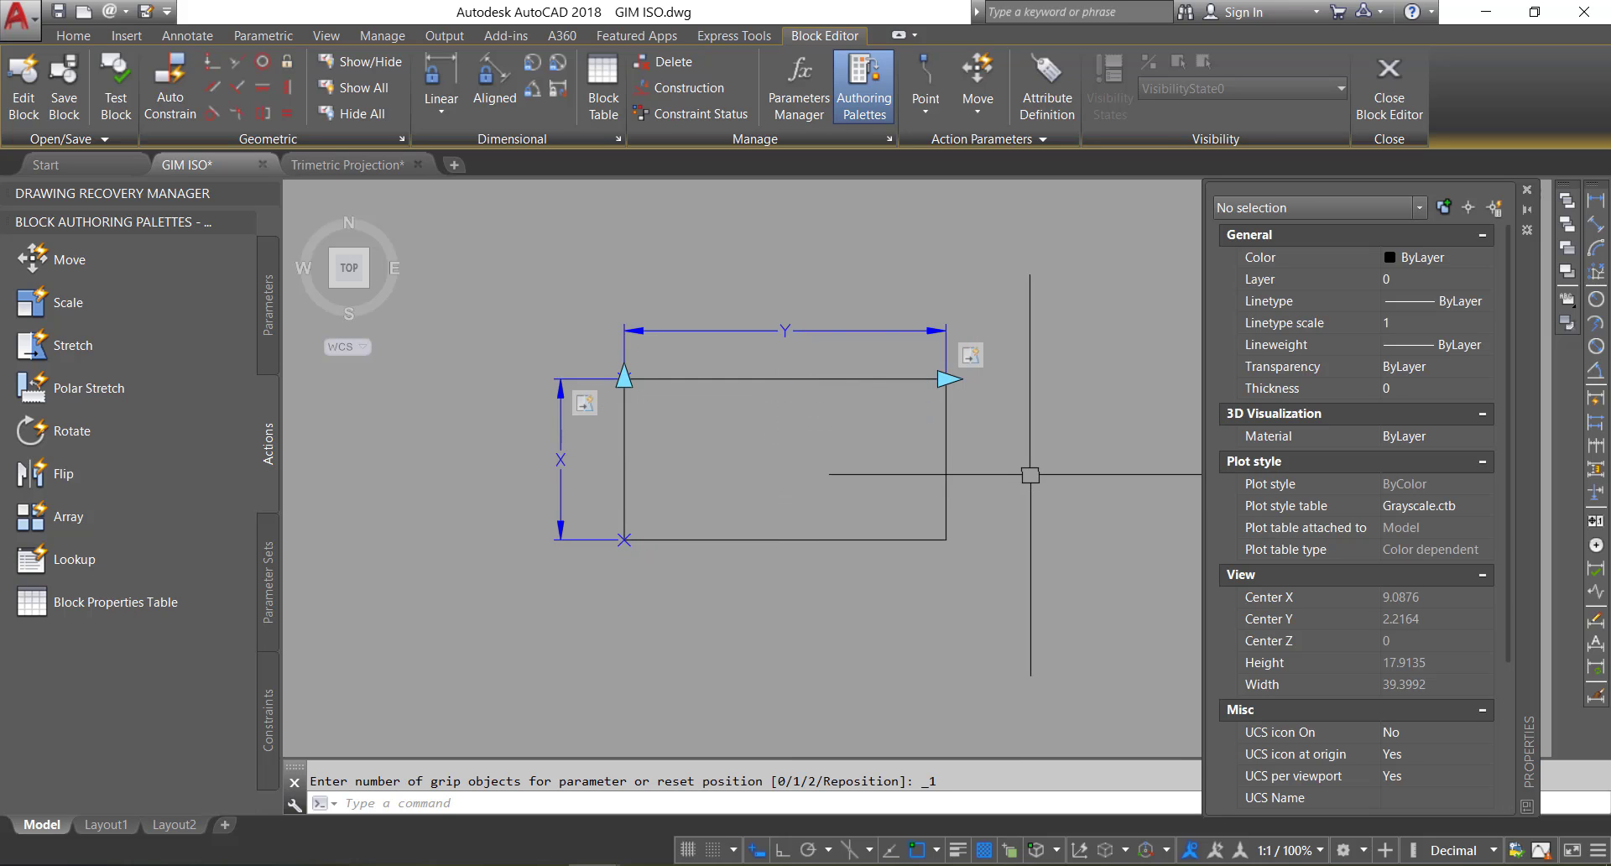
key("Escape")
middle_click_drag(1032, 469, 1003, 470)
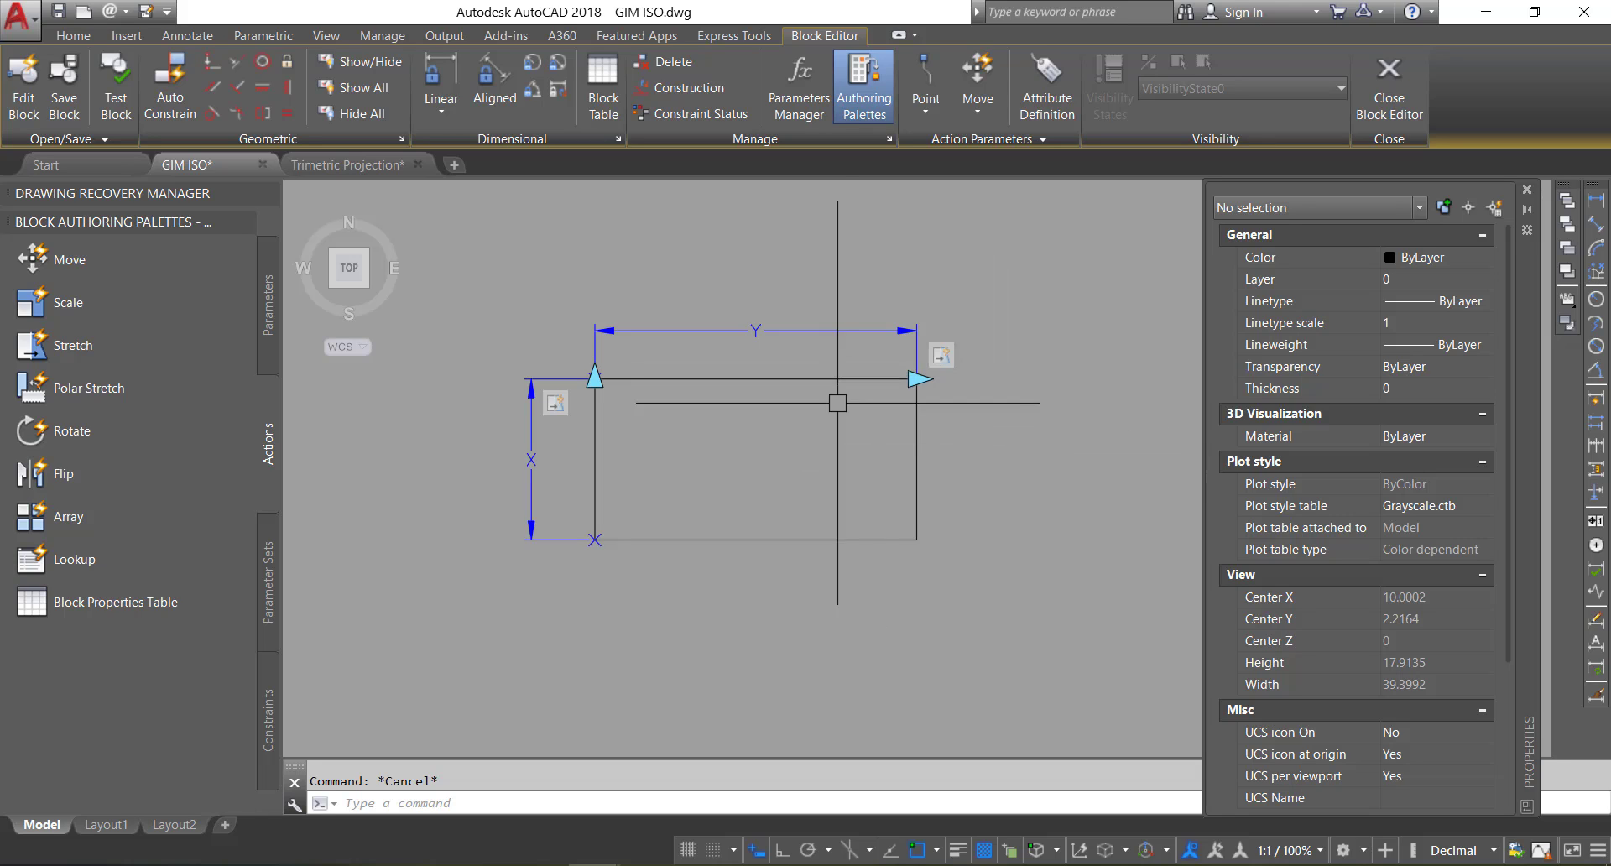
Step: In Test Block, stretch the rectangle's width (X 10.0934) and height, then close the test
left_click(119, 97)
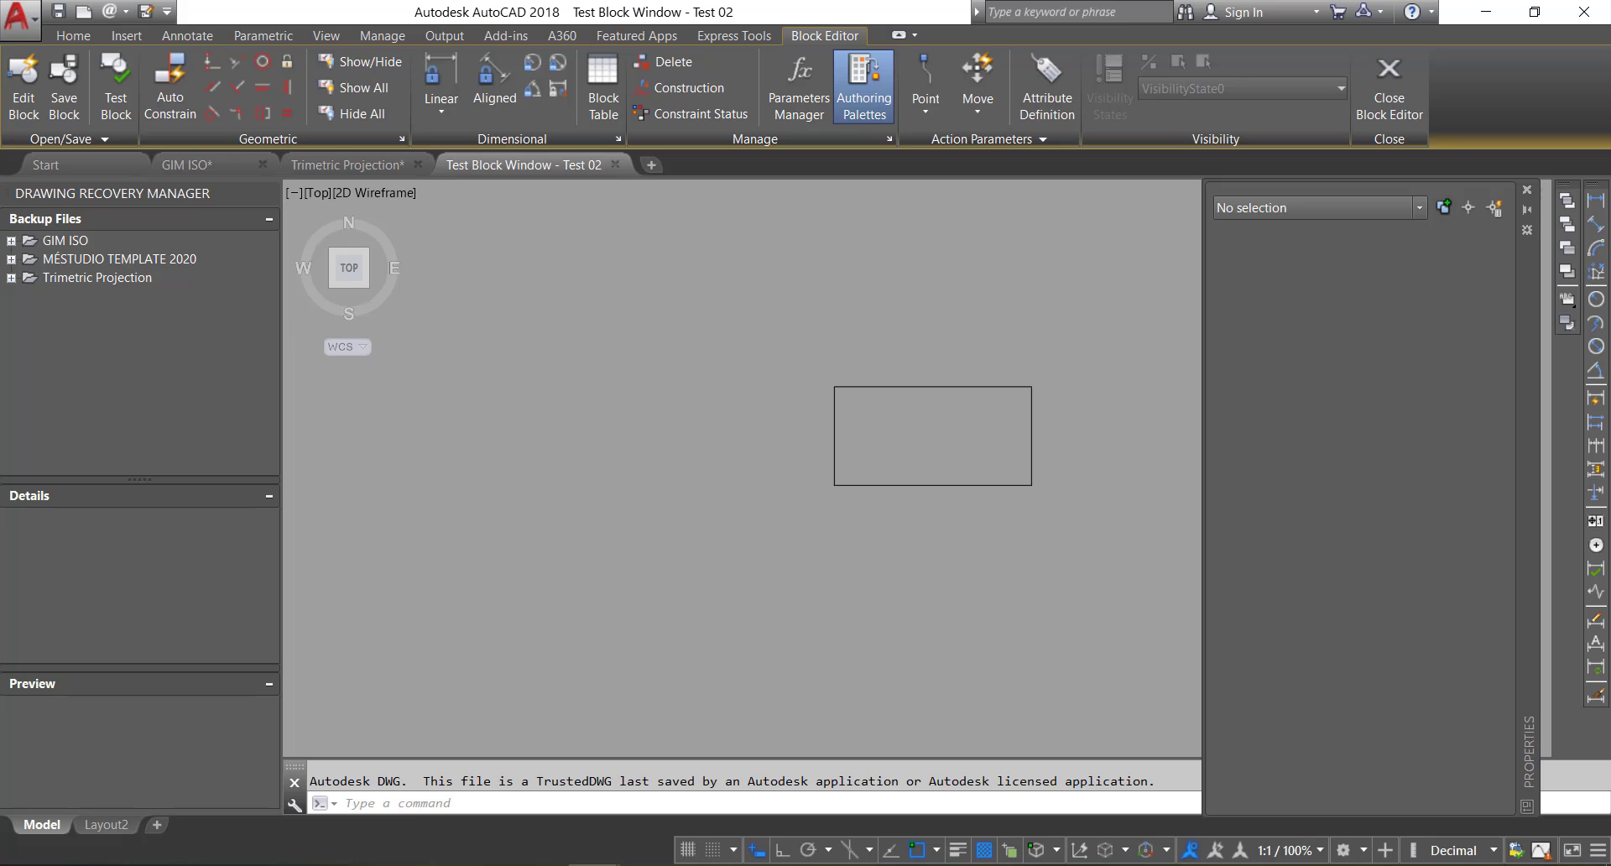
left_click(852, 382)
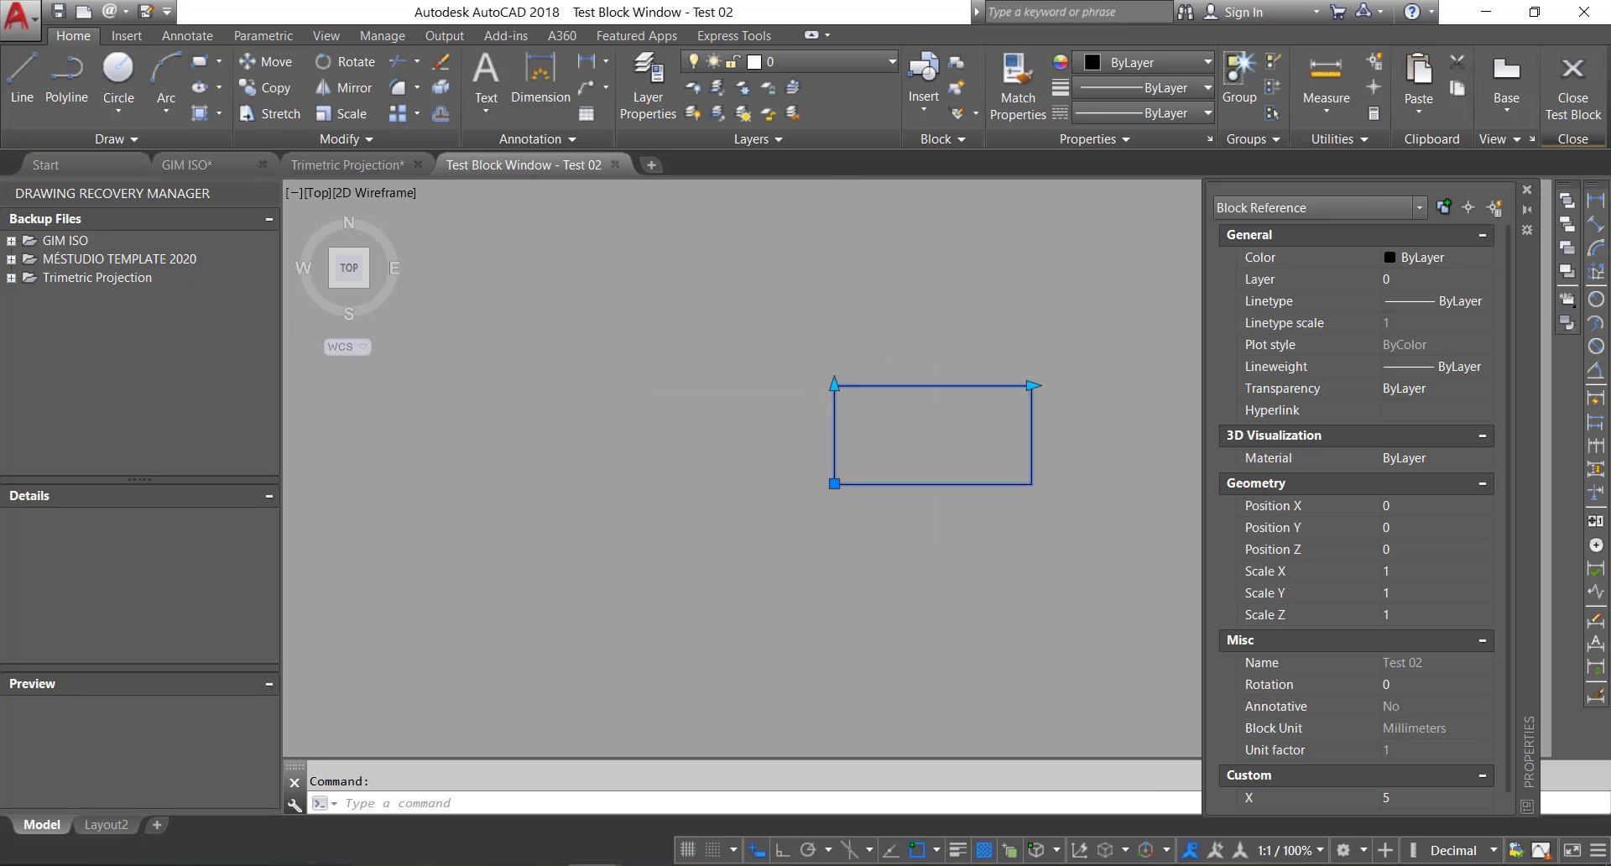
middle_click_drag(1027, 367, 892, 406)
left_click(898, 425)
left_click(1073, 417)
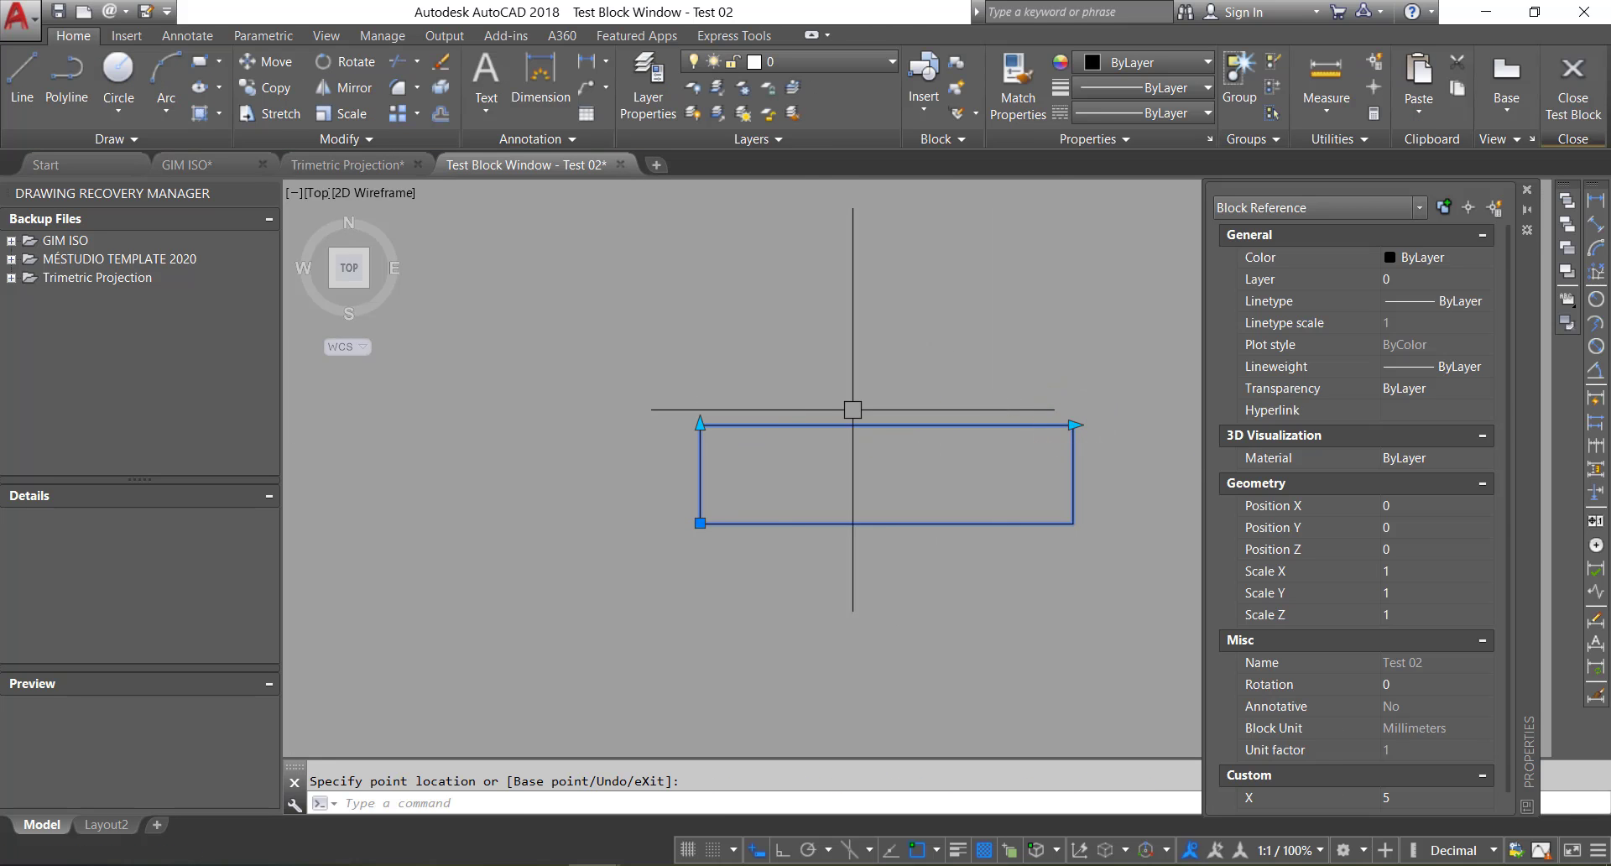
left_click(701, 424)
left_click(693, 324)
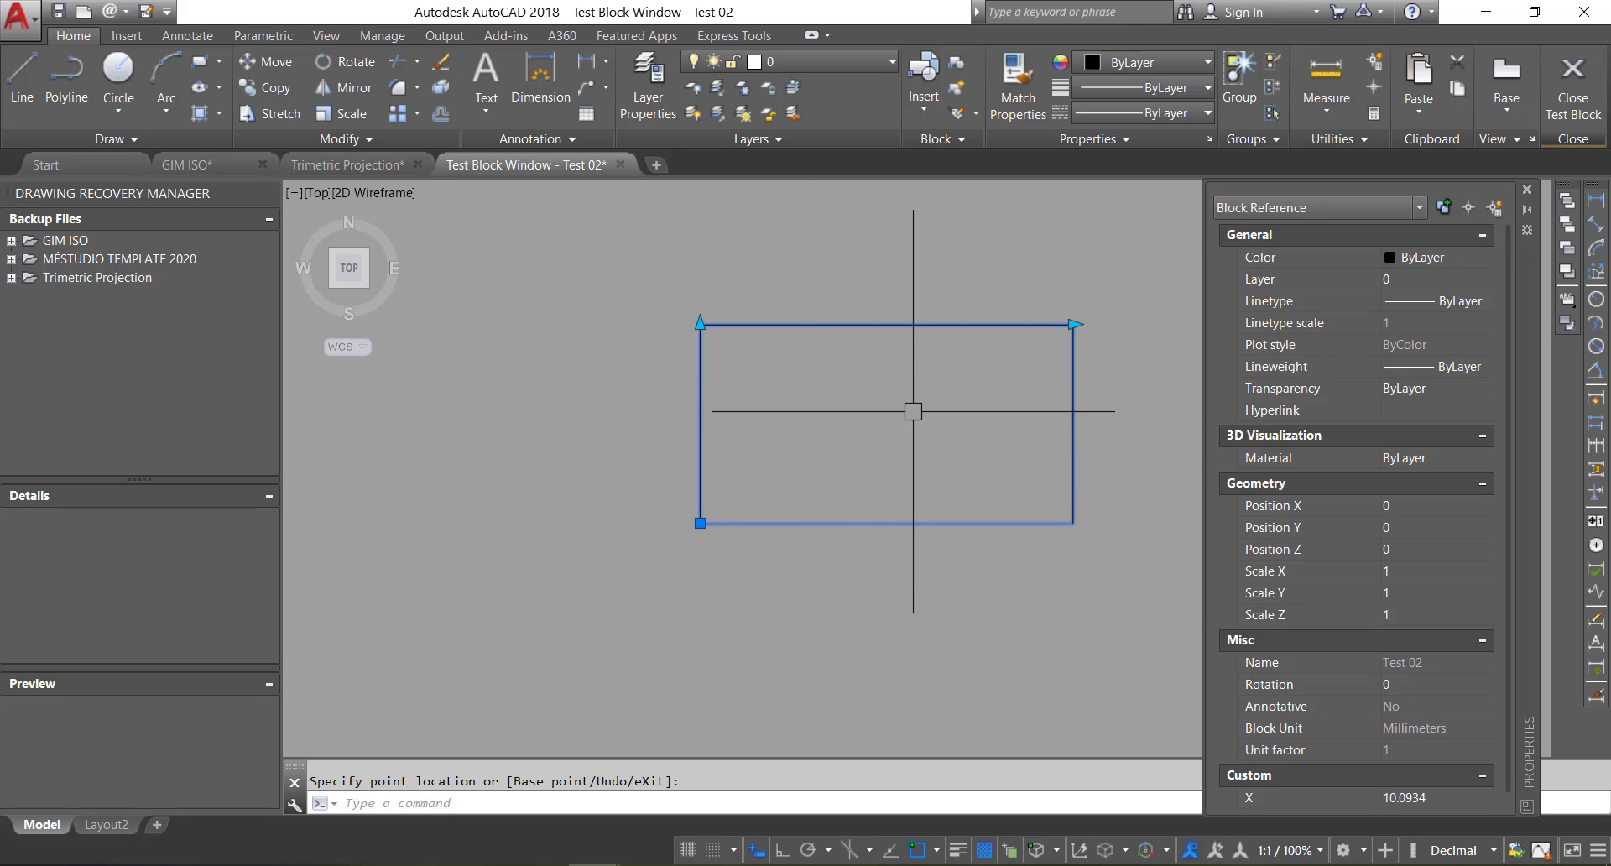
left_click(1562, 94)
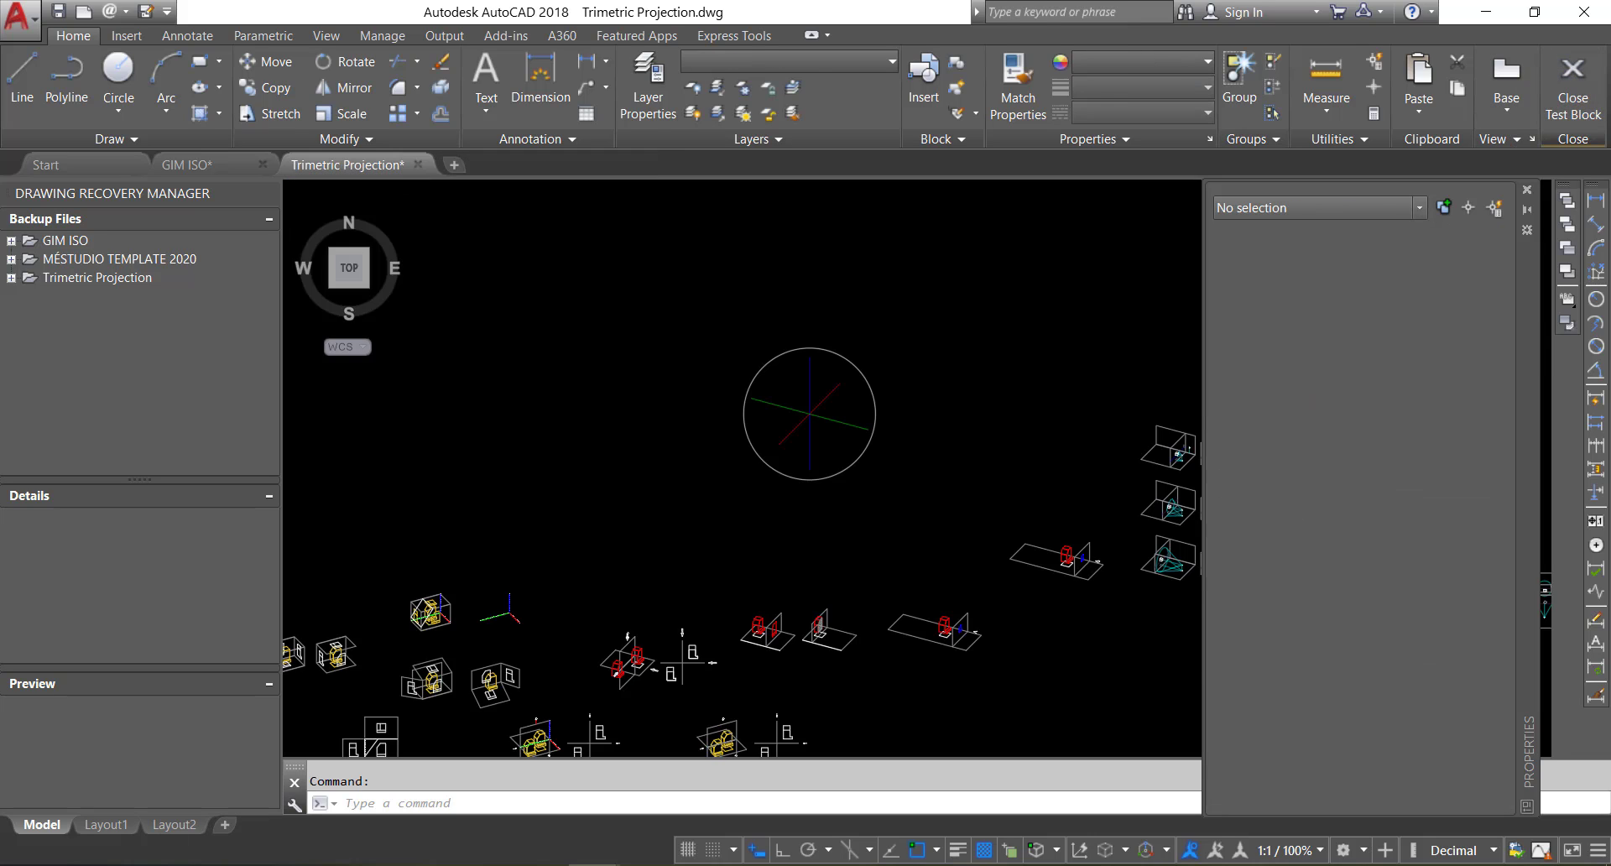
Step: In GIM ISO, place a Lookup parameter at the bottom-edge midpoint and begin a Lookup action
left_click(222, 167)
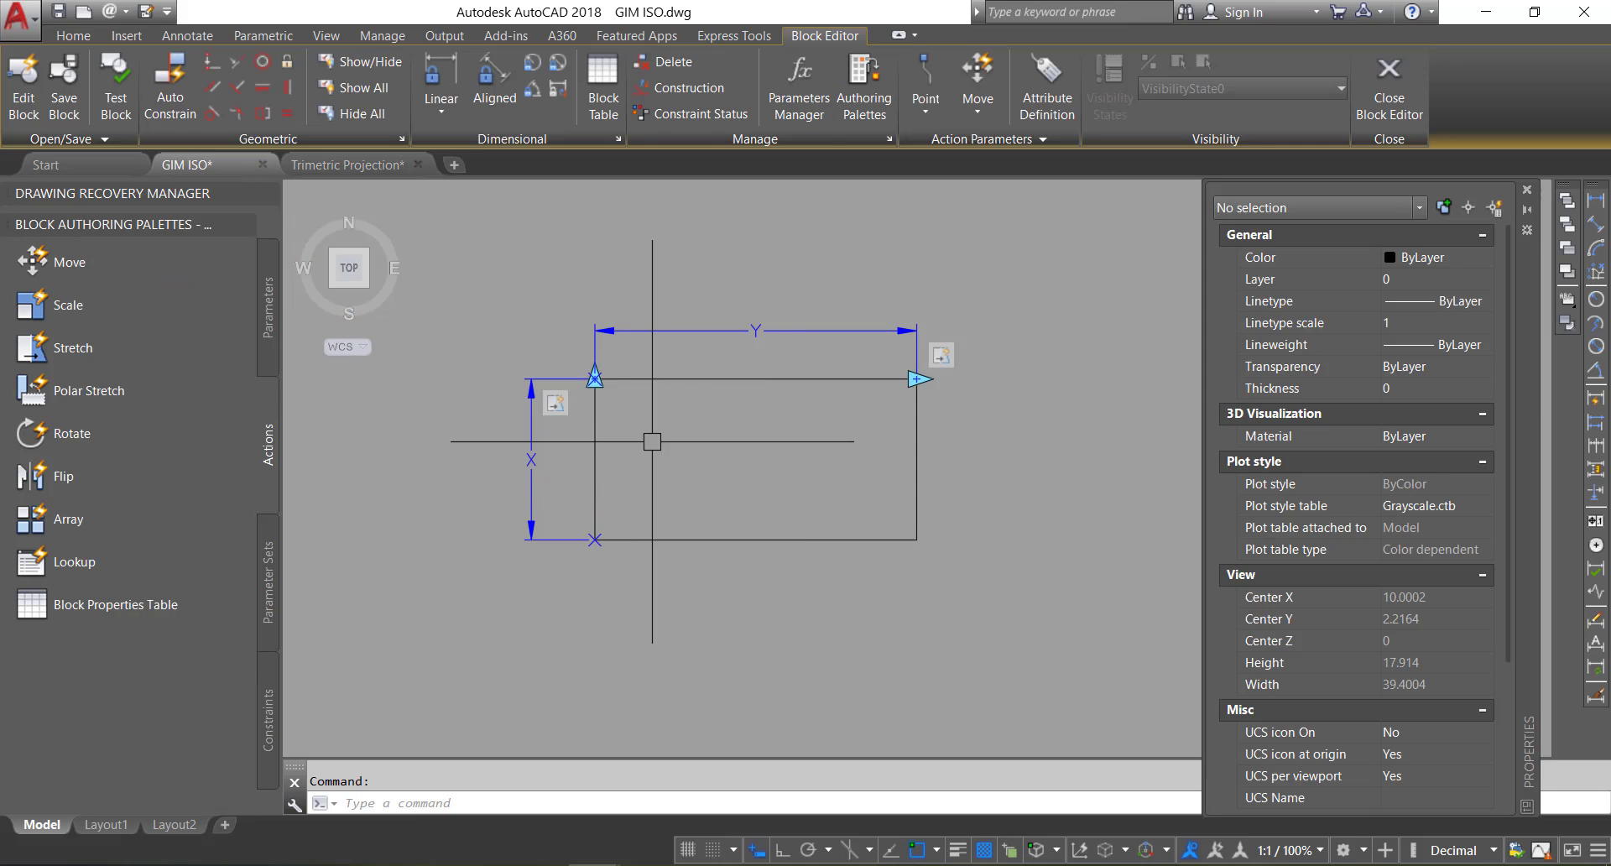
left_click(267, 302)
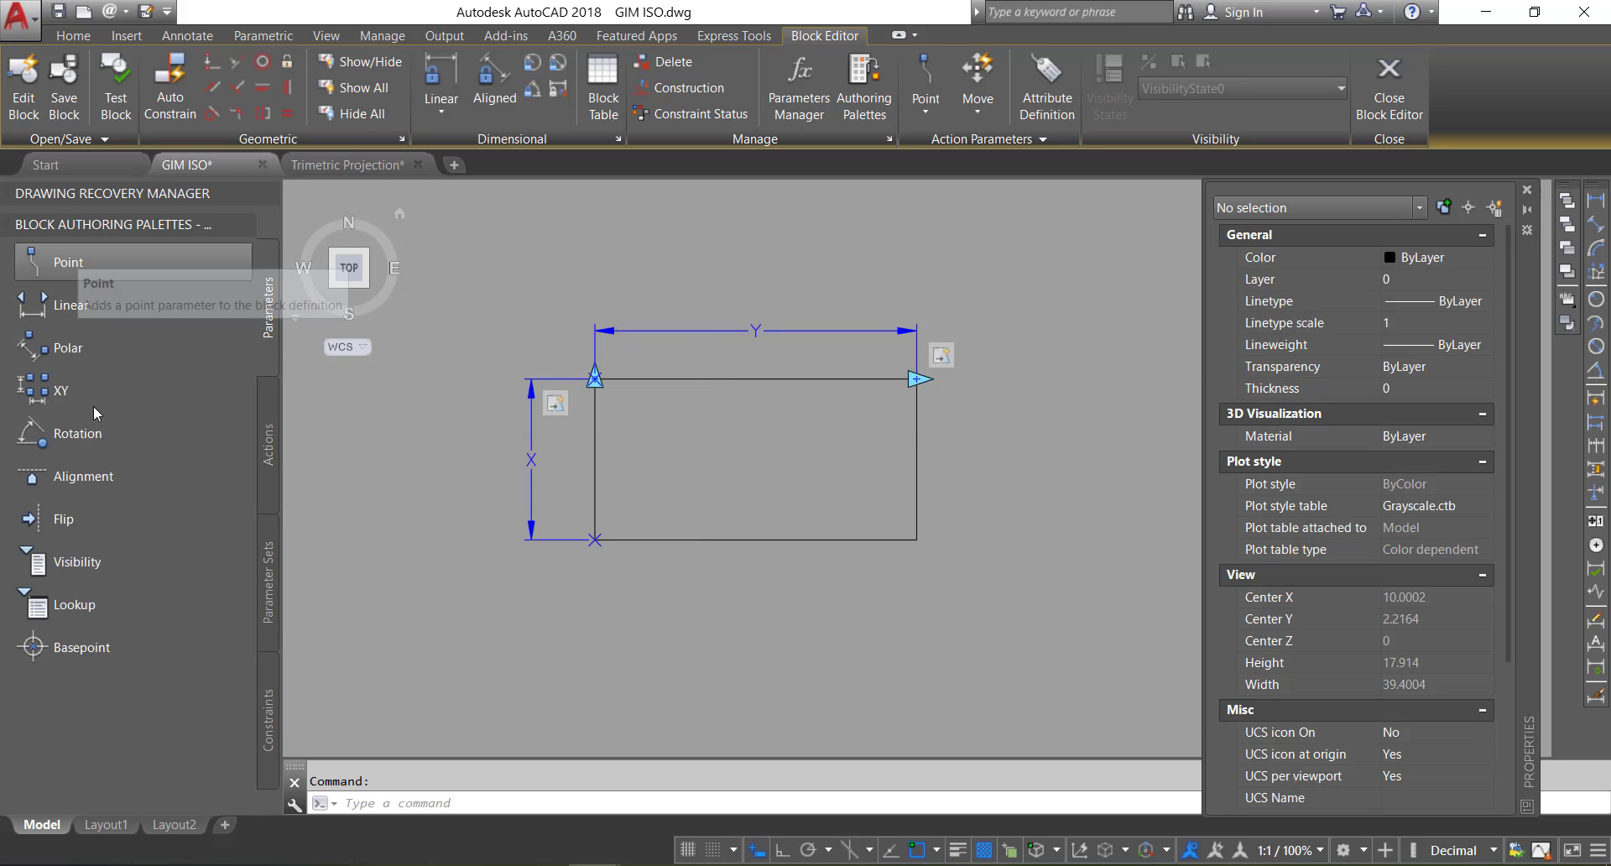
left_click(44, 610)
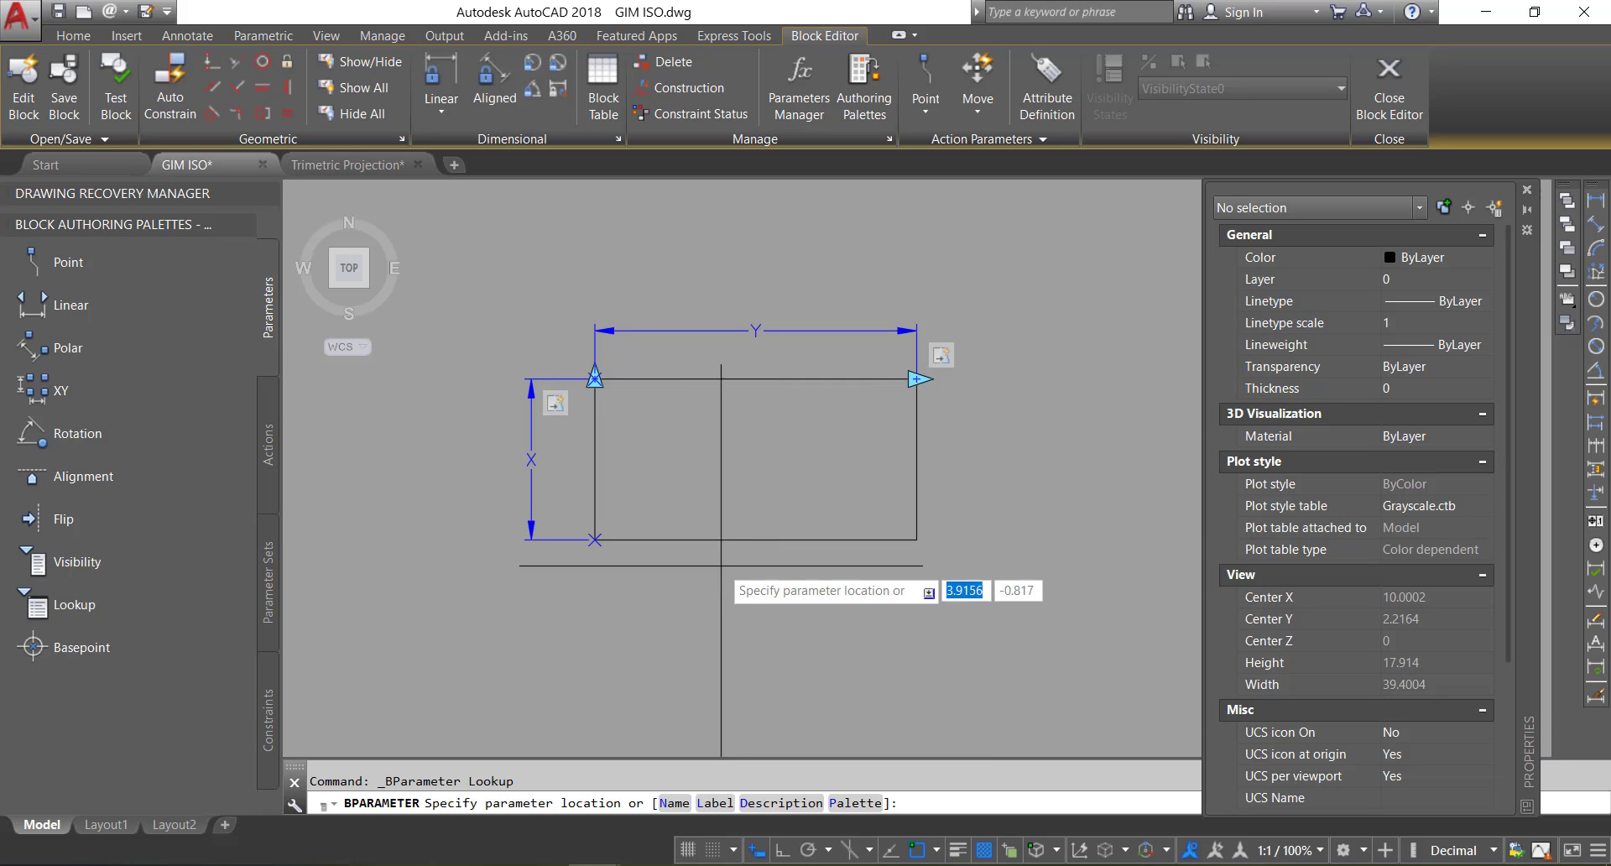
left_click(755, 540)
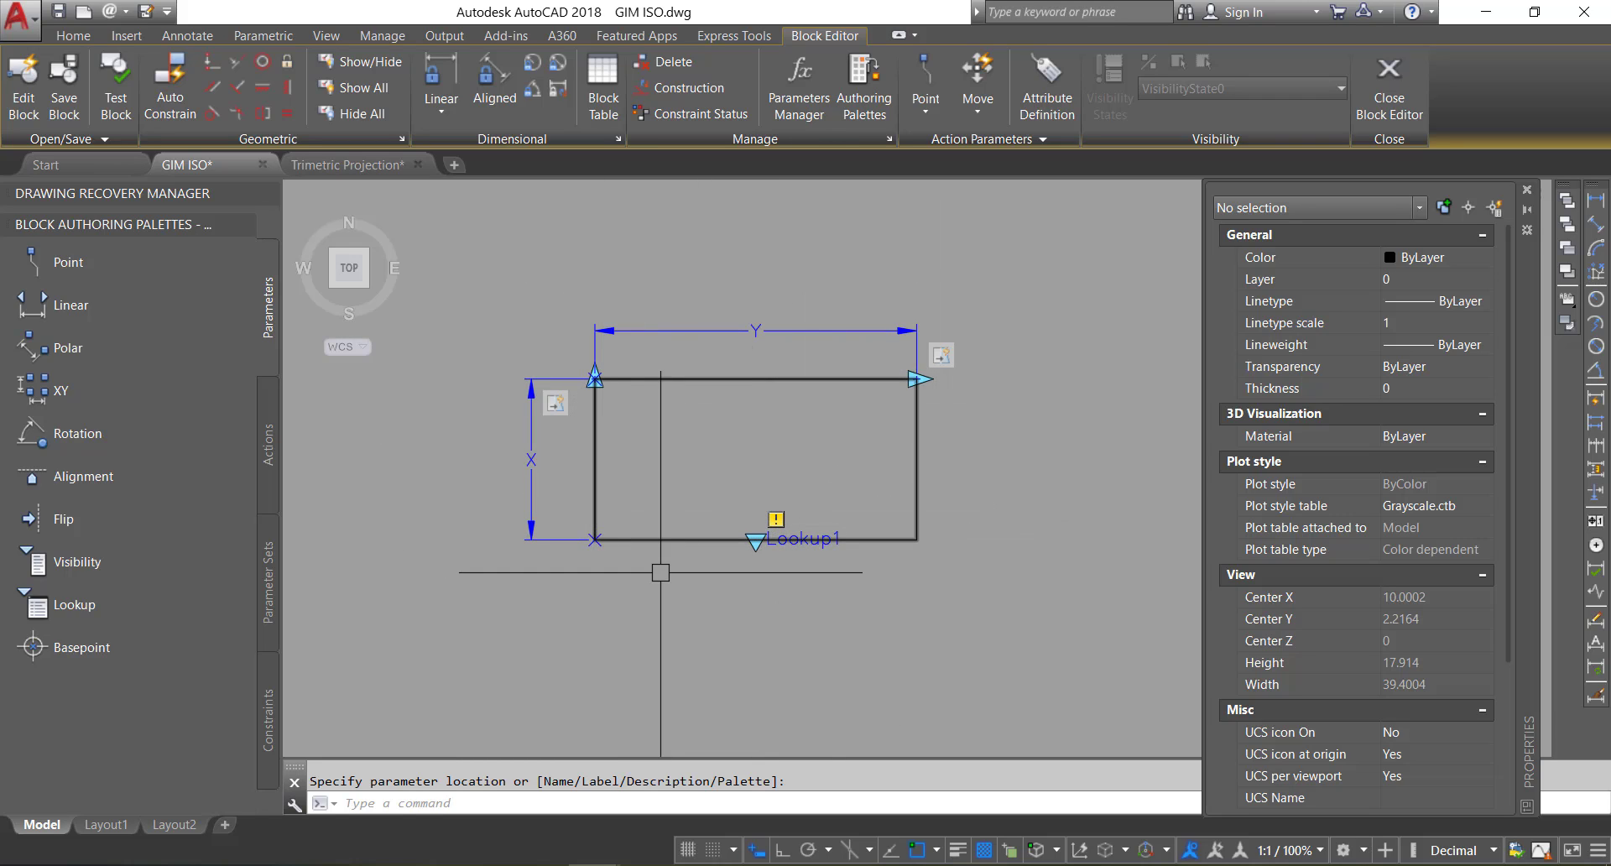
left_click(267, 444)
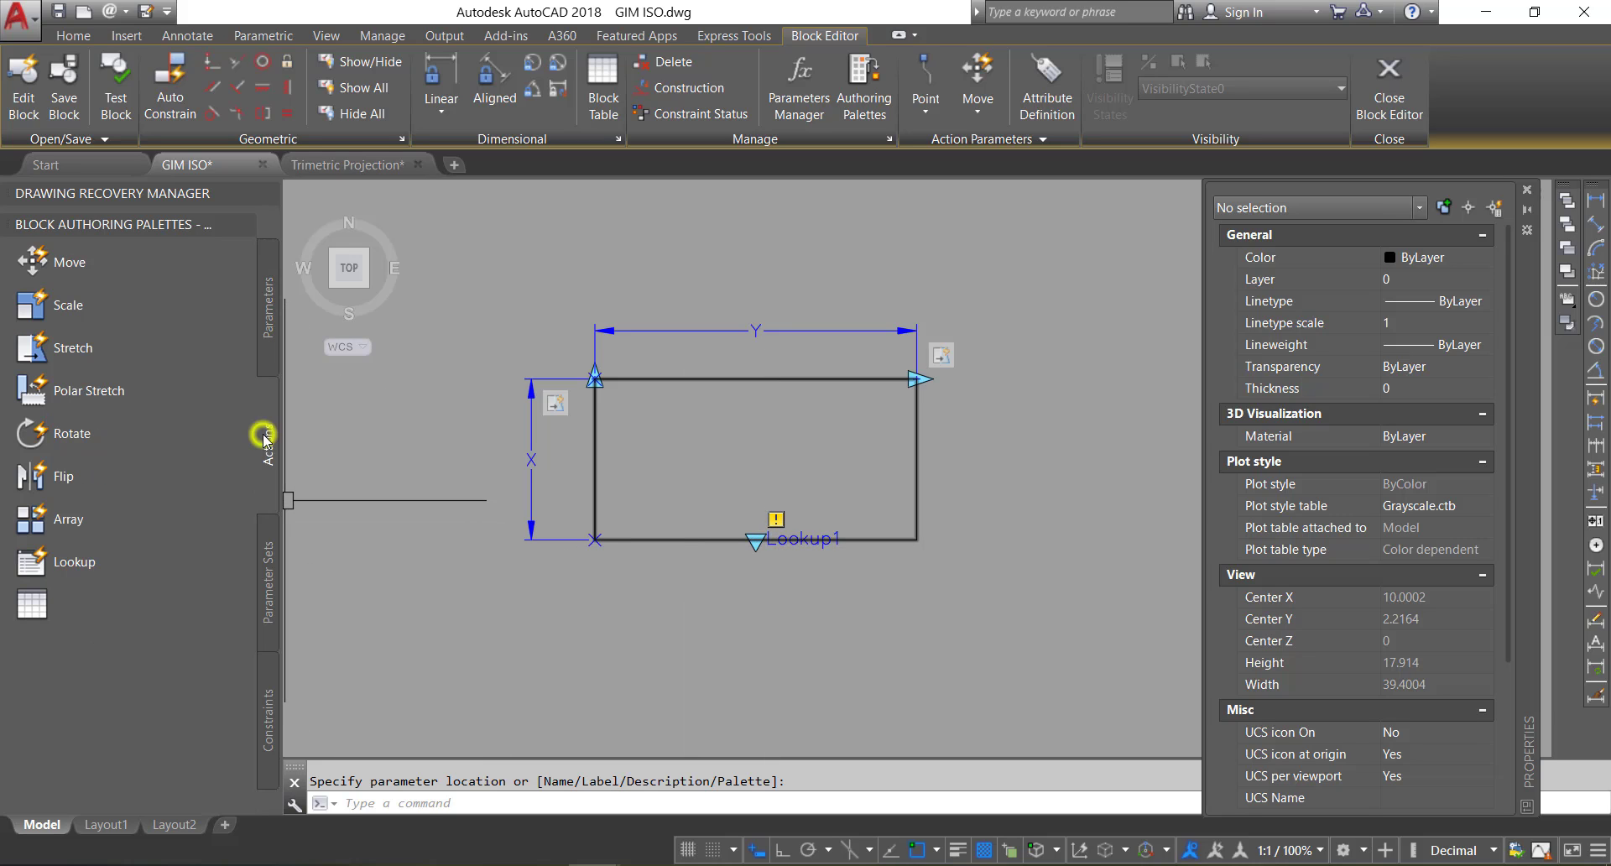
left_click(81, 569)
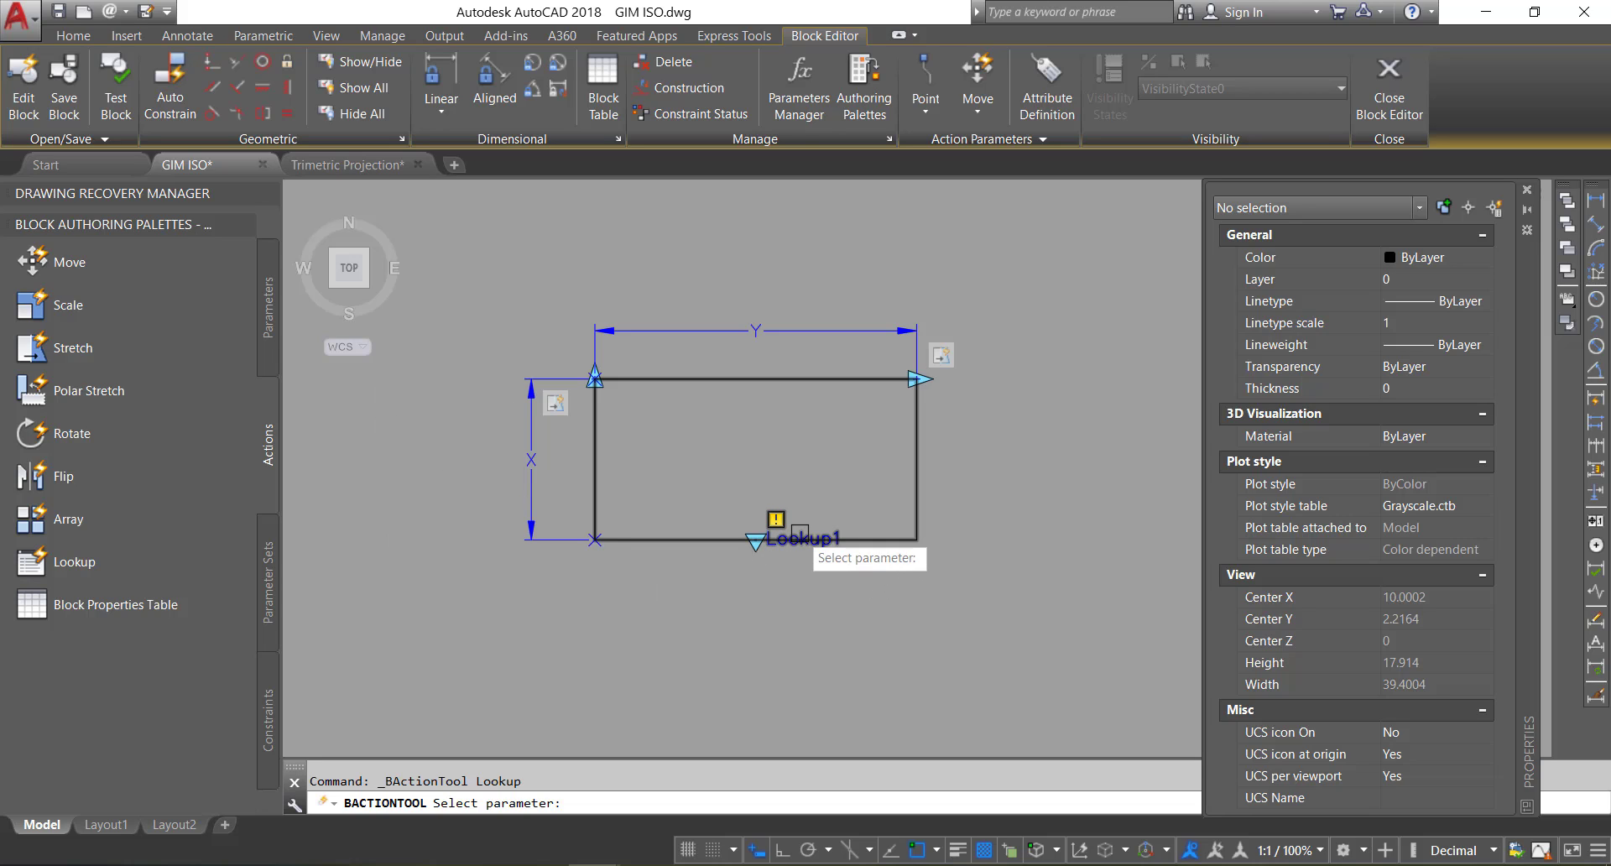
Step: Attach the lookup action to Lookup1 and add X and Y as its input properties
left_click(799, 534)
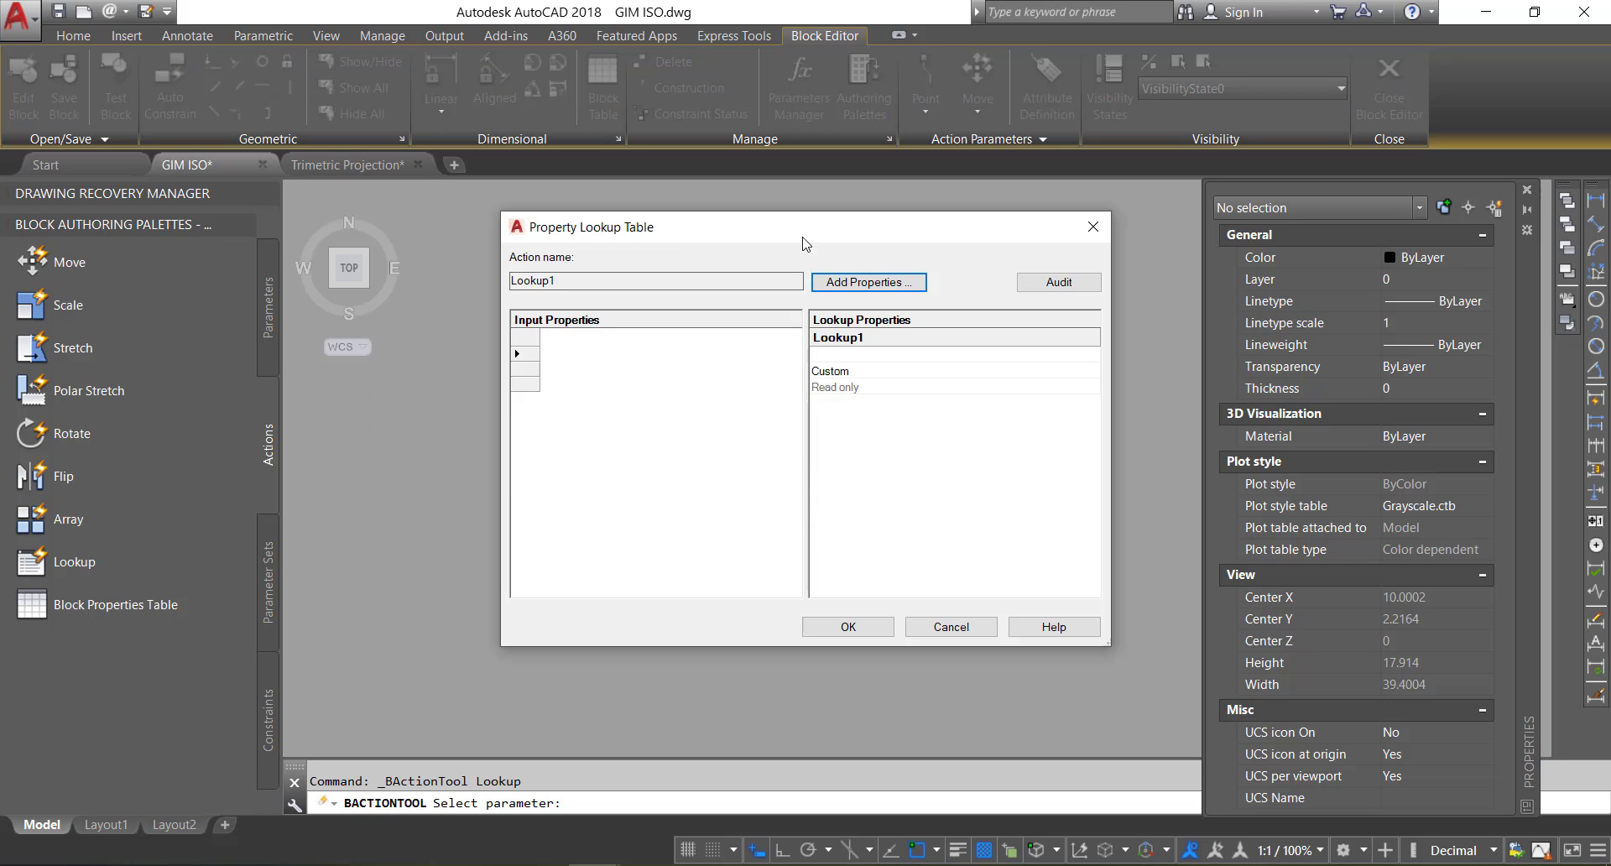
mouse_move(812, 226)
left_mouse_down()
mouse_move(851, 312)
mouse_move(824, 273)
left_mouse_up()
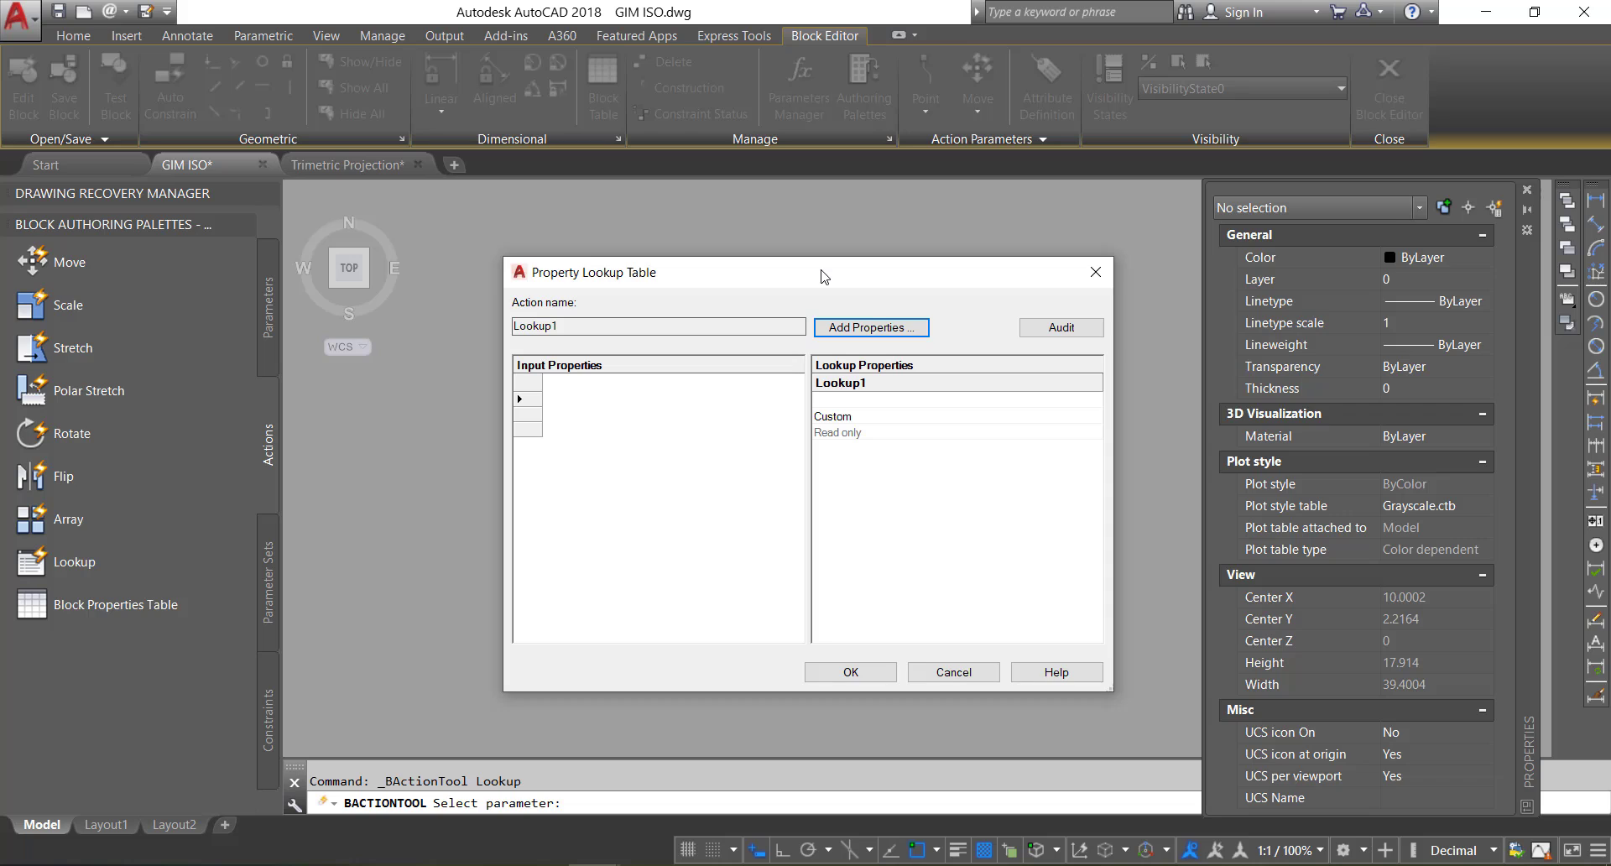
left_click(870, 328)
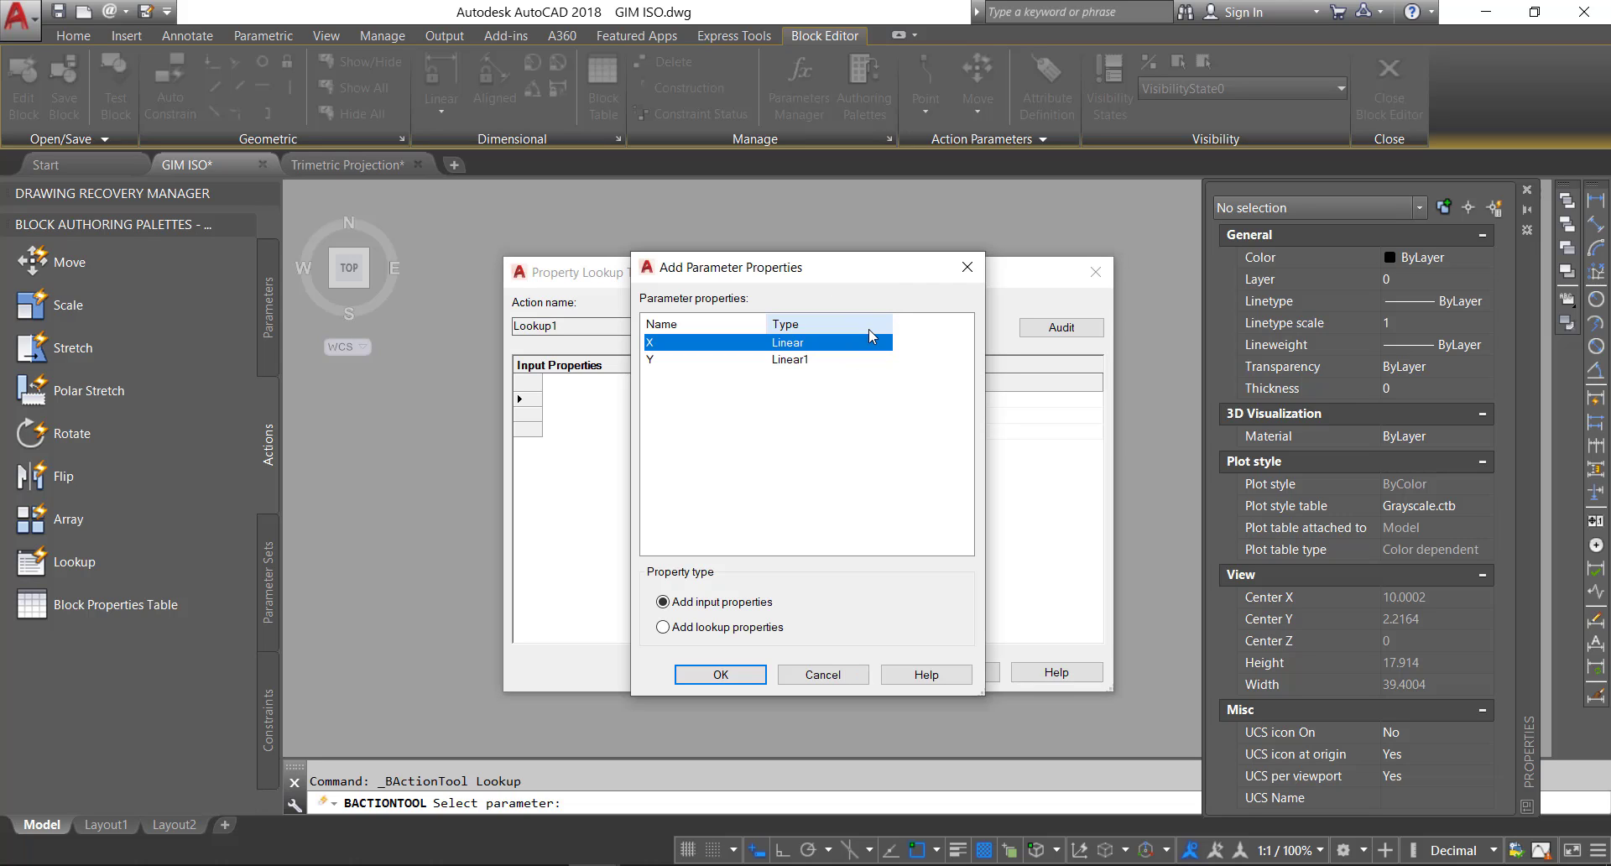
left_click(812, 359, "shift")
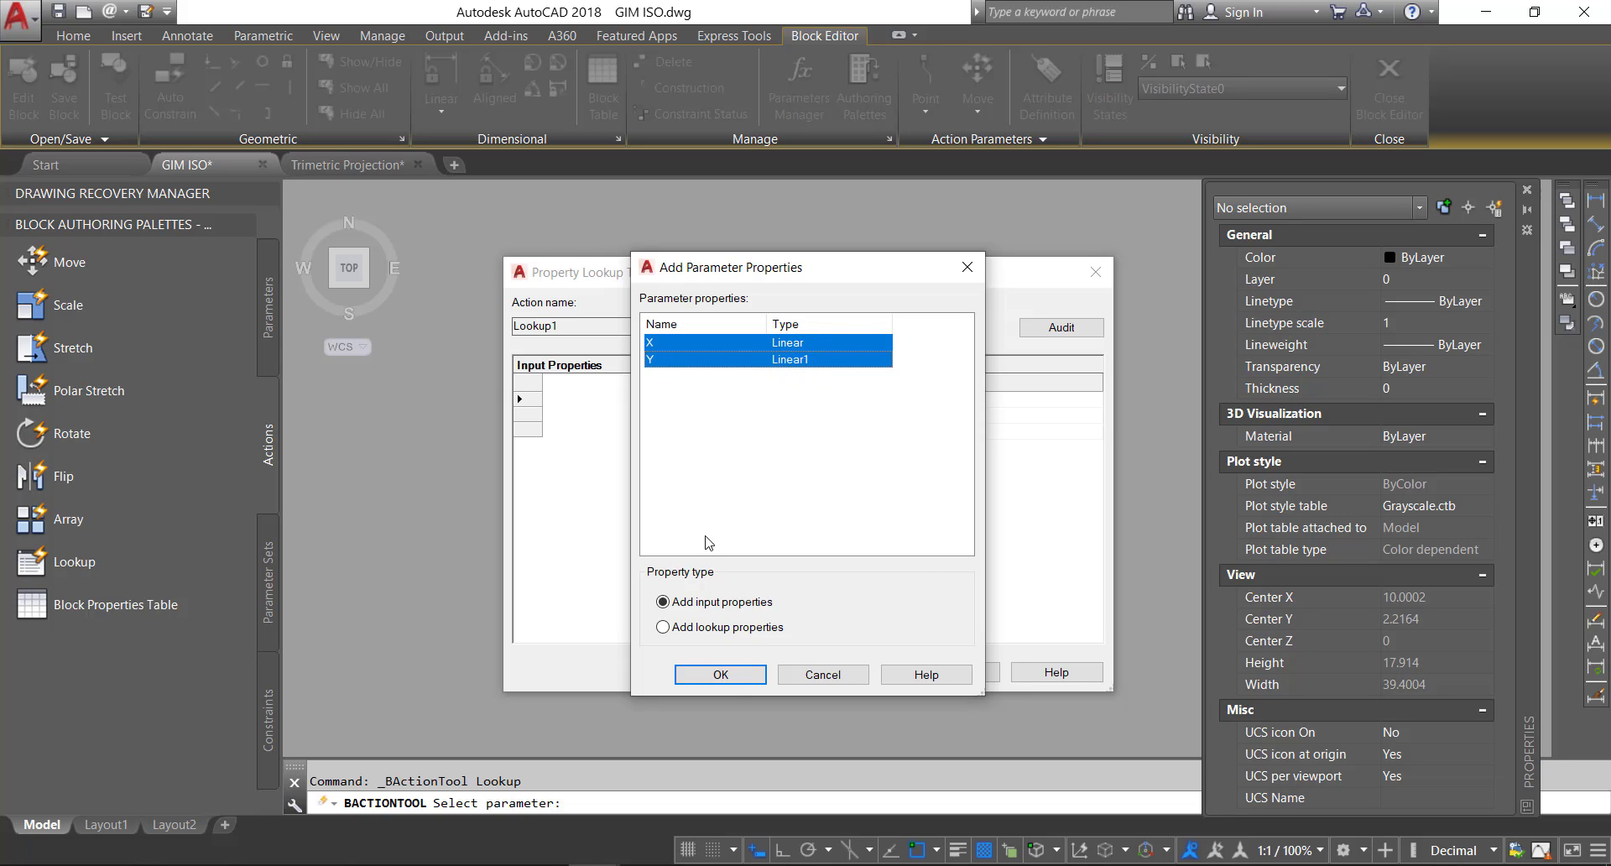
left_click(720, 674)
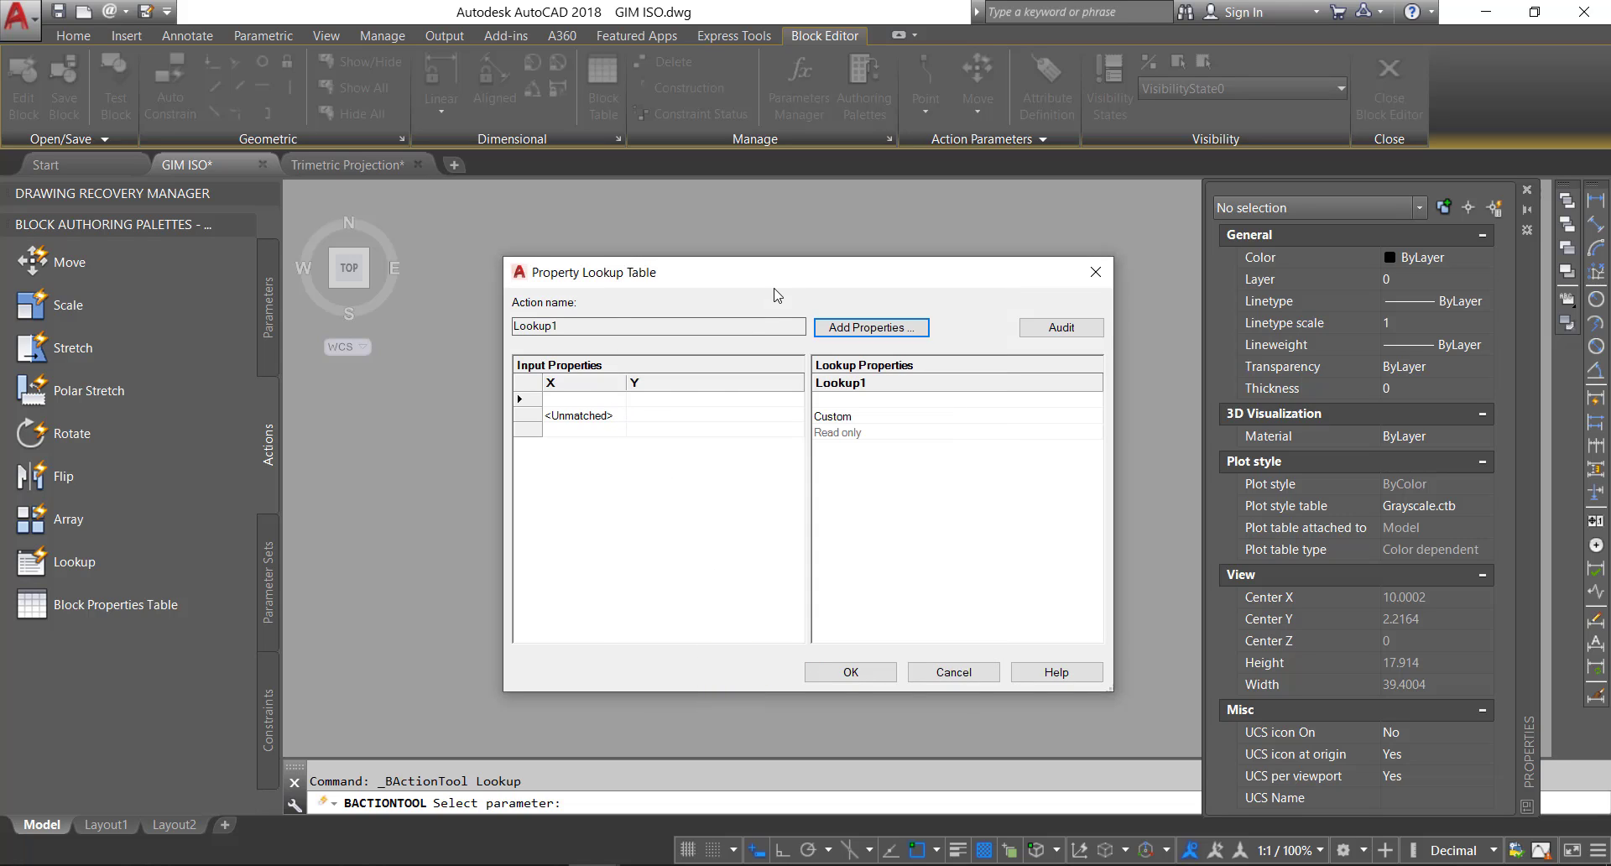
mouse_move(798, 272)
left_mouse_down()
mouse_move(888, 355)
mouse_move(1232, 266)
left_mouse_up()
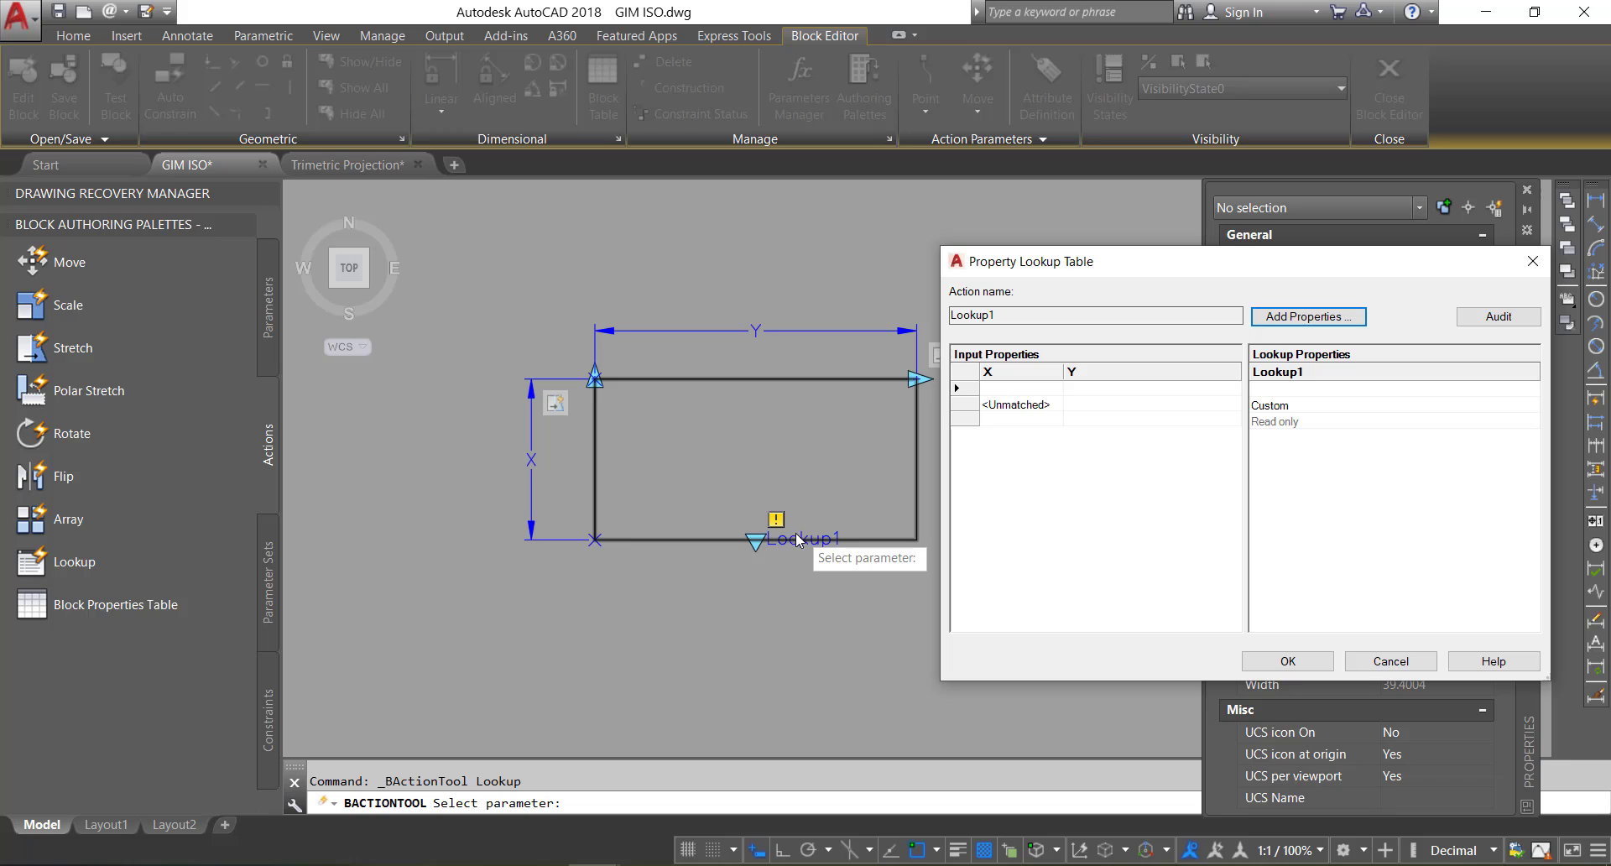
Step: Enter the first lookup row: X 7, Y 12
left_click_drag(1158, 264, 1089, 249)
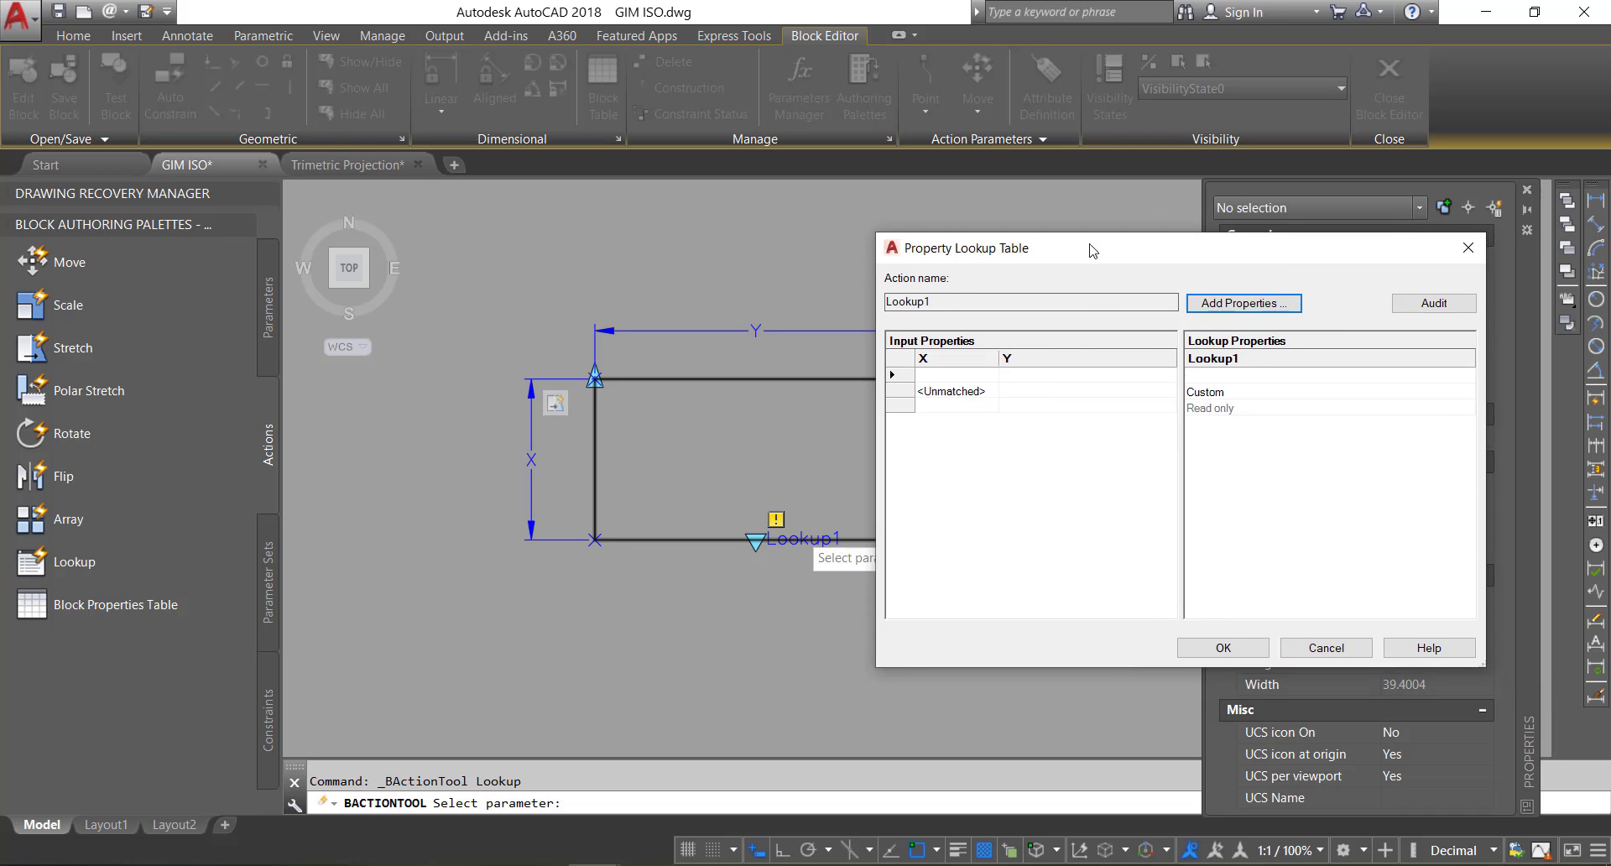
left_click(959, 382)
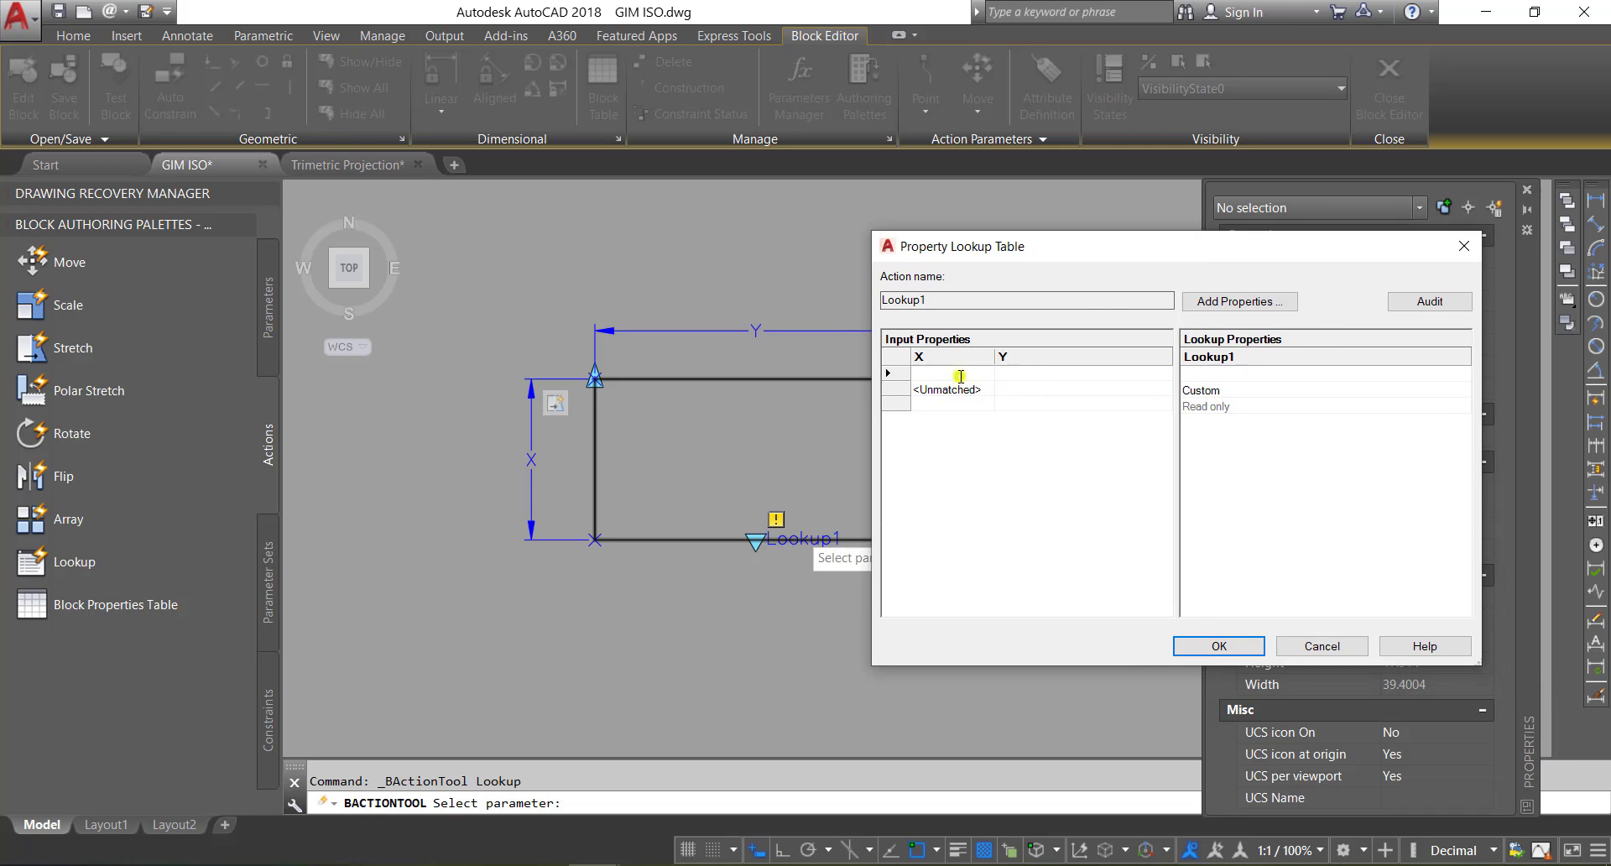
left_click(959, 383)
left_click(948, 376)
left_click(950, 373)
type("7")
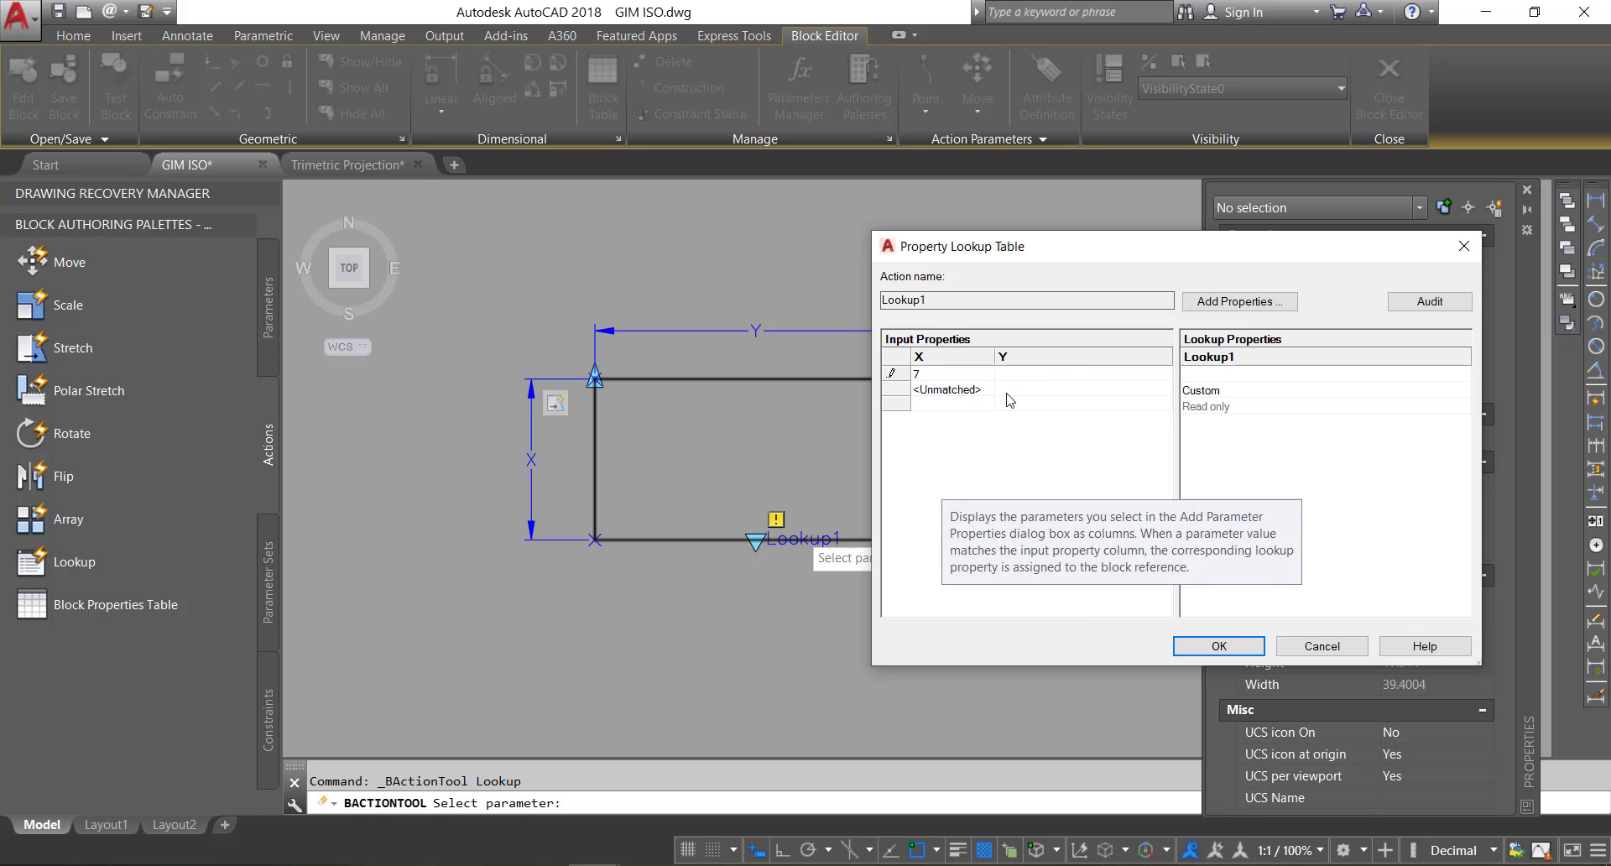
left_click(1039, 374)
left_click(1018, 375)
type("12")
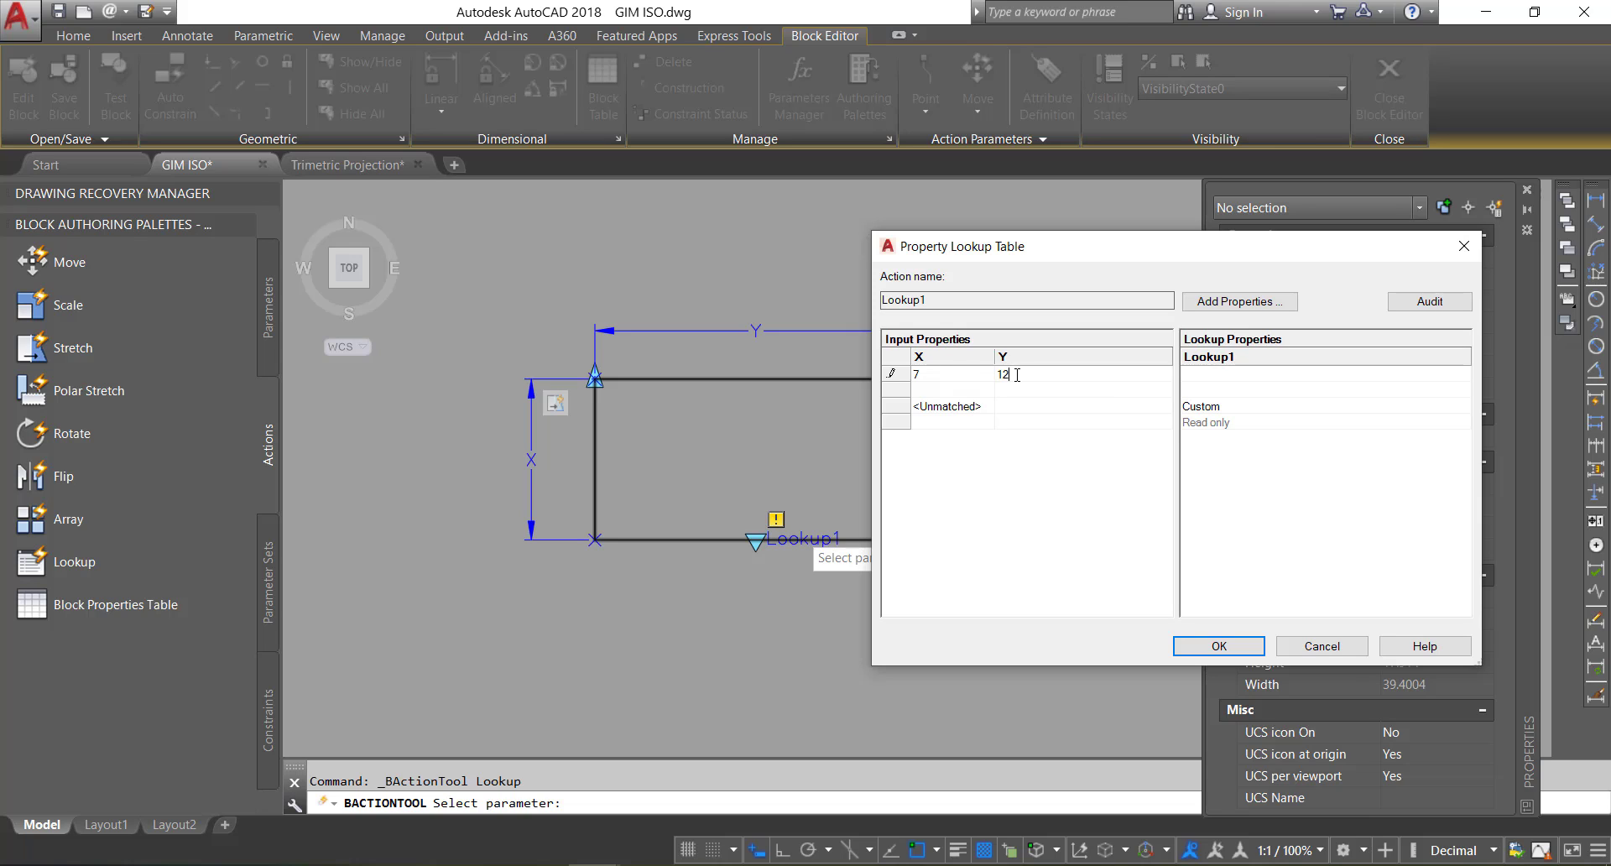
left_click(1205, 380)
Step: Add rows X 9/Y 15 (9 X 15) and X 12/Y 17 (12 X 17), then accept the table
left_click(975, 389)
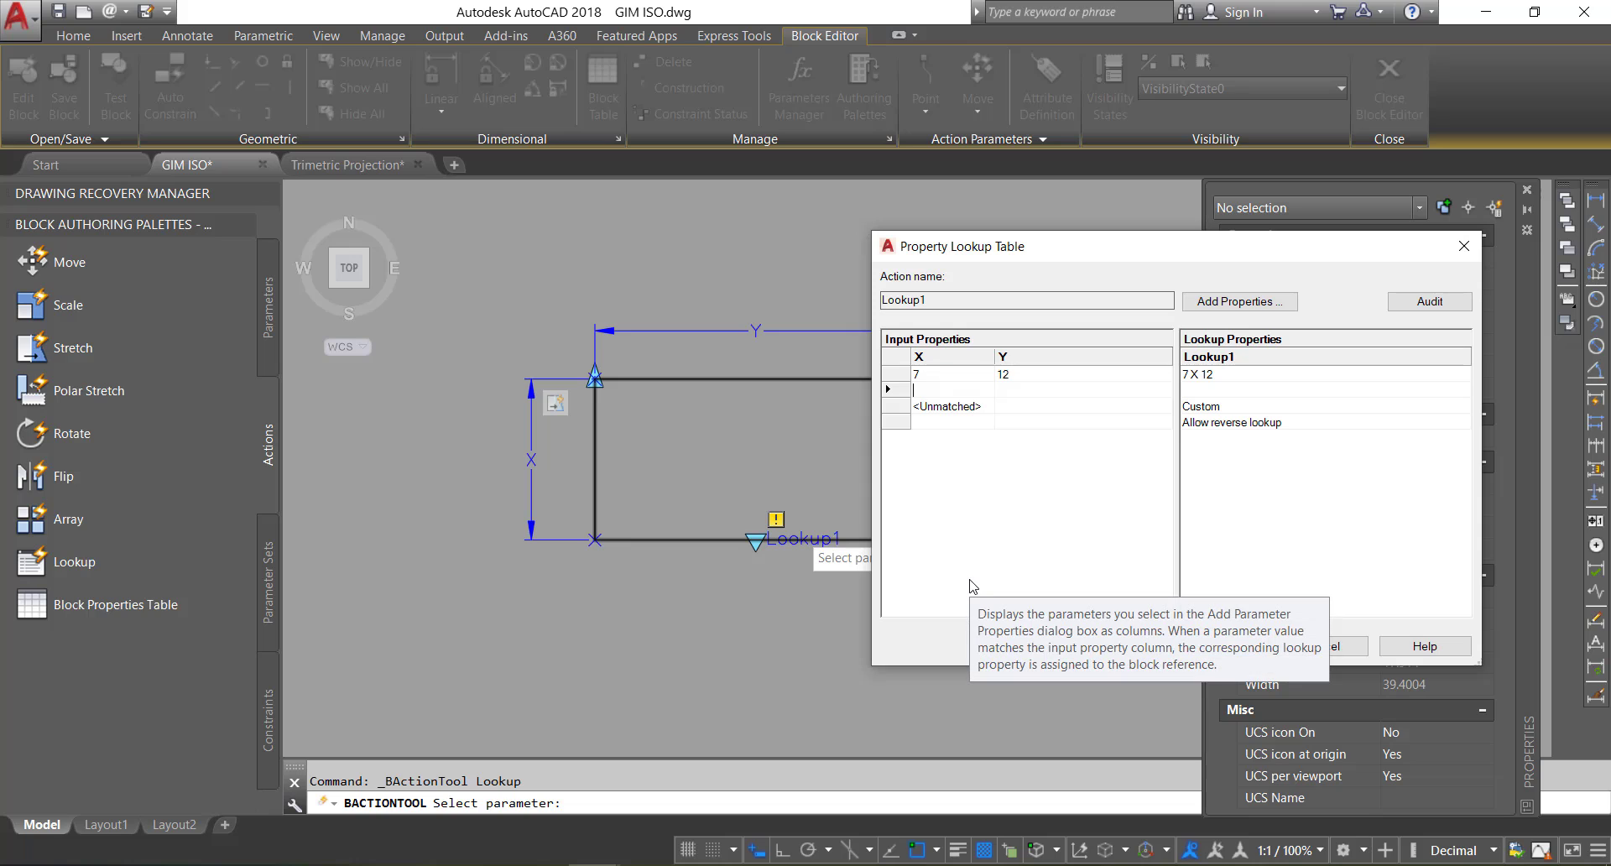
type("9")
left_click(1015, 390)
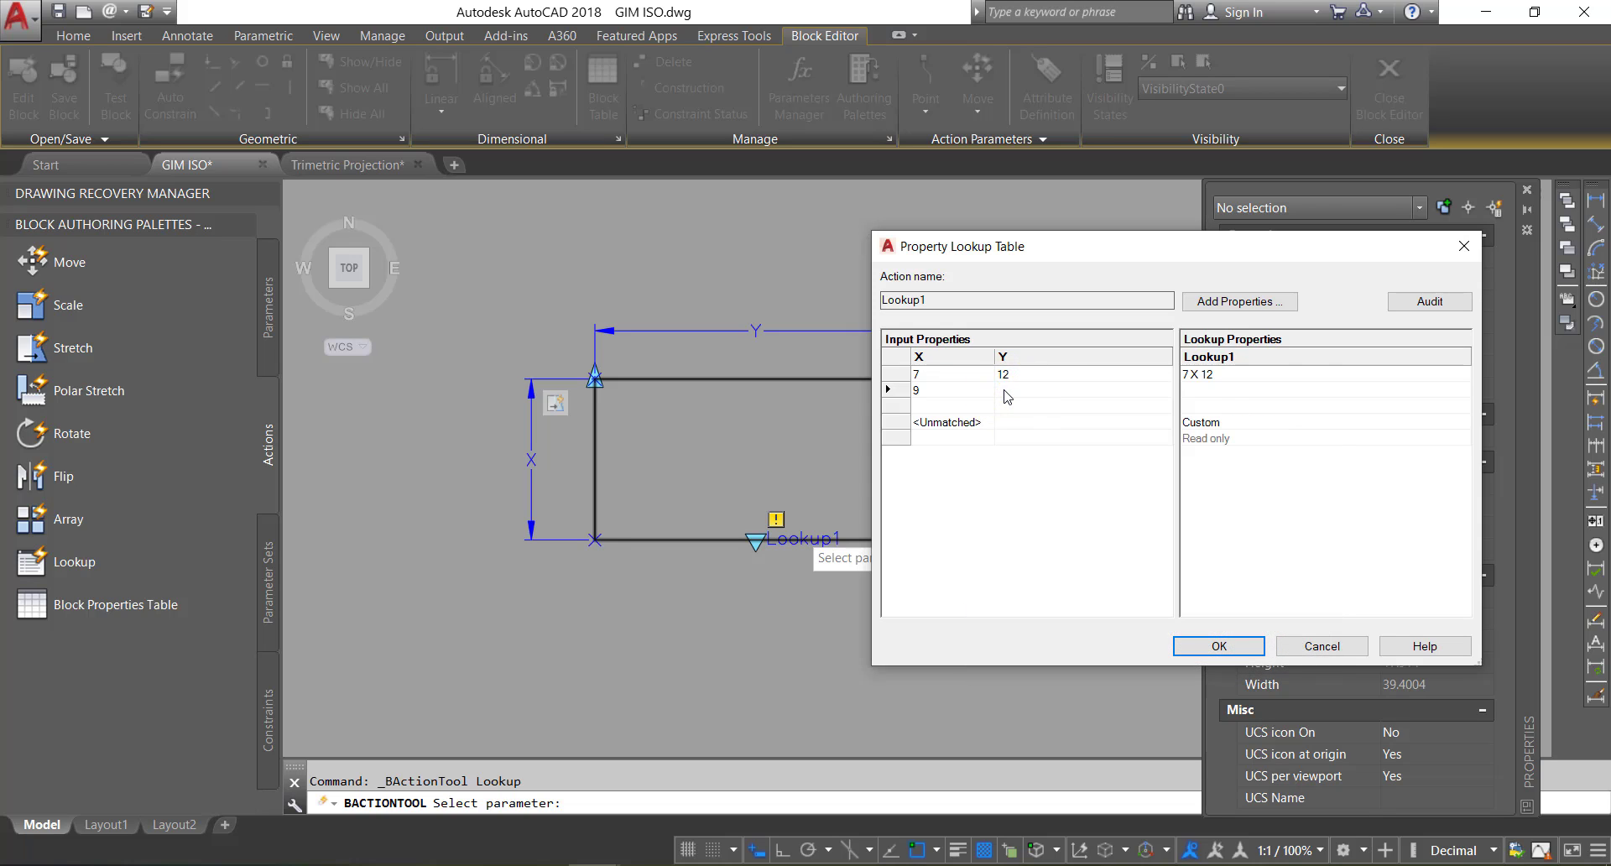
type("5")
left_click(1225, 387)
left_click(959, 406)
left_click(1012, 405)
type("17")
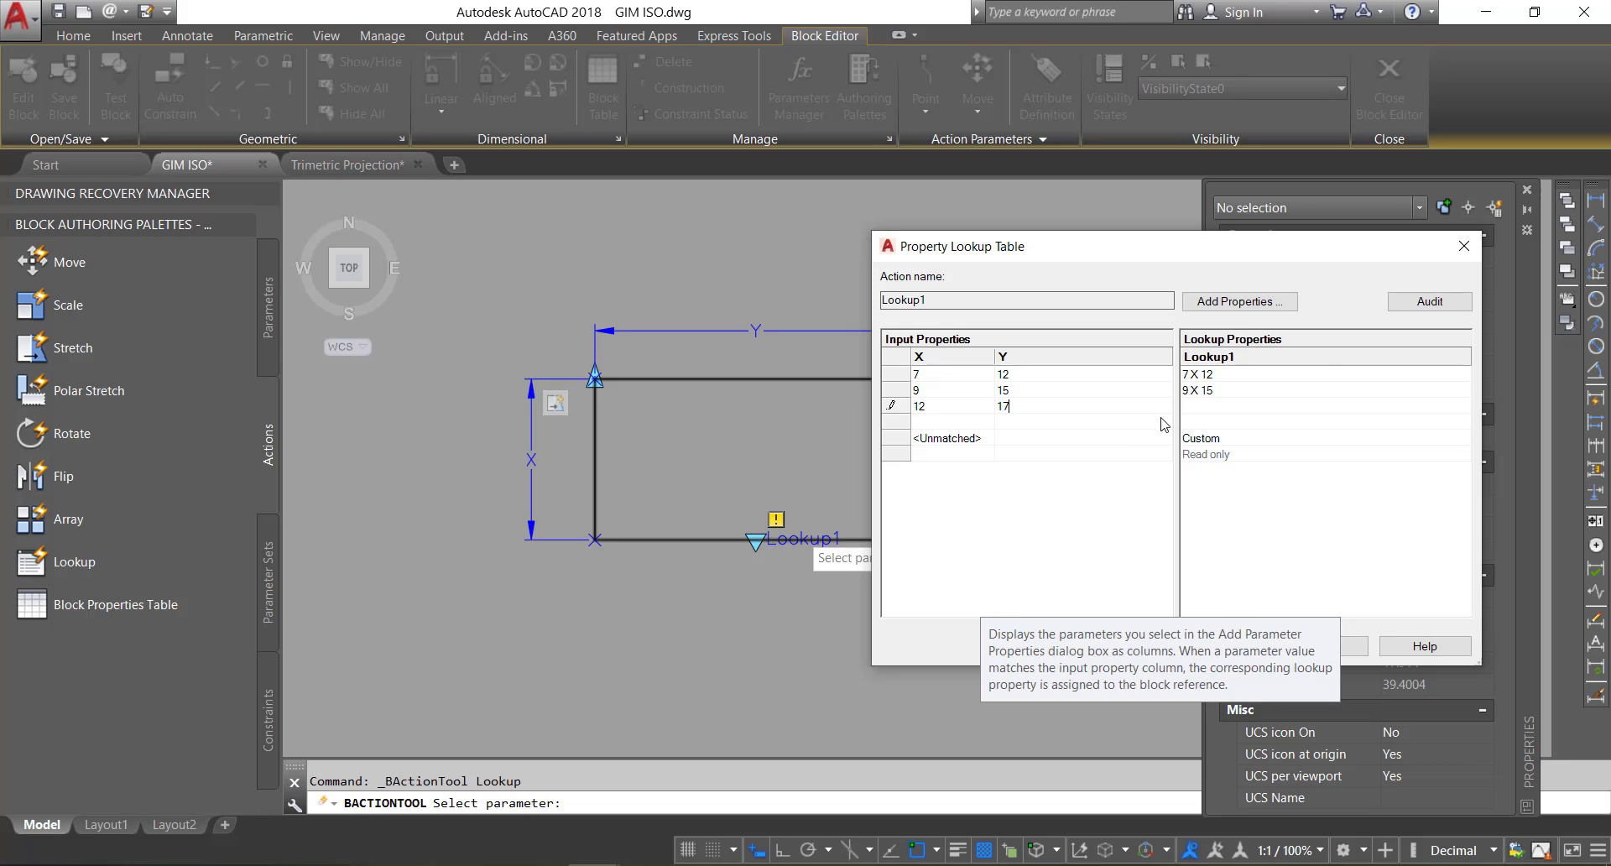
left_click(1181, 406)
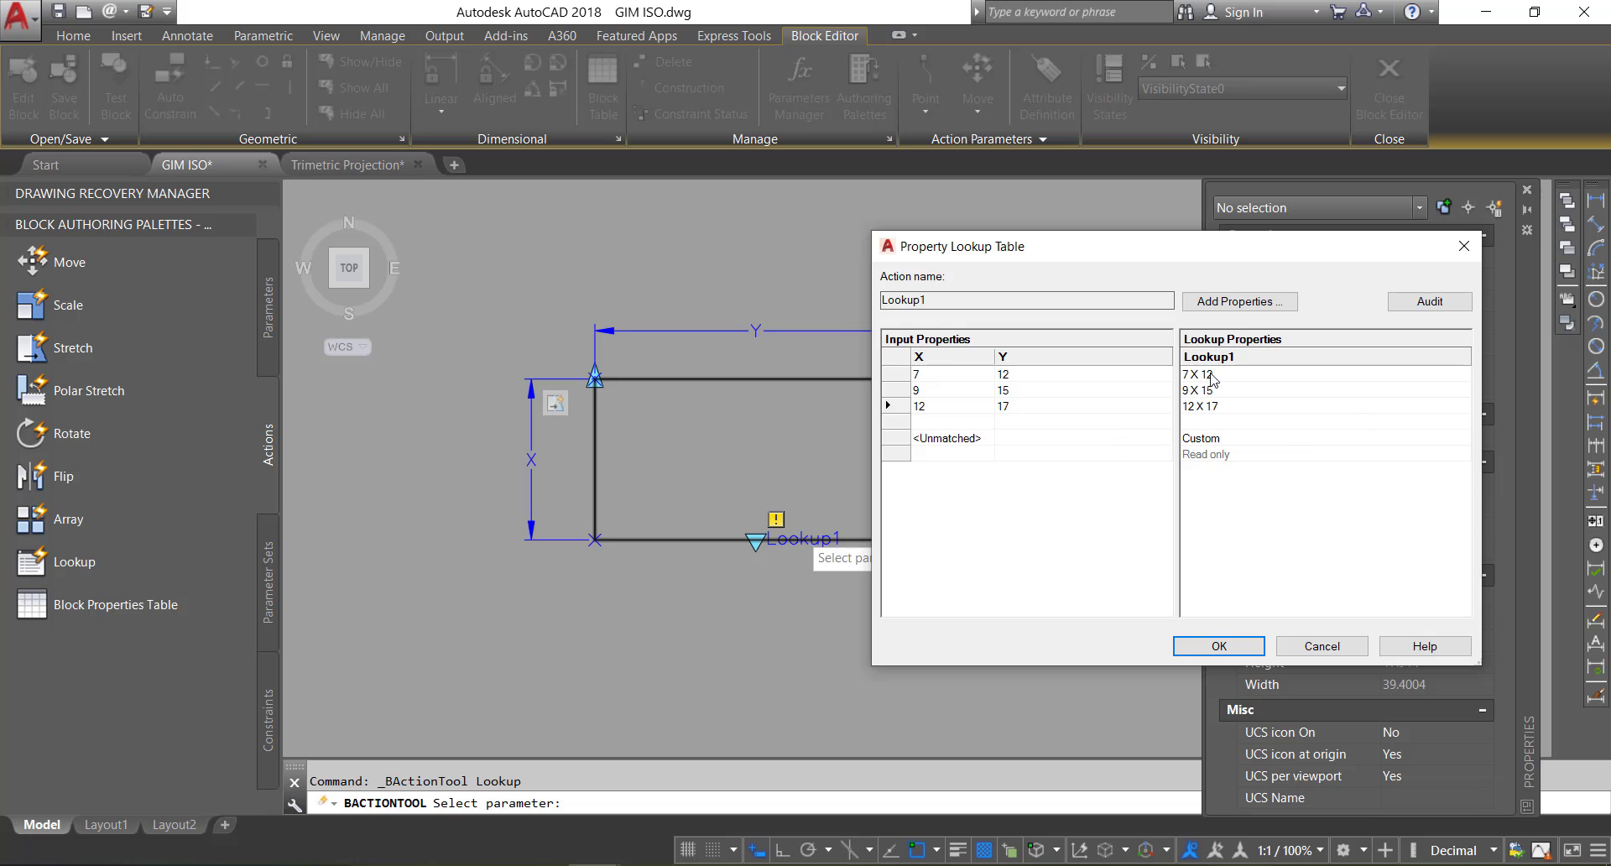
left_click(1219, 646)
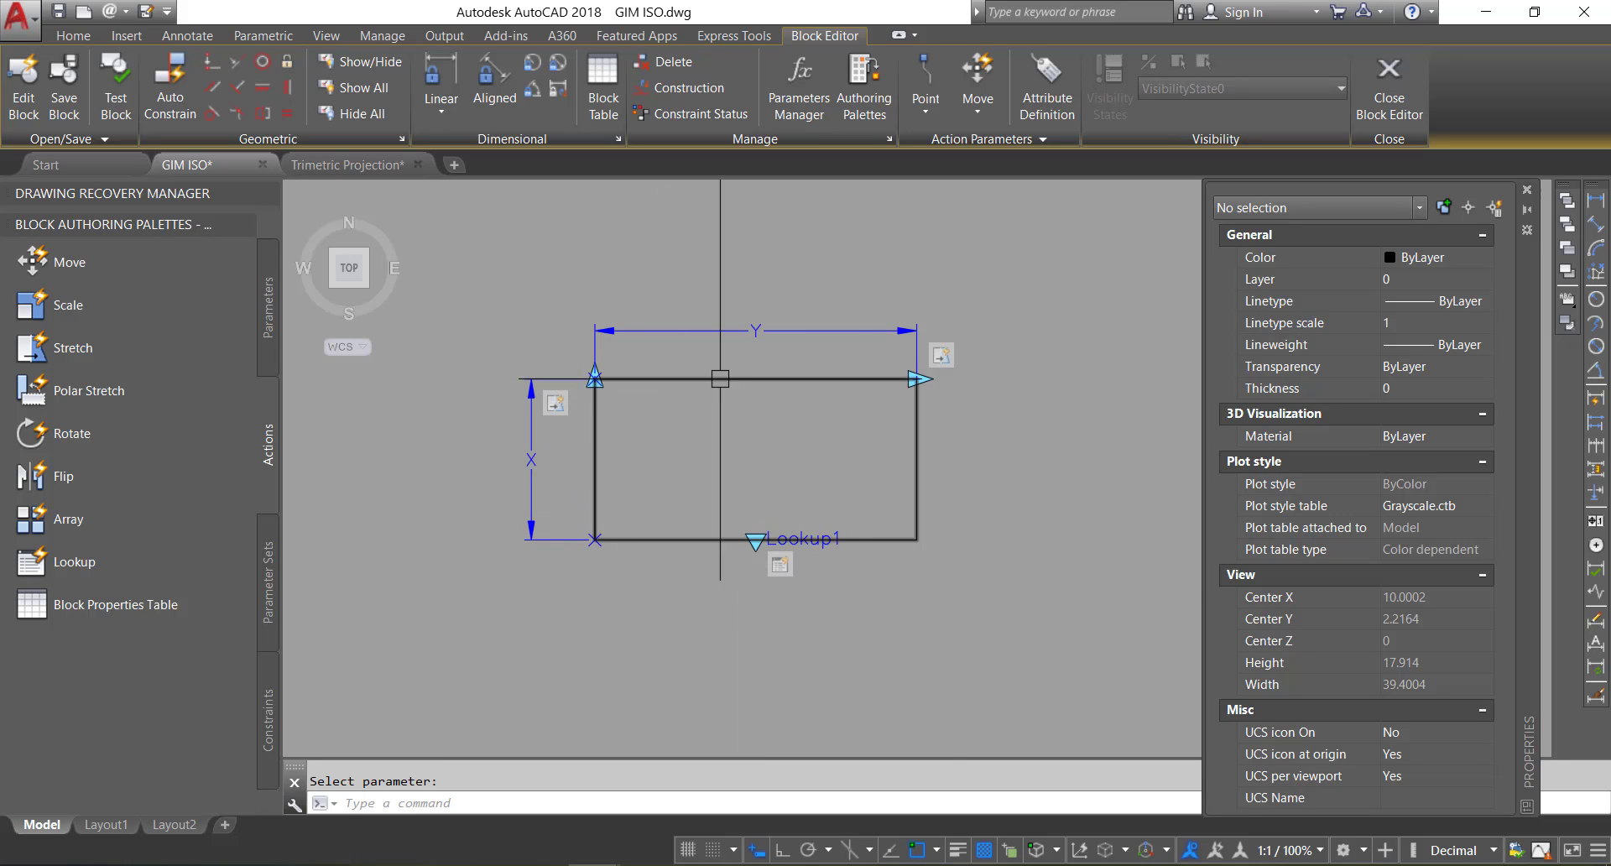
Step: Test the block, switching the rectangle to 7 X 12 and then 9 X 15 via the lookup grip
left_click(116, 112)
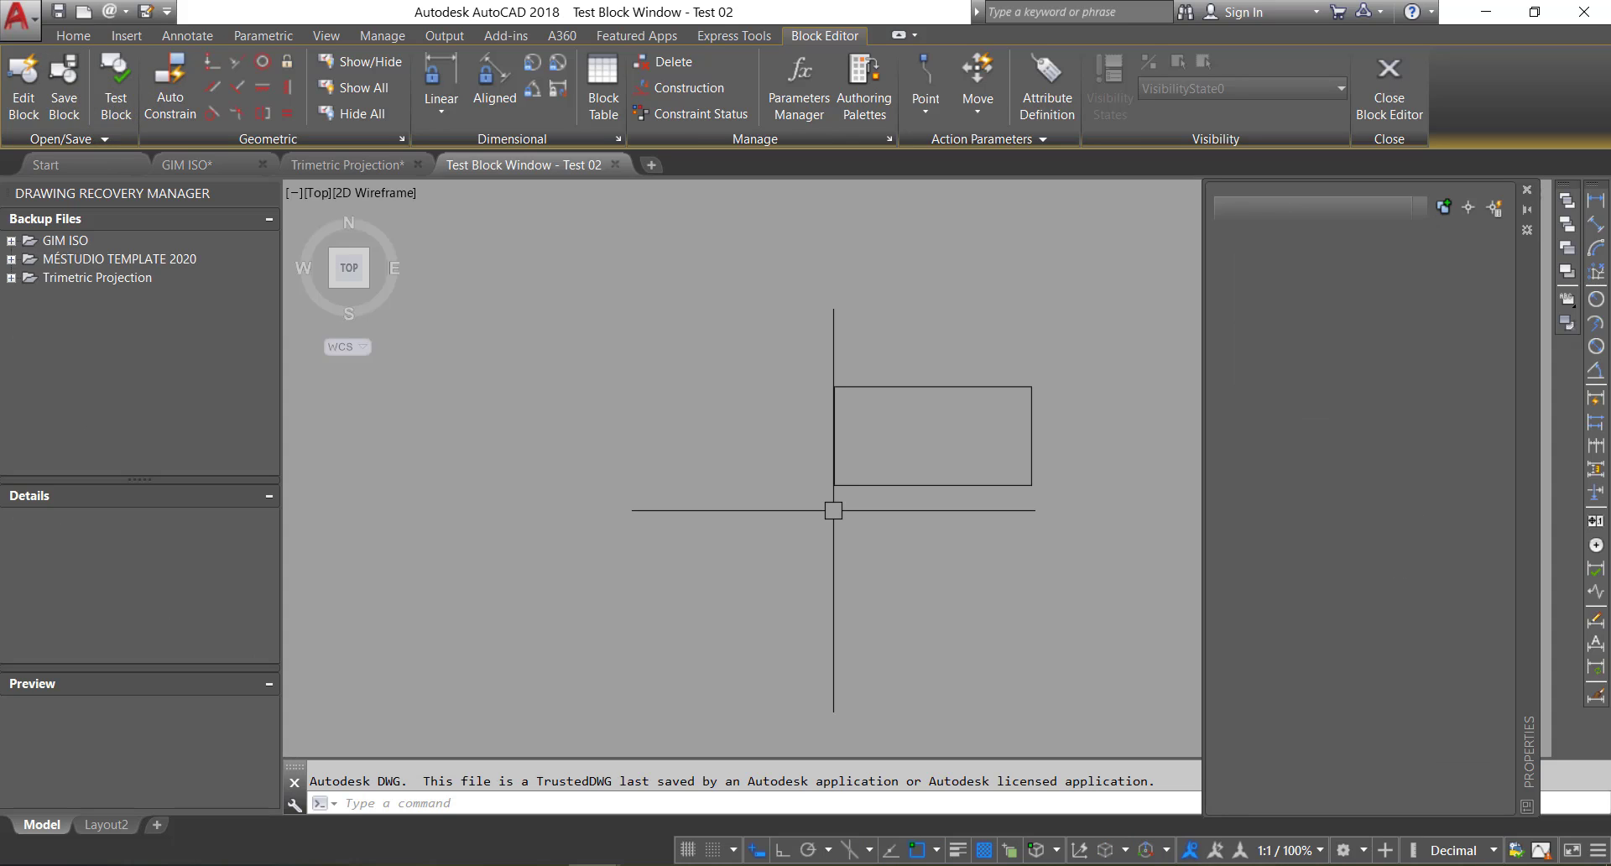
left_click(908, 478)
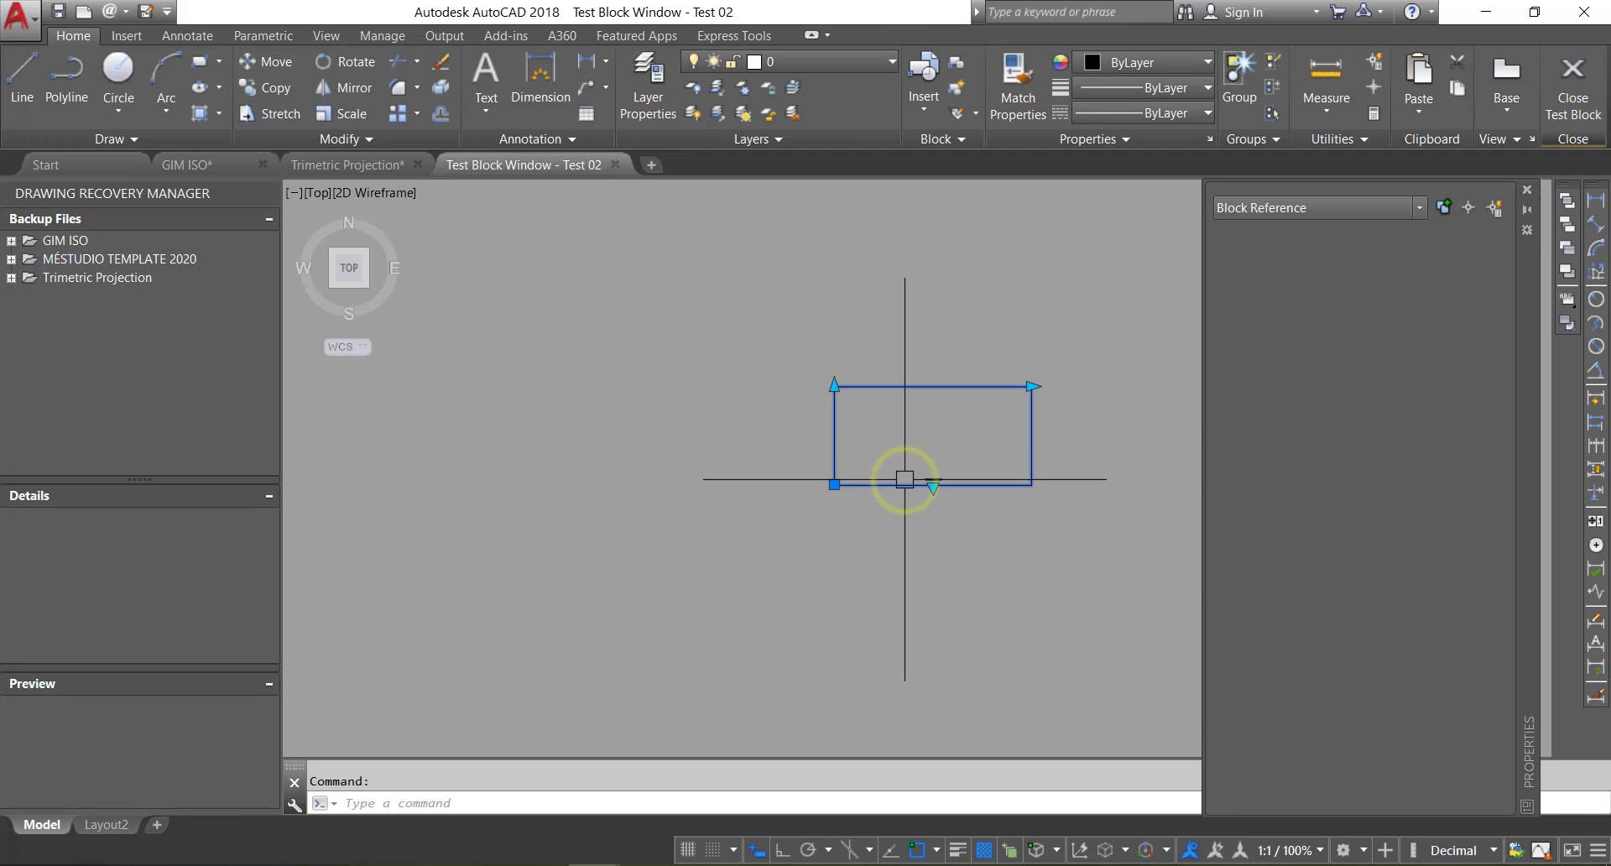
middle_click_drag(947, 438, 780, 486)
scroll(781, 486, "up", 2)
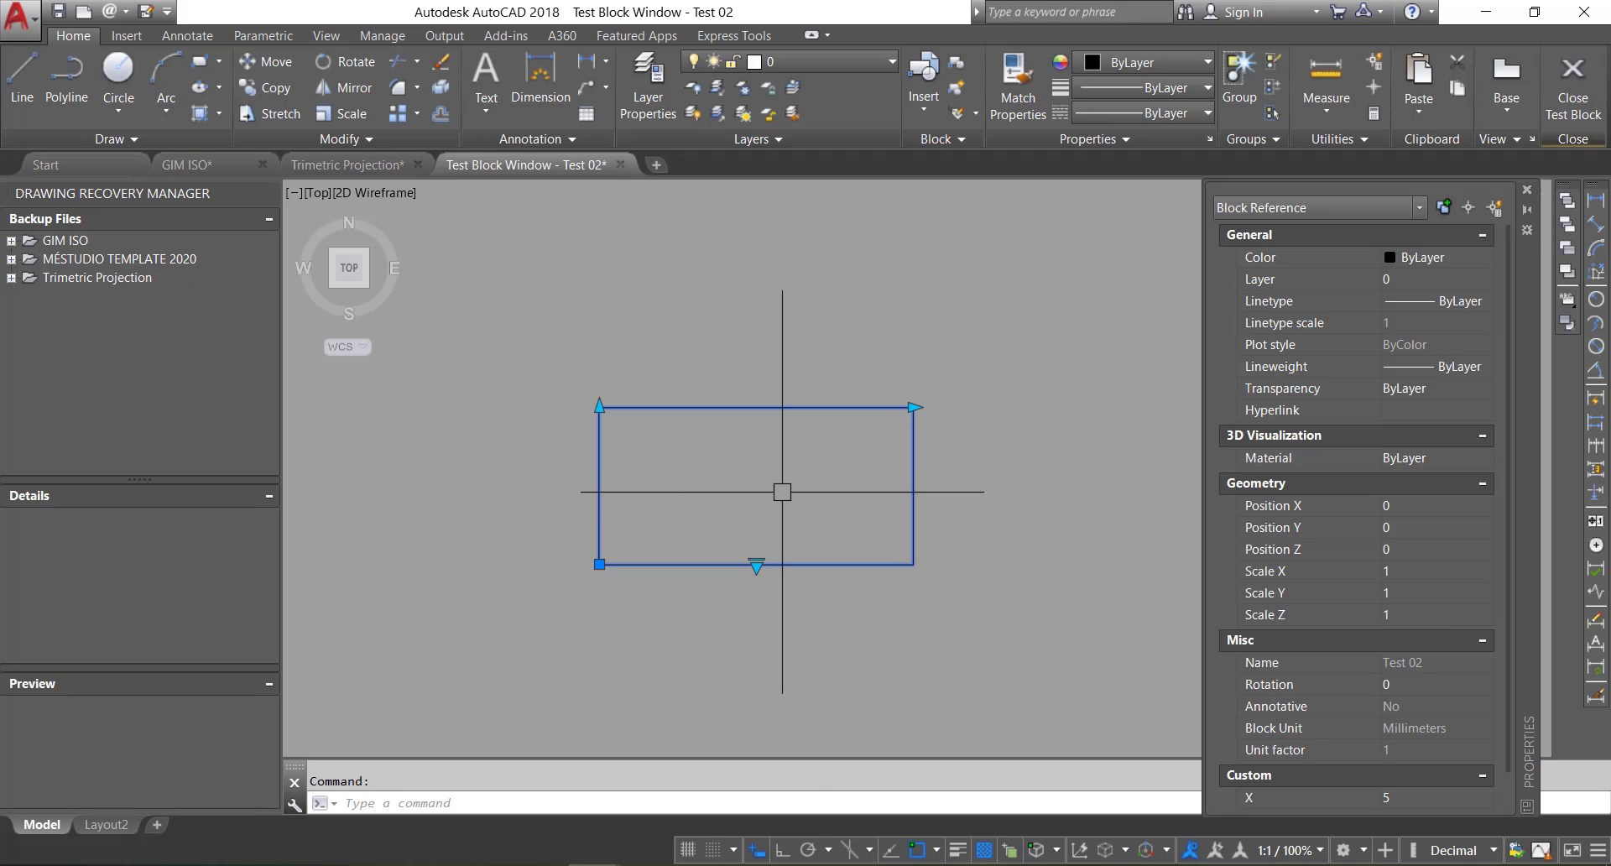
left_click(756, 564)
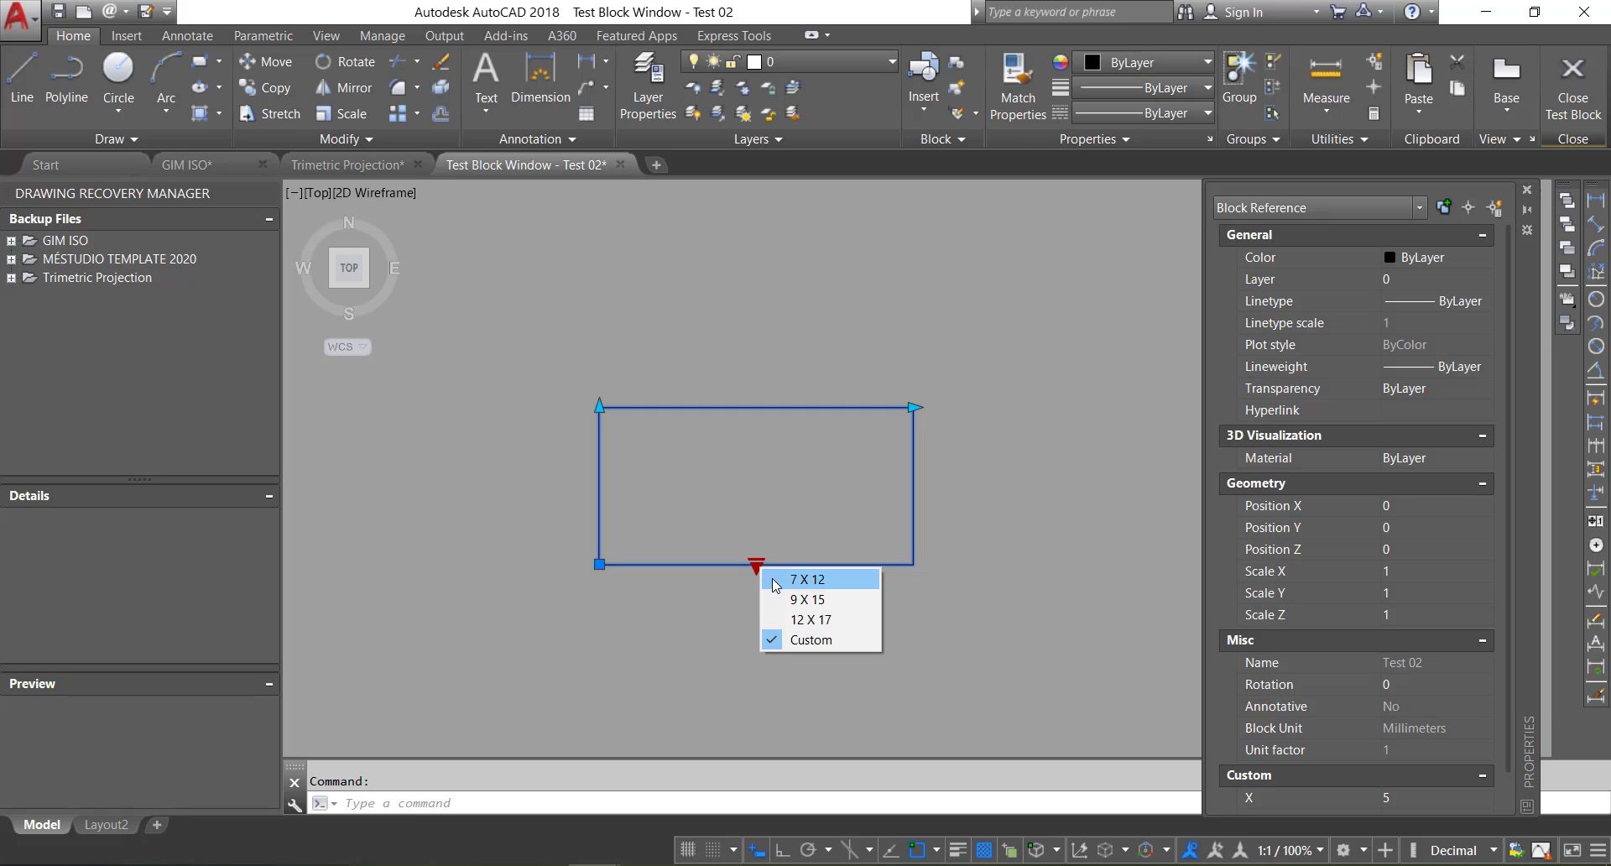
left_click(772, 579)
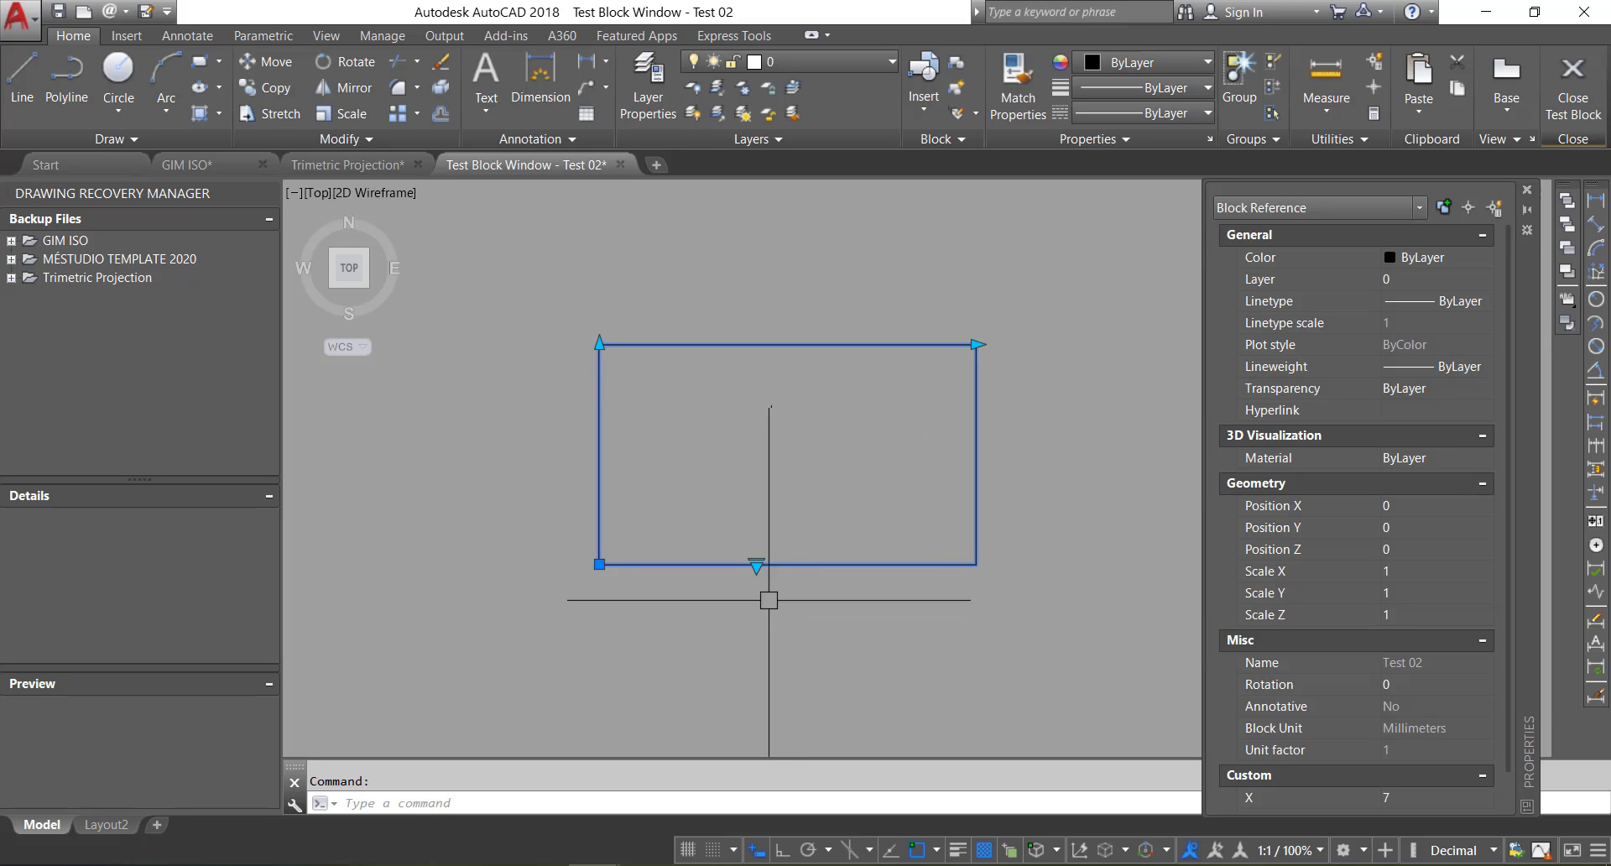
left_click(756, 564)
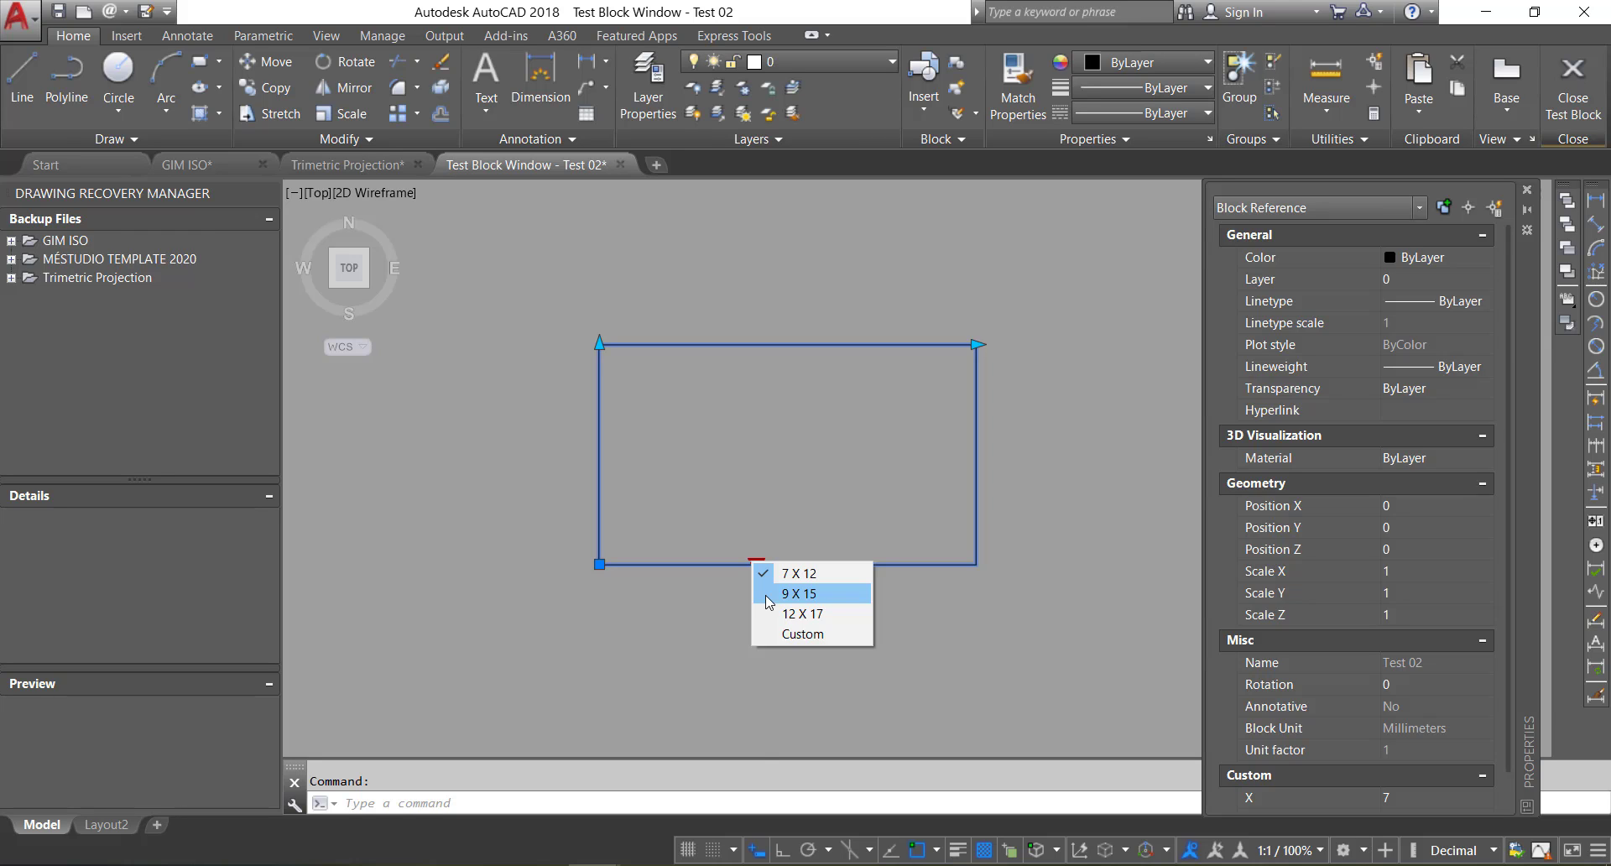
left_click(765, 595)
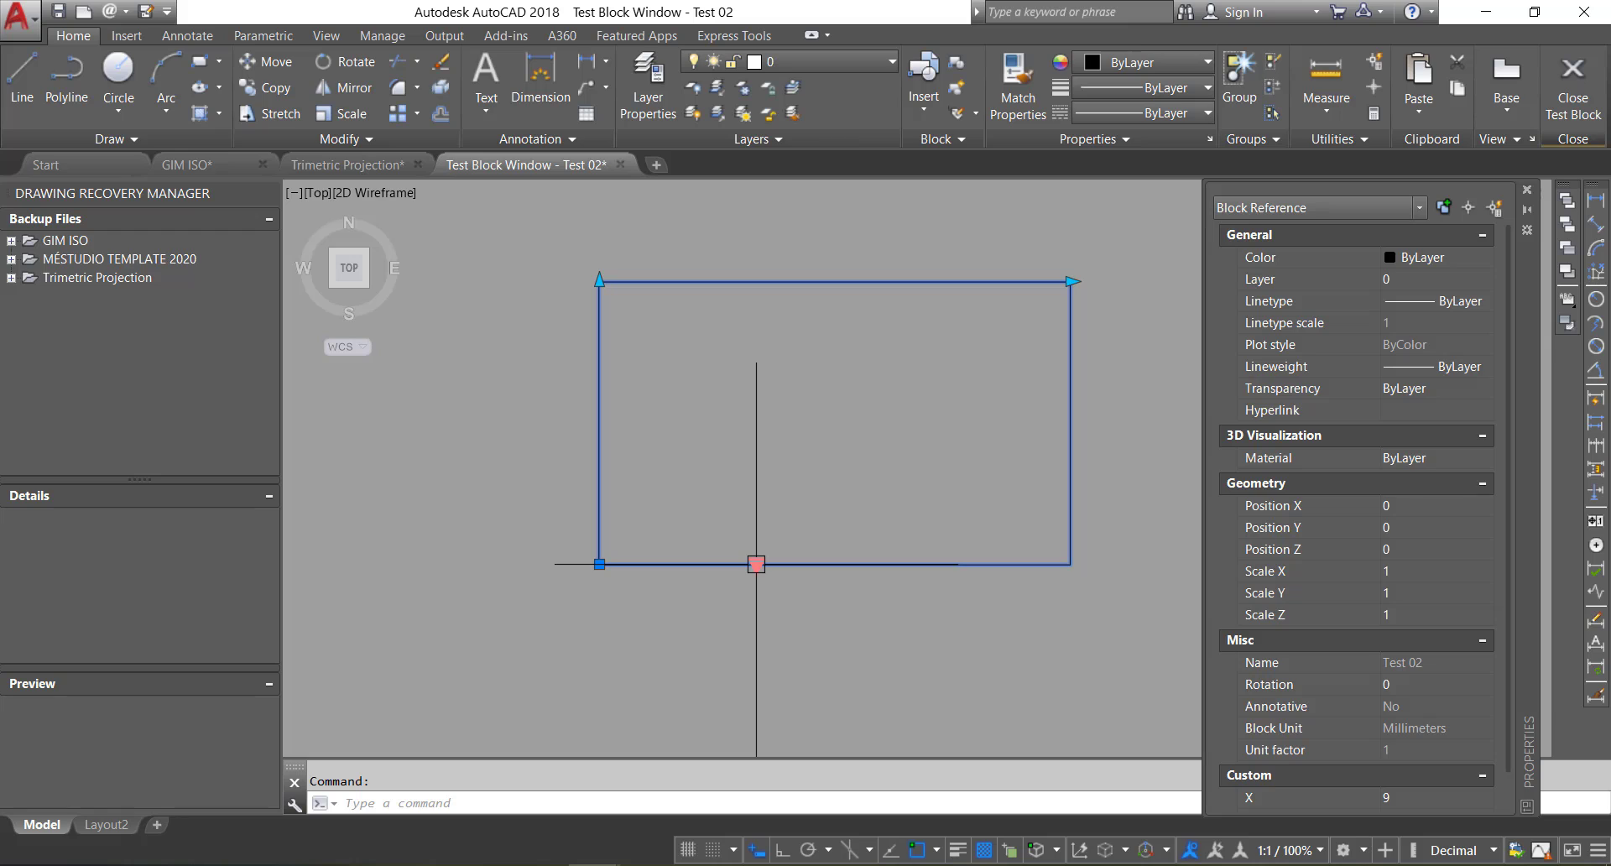
Step: Stretch the rectangle's right edge inward, then reset it to the 7 X 12 lookup size
left_click(756, 564)
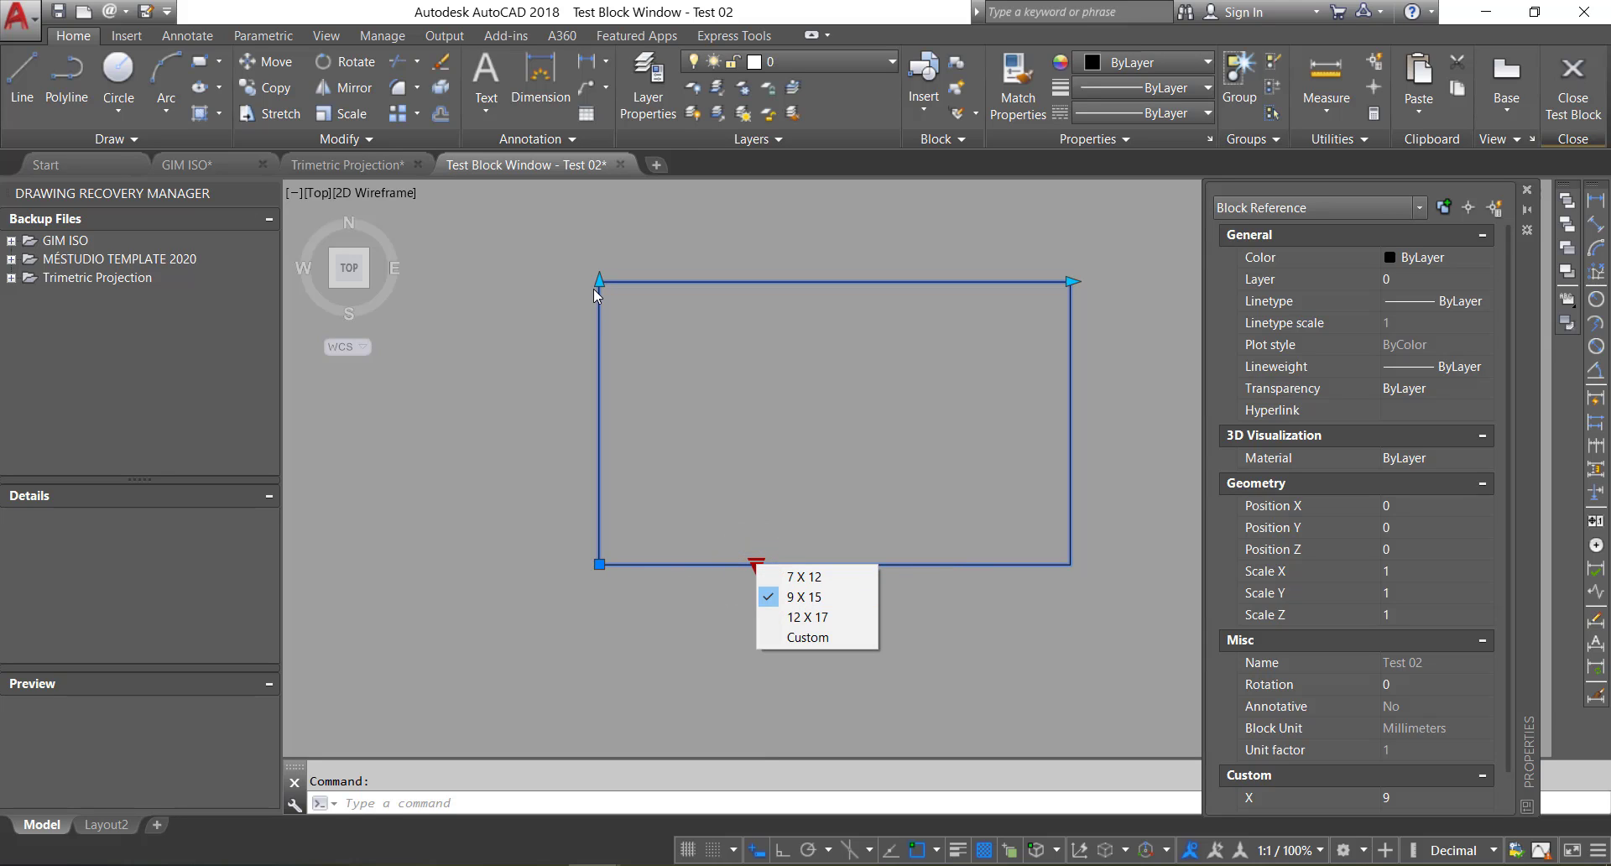
left_click(757, 549)
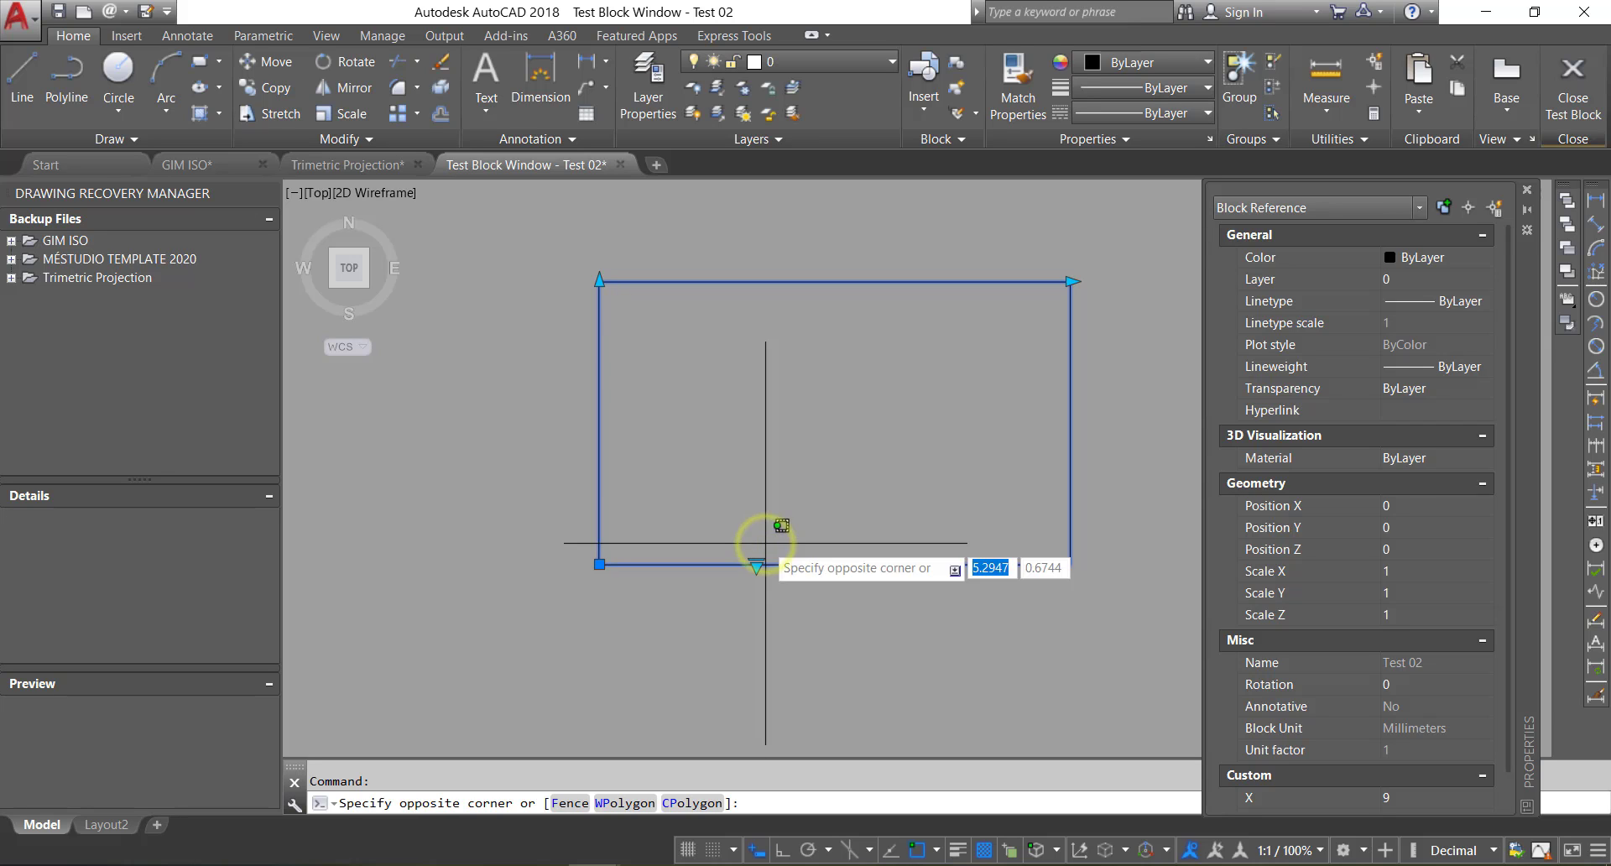
left_click(1073, 281)
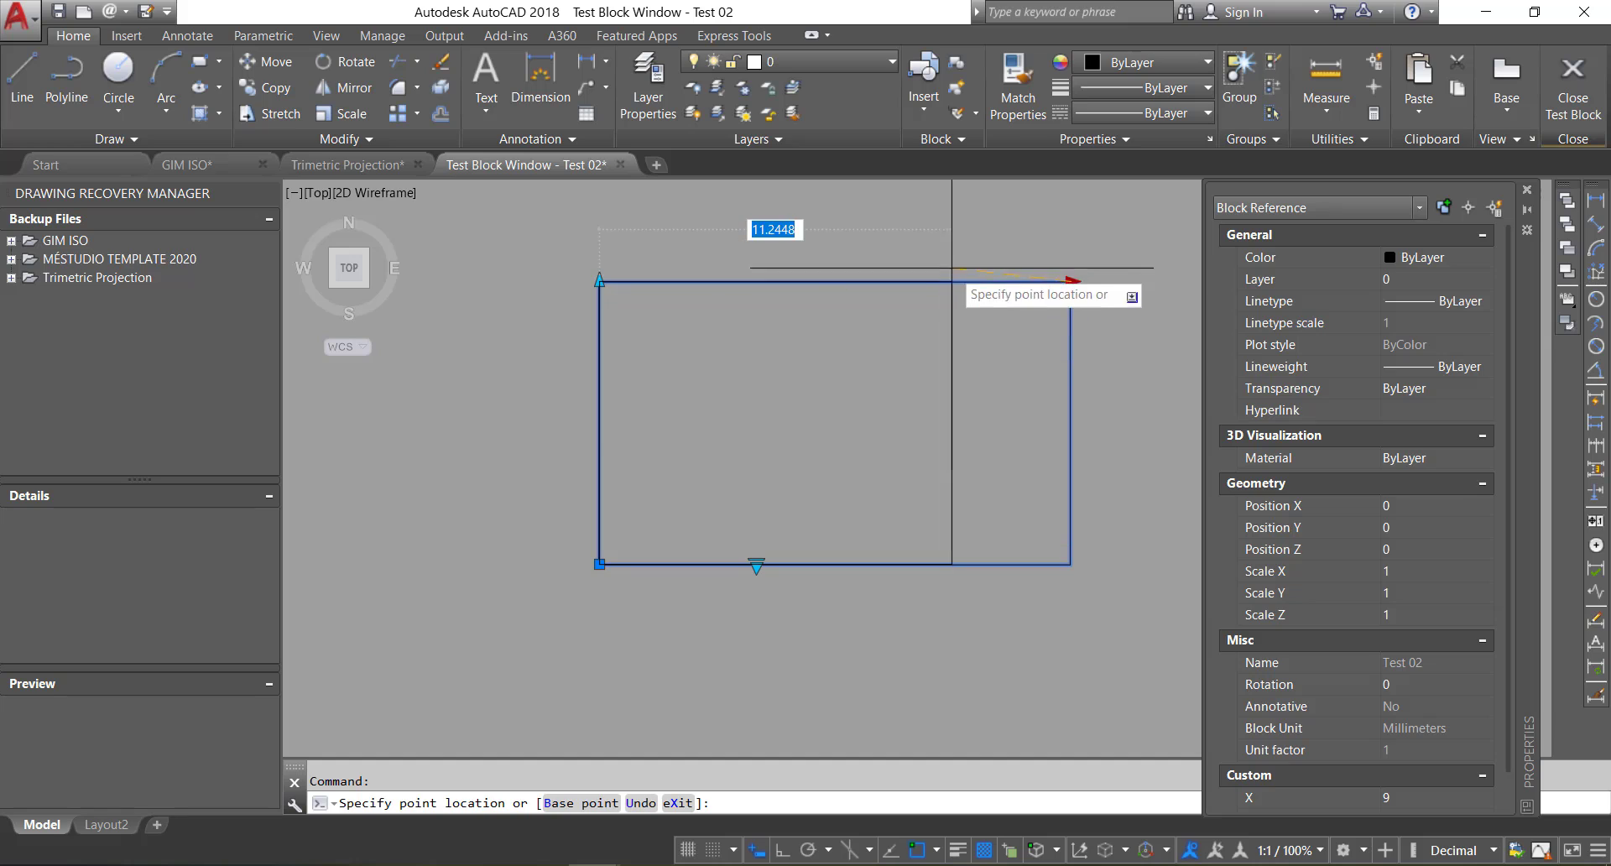
left_click(940, 340)
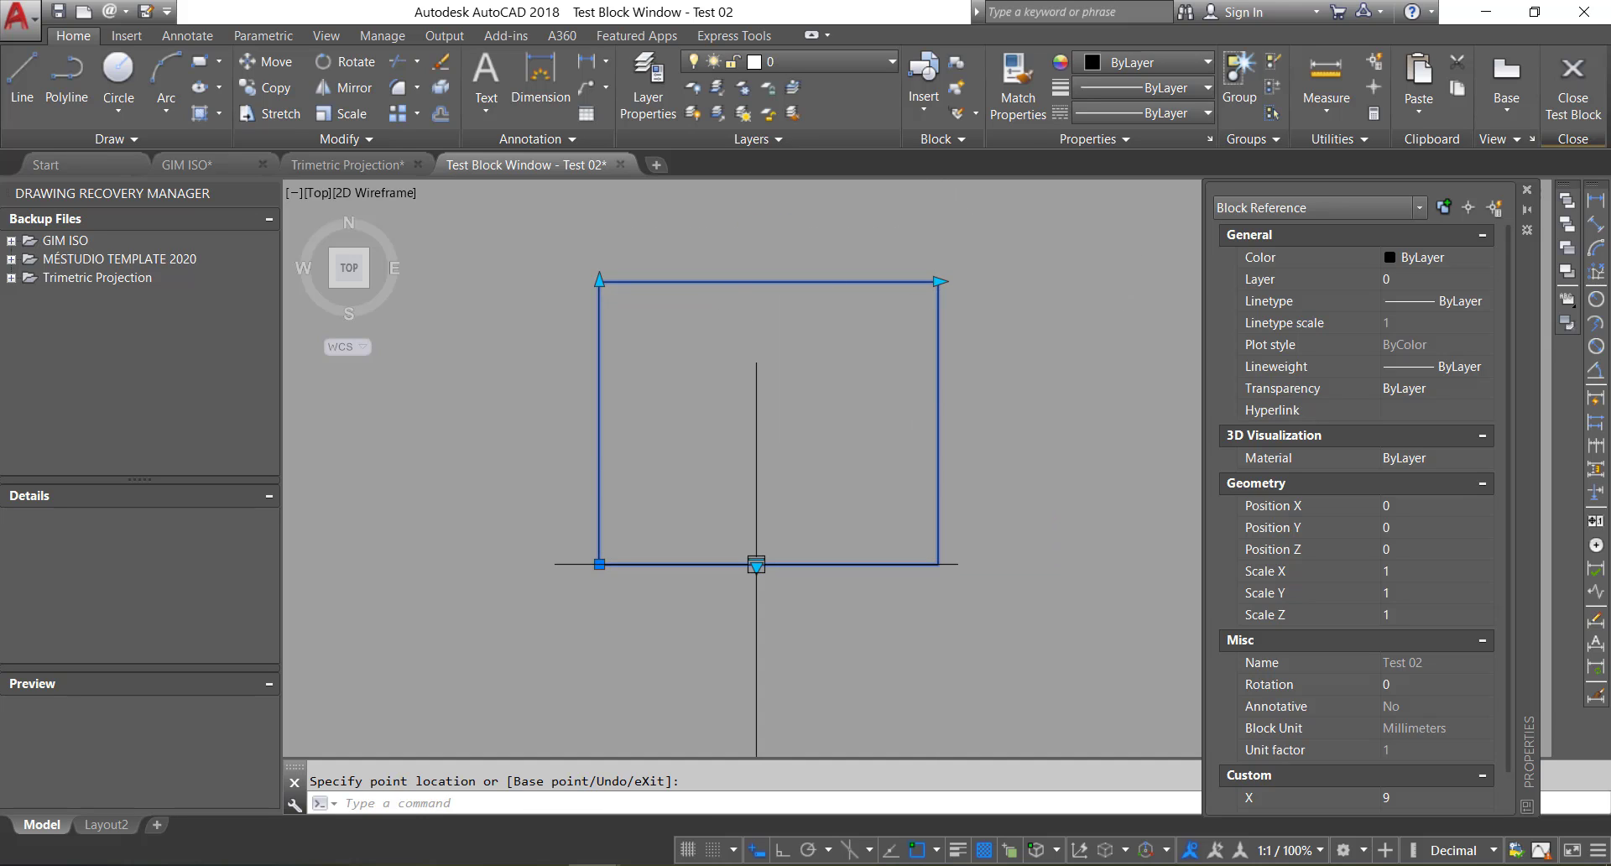
left_click(756, 564)
left_click(790, 576)
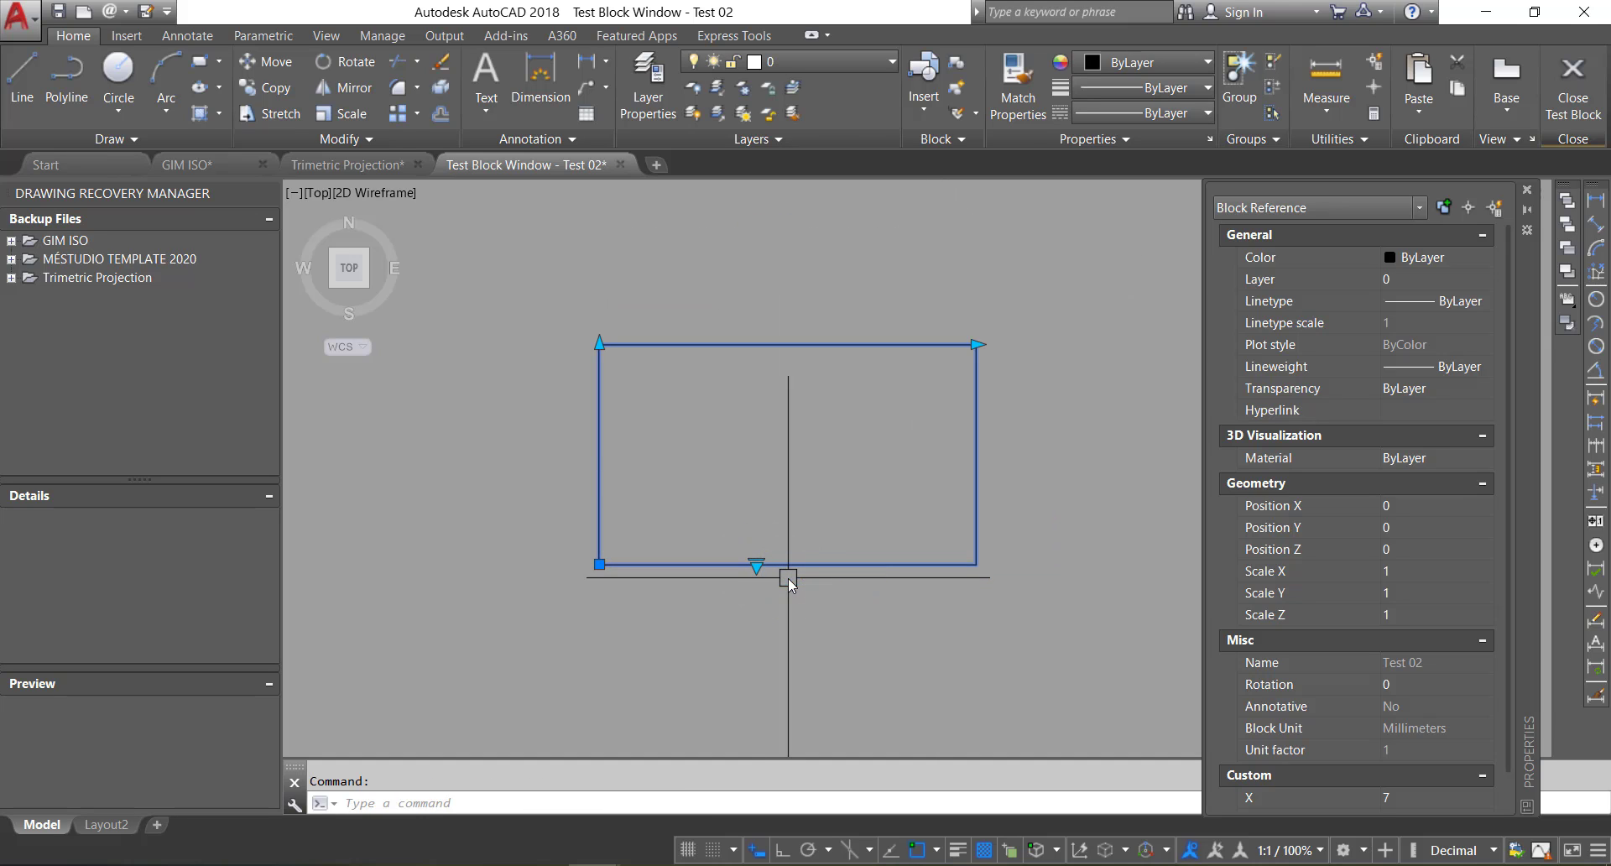
left_click(756, 563)
Step: Set the test rectangle back to 9 X 15 and close the Test Block Window
left_click(761, 599)
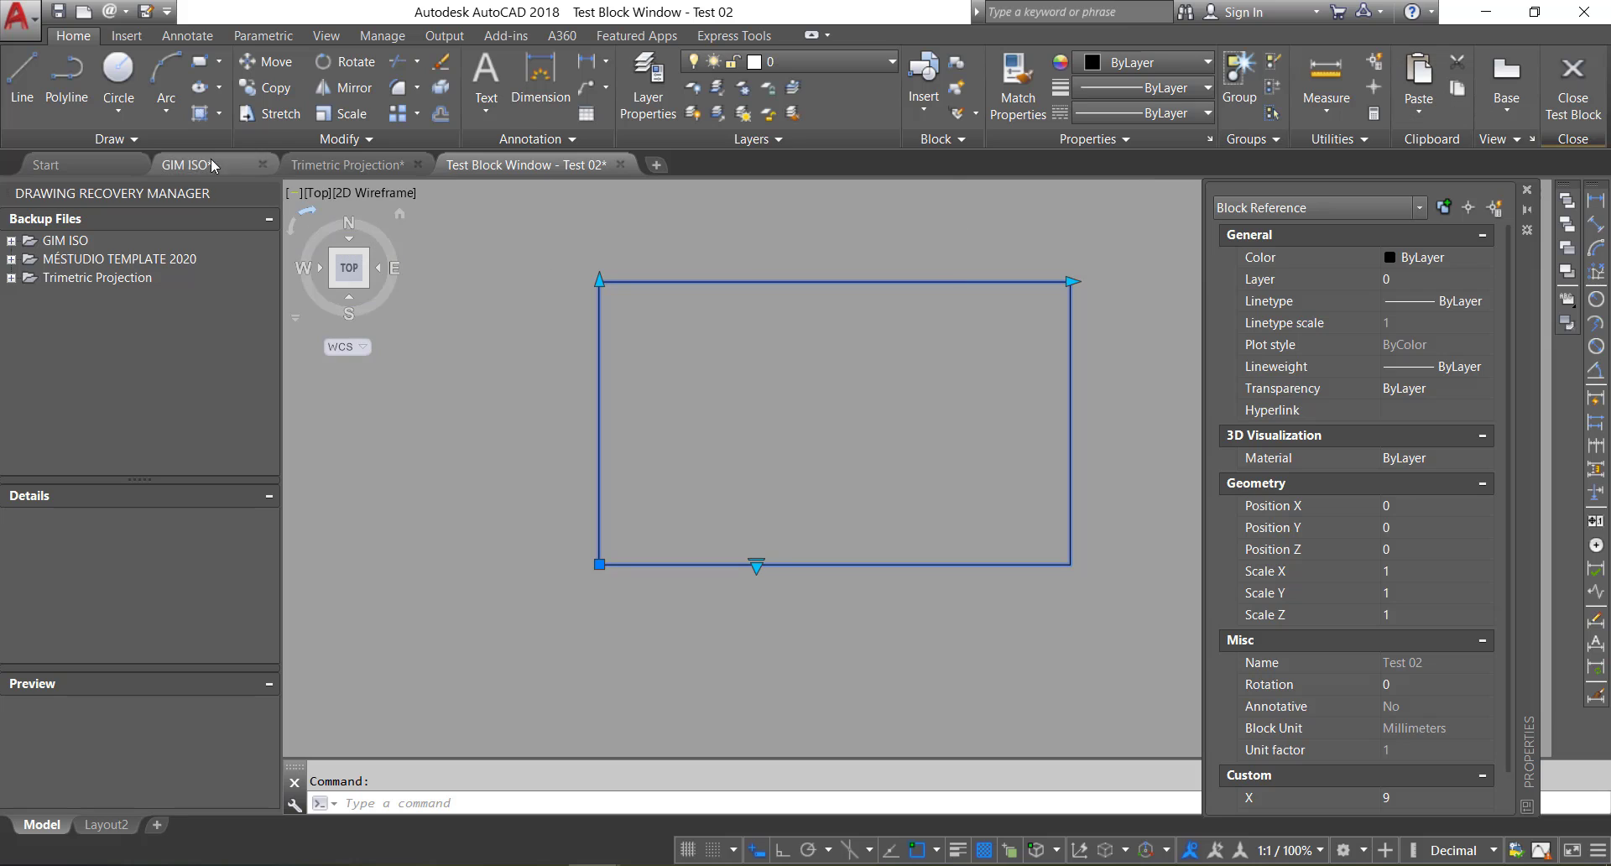
left_click(1592, 57)
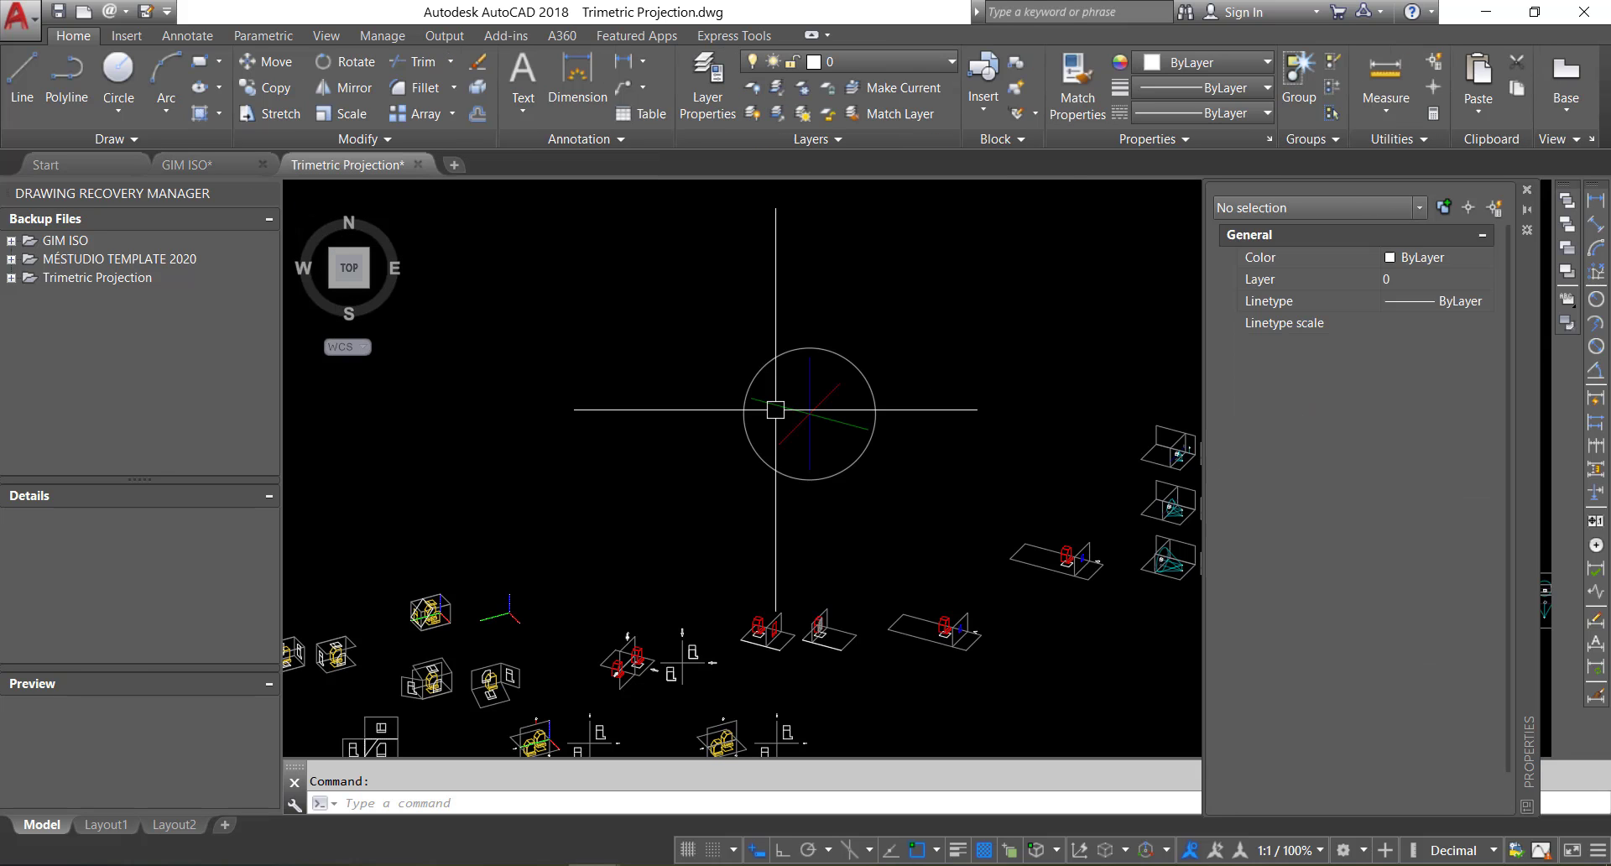
Step: Return to the GIM ISO drawing, cancelling the close so the Block Editor stays open
left_click(215, 163)
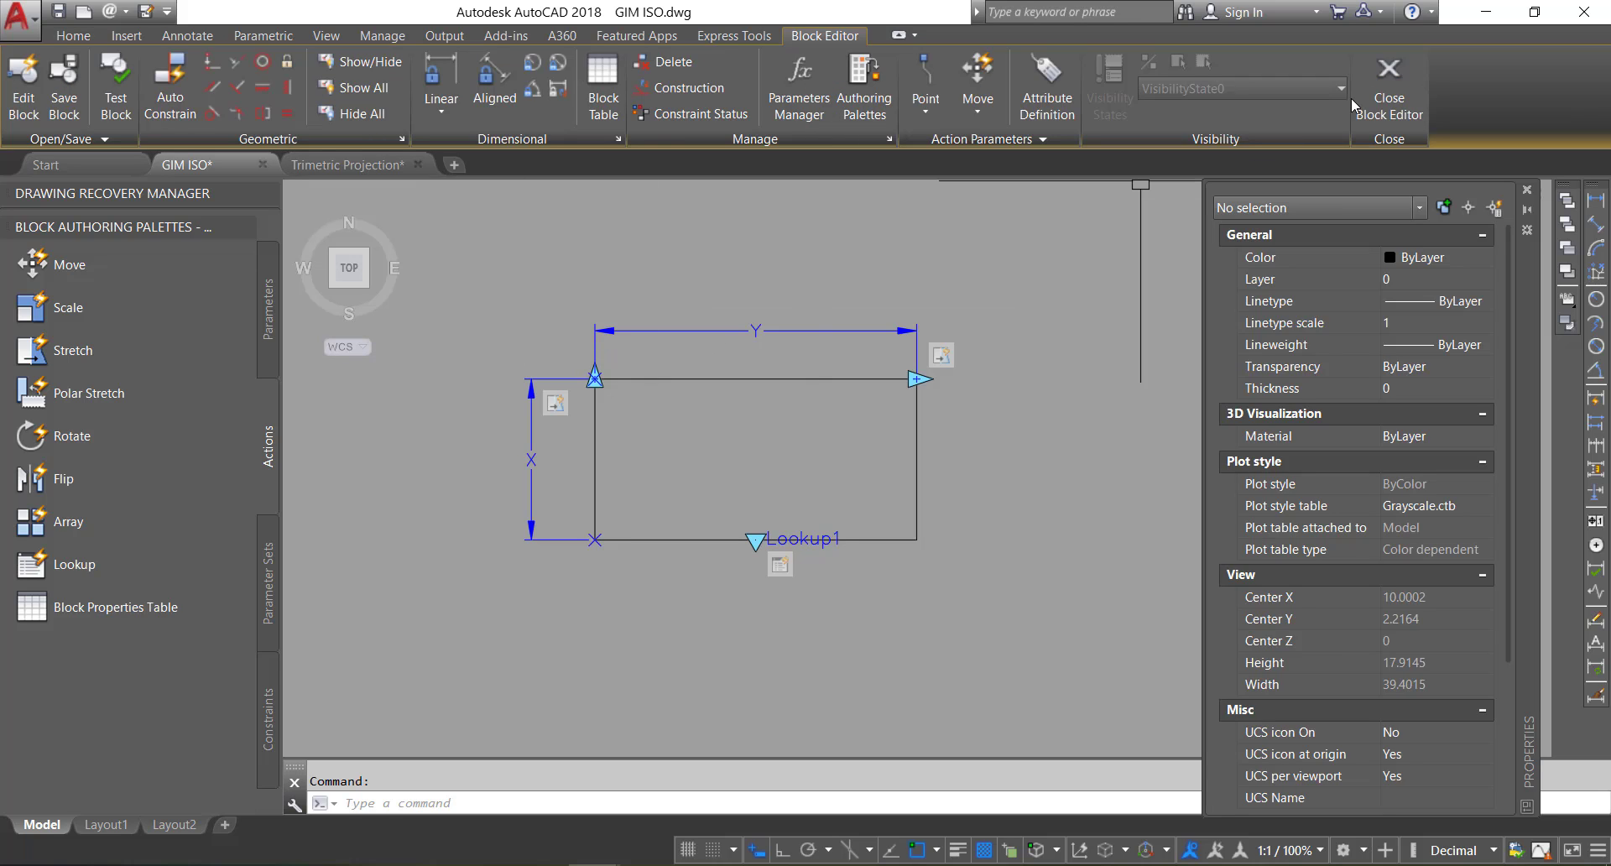
left_click(1388, 86)
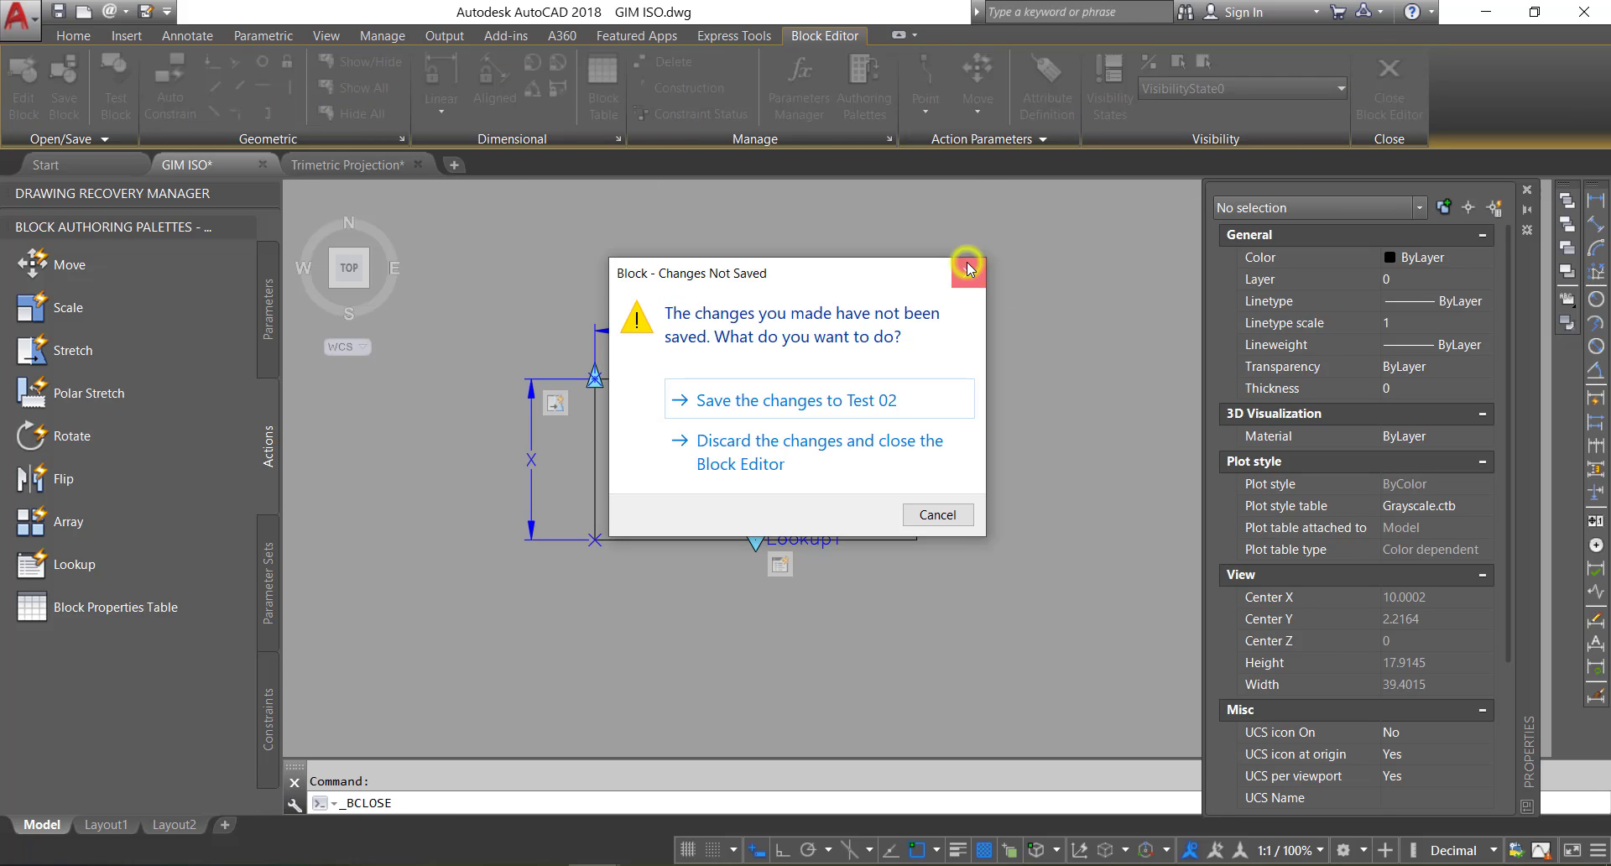
left_click(969, 269)
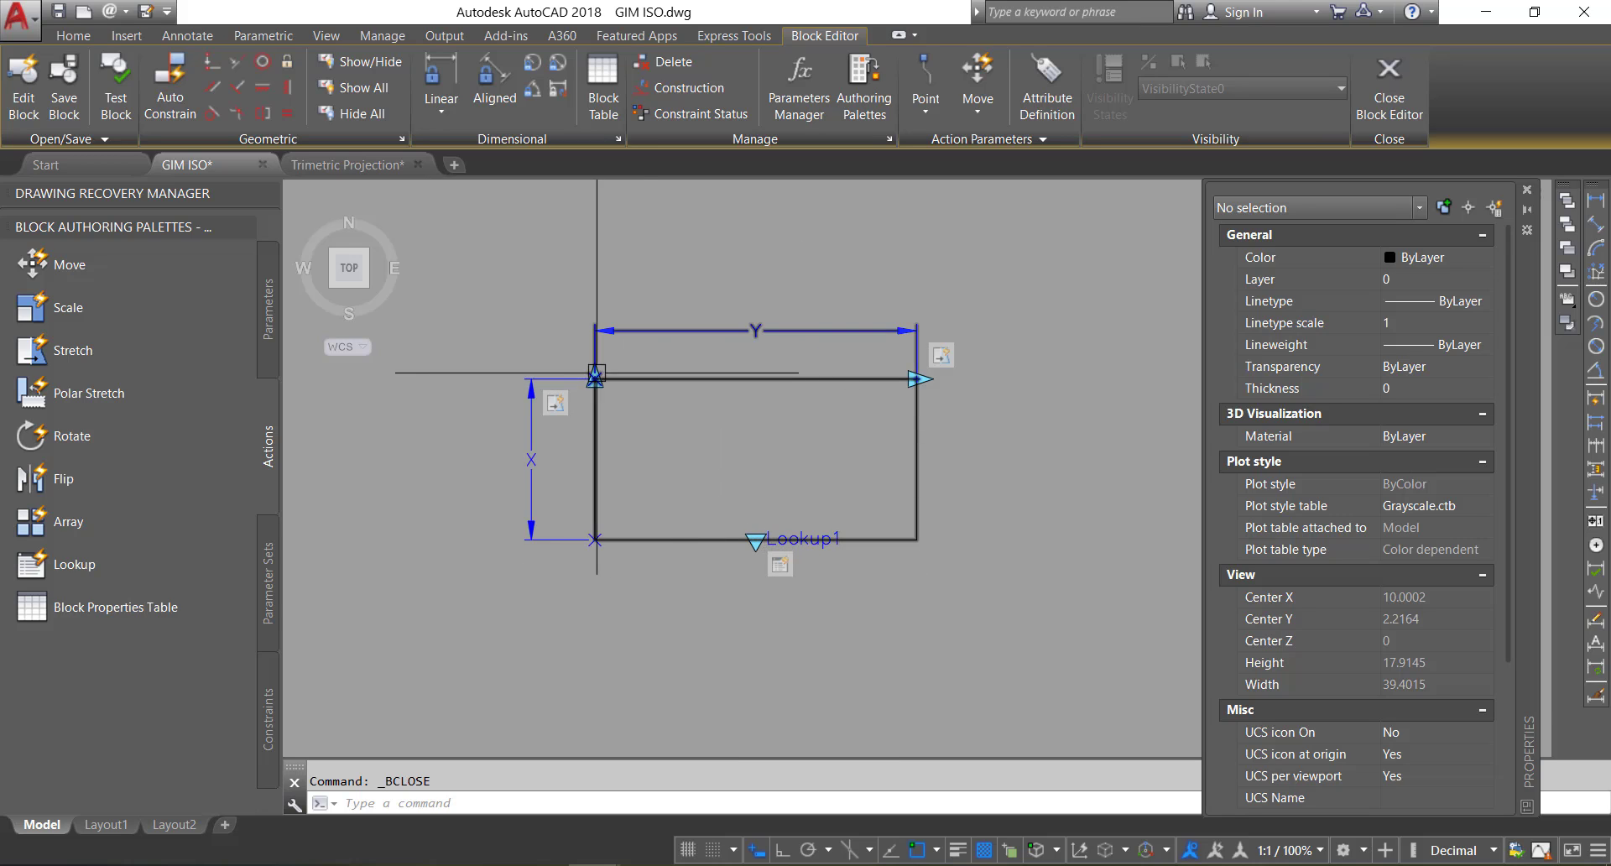
Step: Set Grip Display to 0 for the Y linear parameter, then for the X parameter
left_click(872, 325)
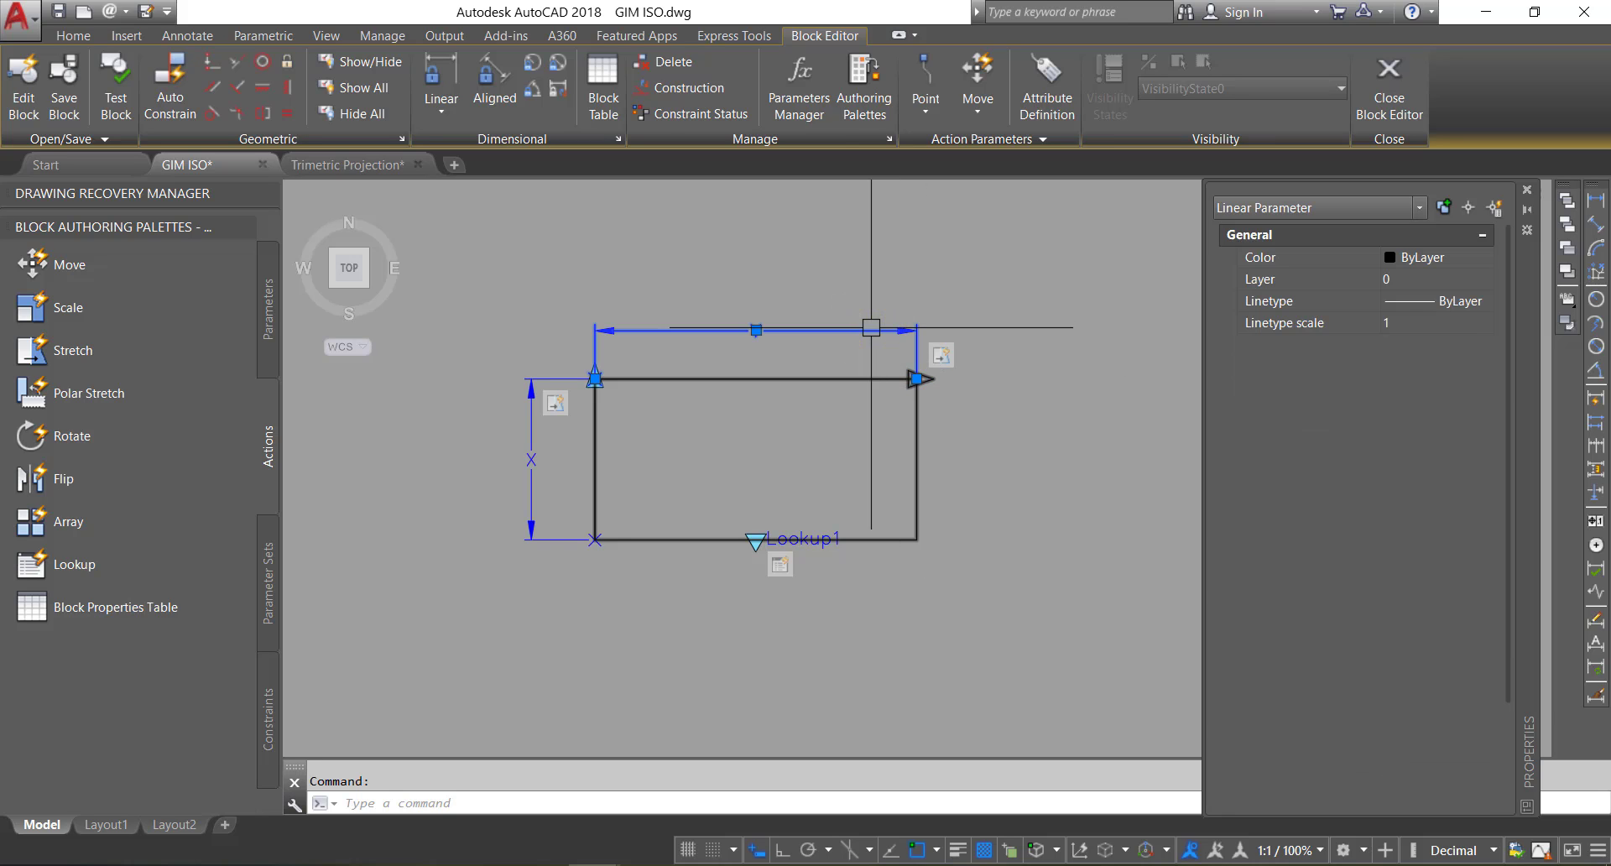
right_click(873, 328)
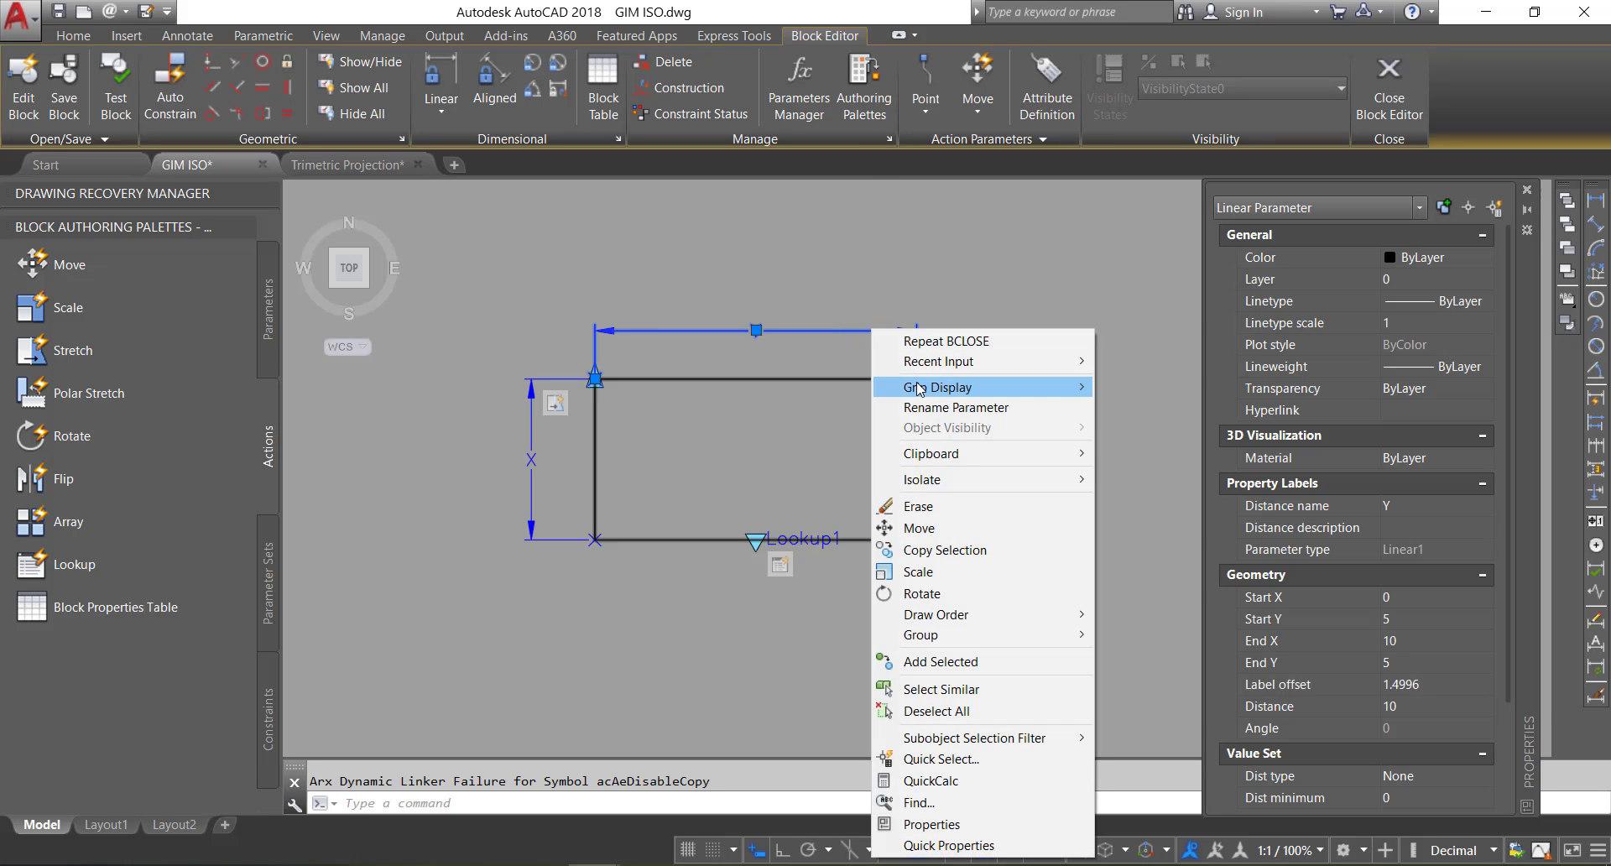
mouse_move(957, 388)
left_click(1108, 389)
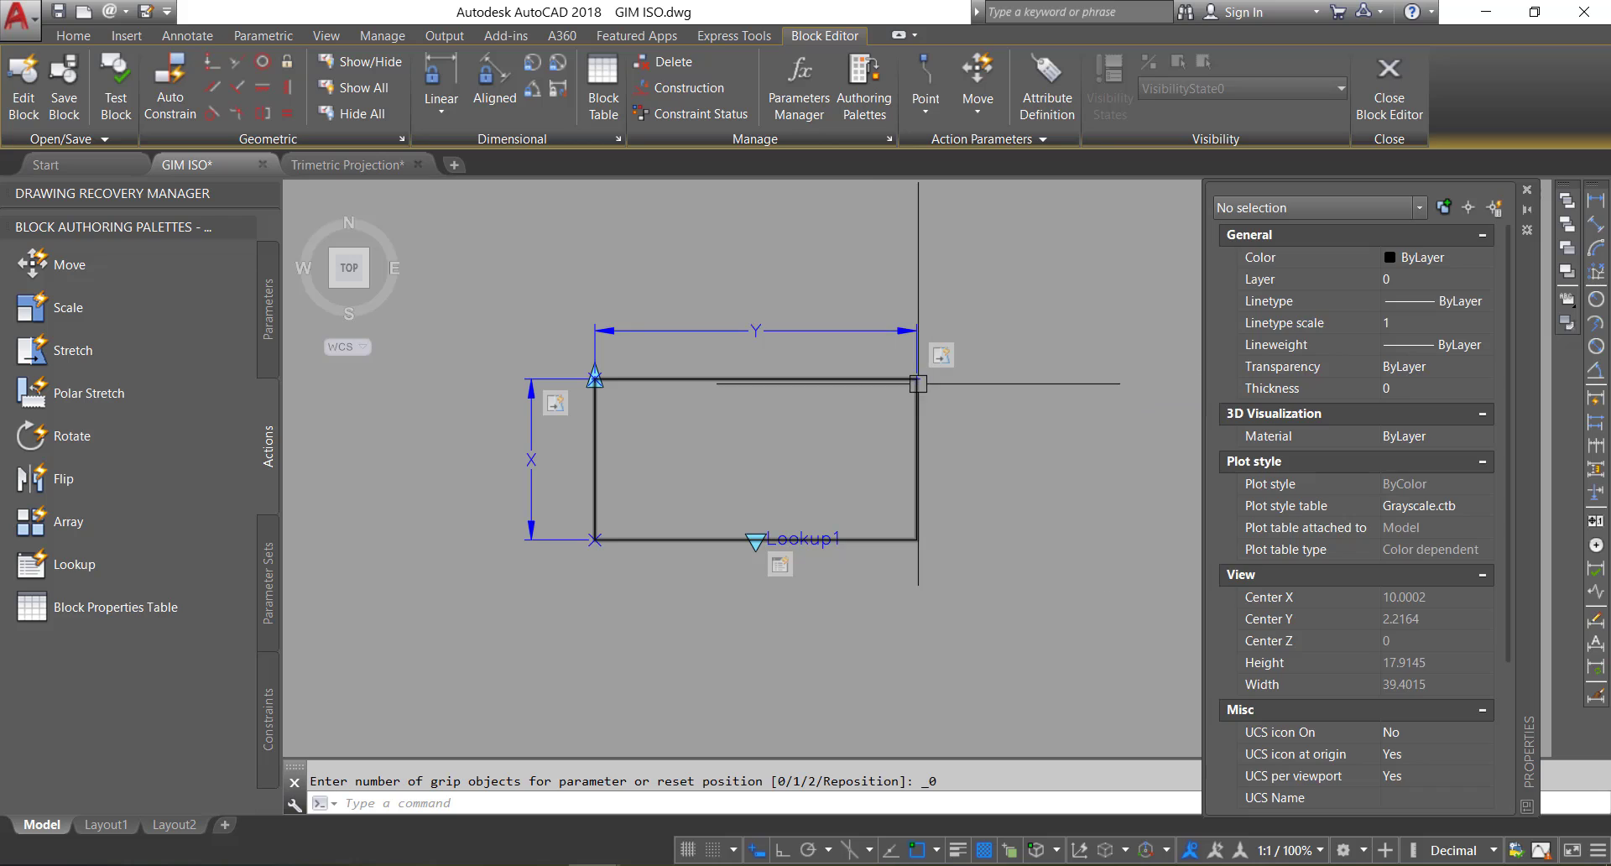
left_click(537, 379)
right_click(537, 379)
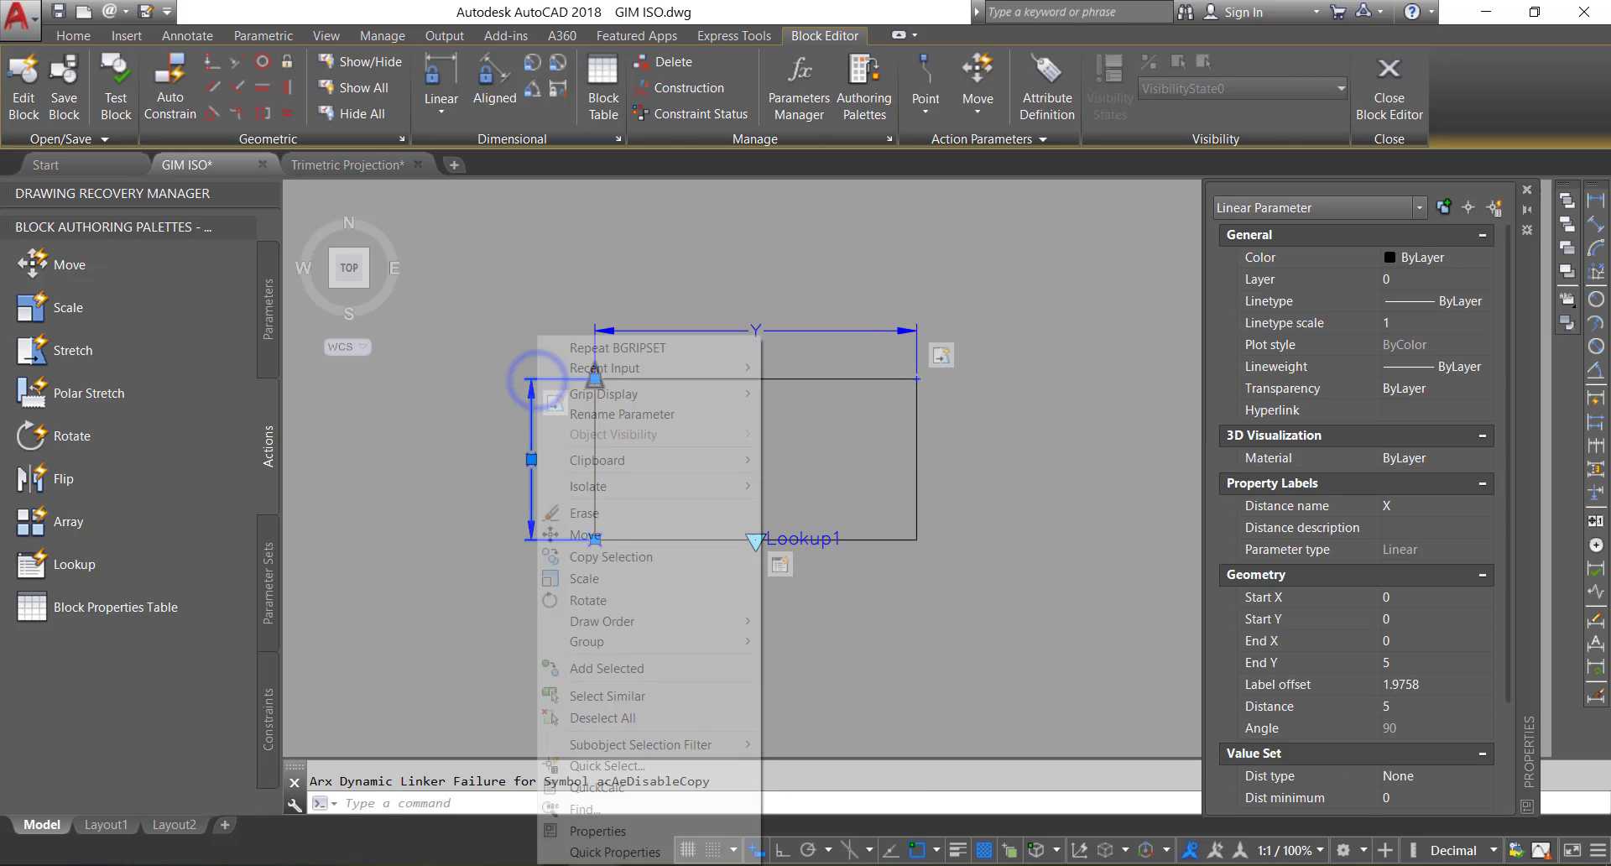
left_click(791, 393)
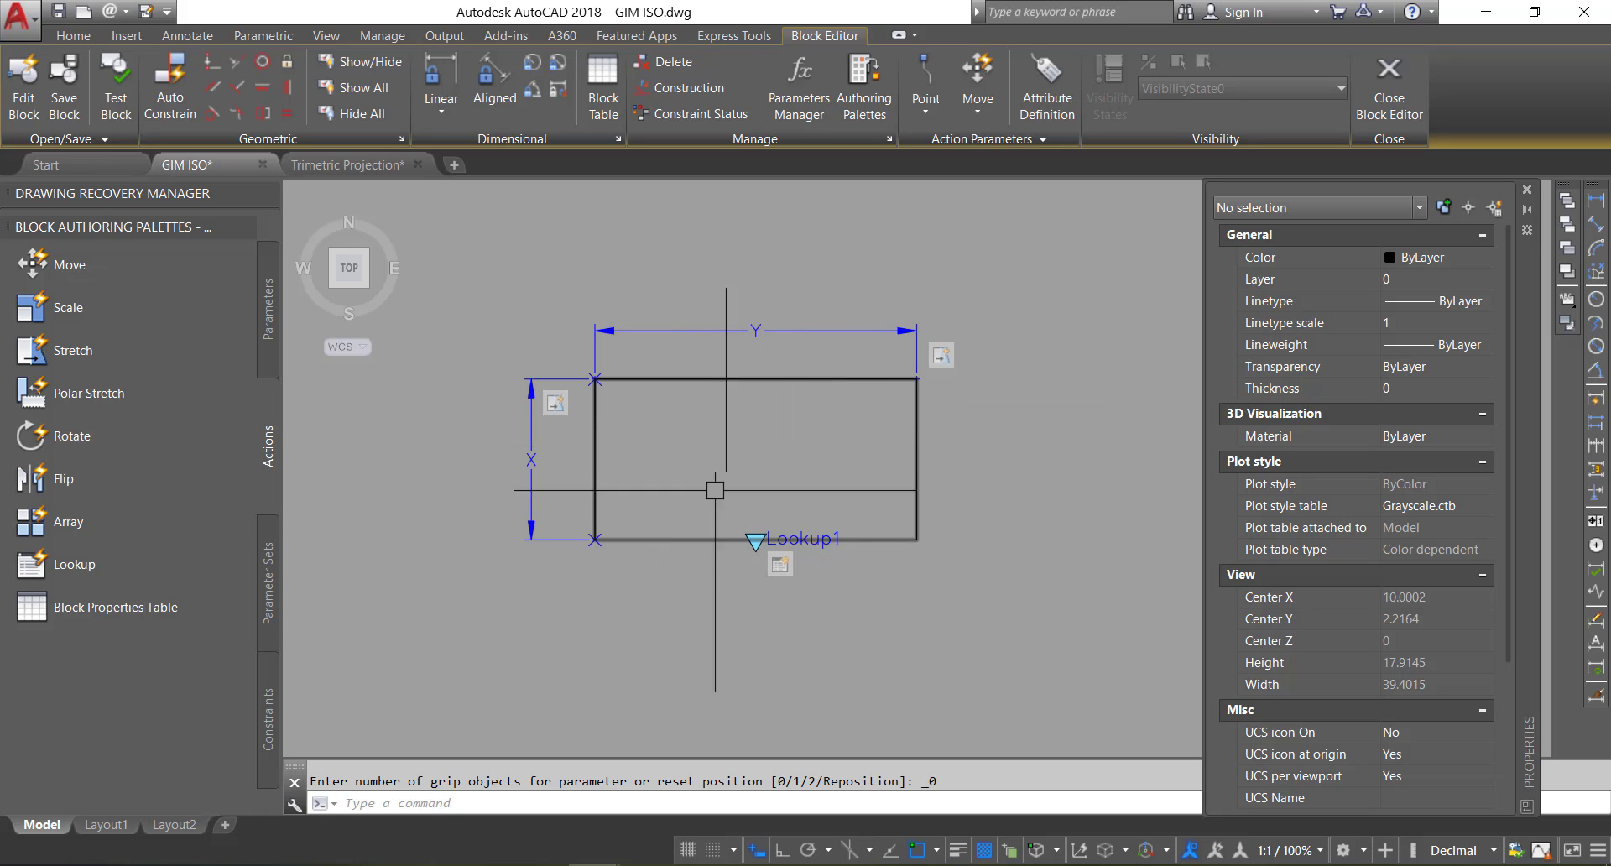
middle_click_drag(761, 453, 734, 502)
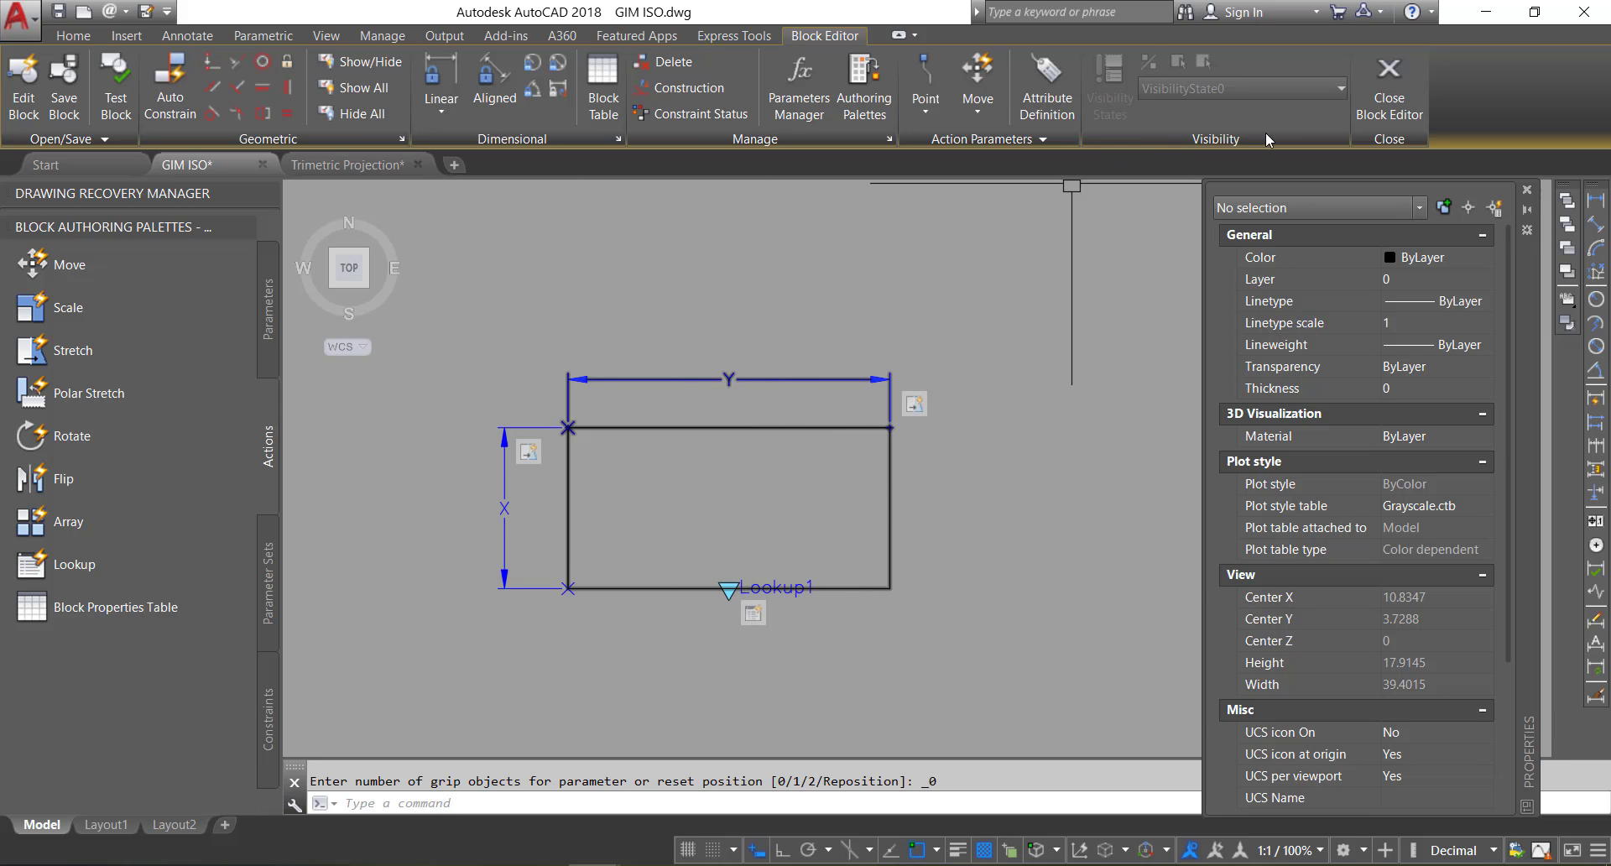
Step: Save the changes to Test 02, leave the Block Editor and select the right rectangle block
left_click(1397, 72)
left_click(718, 388)
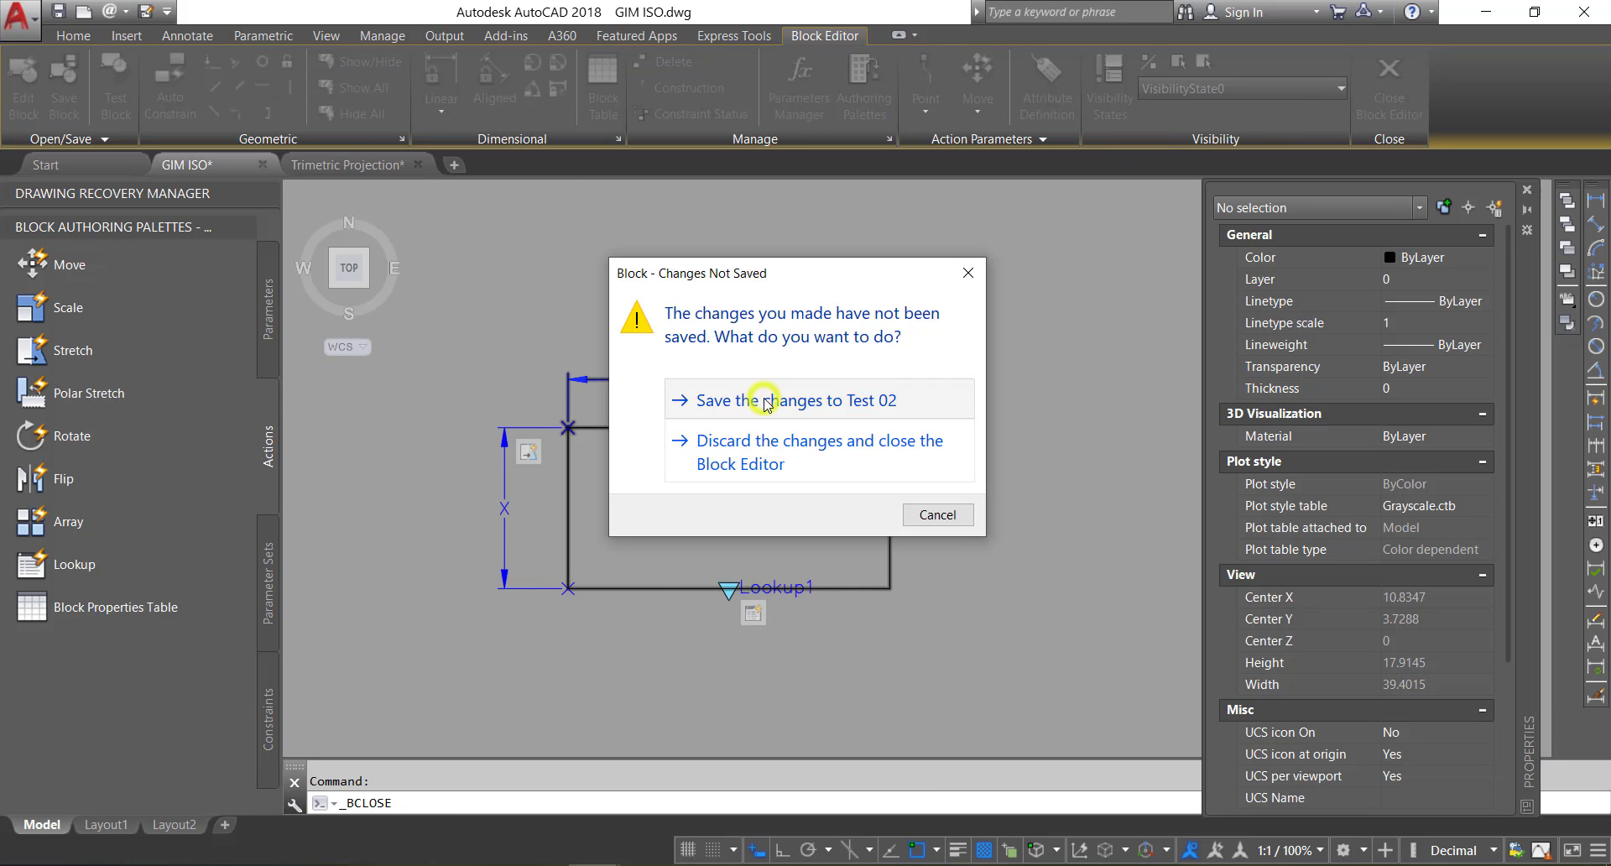
left_click(764, 373)
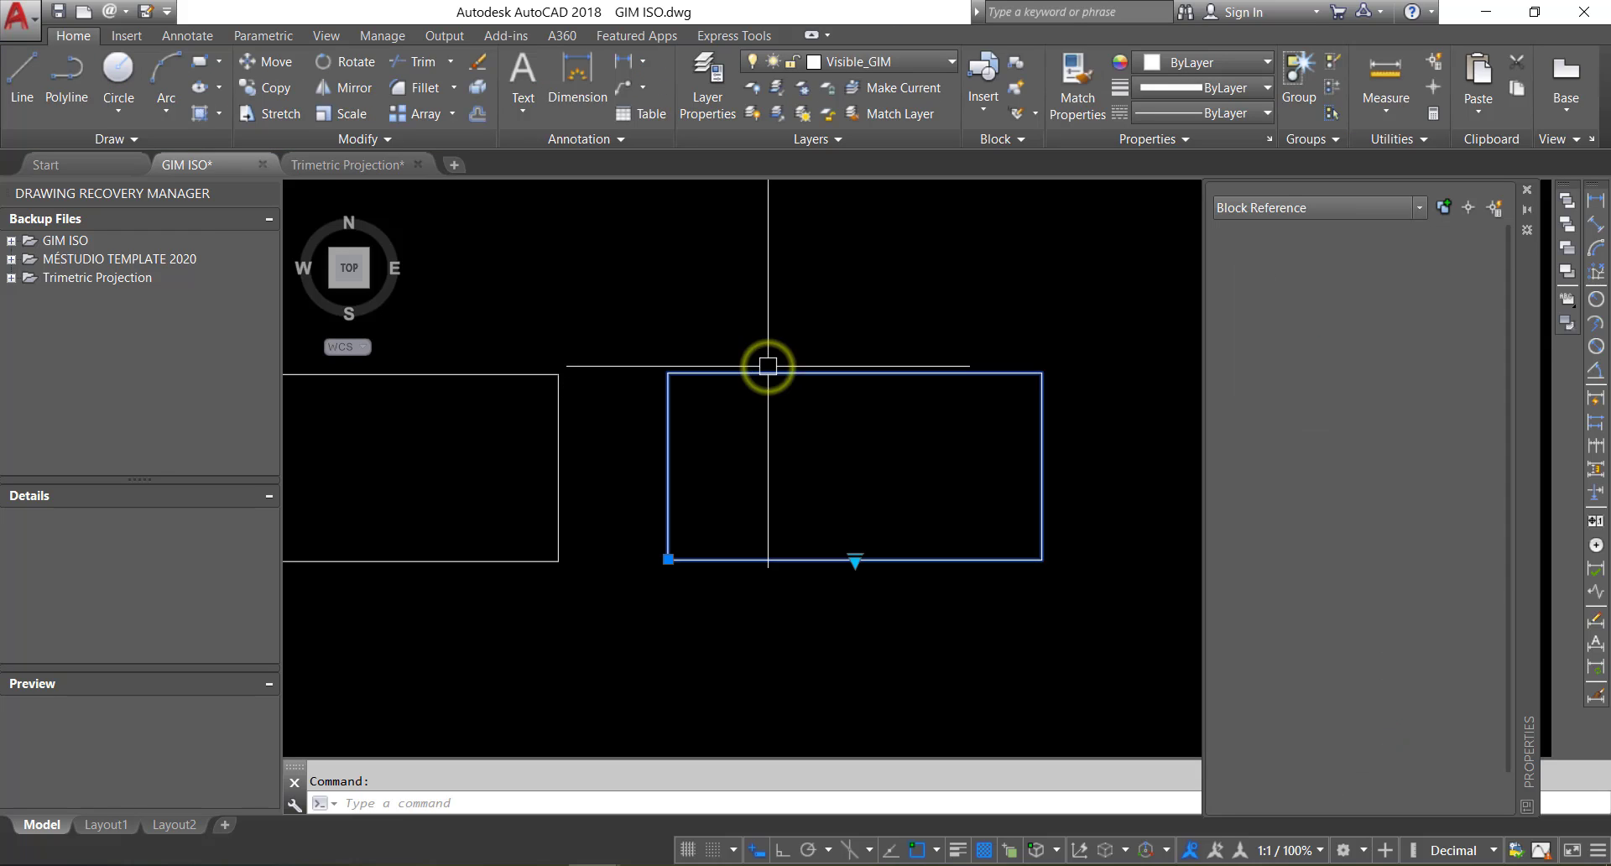
scroll(830, 296, "down", 2)
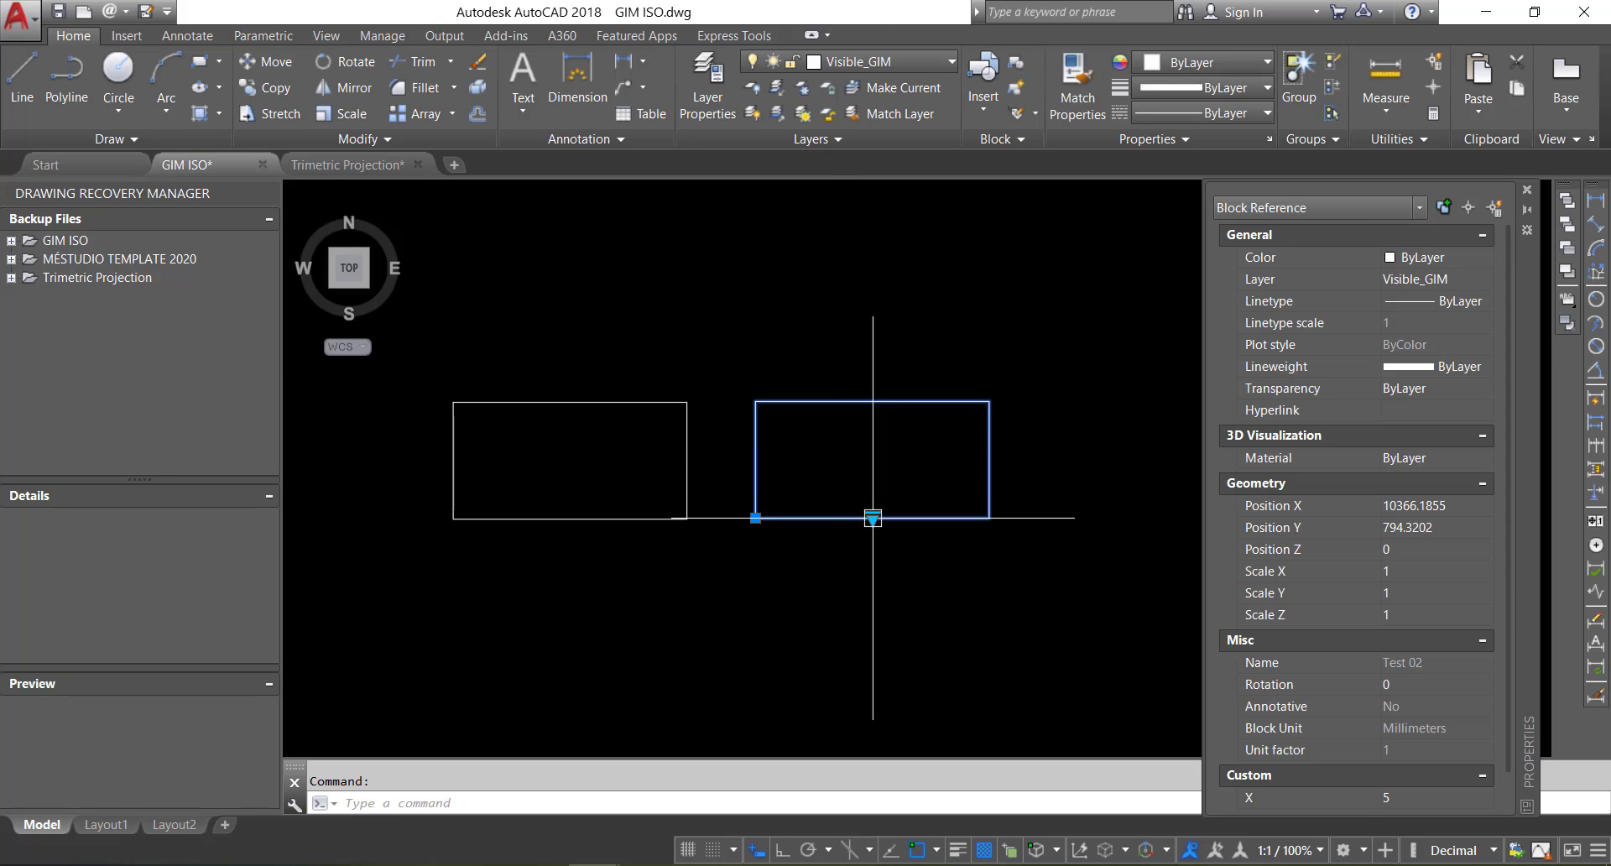
Step: Cycle the block's lookup sizes through 7 X 12 and 12 X 17, ending at 7 X 12
left_click(872, 518)
left_click(891, 528)
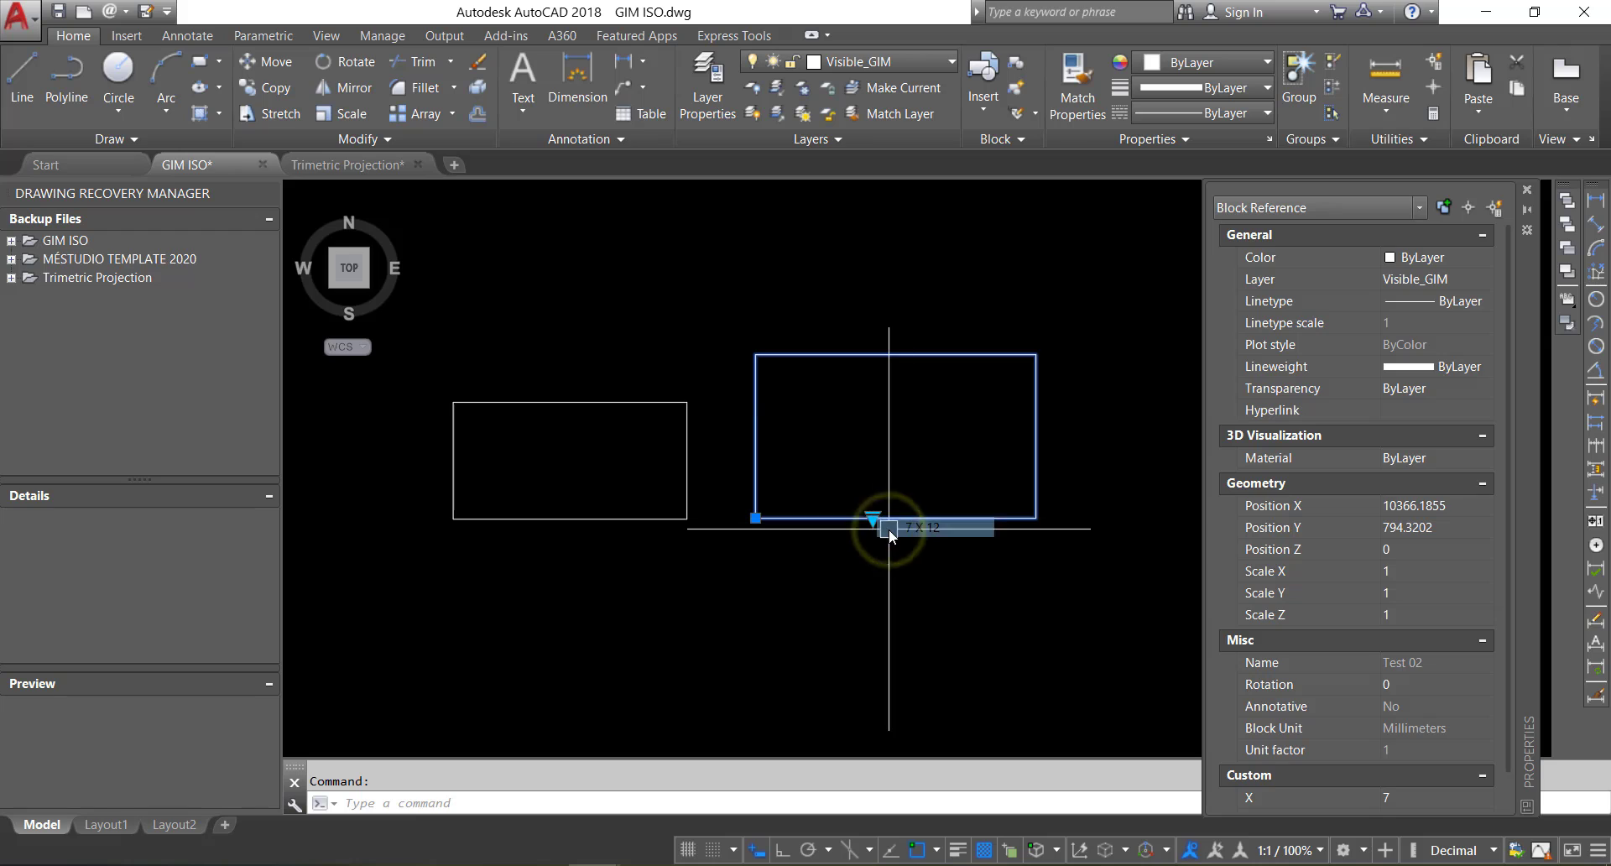
left_click(874, 519)
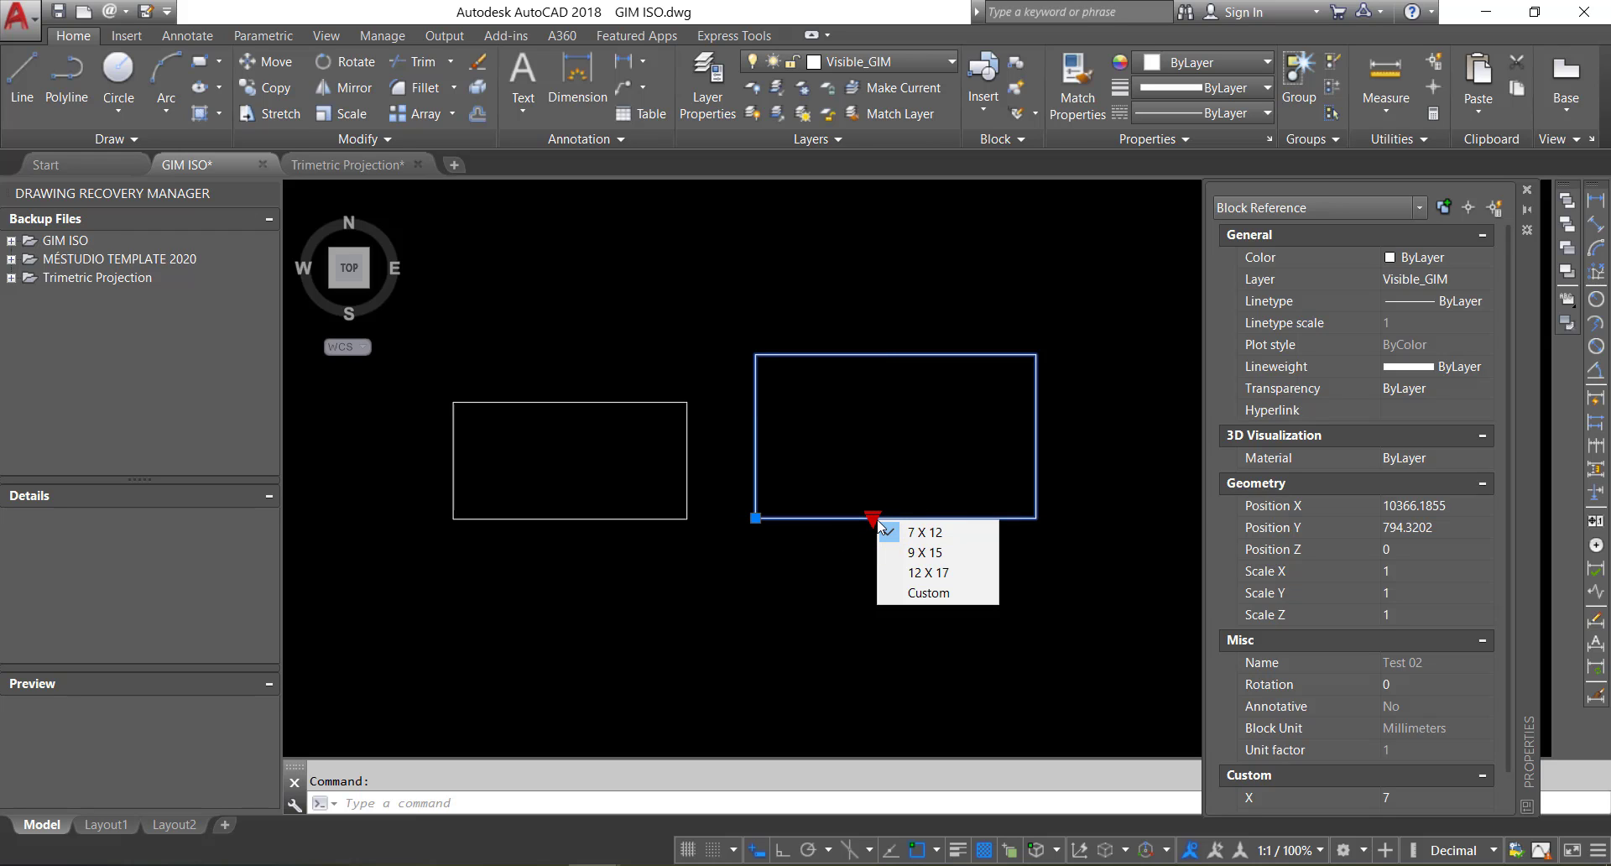
left_click(892, 573)
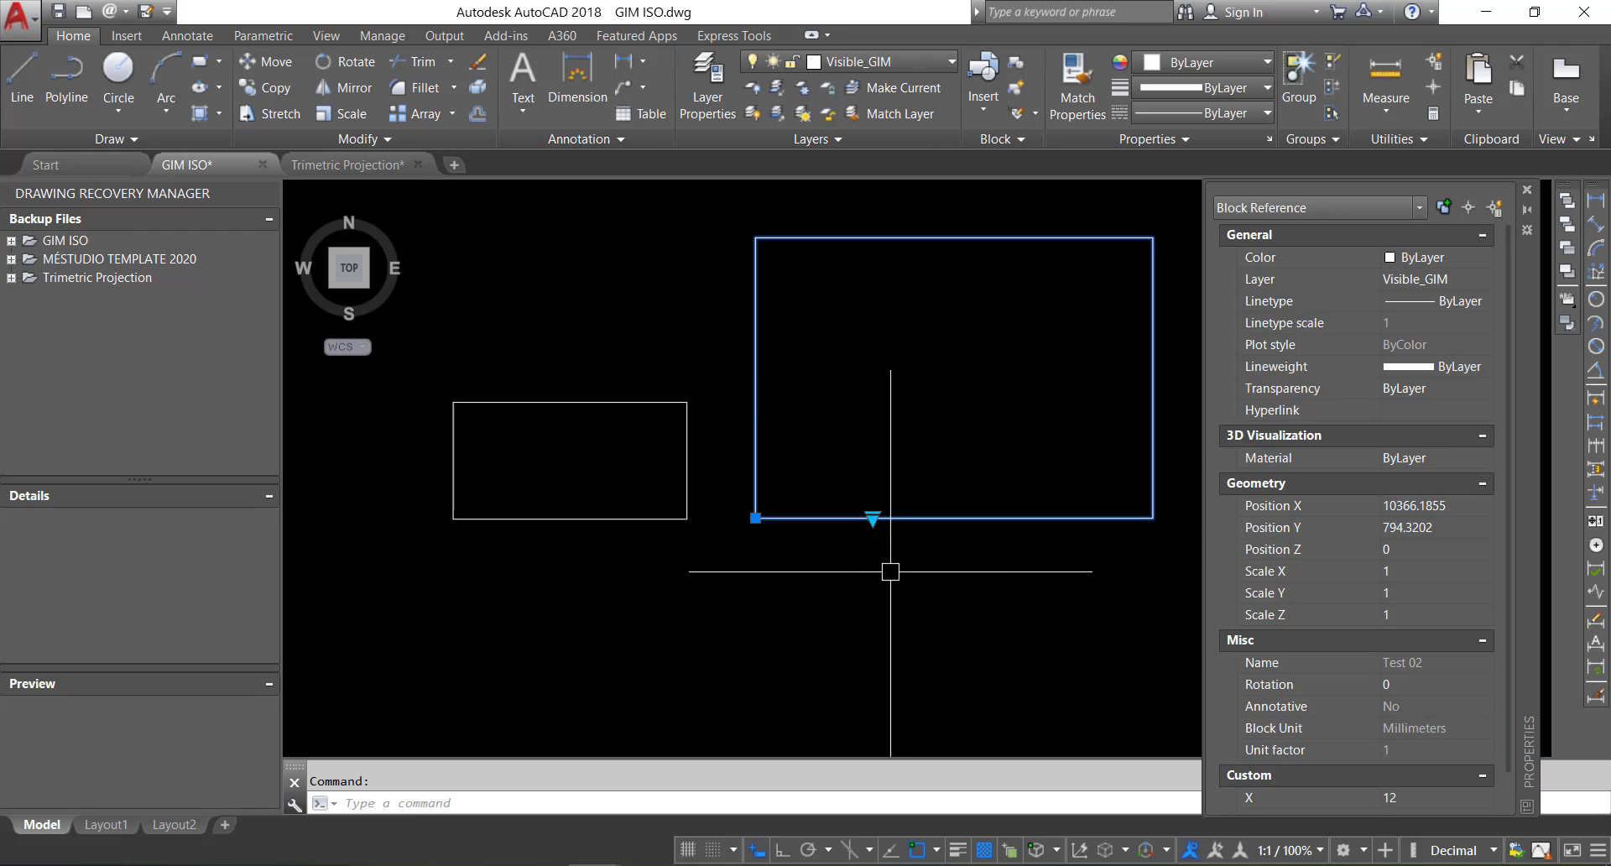
left_click(873, 517)
left_click(883, 528)
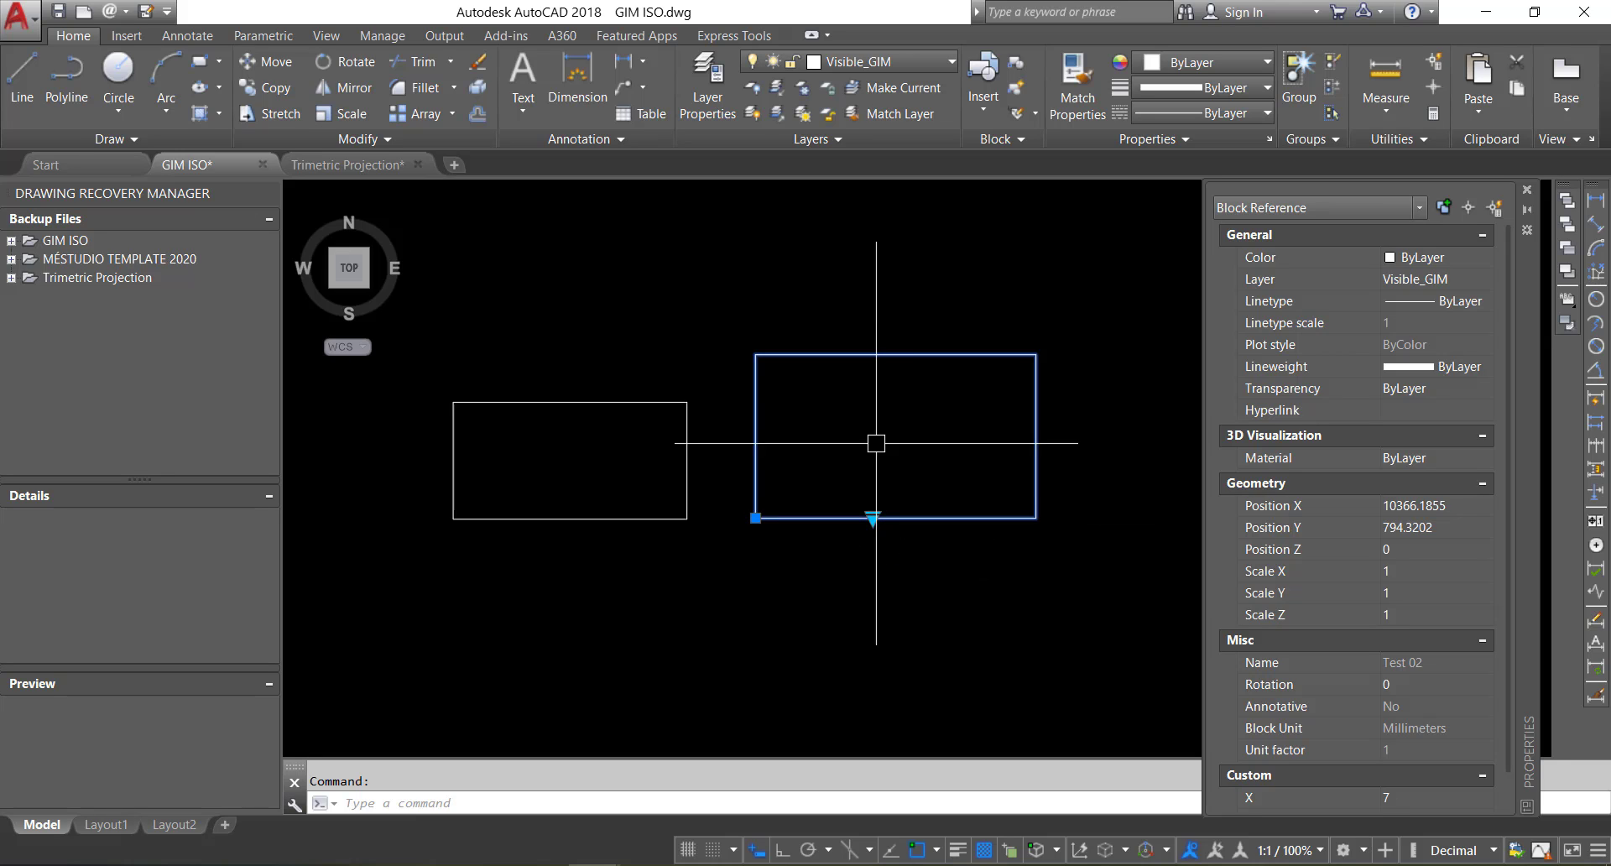
scroll(830, 461, "down", 2)
middle_click_drag(831, 460, 816, 469)
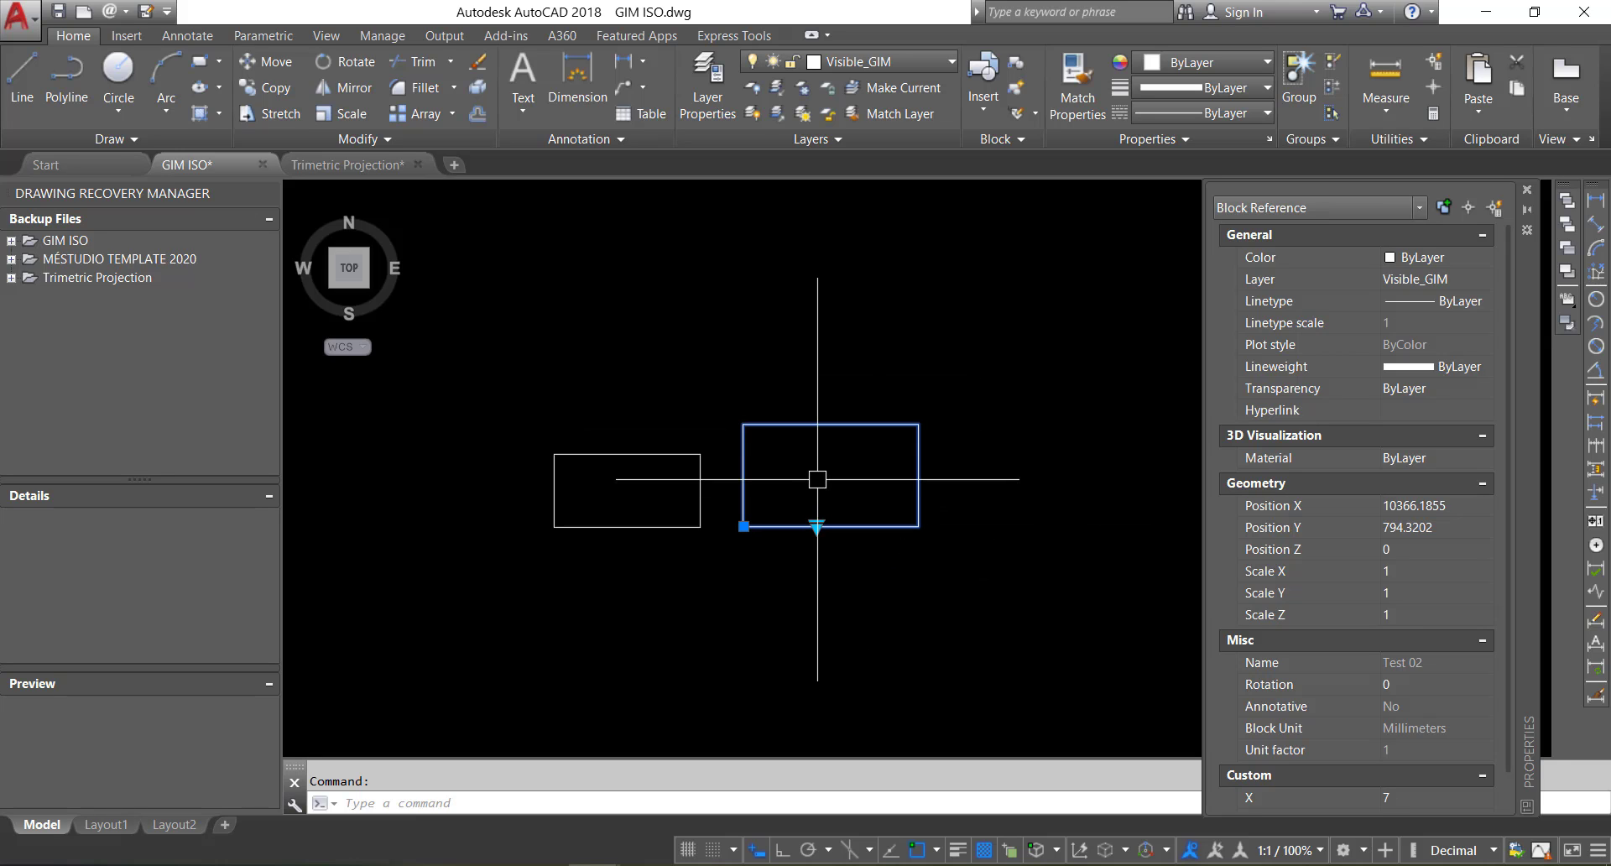
scroll(819, 476, "down", 4)
middle_click_drag(892, 387, 764, 488)
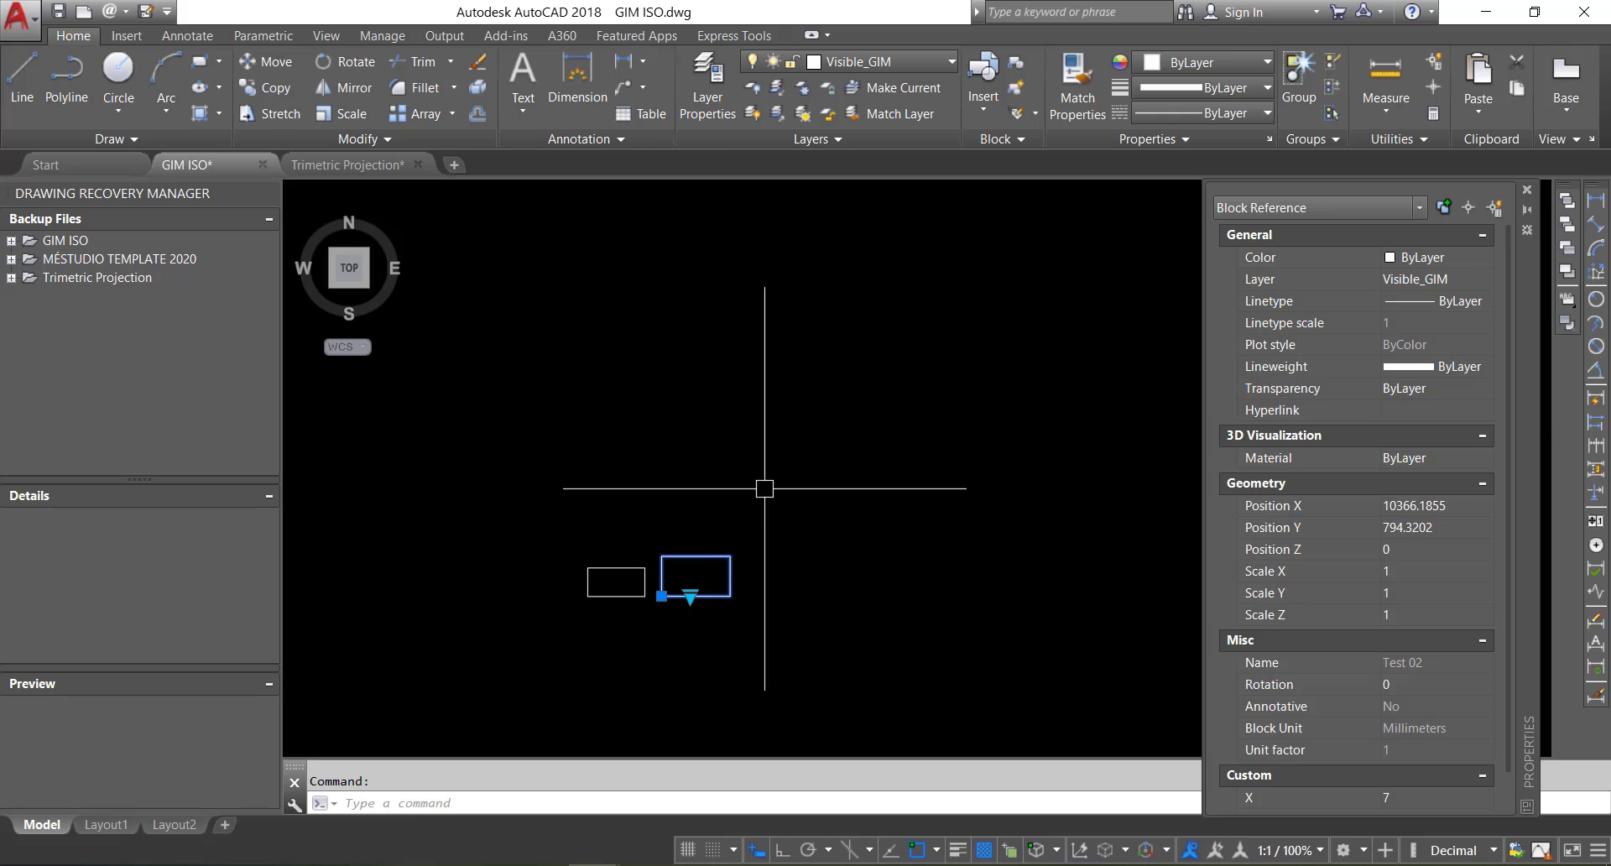
scroll(435, 560, "up", 3)
Step: Select the circle block and test-stretch it from its right edge, cancelling with Esc
scroll(867, 277, "up", 2)
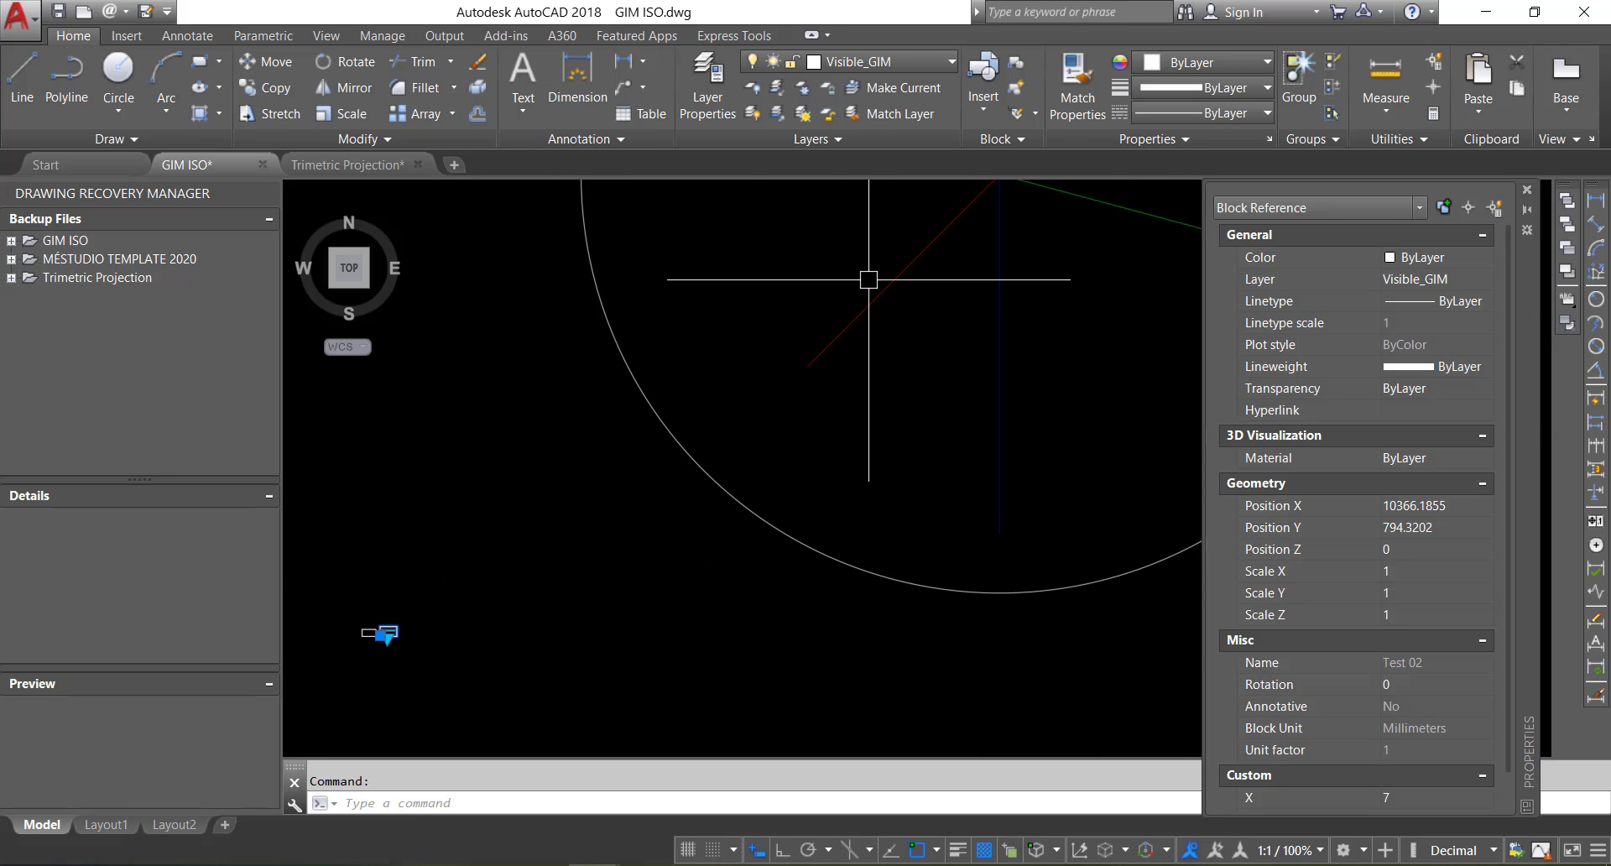
mouse_move(867, 277)
middle_mouse_down()
mouse_move(654, 437)
mouse_move(694, 442)
middle_mouse_up()
scroll(654, 437, "down", 3)
left_click(710, 417)
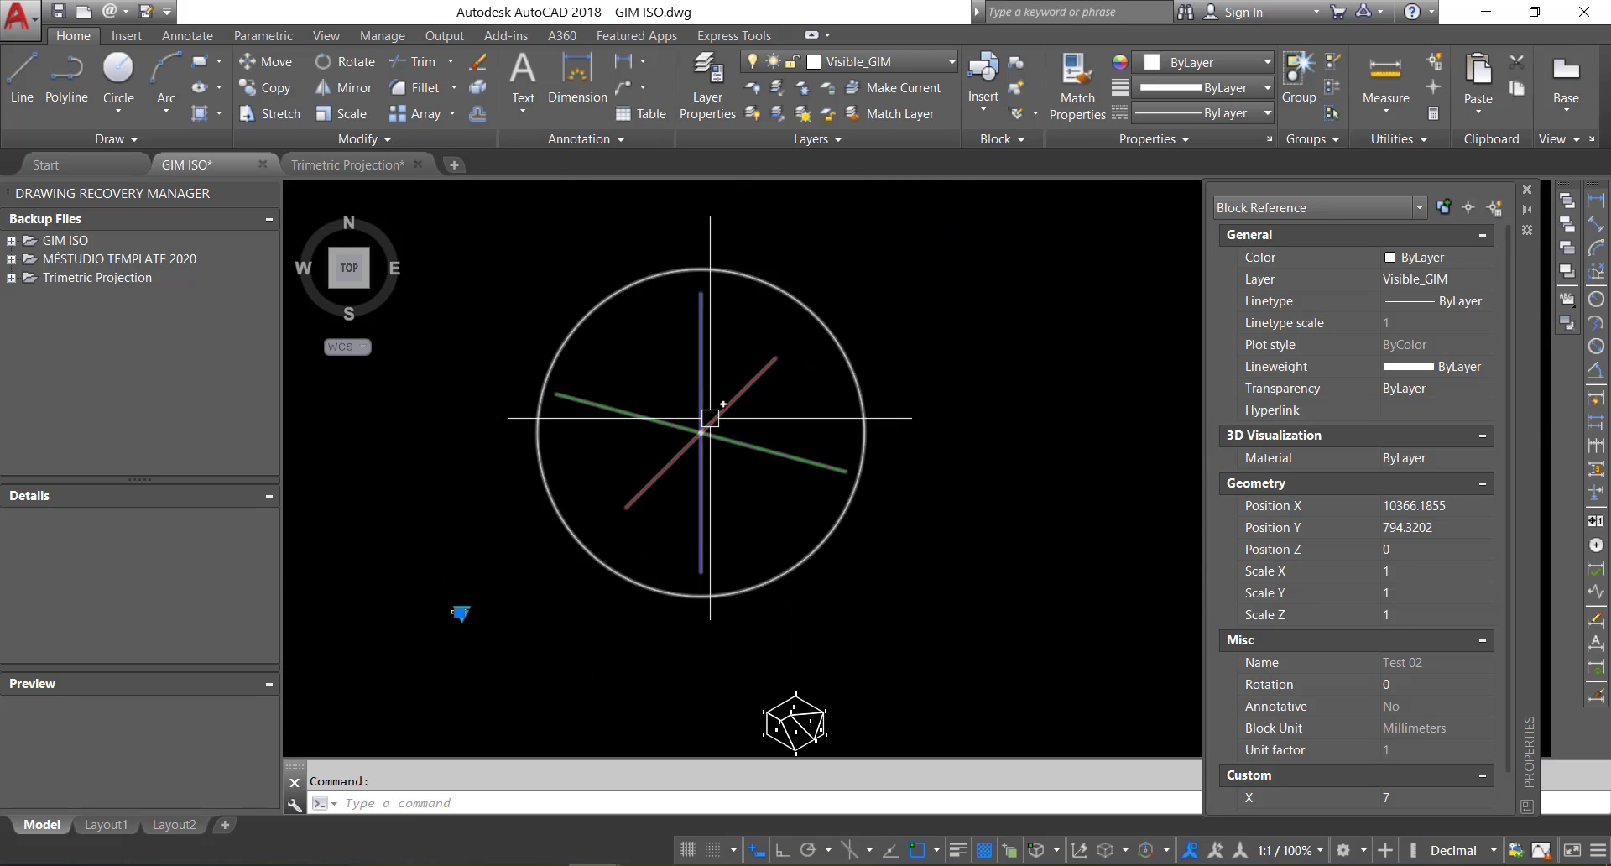
scroll(734, 349, "up", 4)
scroll(734, 349, "down", 2)
middle_click_drag(733, 349, 782, 362)
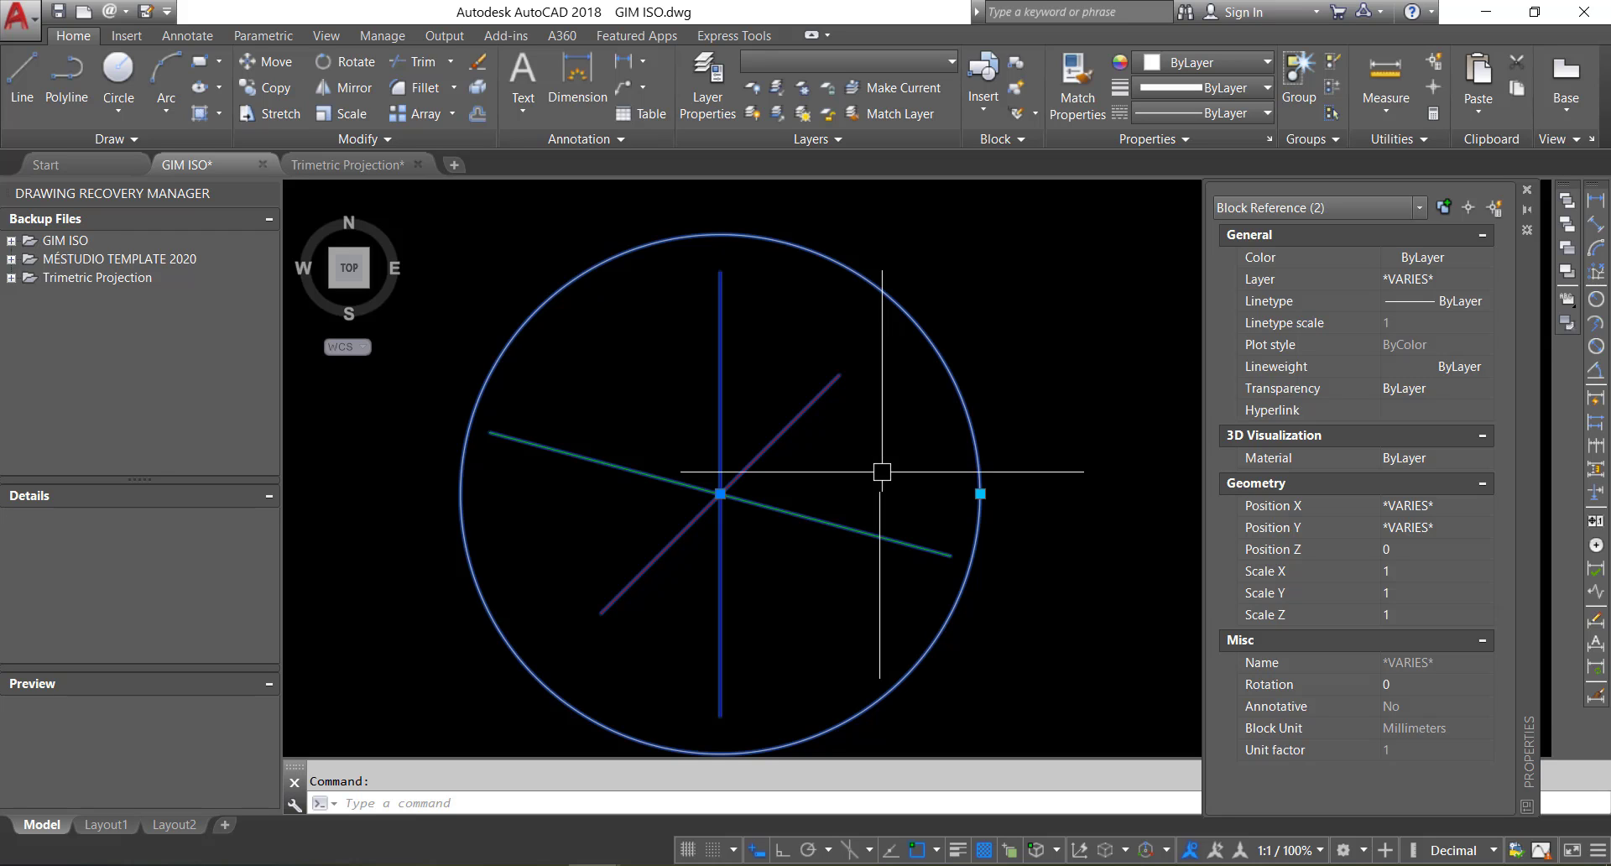
left_click(981, 495)
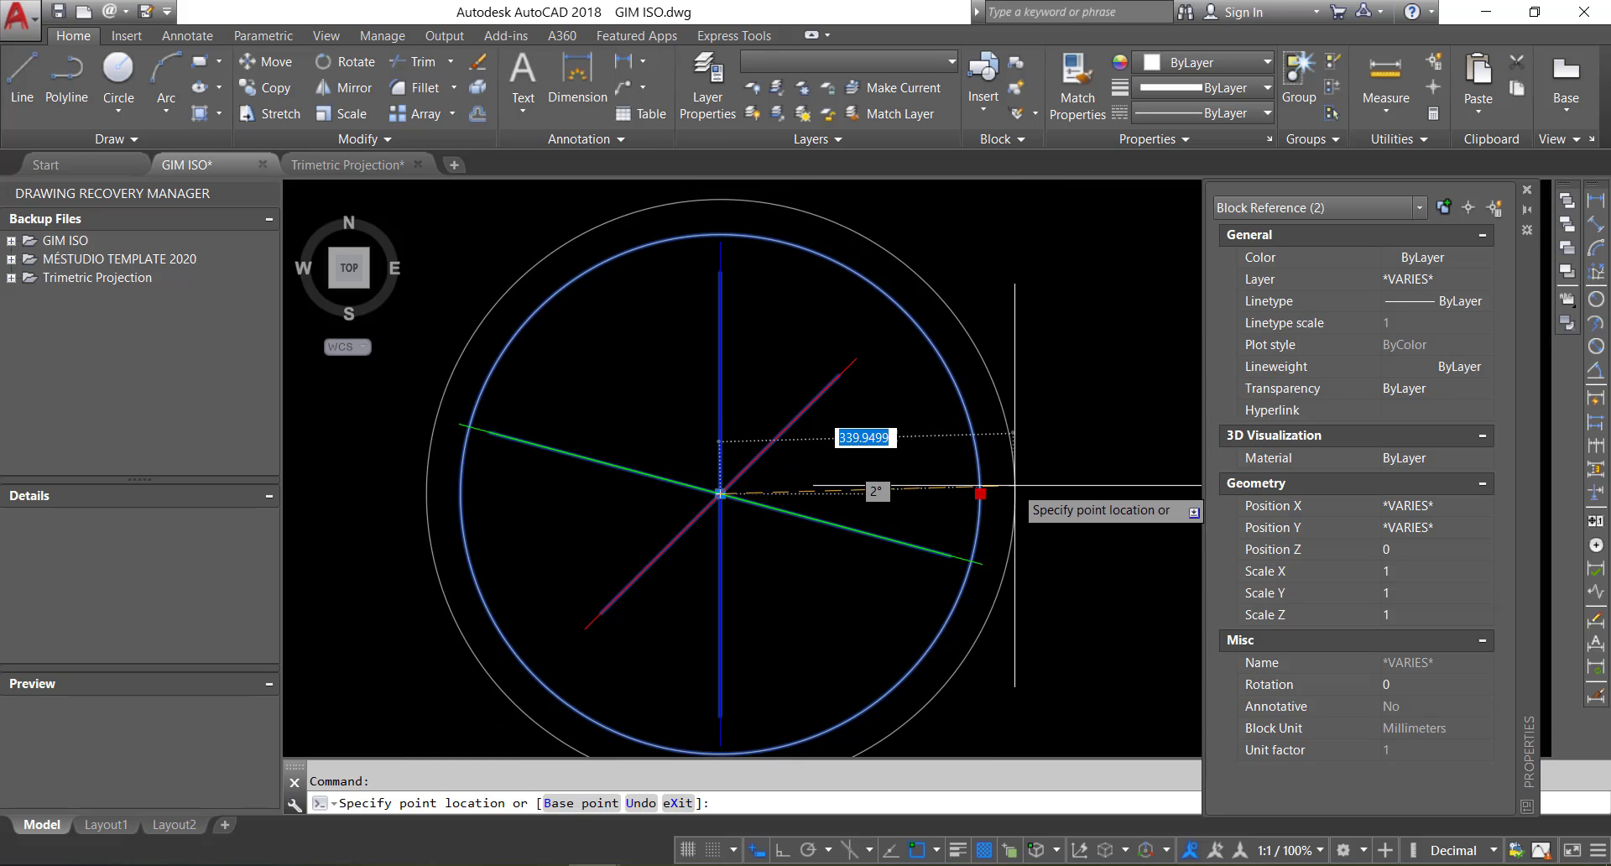
key("Escape")
Step: Retry the right-edge stretch twice more, cancelling each attempt without applying it
middle_click_drag(985, 364, 917, 370)
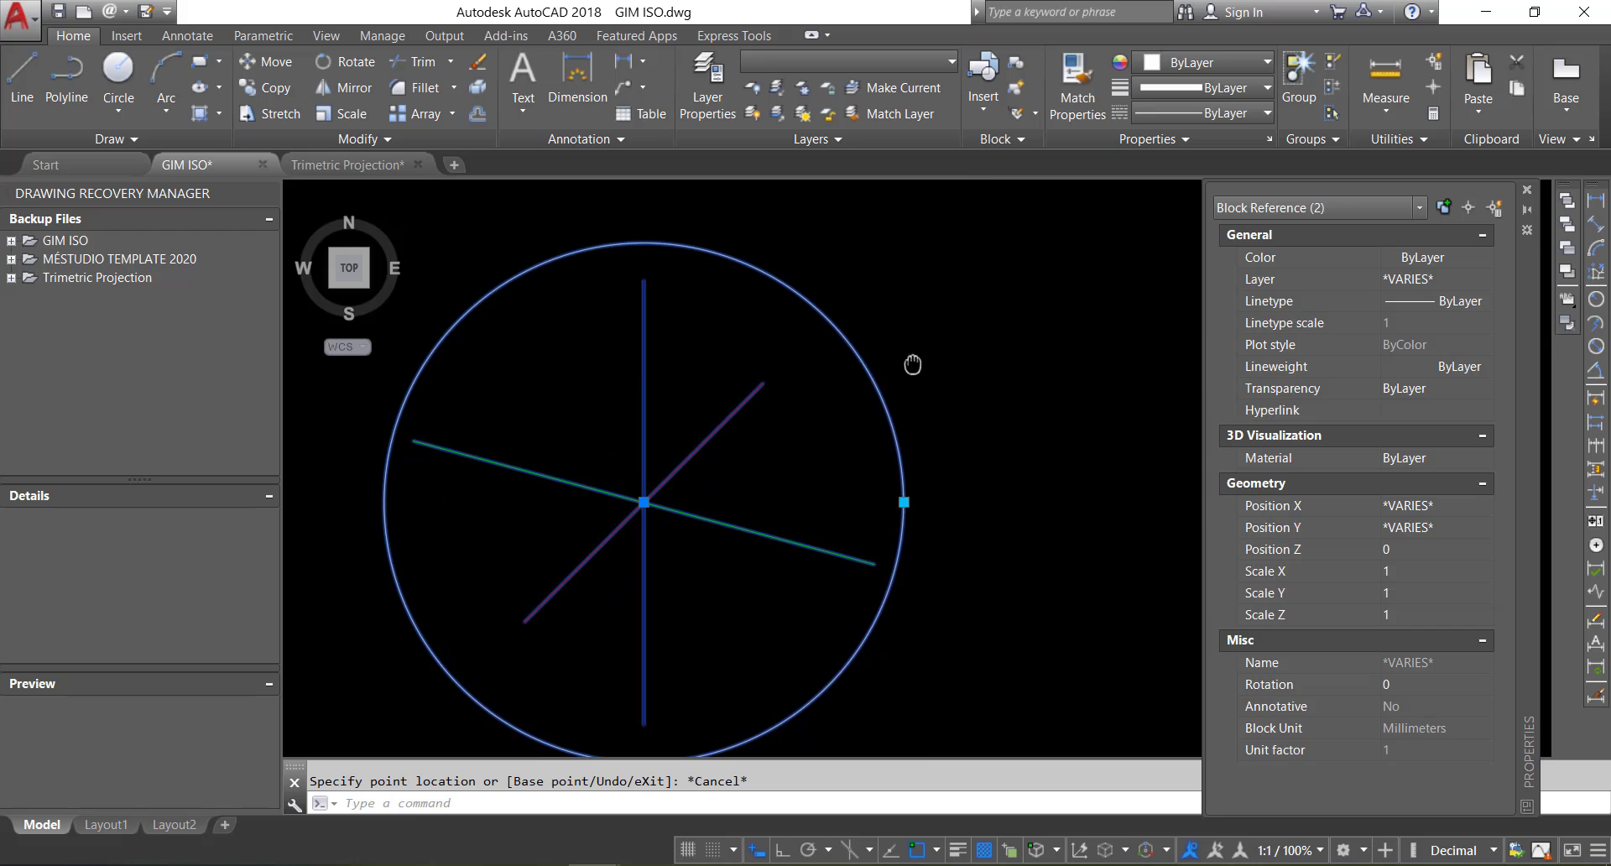
scroll(805, 453, "down", 2)
scroll(805, 452, "up", 2)
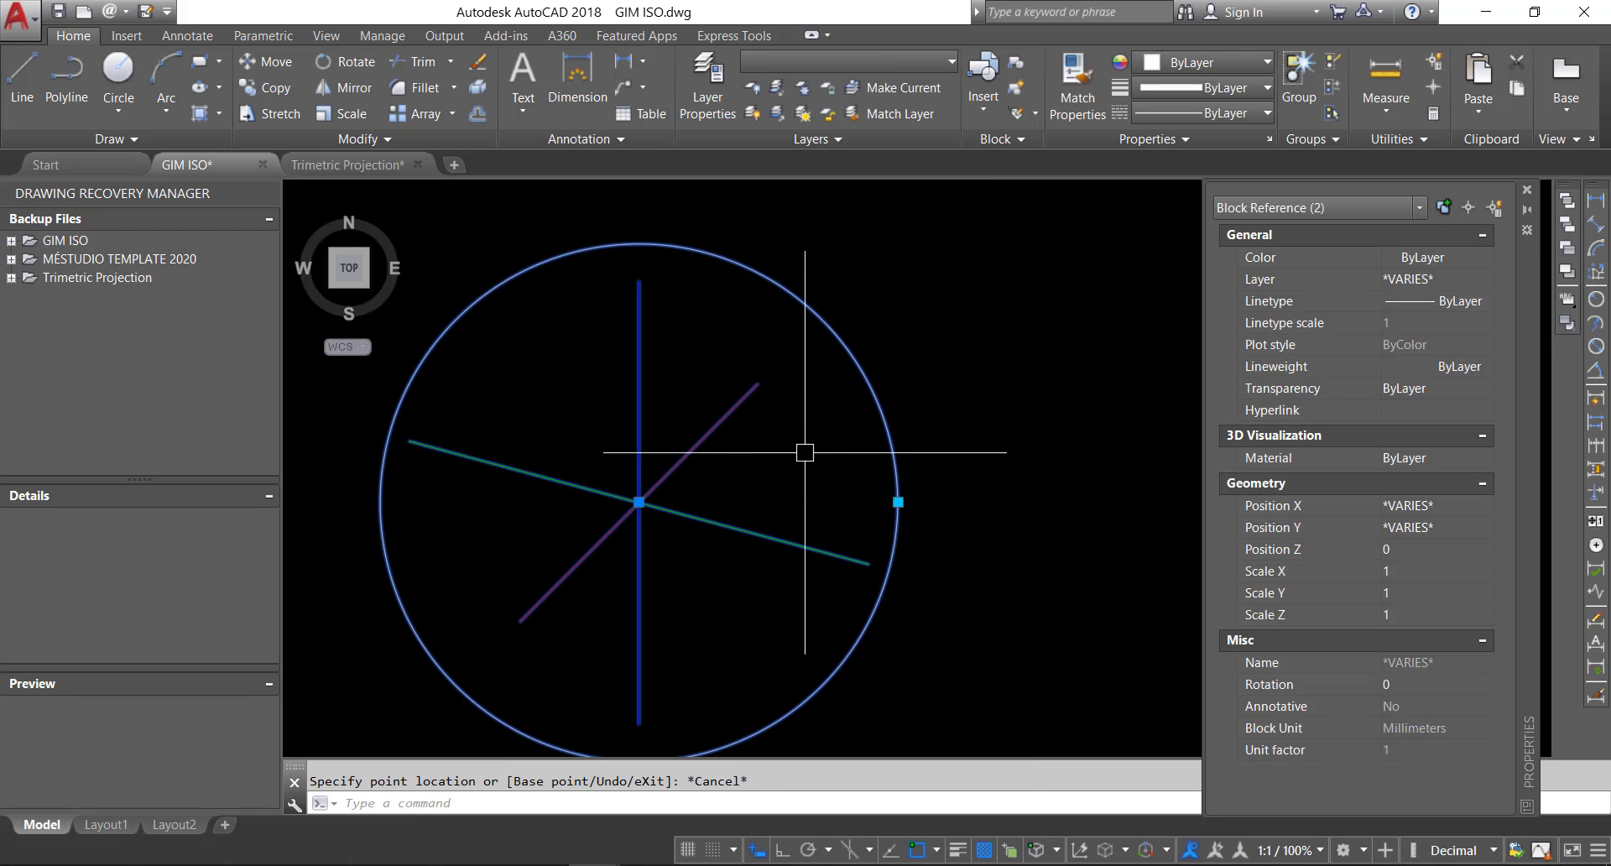
left_click(898, 502)
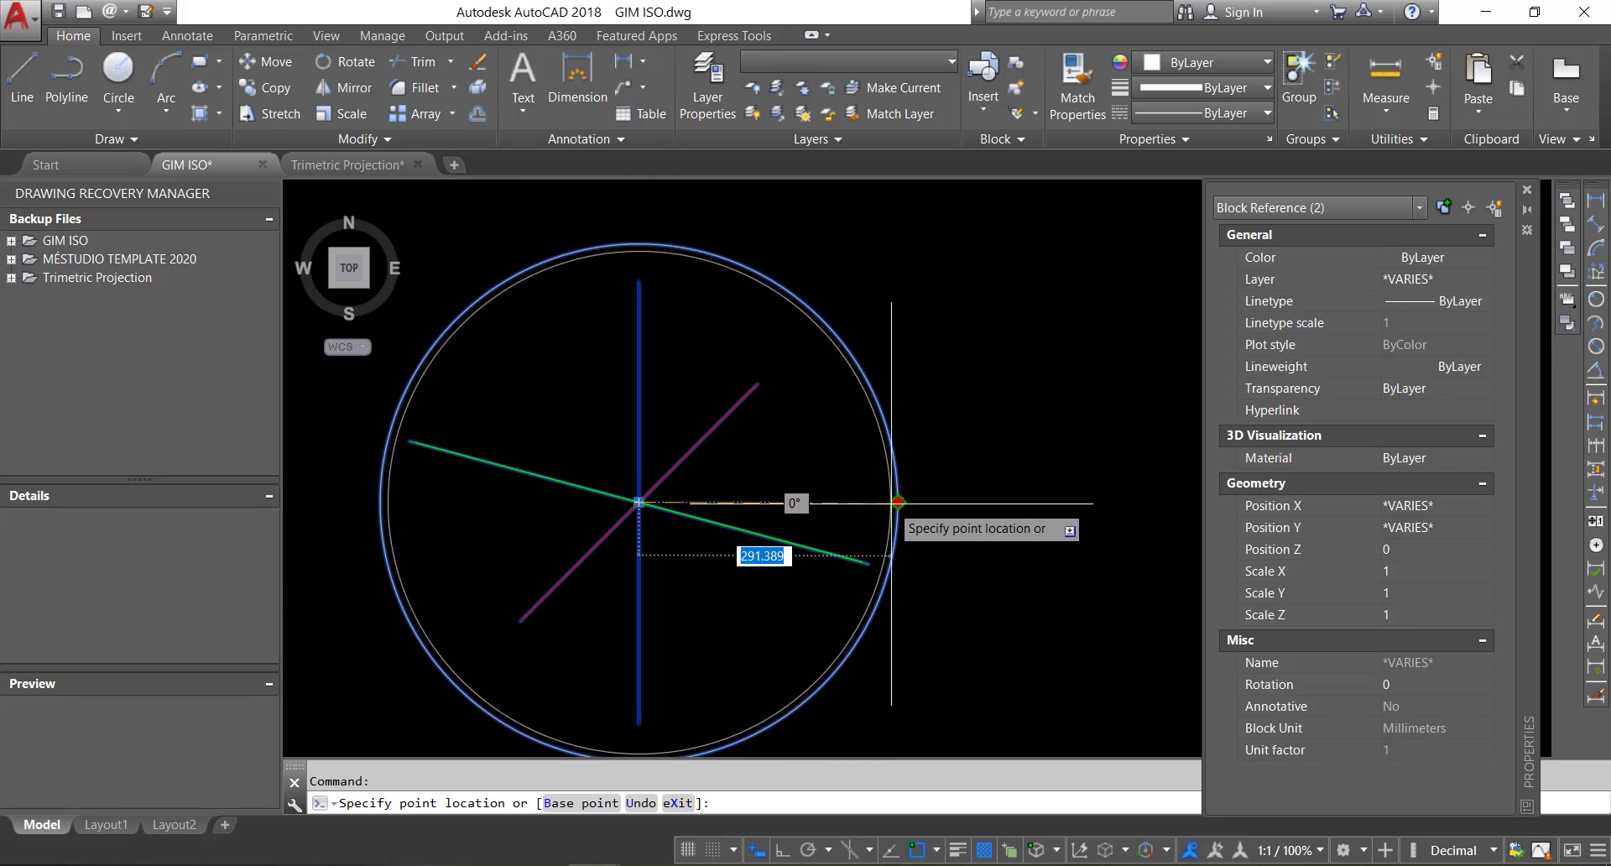
key("Escape")
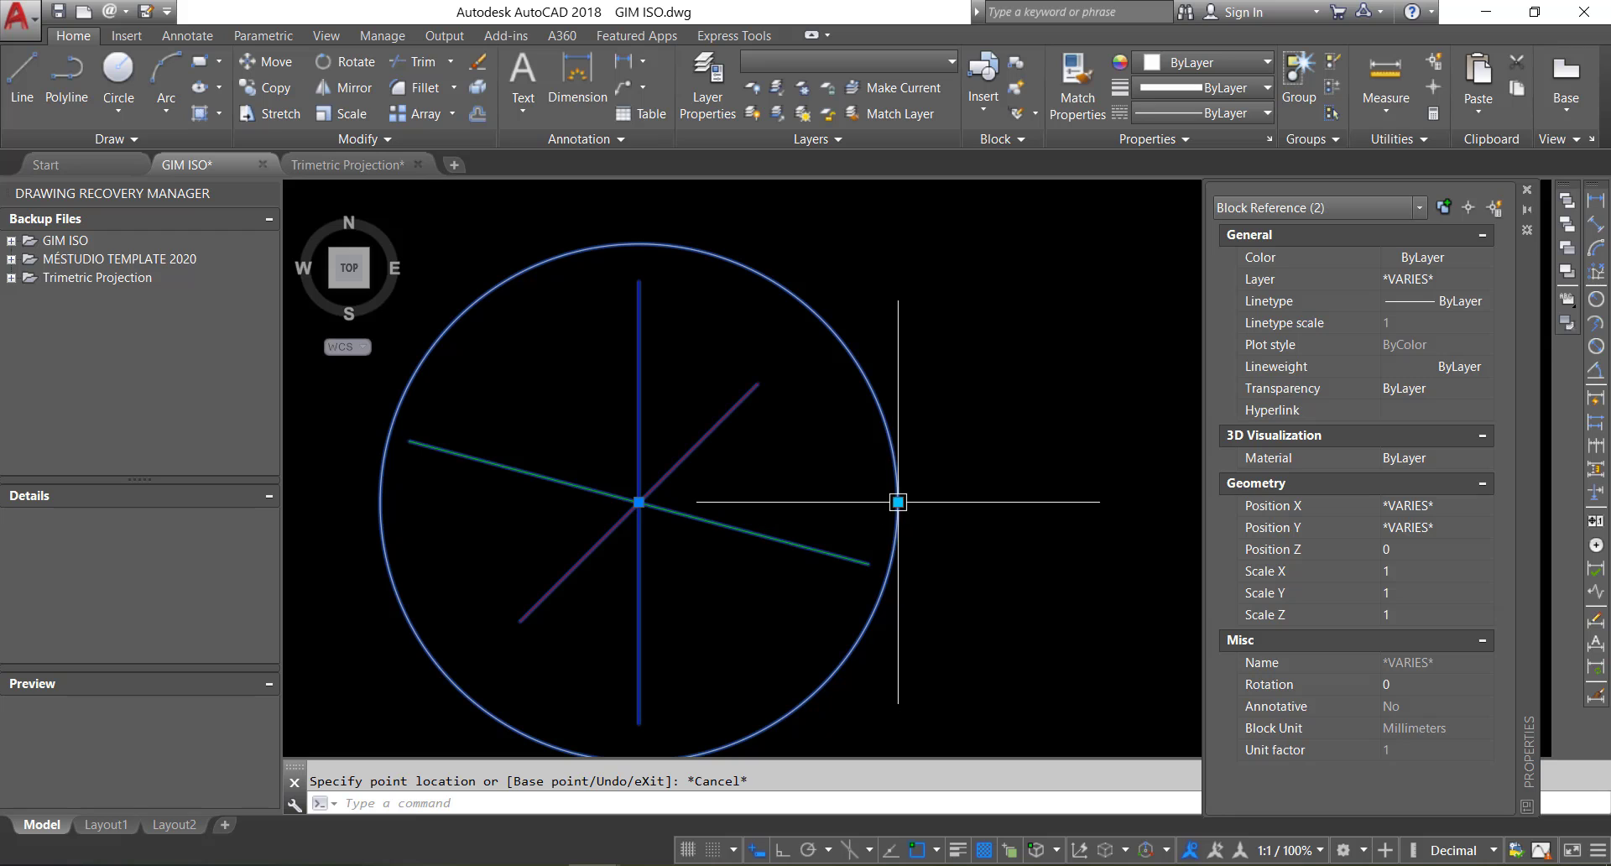
left_click(898, 501)
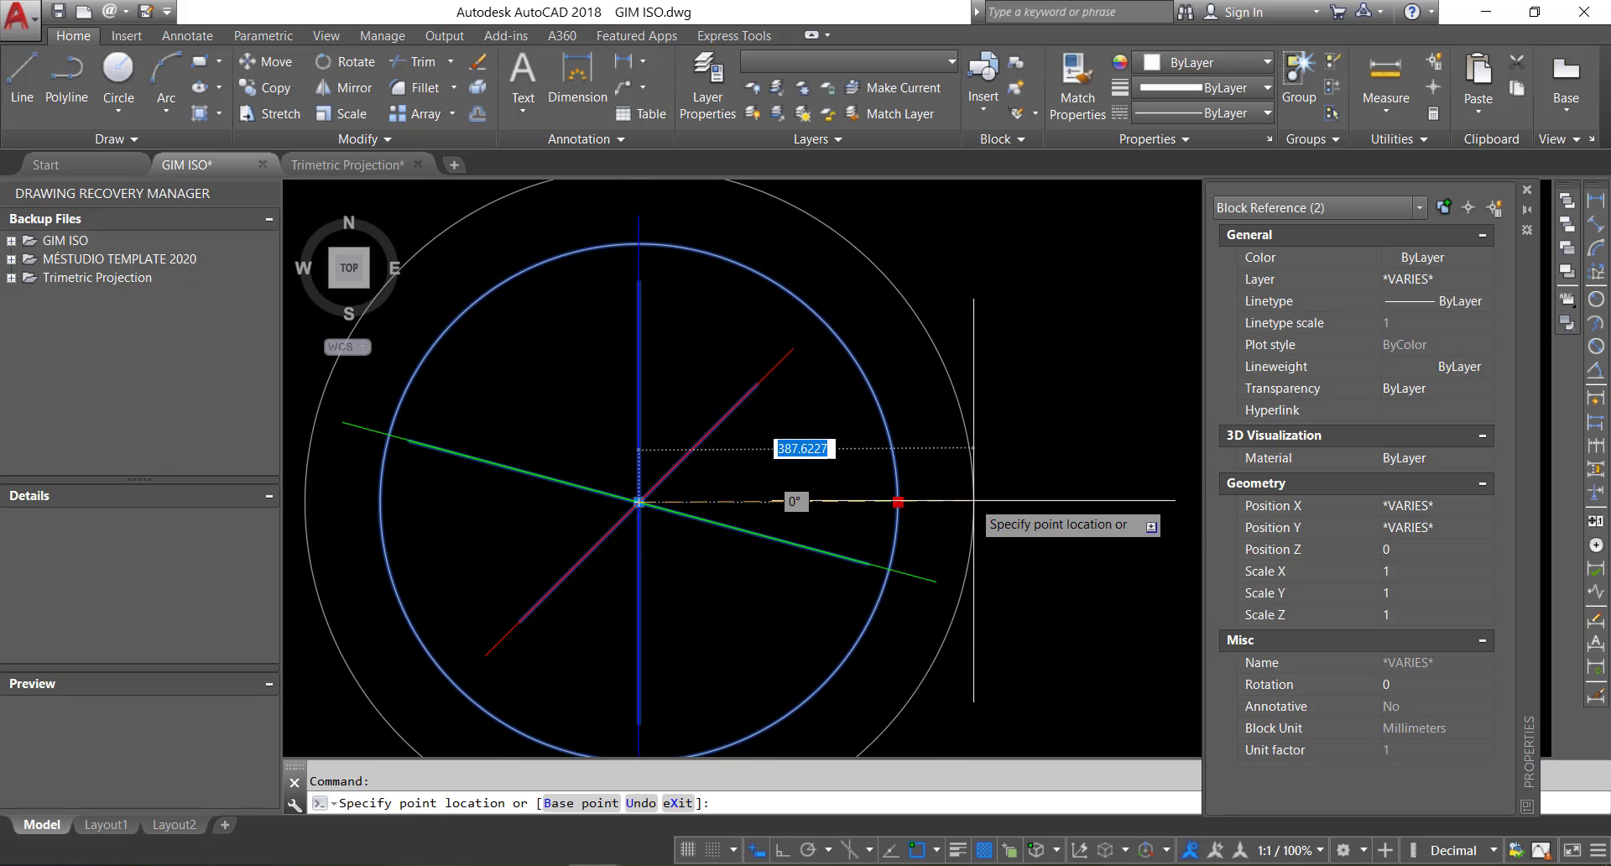
middle_click_drag(1004, 528, 819, 506)
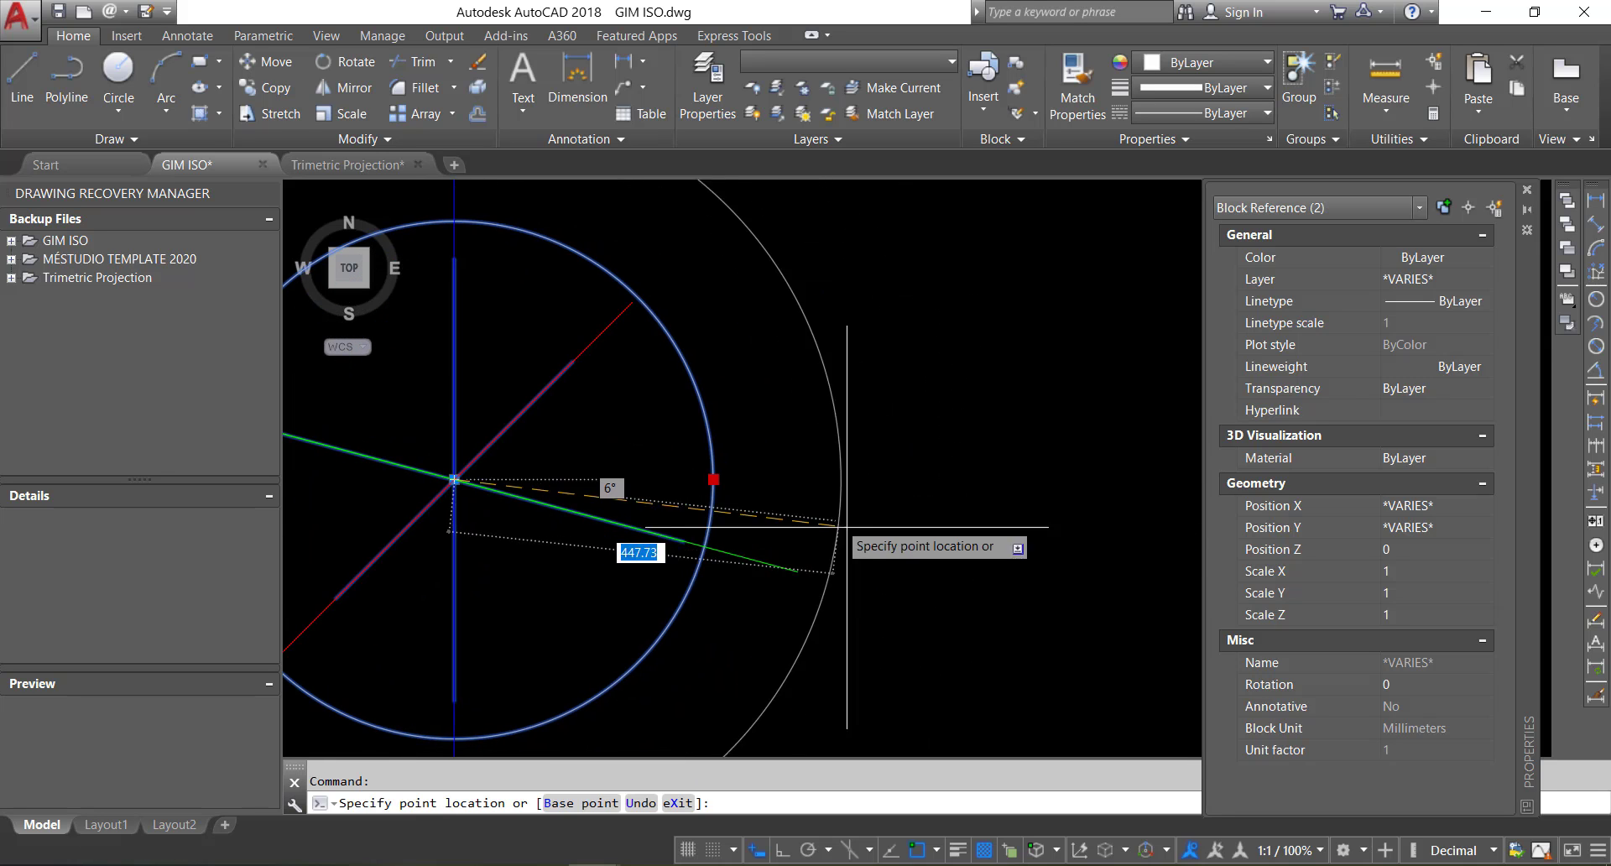
key("Escape")
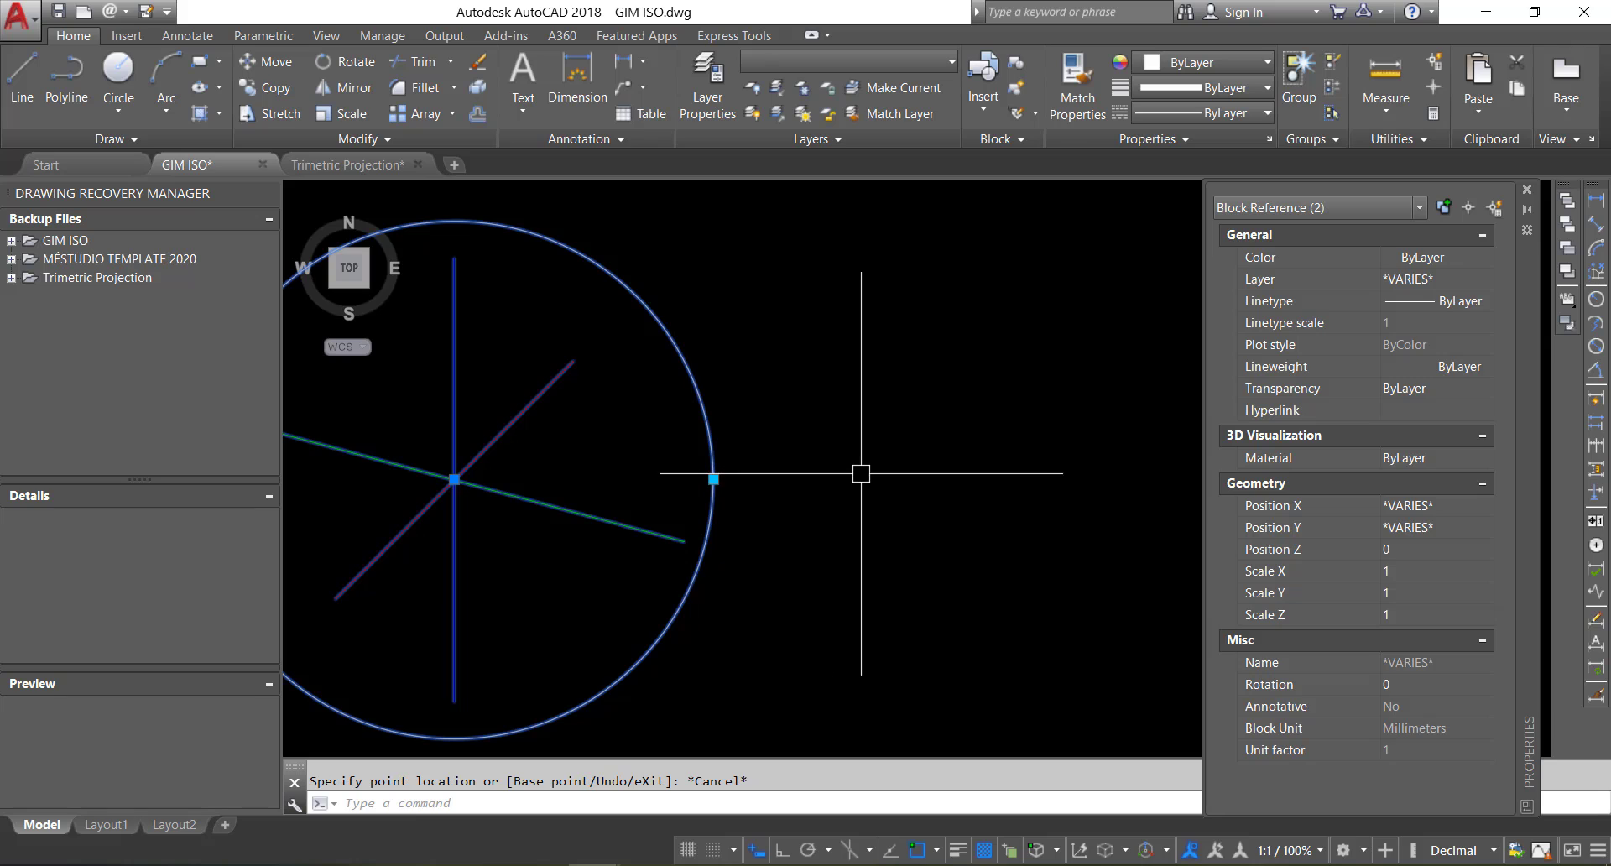
Step: Zoom out and pan to bring the surrounding blocks into view
scroll(860, 471, "down", 4)
scroll(863, 473, "down", 4)
scroll(862, 473, "down", 4)
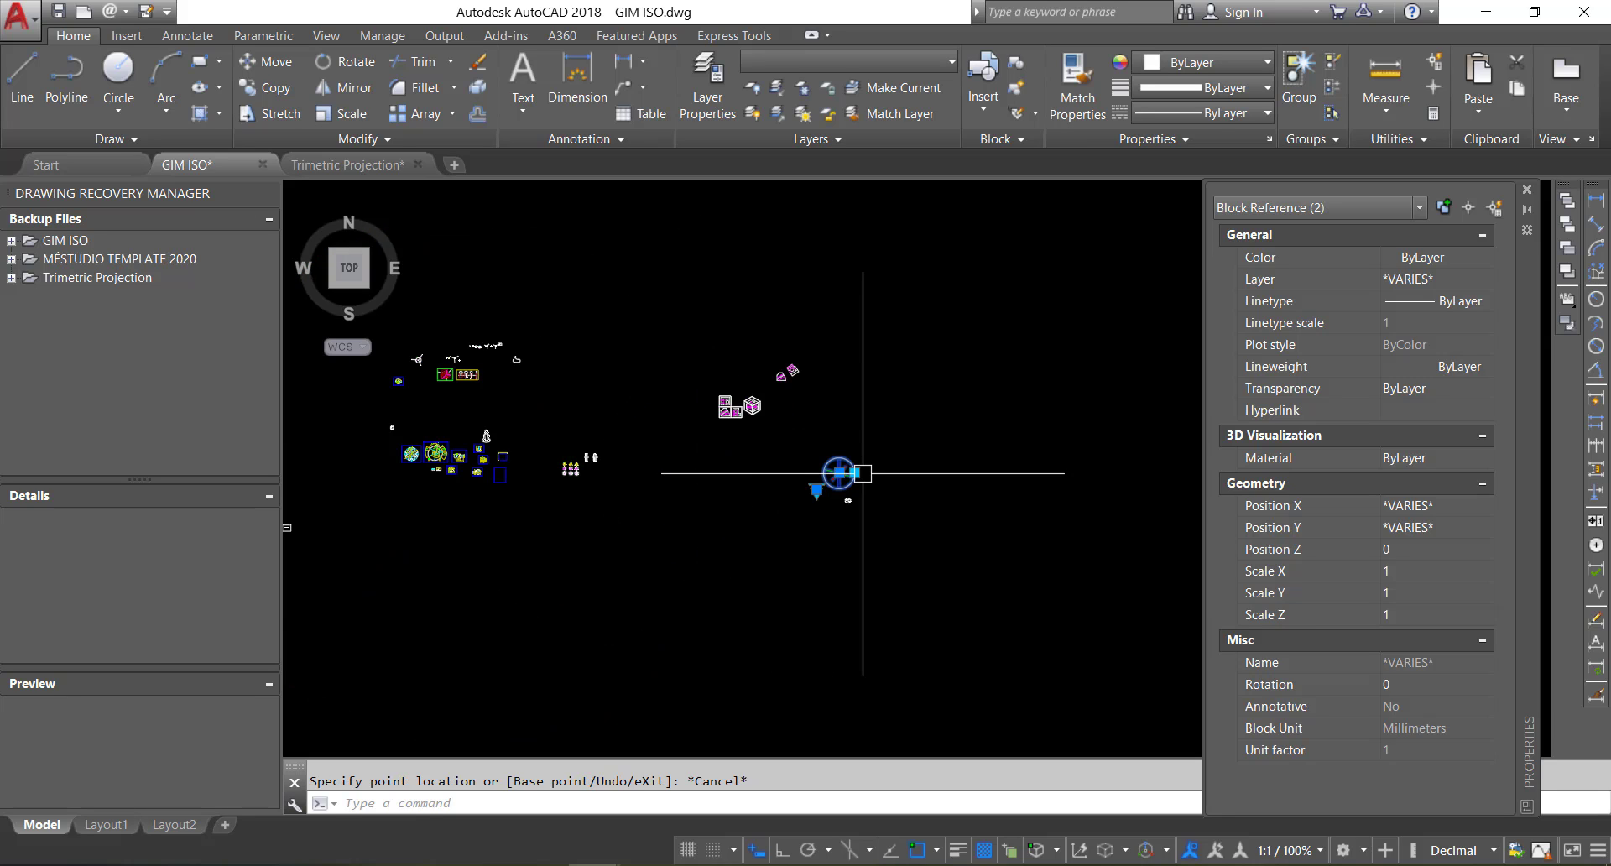
scroll(483, 424, "up", 4)
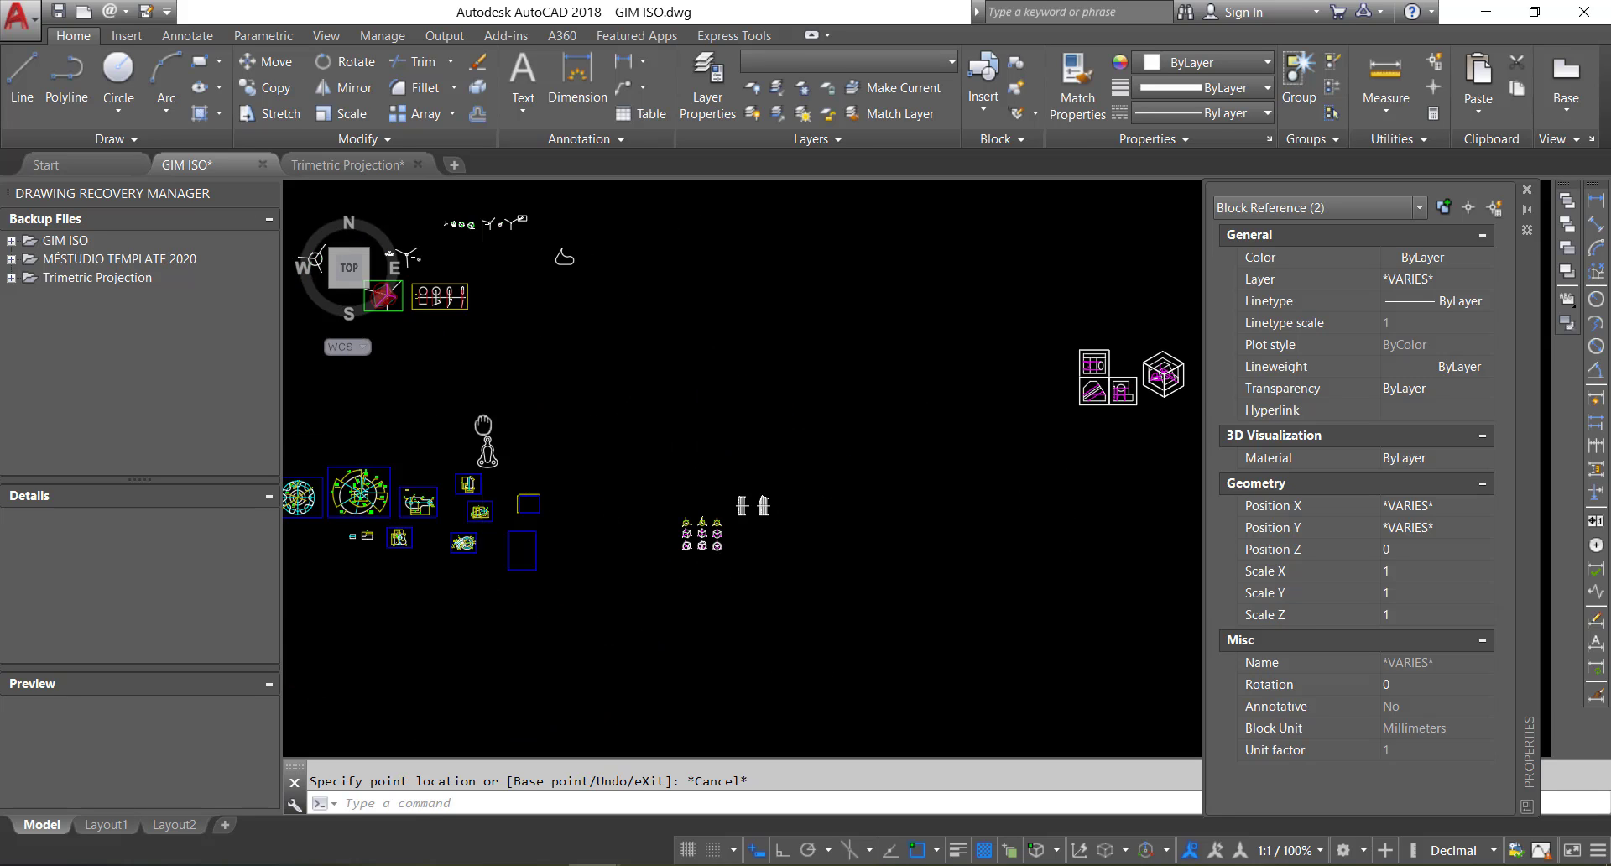
middle_click_drag(483, 425, 508, 437)
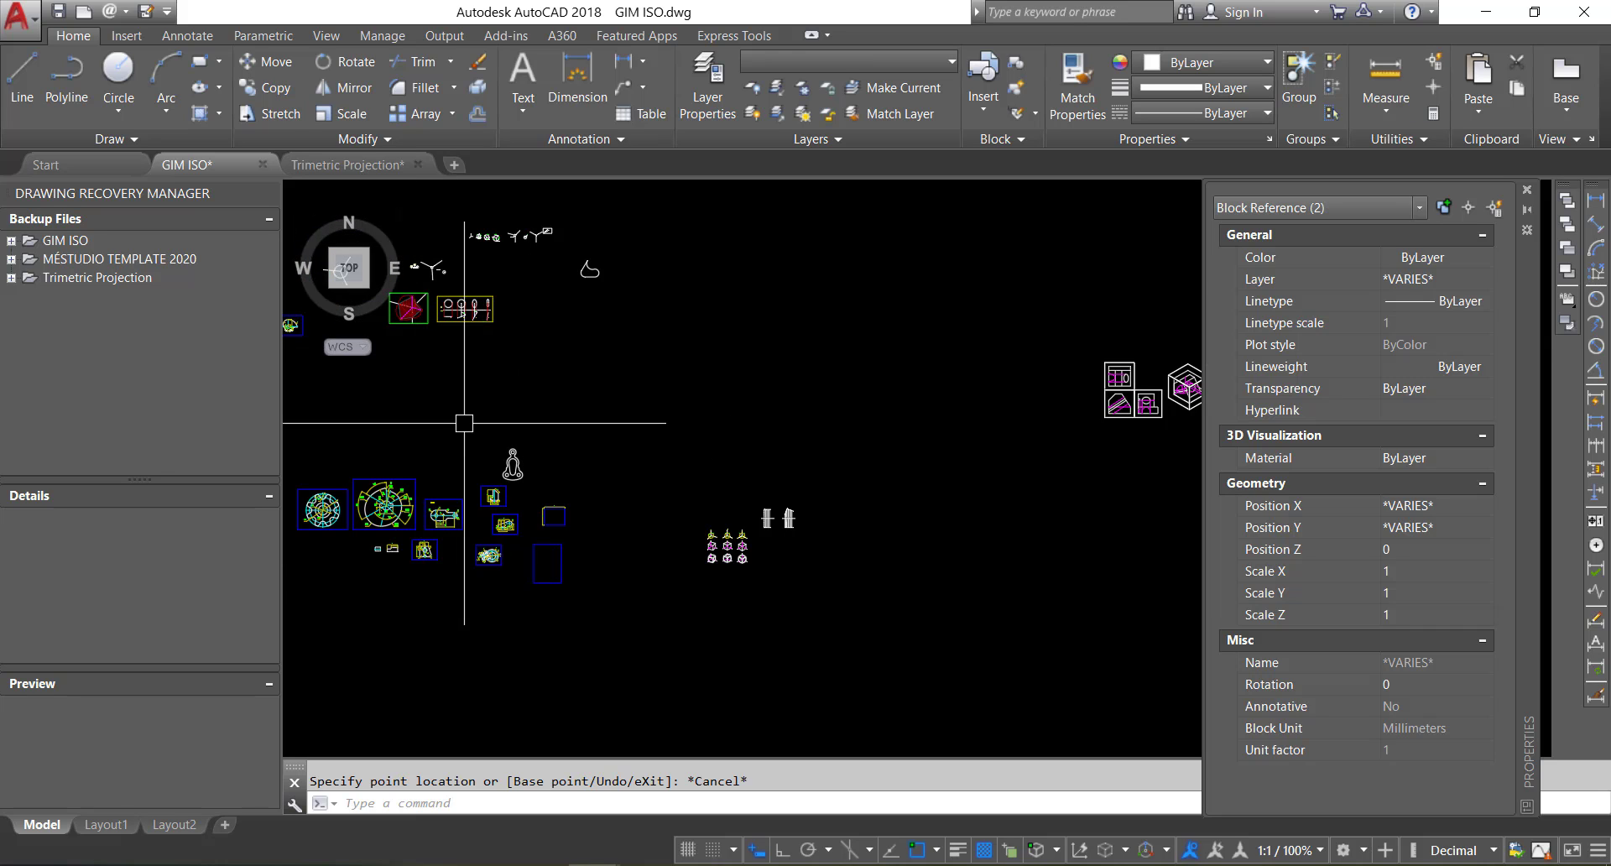
scroll(464, 423, "up", 2)
Step: Copy the Grid Trimetric block from the Trimetric Projection drawing to the clipboard
left_click(366, 164)
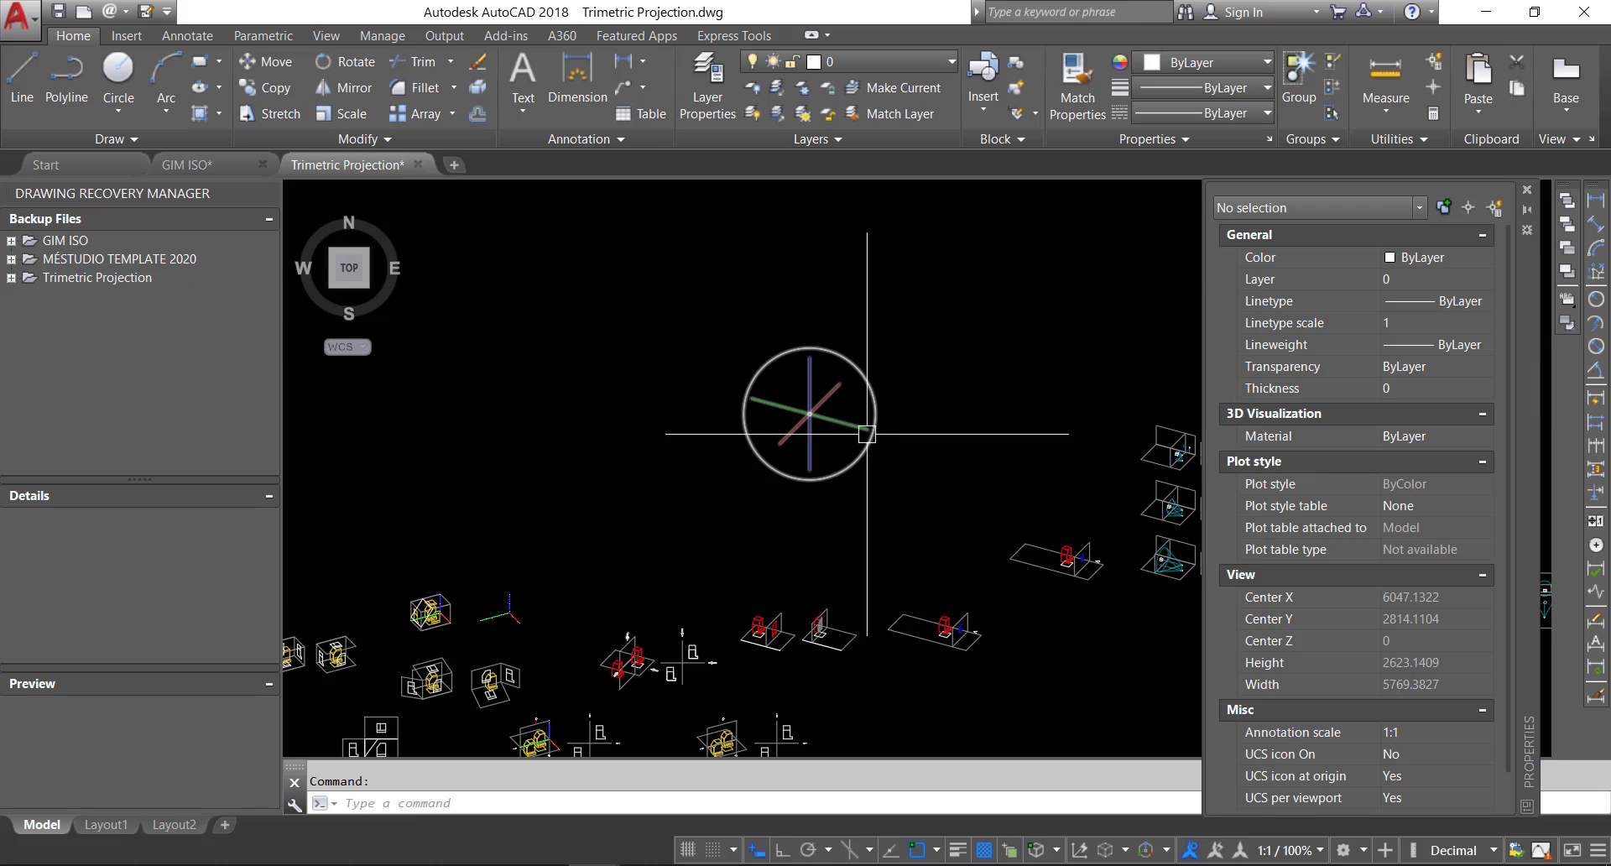
left_click(732, 499)
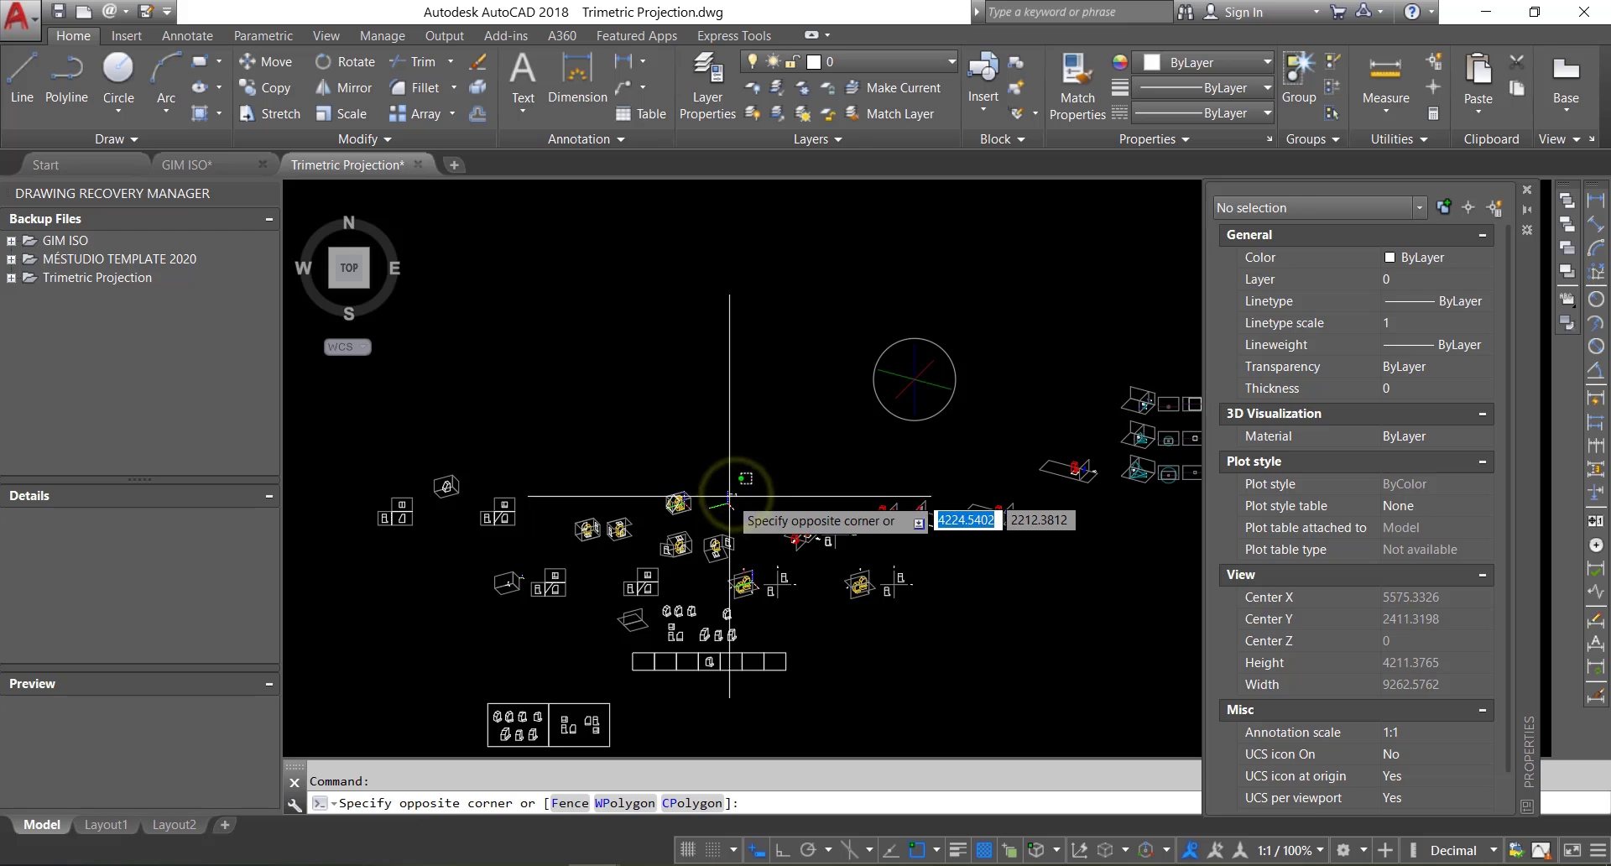
left_click(754, 507)
key("ctrl+c")
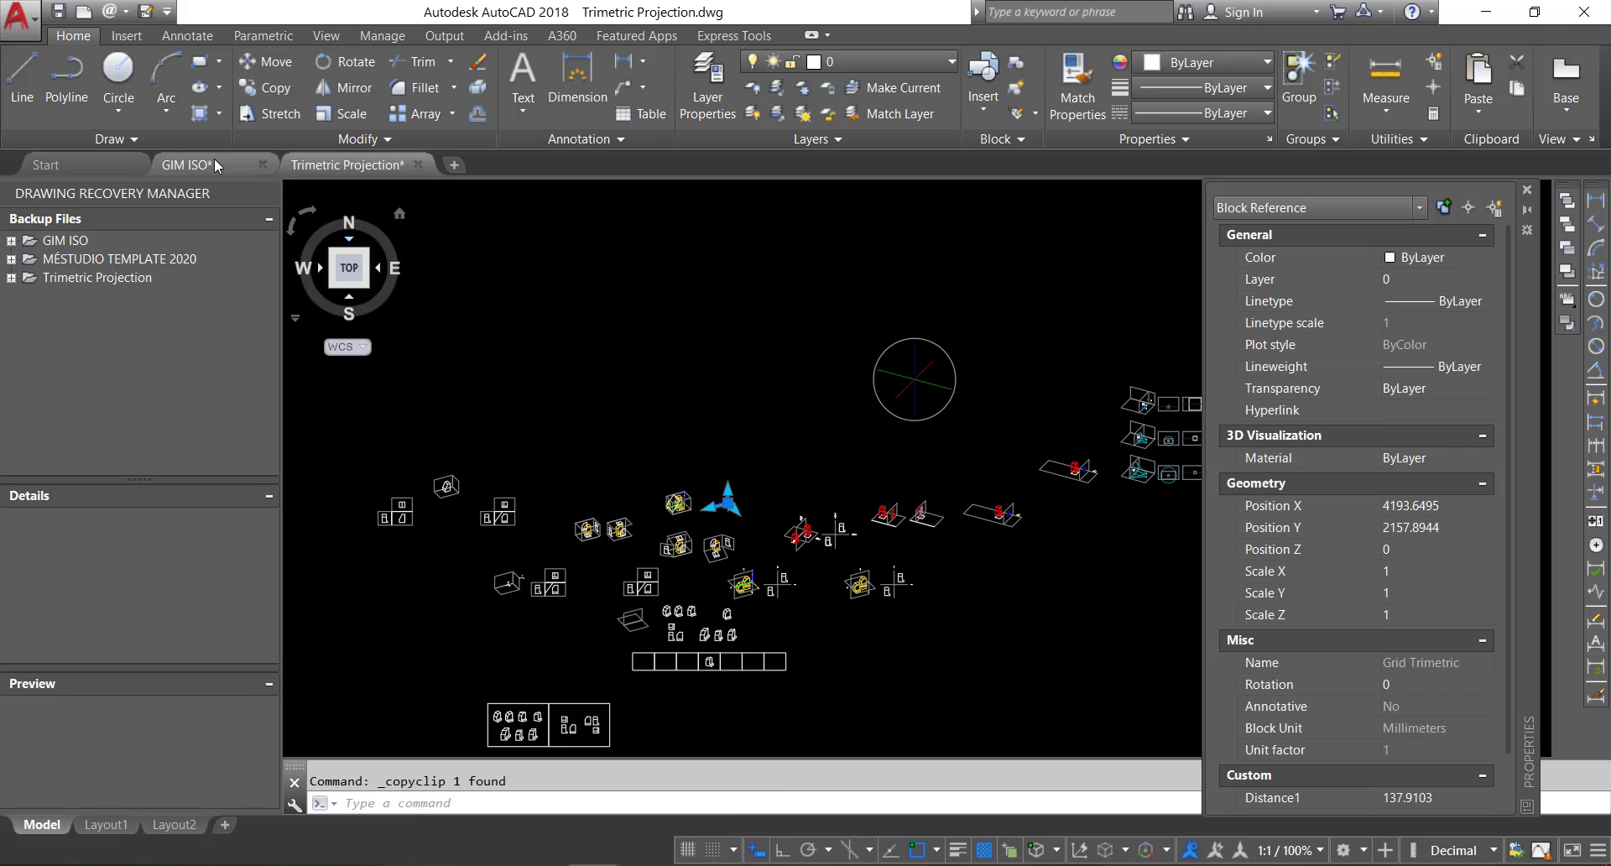
Step: Paste the Grid Trimetric block into GIM ISO beside the axes circle
left_click(214, 160)
scroll(666, 468, "down", 2)
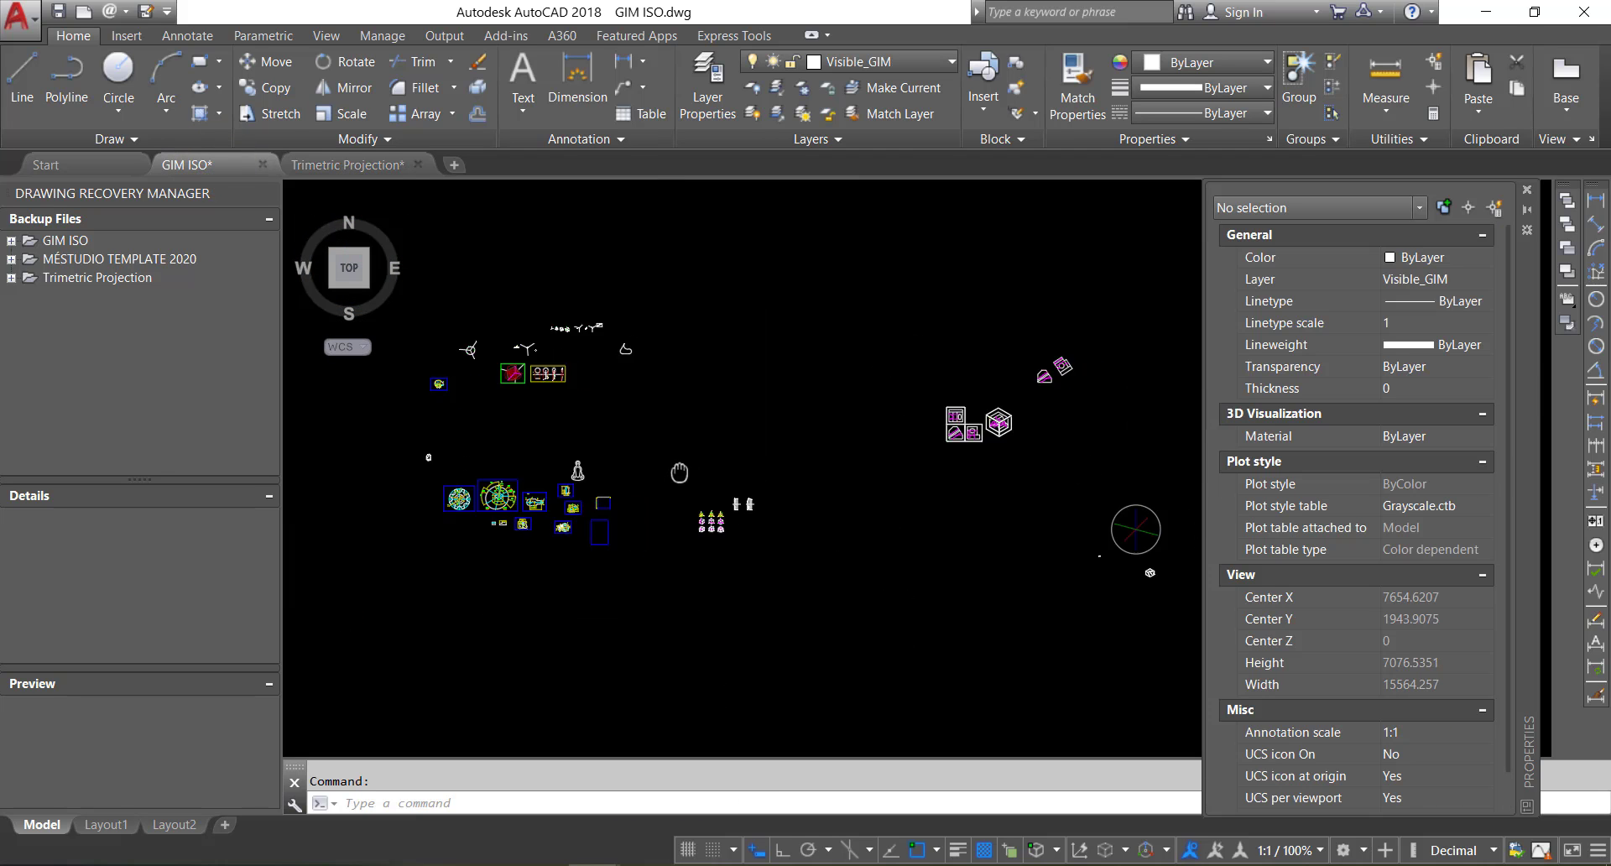
scroll(827, 468, "up", 2)
scroll(969, 509, "up", 2)
scroll(969, 509, "up", 2)
key("ctrl+v")
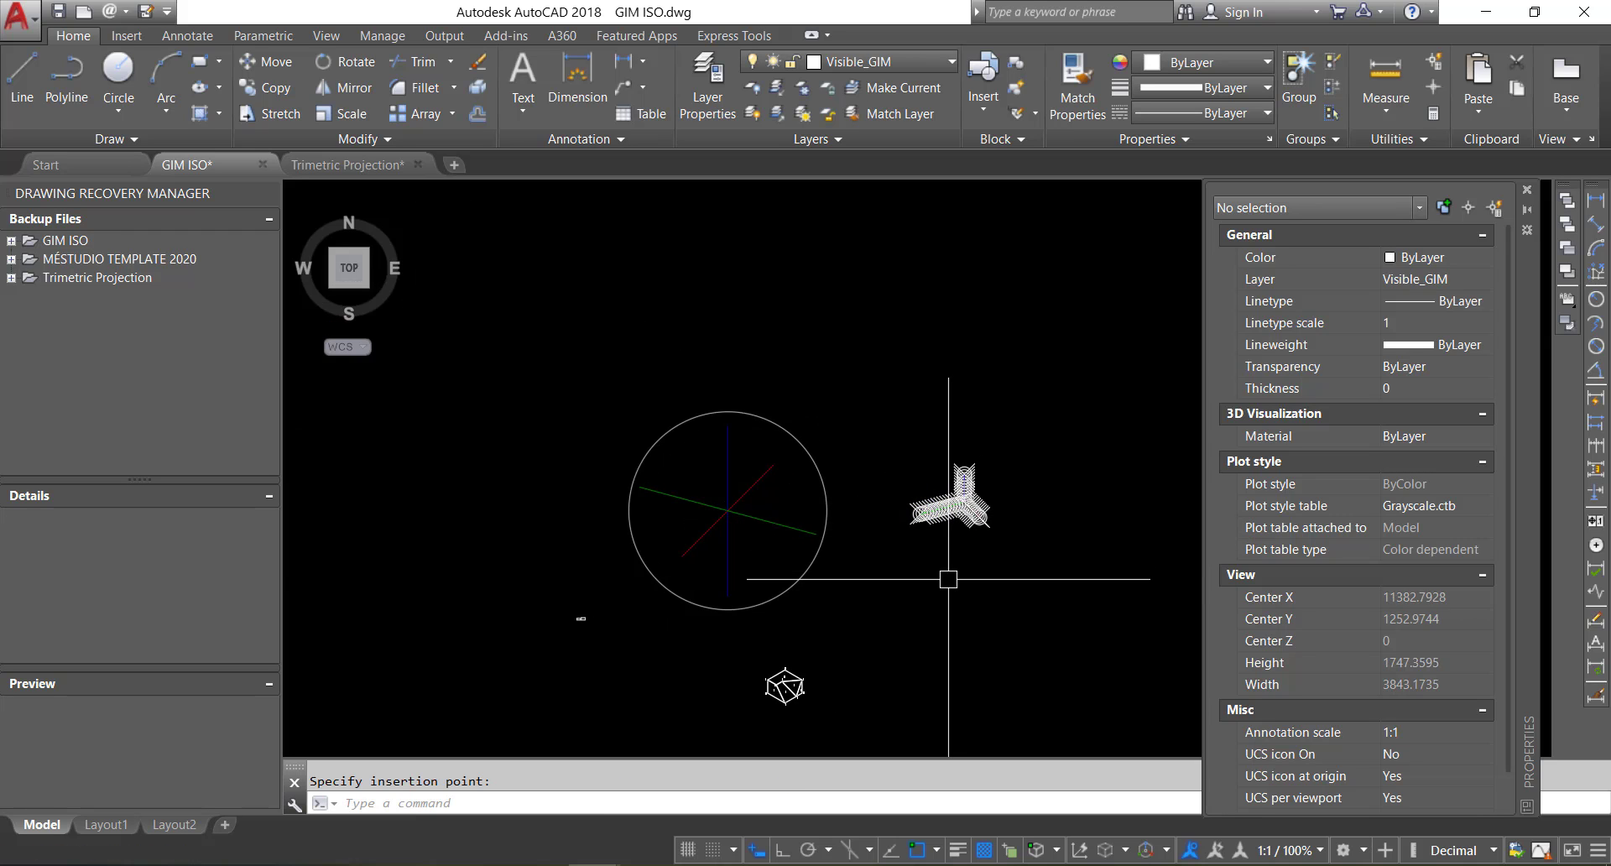
key("Escape")
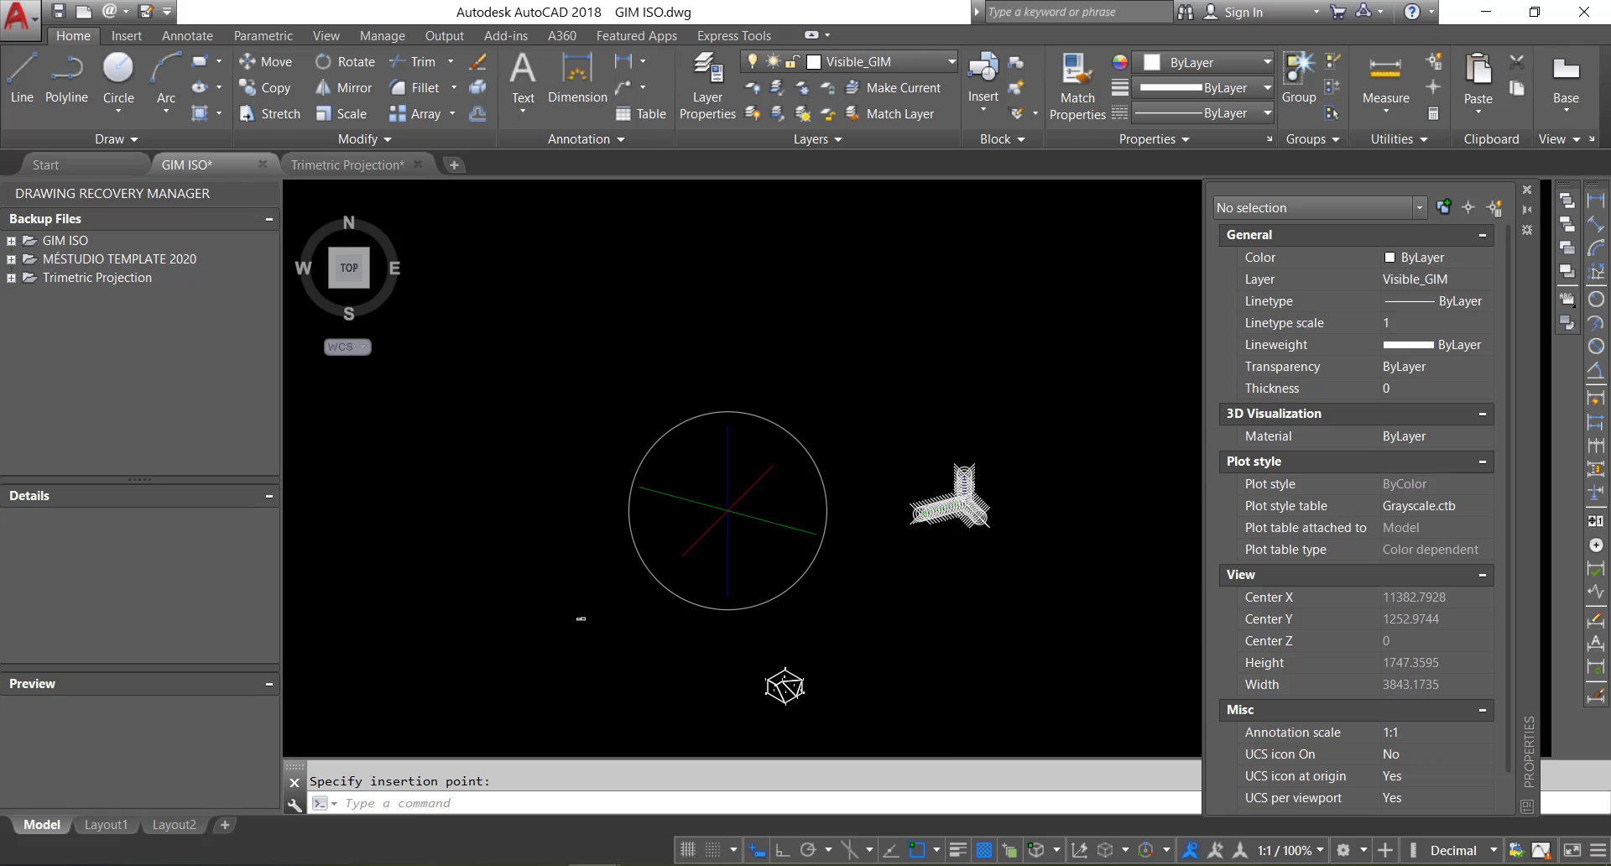
key("Escape")
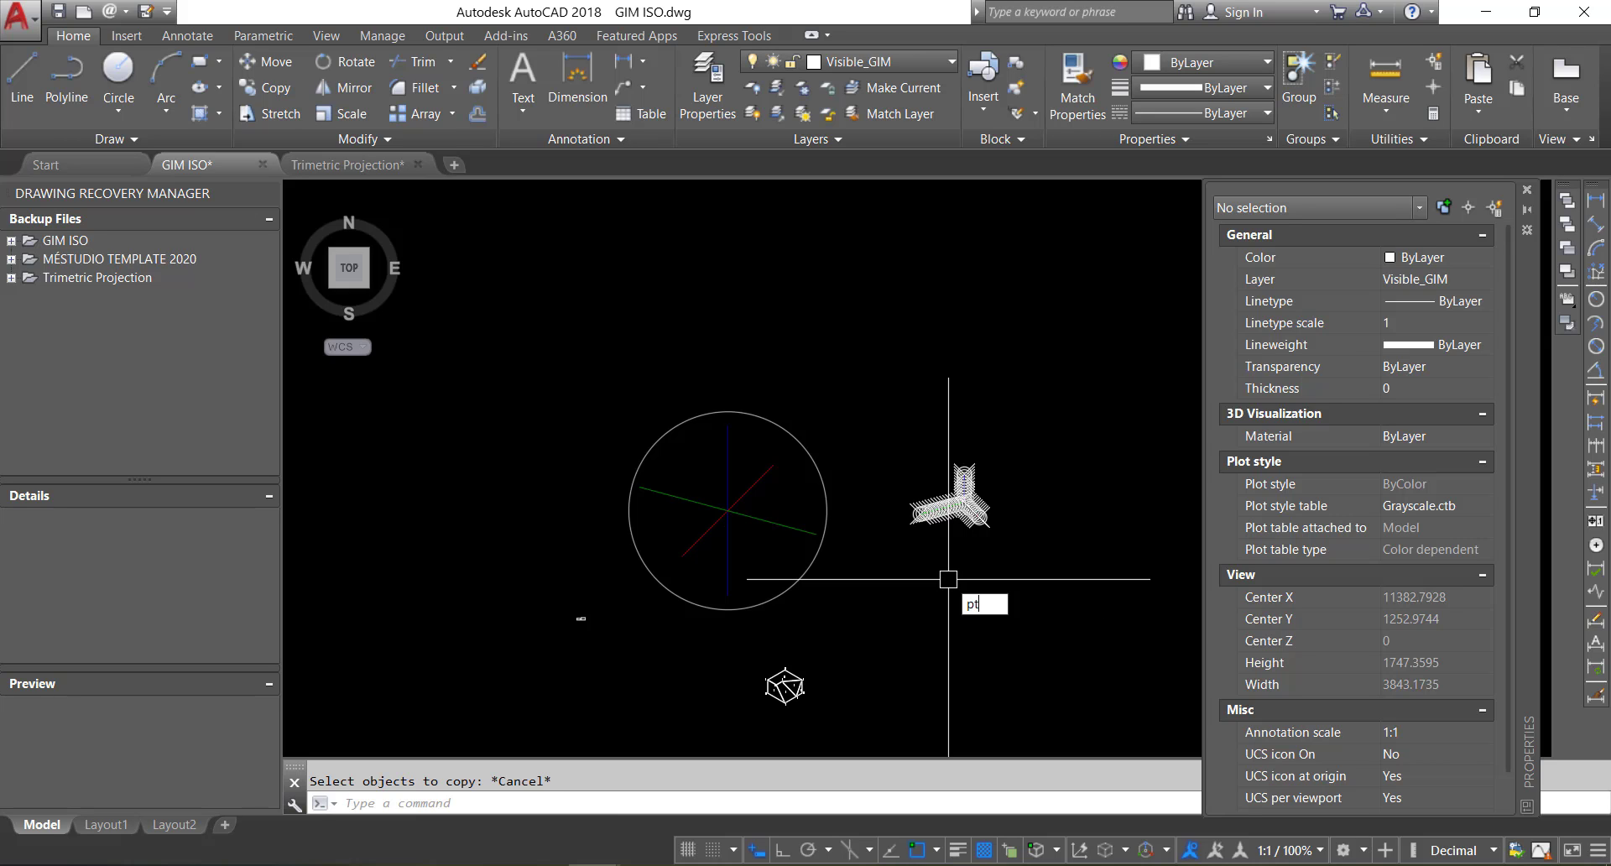
Step: Confirm the point style with PTYPE, regenerate the drawing and select the pasted grid block
type("PTYPE")
key("Return")
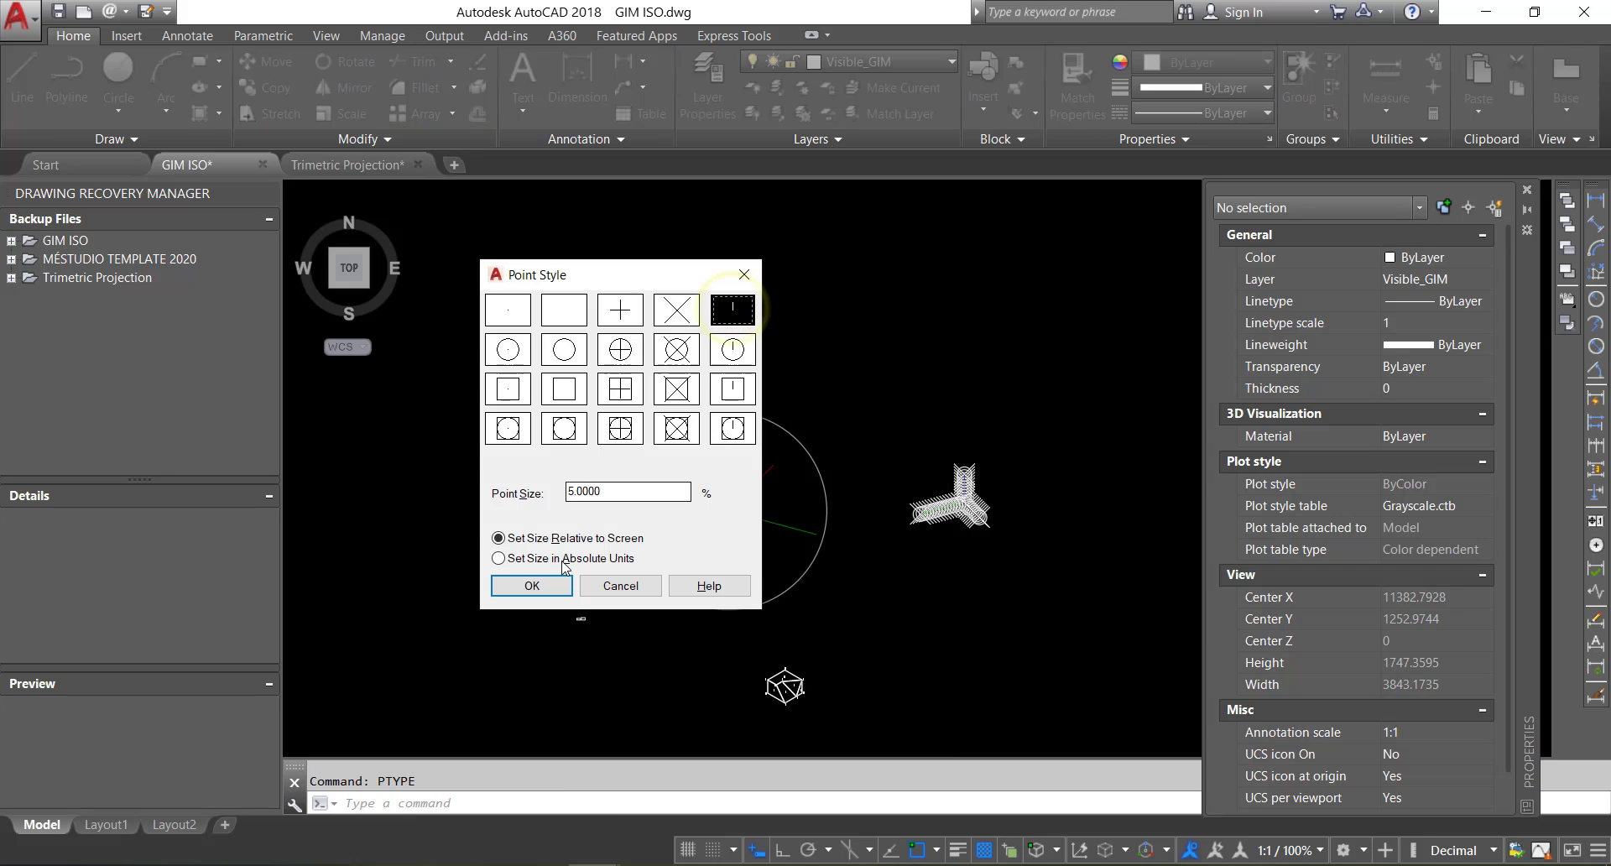
left_click(547, 585)
scroll(891, 551, "up", 4)
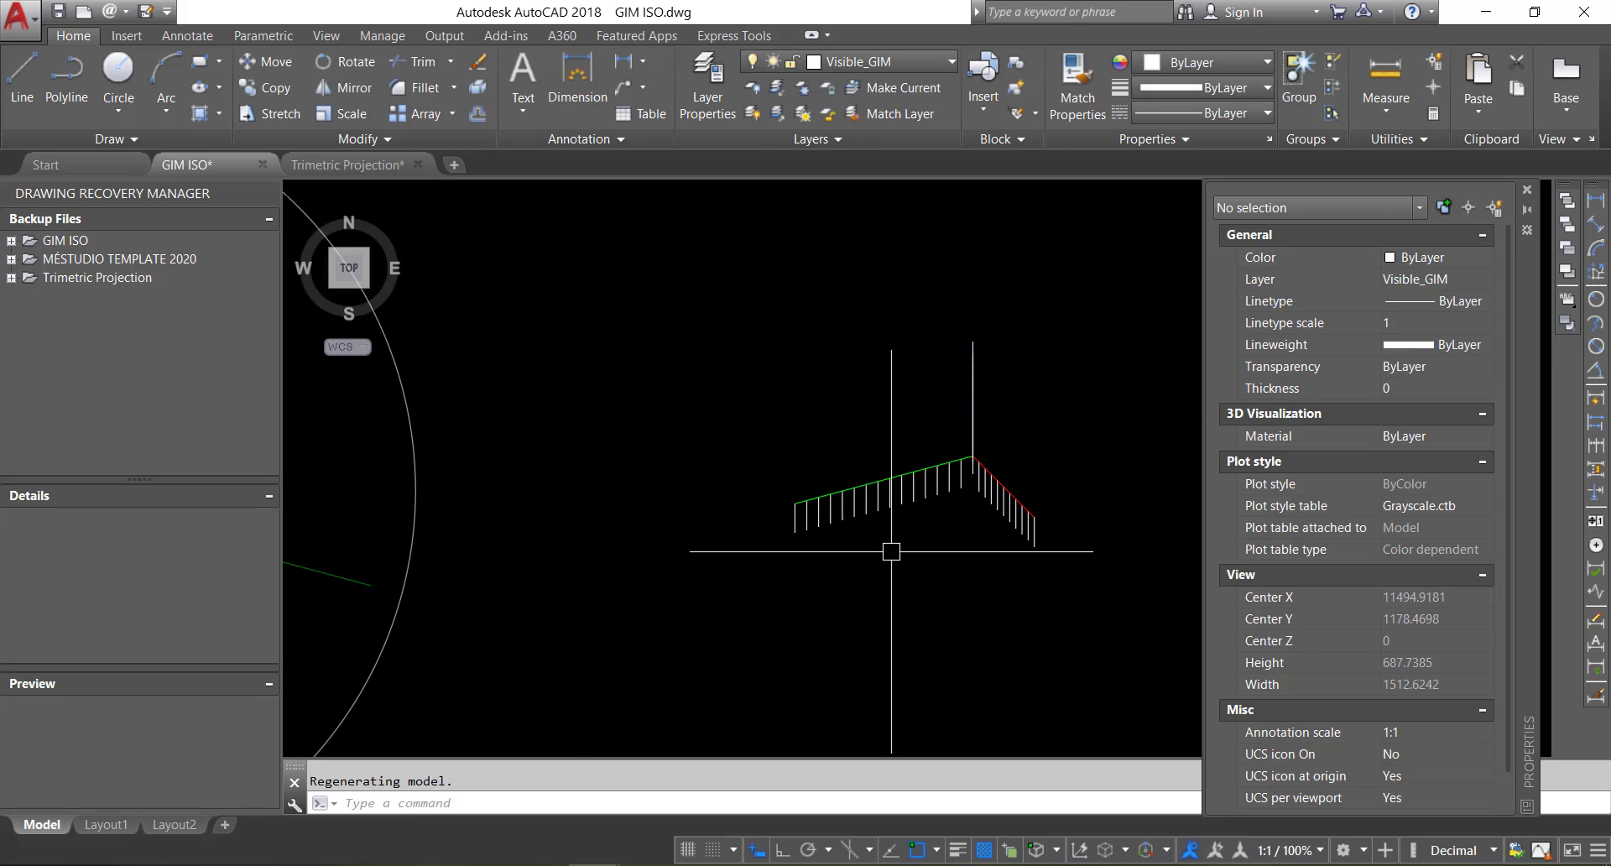
type("re")
key("Return")
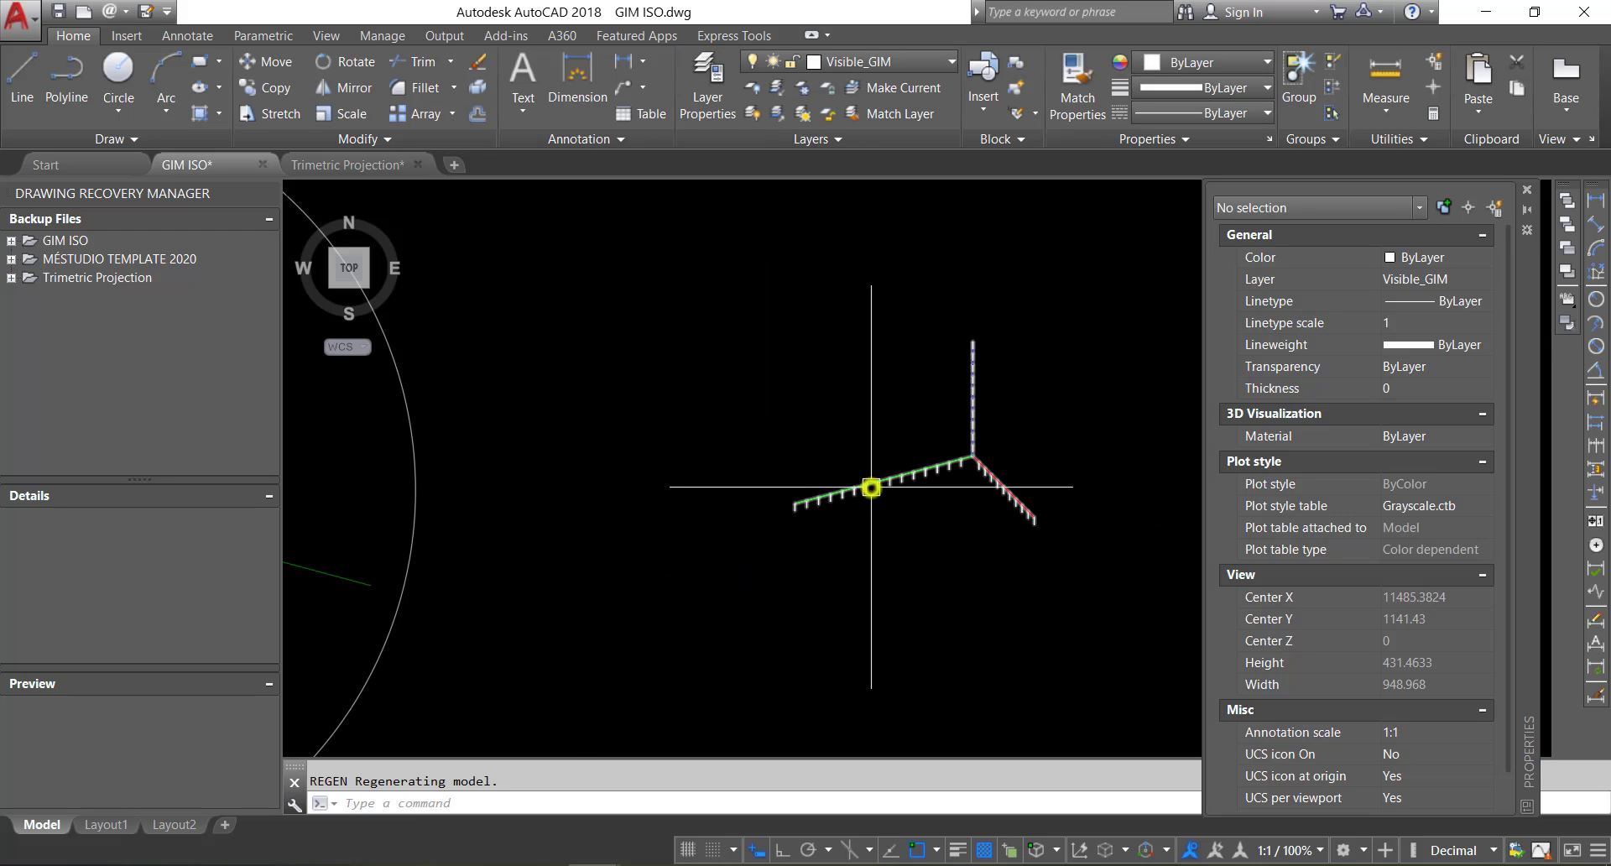
left_click(870, 485)
scroll(873, 487, "up", 2)
Step: Stretch the grid's left axis end outward so Distance1 becomes 242.2853
left_click(746, 511)
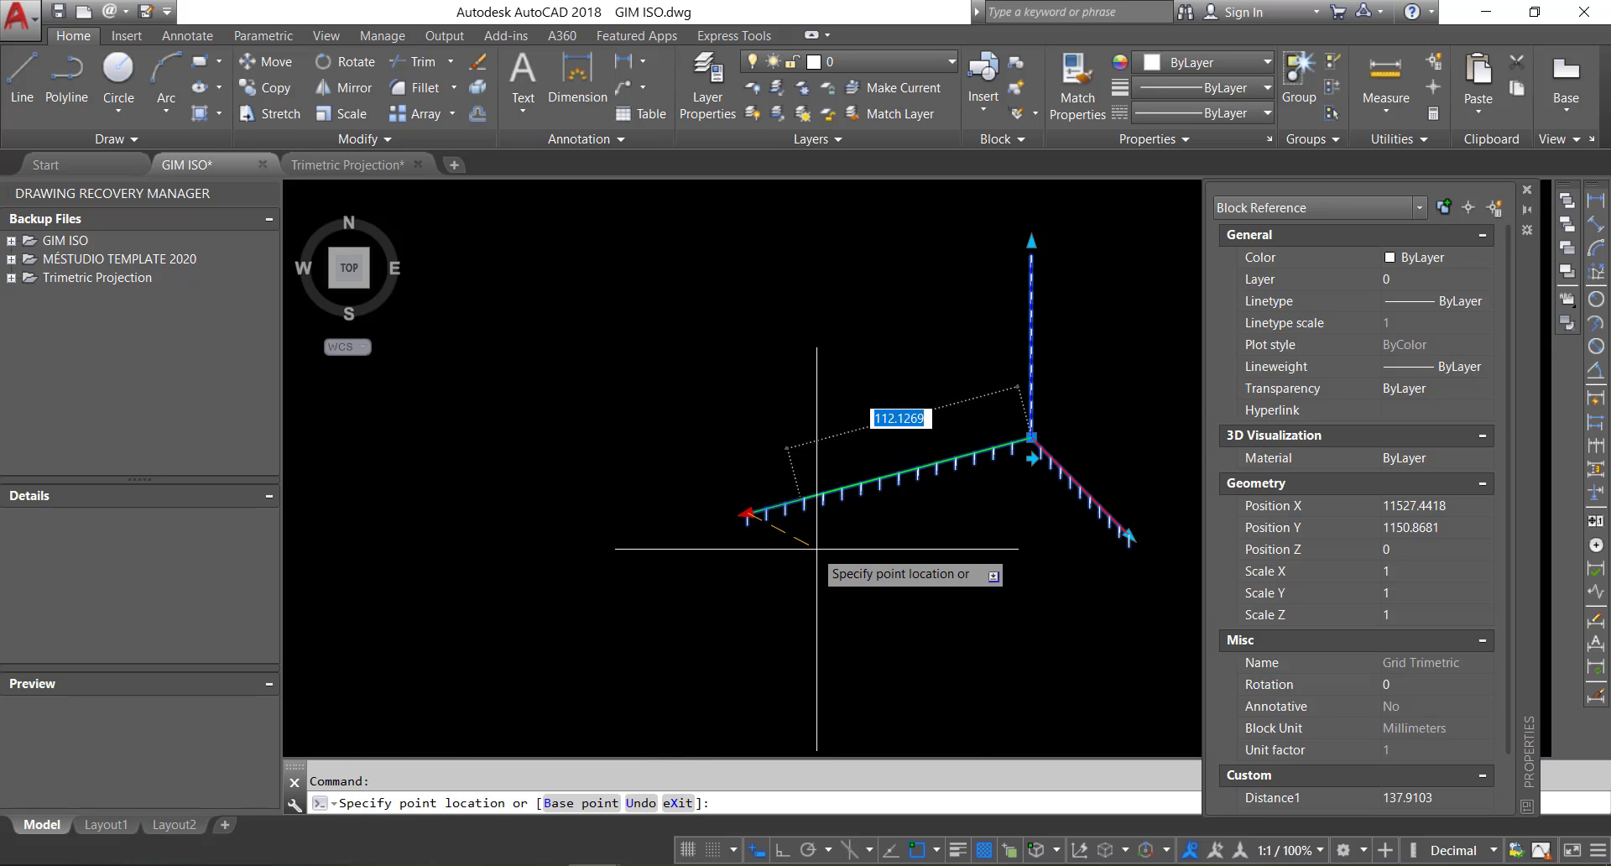
left_click(546, 619)
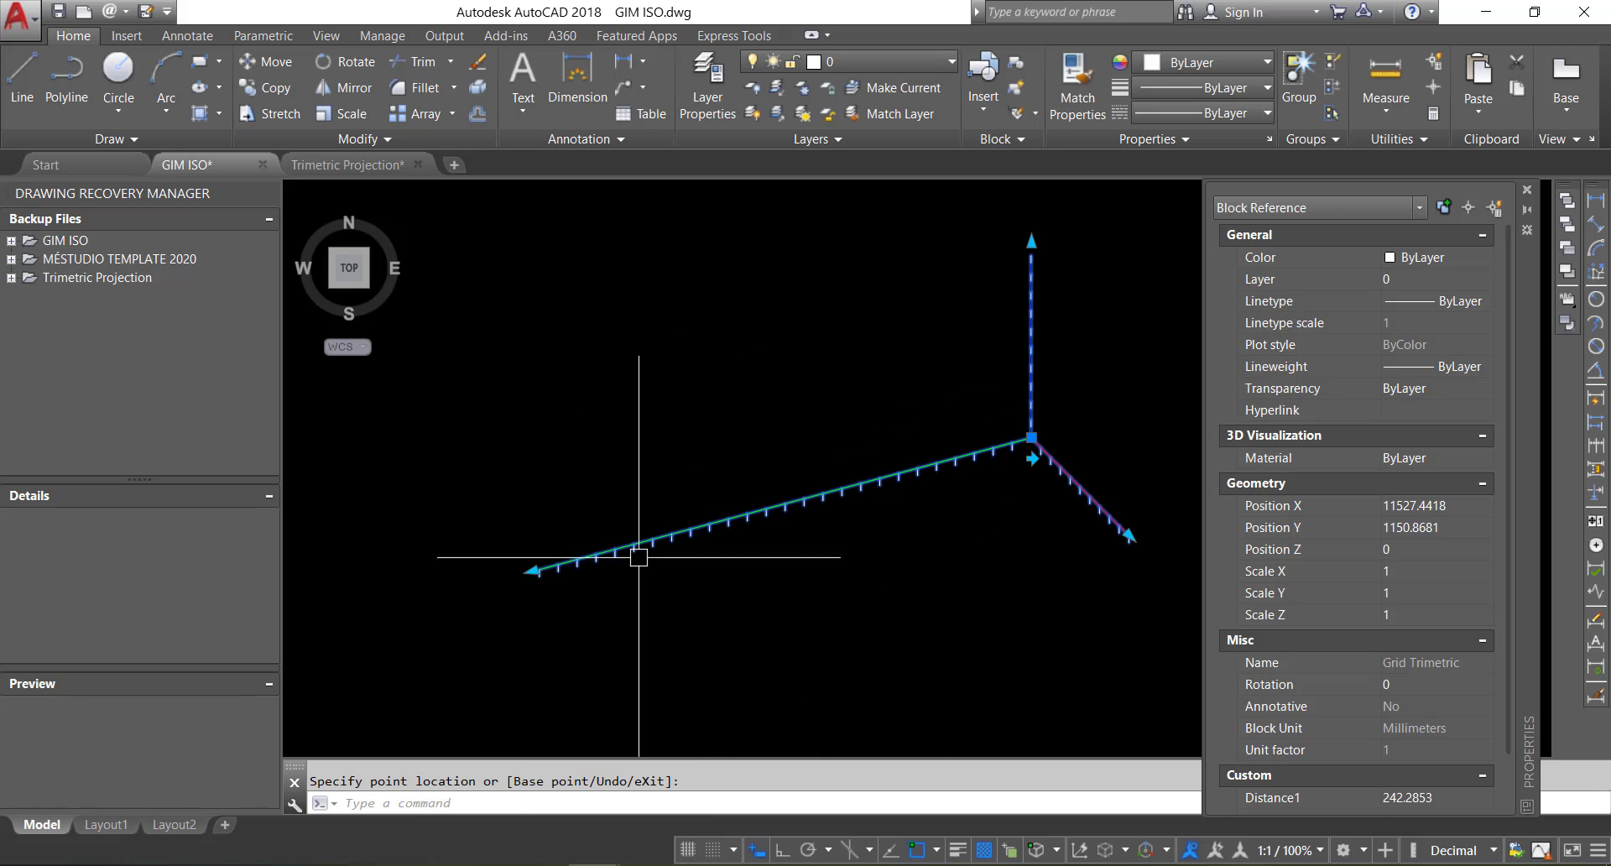
left_click(533, 571)
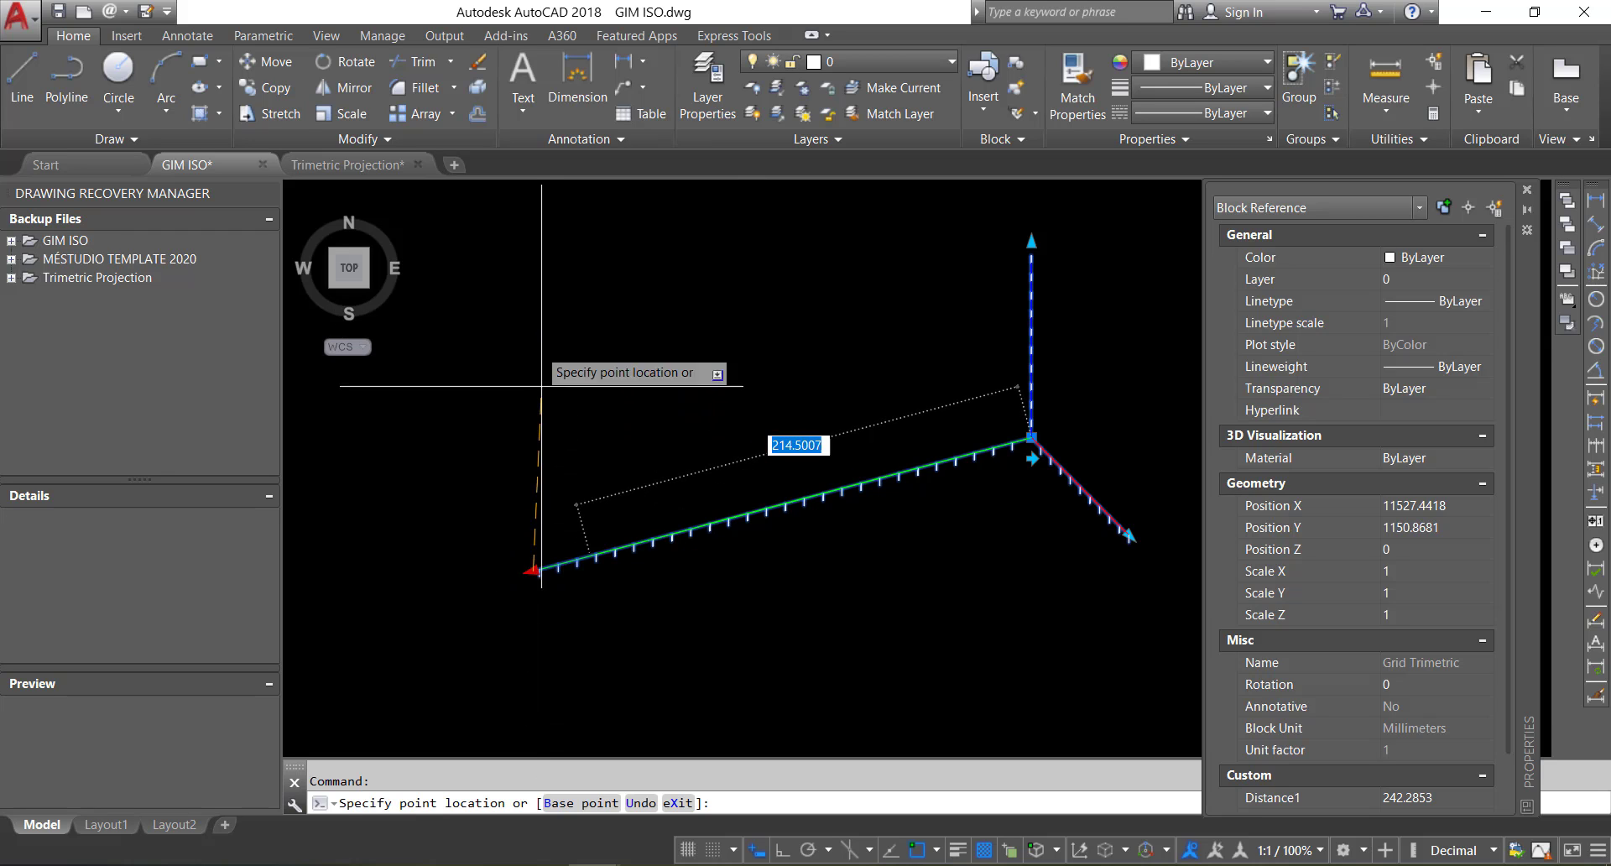
key("Escape")
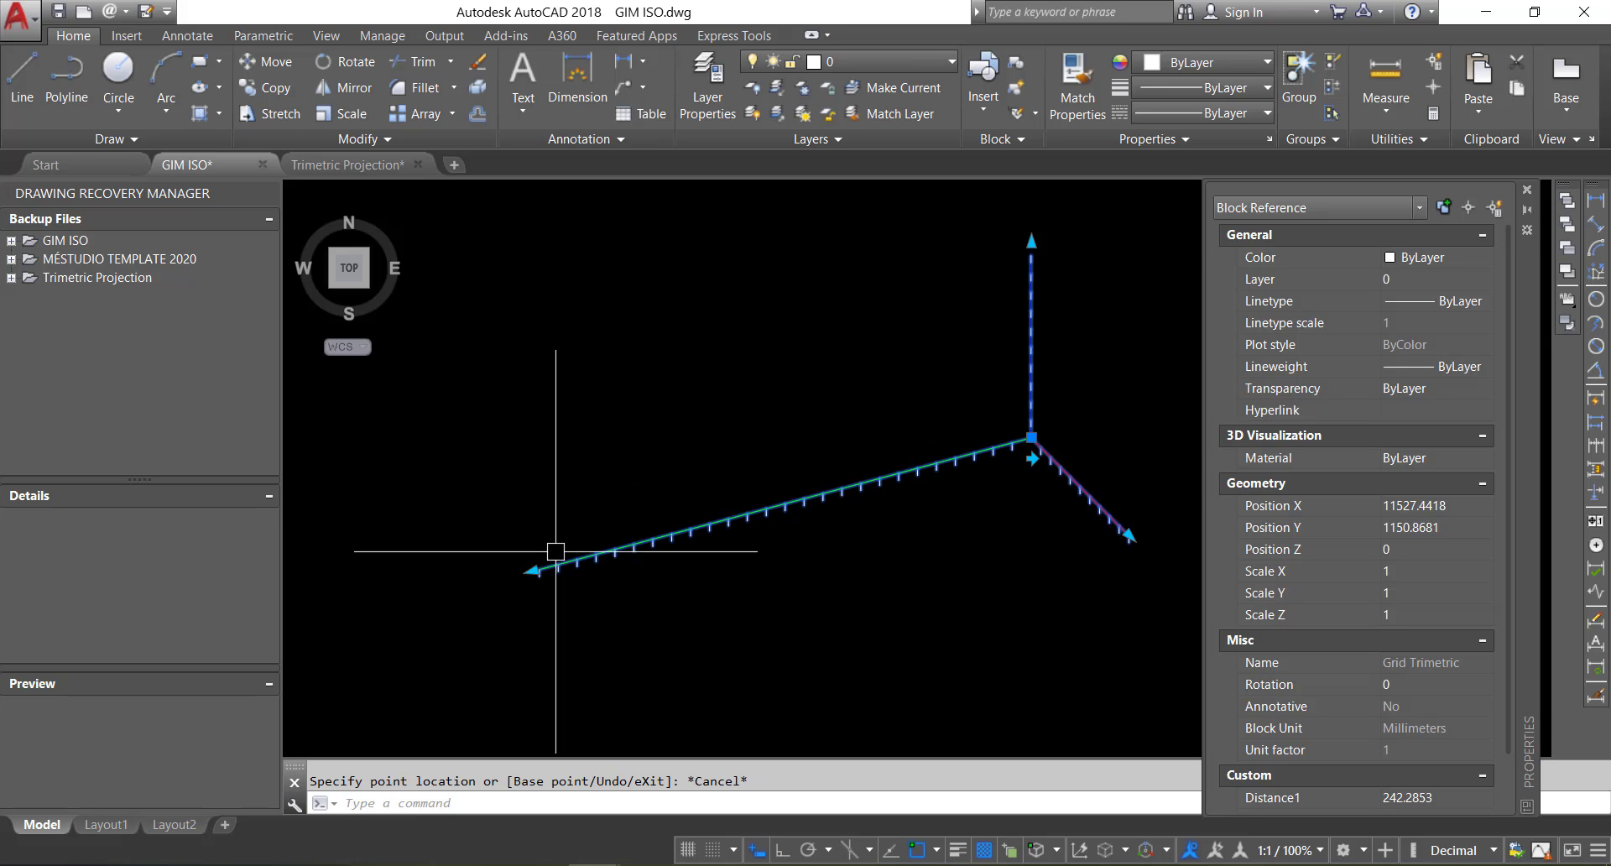
left_click(532, 571)
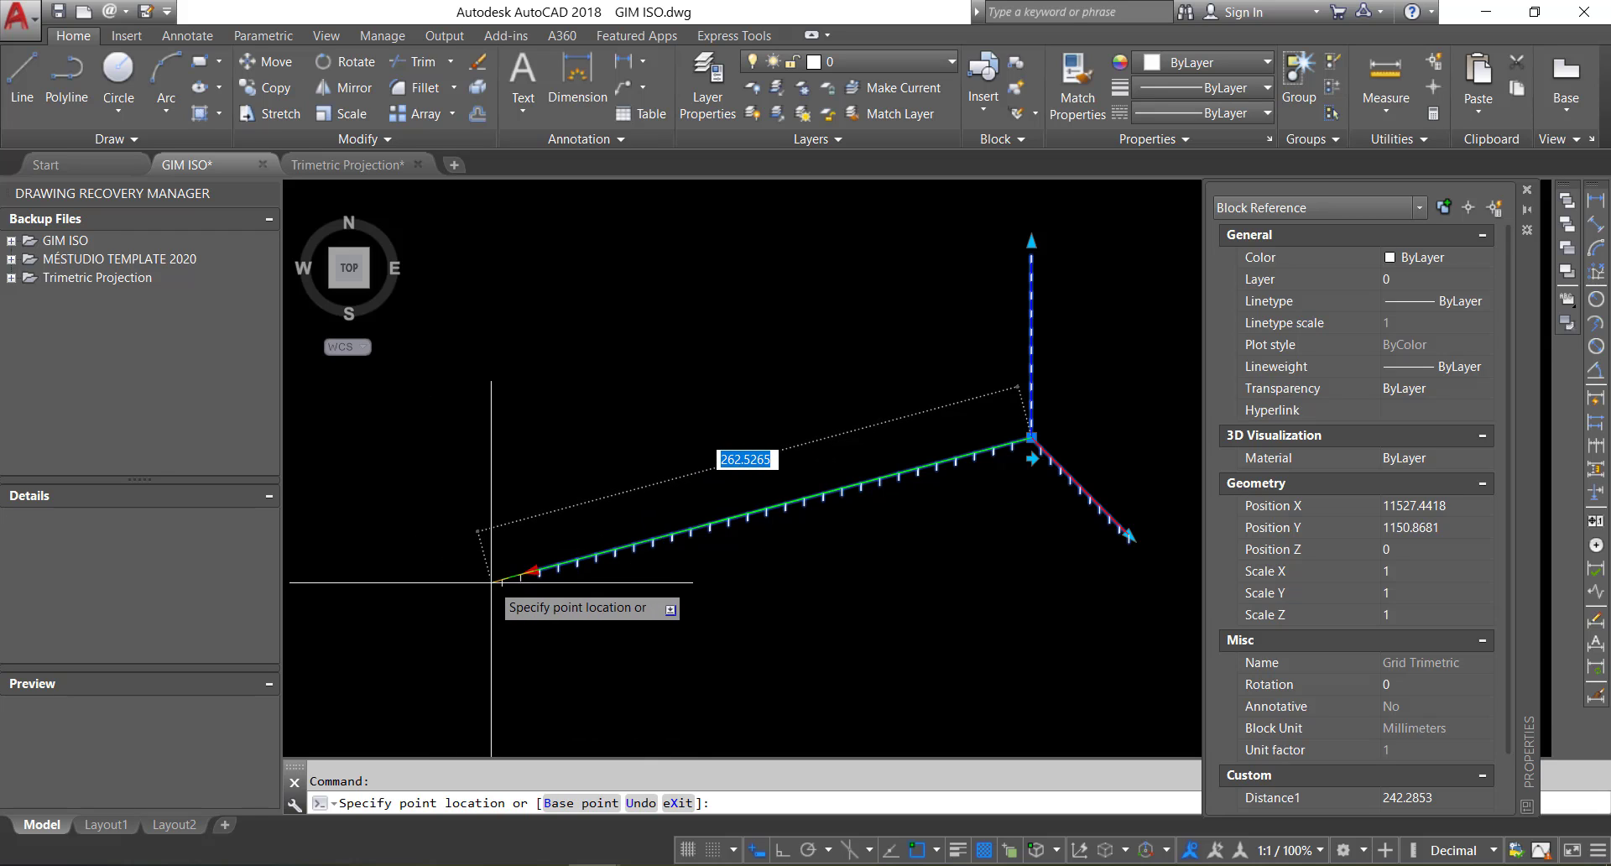
middle_click_drag(491, 582, 602, 561)
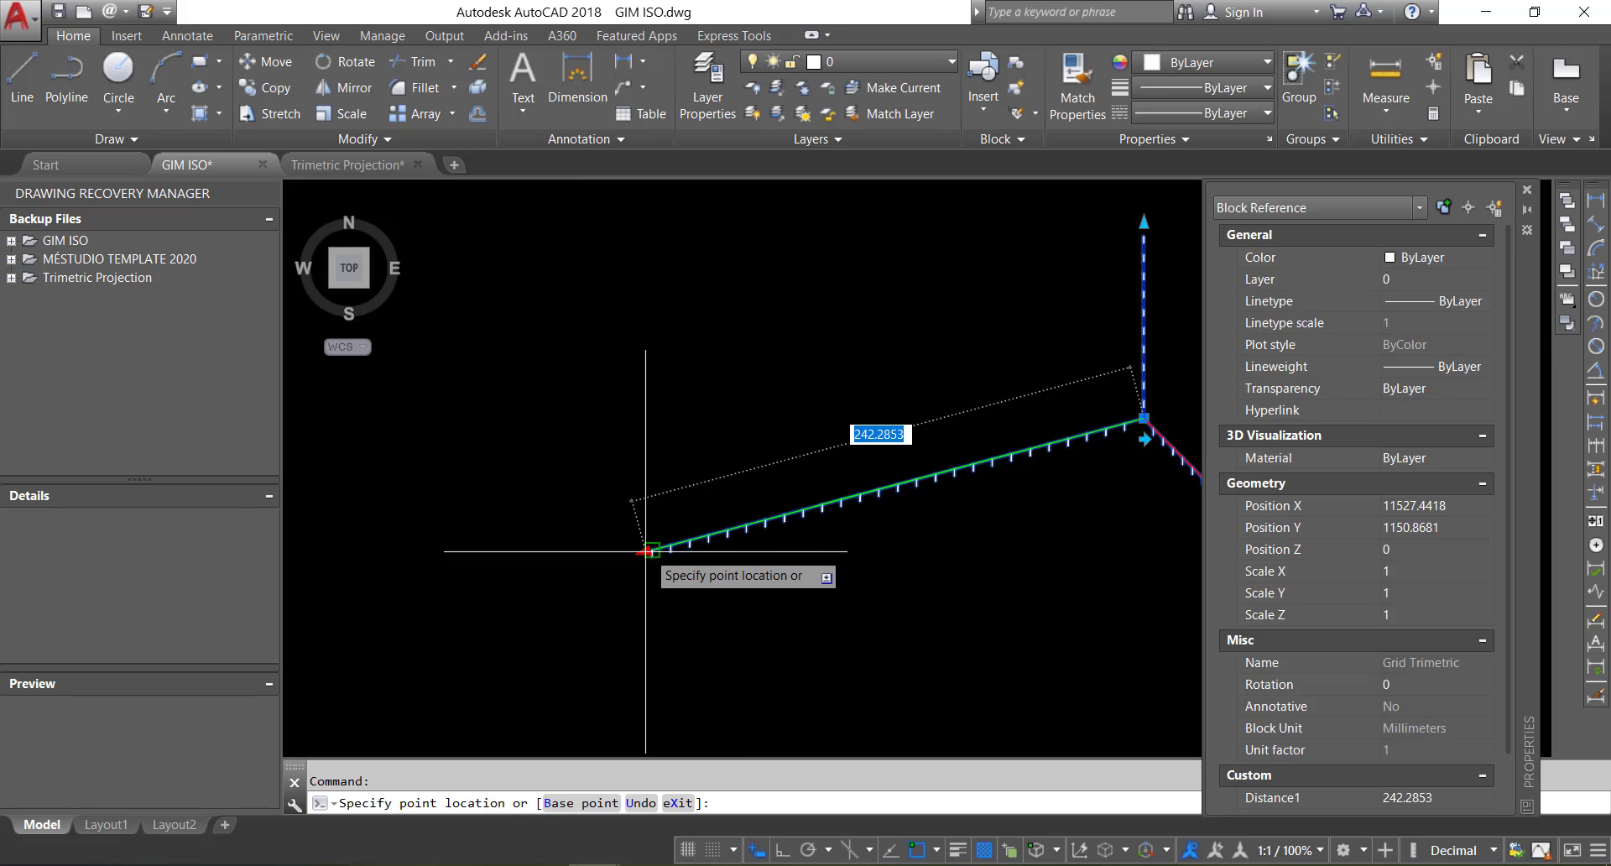
Step: Add the axes circle to the selection and stretch its edge to a new radius
key("Escape")
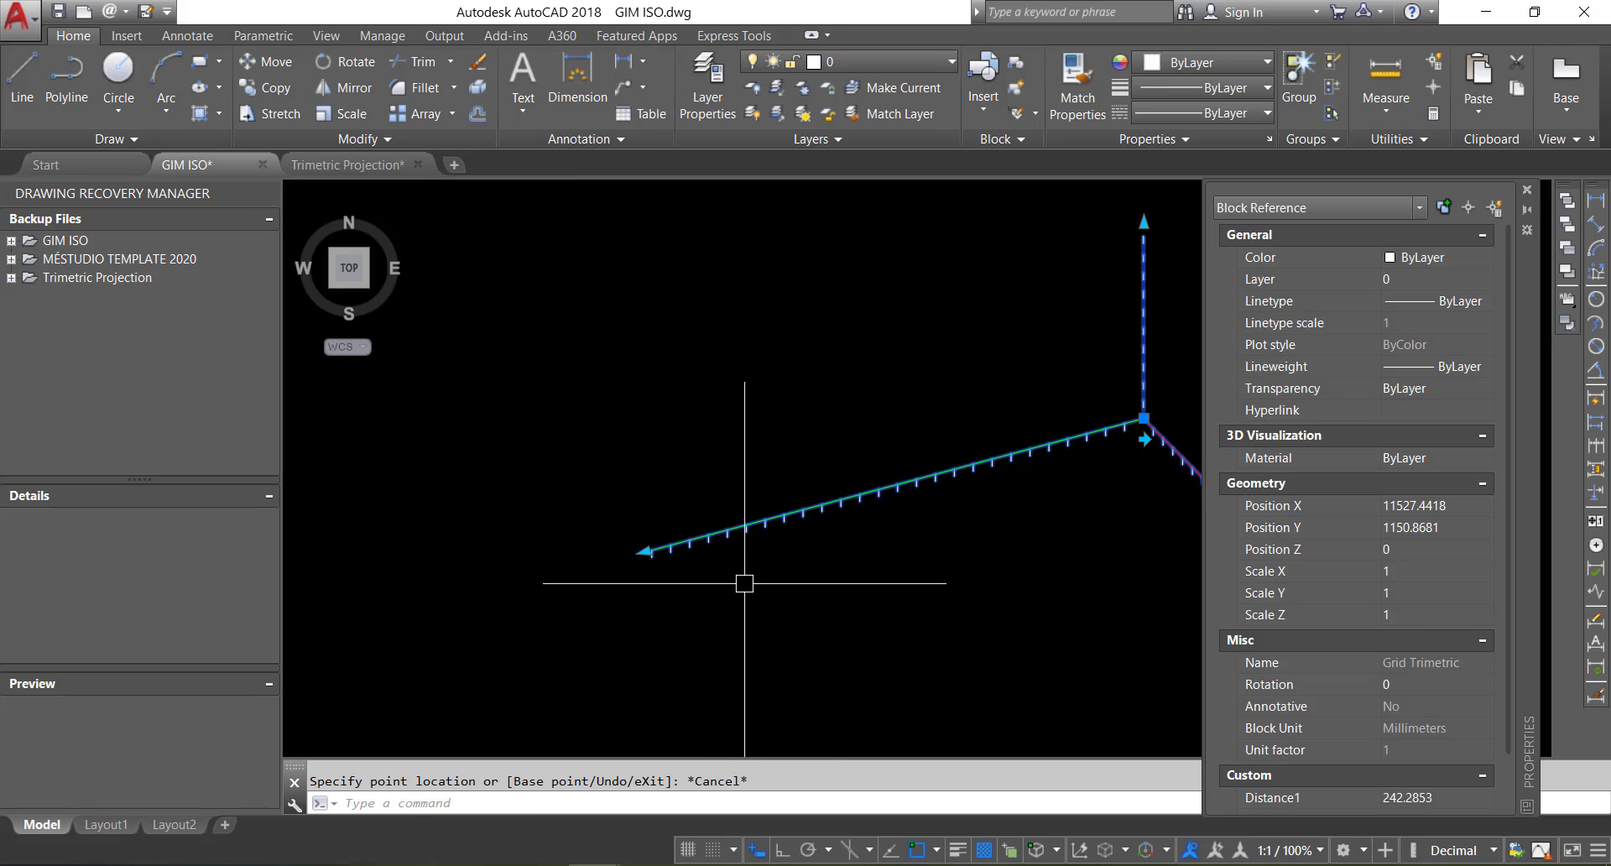
scroll(742, 655, "down", 2)
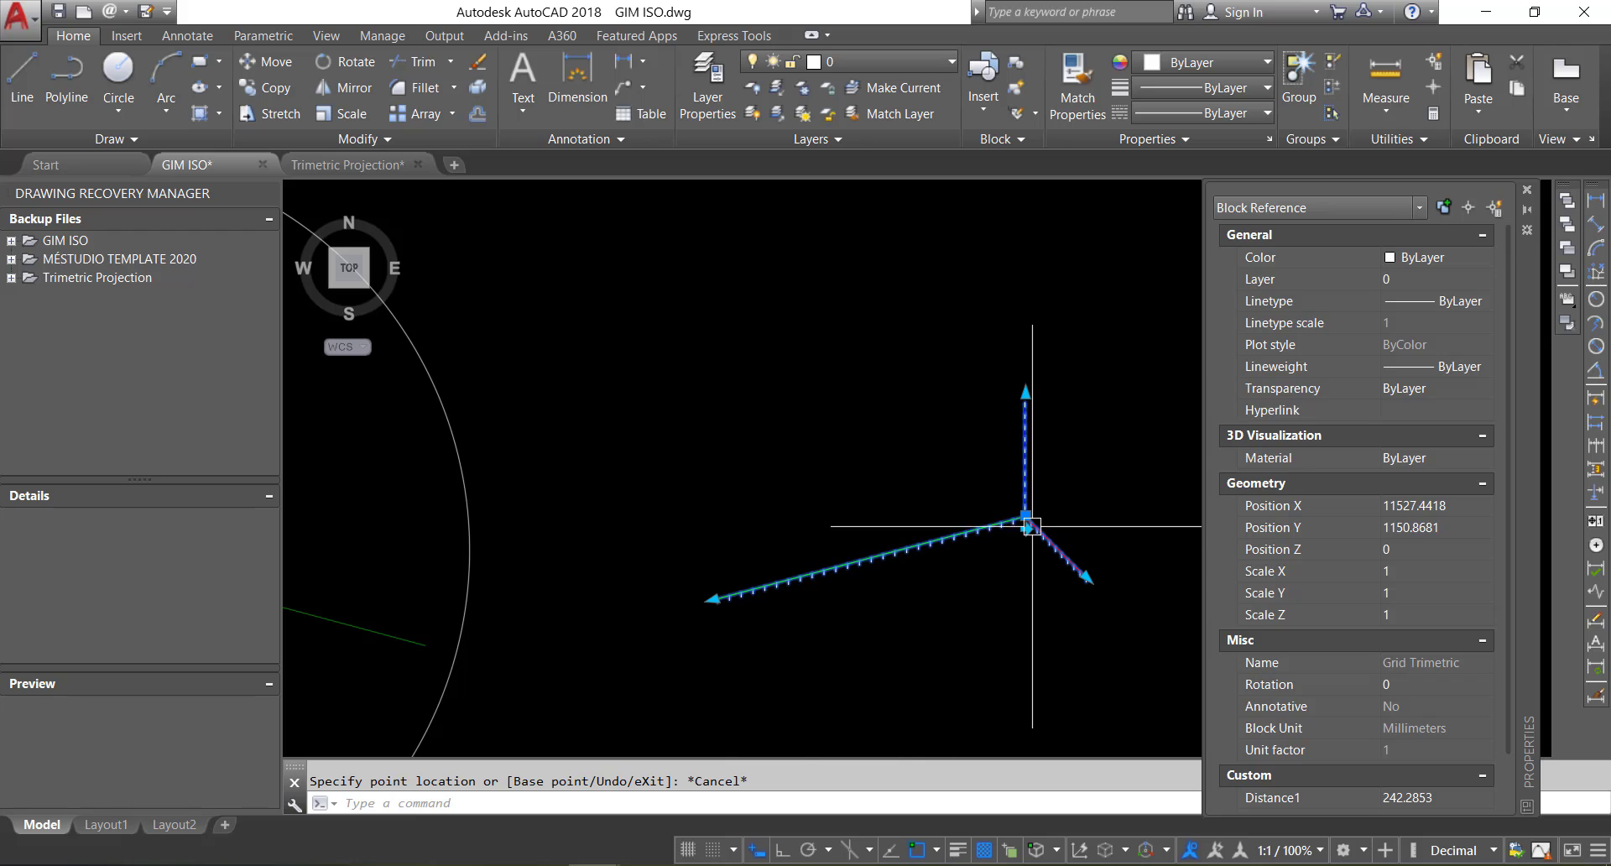
scroll(727, 612, "down", 4)
middle_click_drag(719, 583, 777, 486)
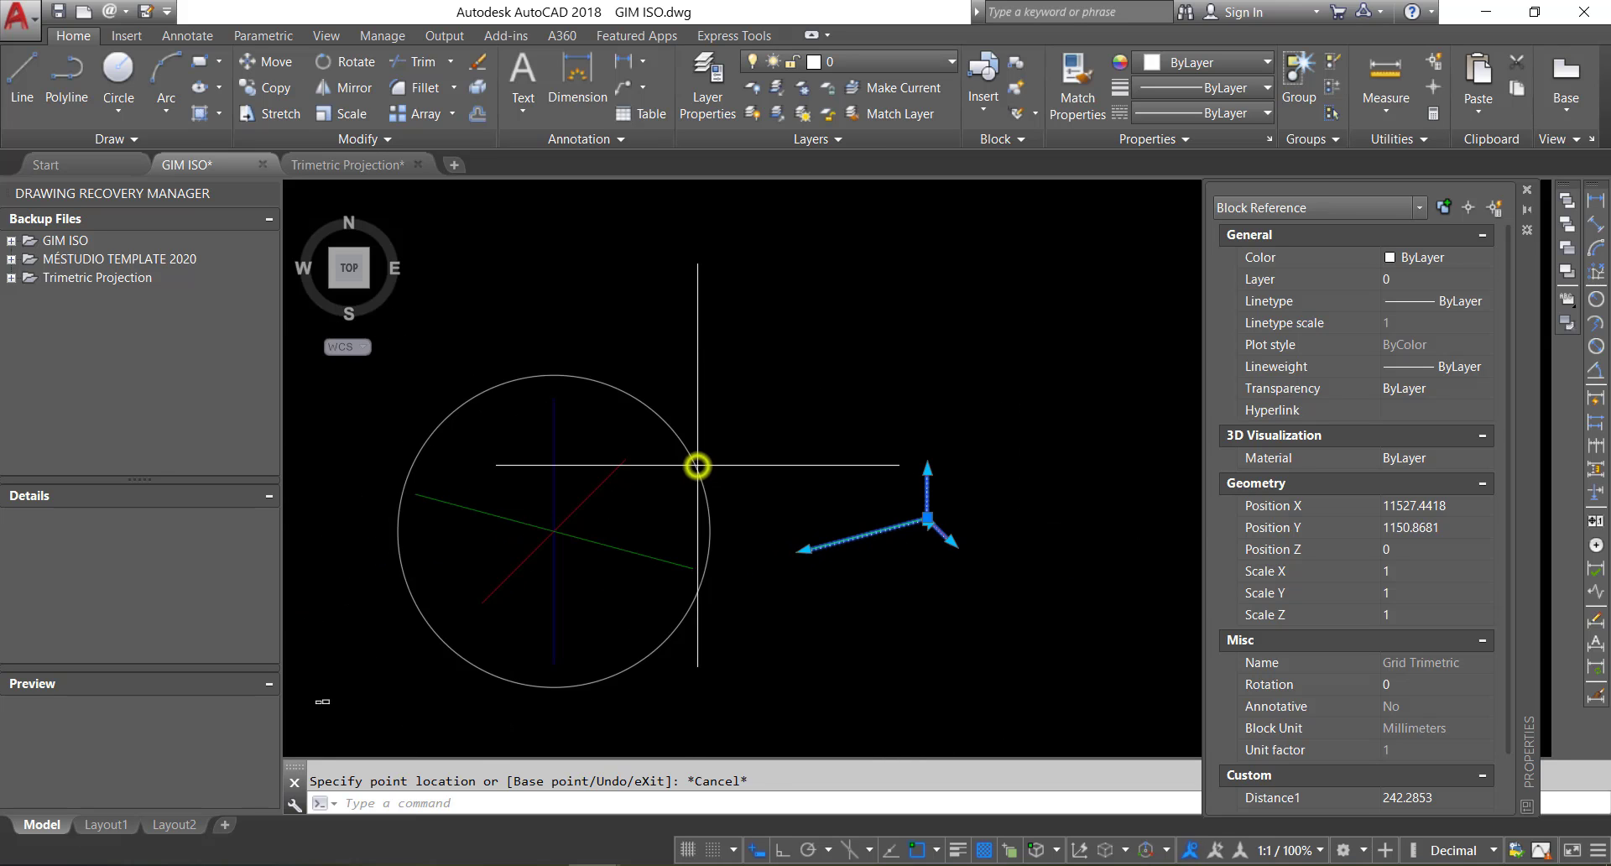
left_click(702, 510)
left_click(710, 531)
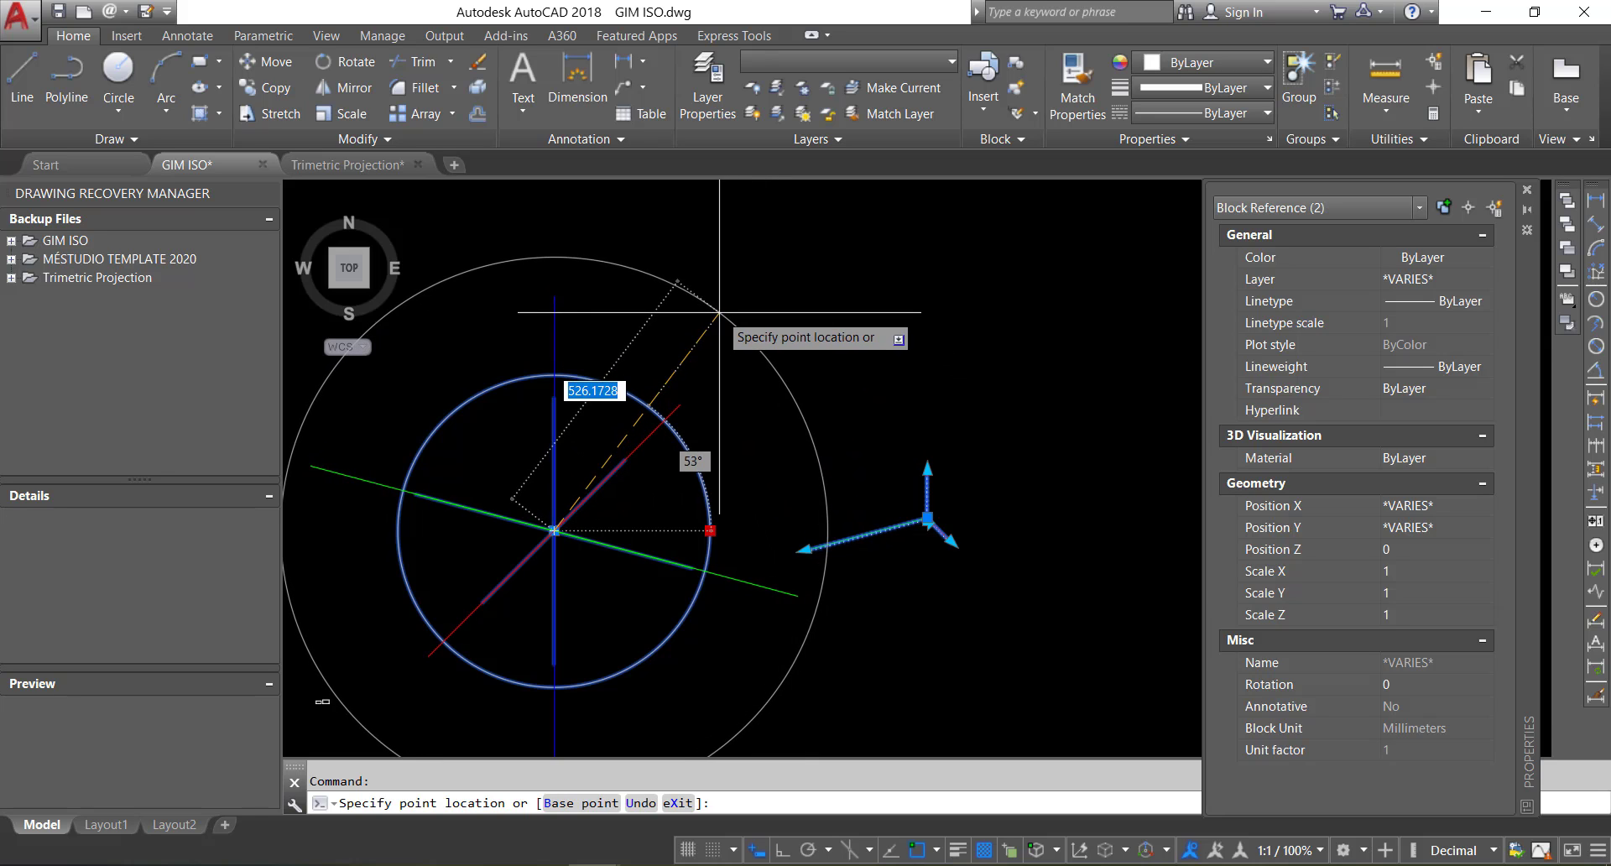
left_click(719, 311)
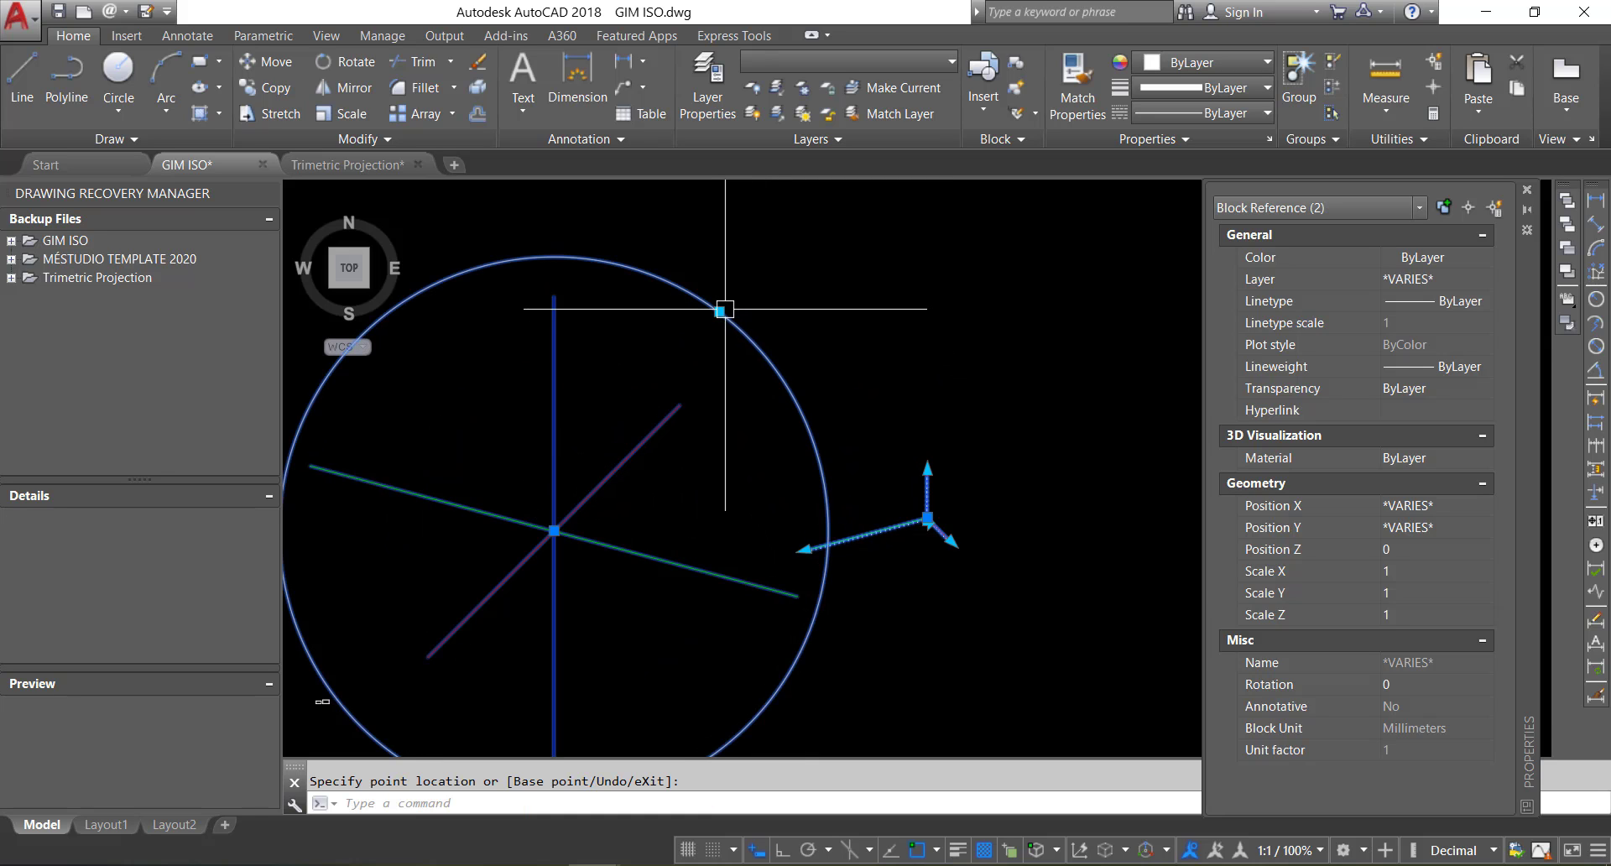
Step: Stretch the circle's edge twice more, enlarging it and then setting its final radius
left_click(722, 310)
left_click(688, 243)
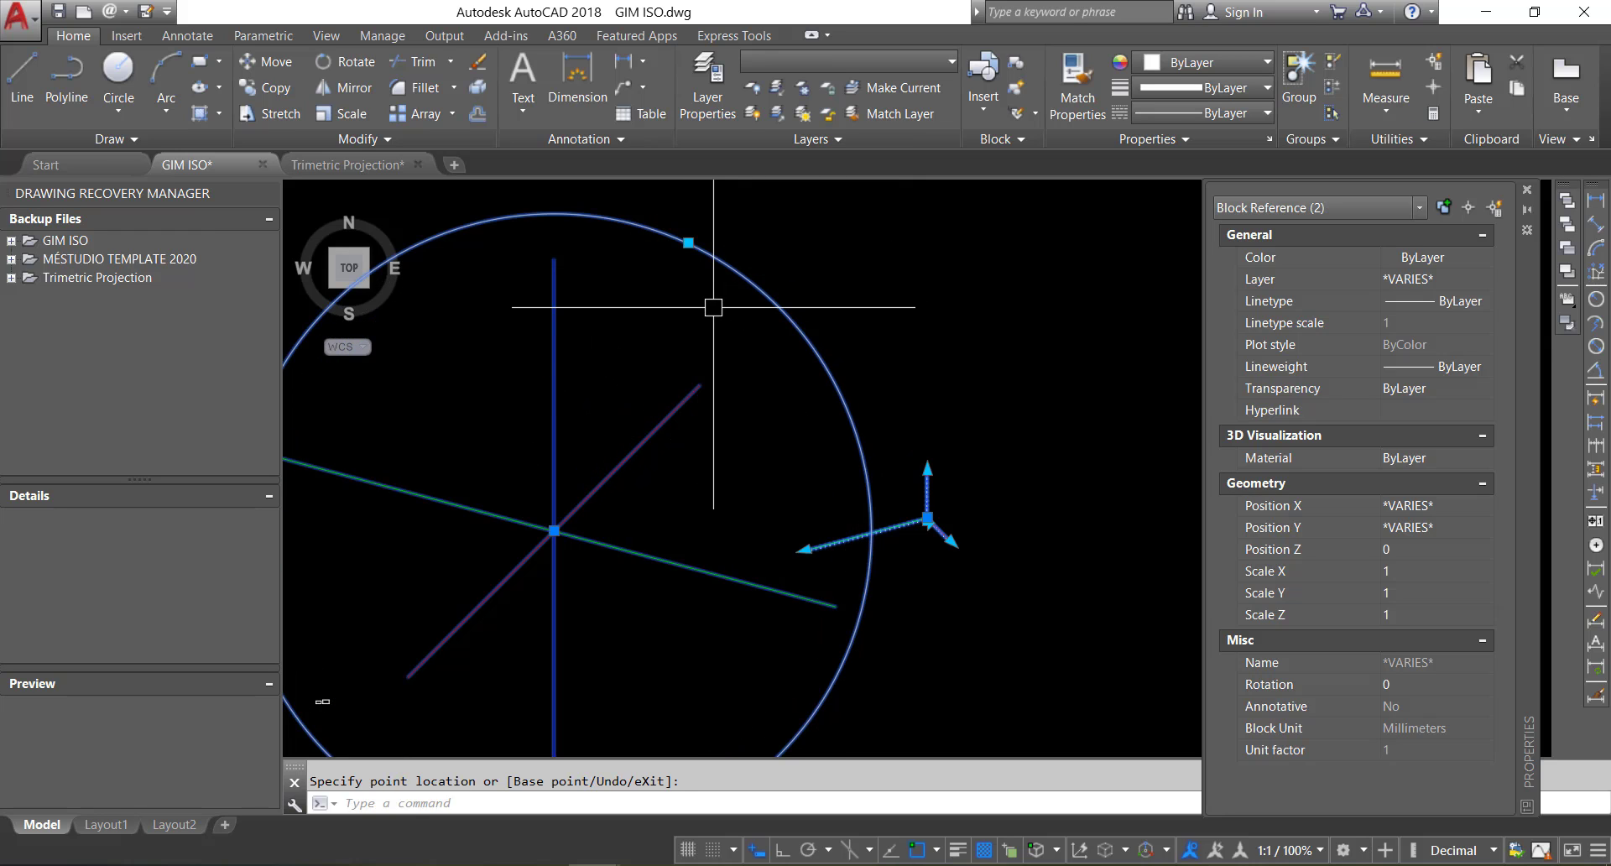
scroll(713, 307, "down", 2)
middle_click_drag(716, 303, 777, 335)
left_click(766, 295)
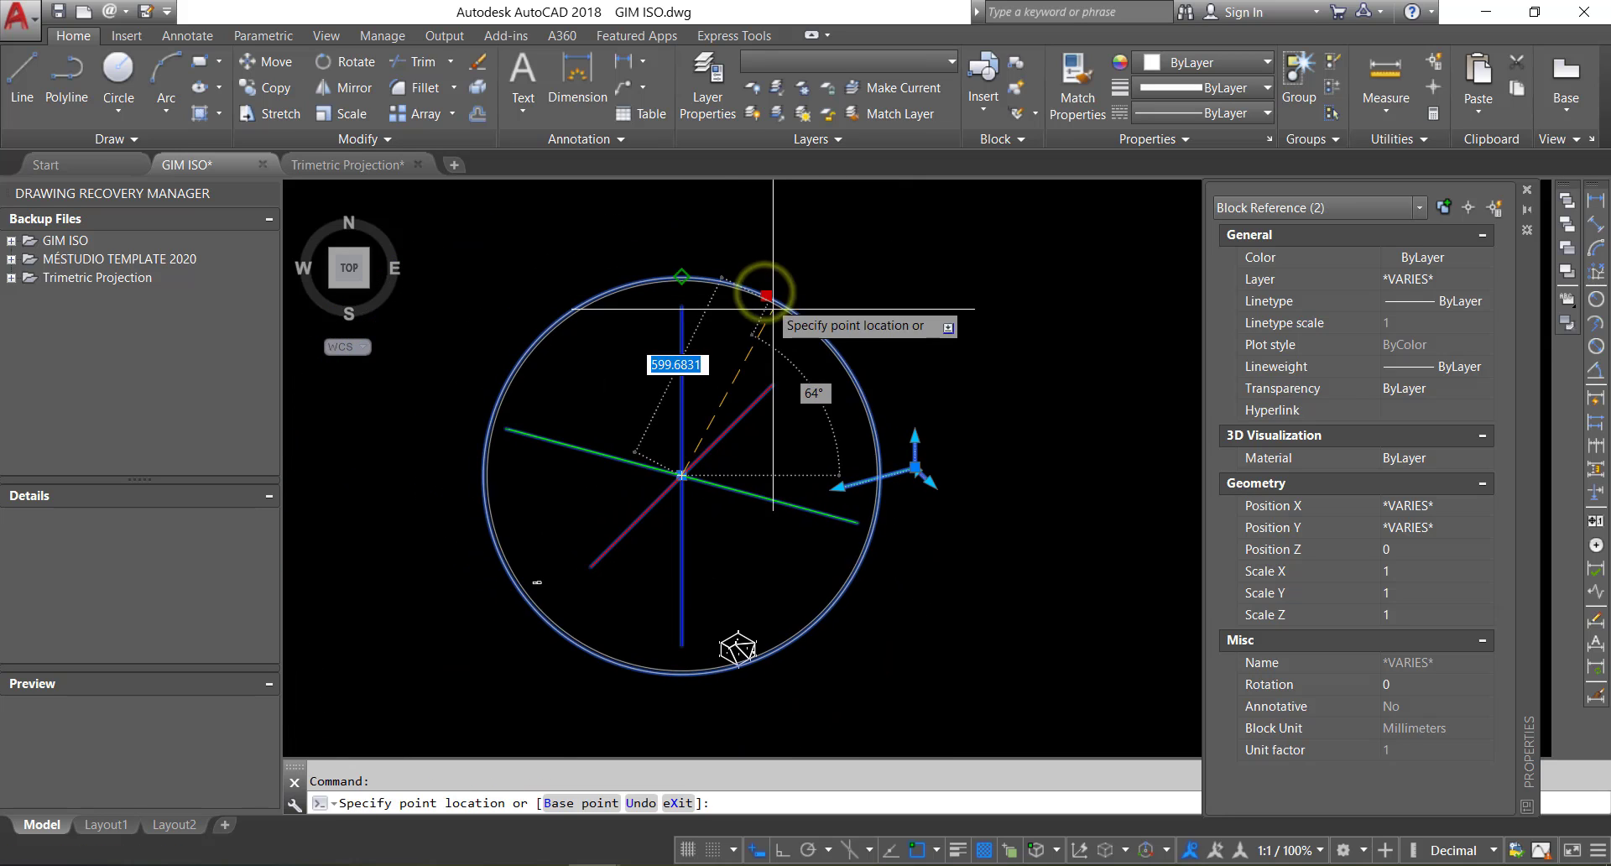
middle_click_drag(787, 512, 827, 554)
scroll(807, 465, "up", 2)
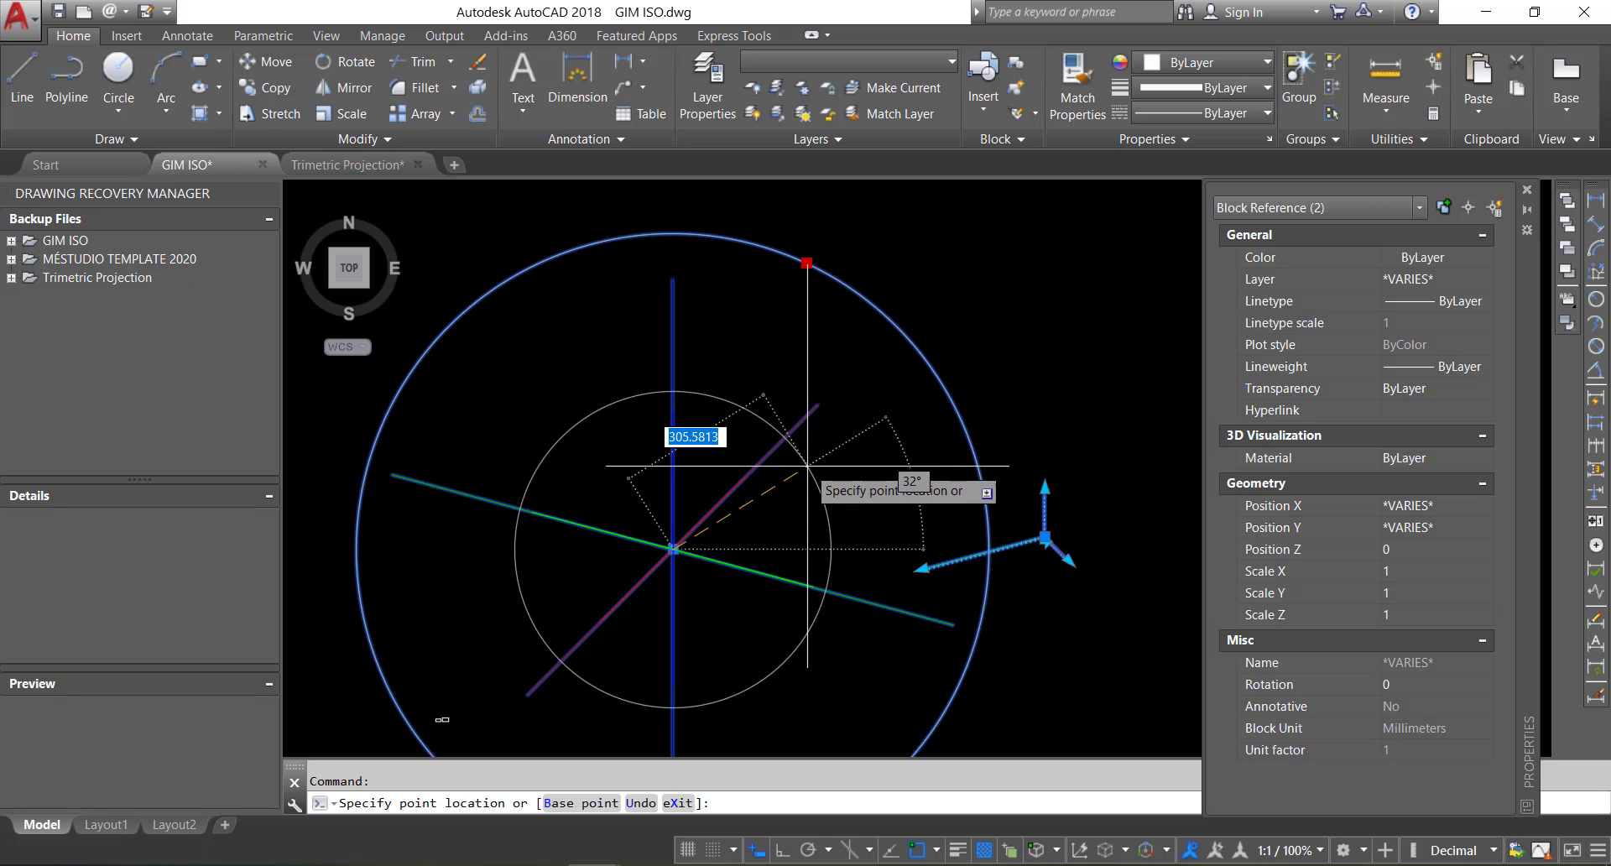
left_click(811, 436)
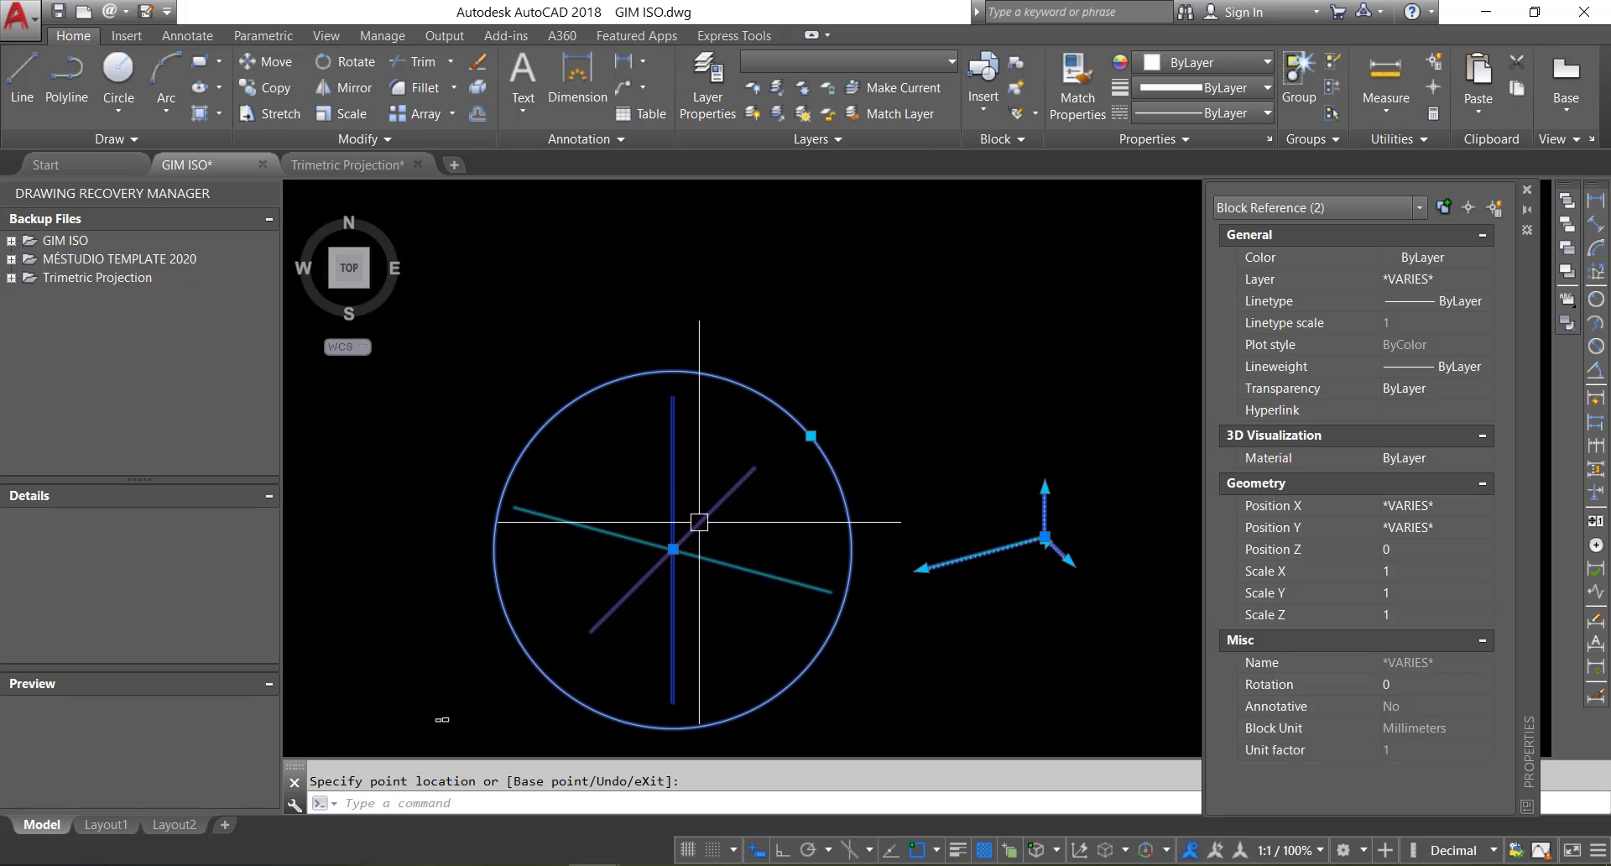
Step: Reset the circle block to its default size from its shortcut menu
right_click(699, 522)
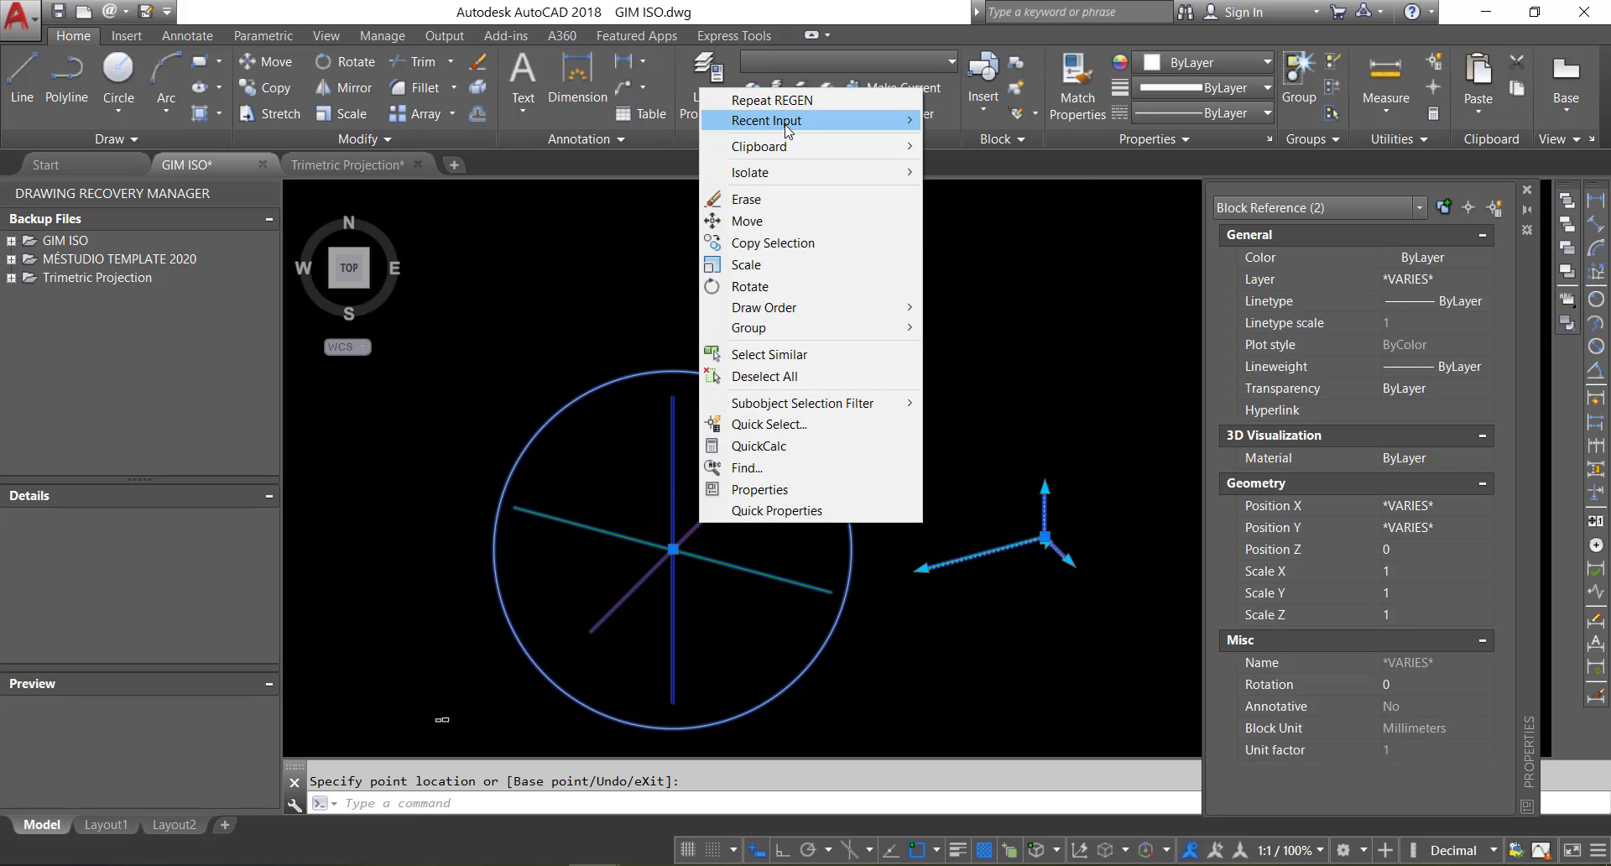
left_click(769, 354)
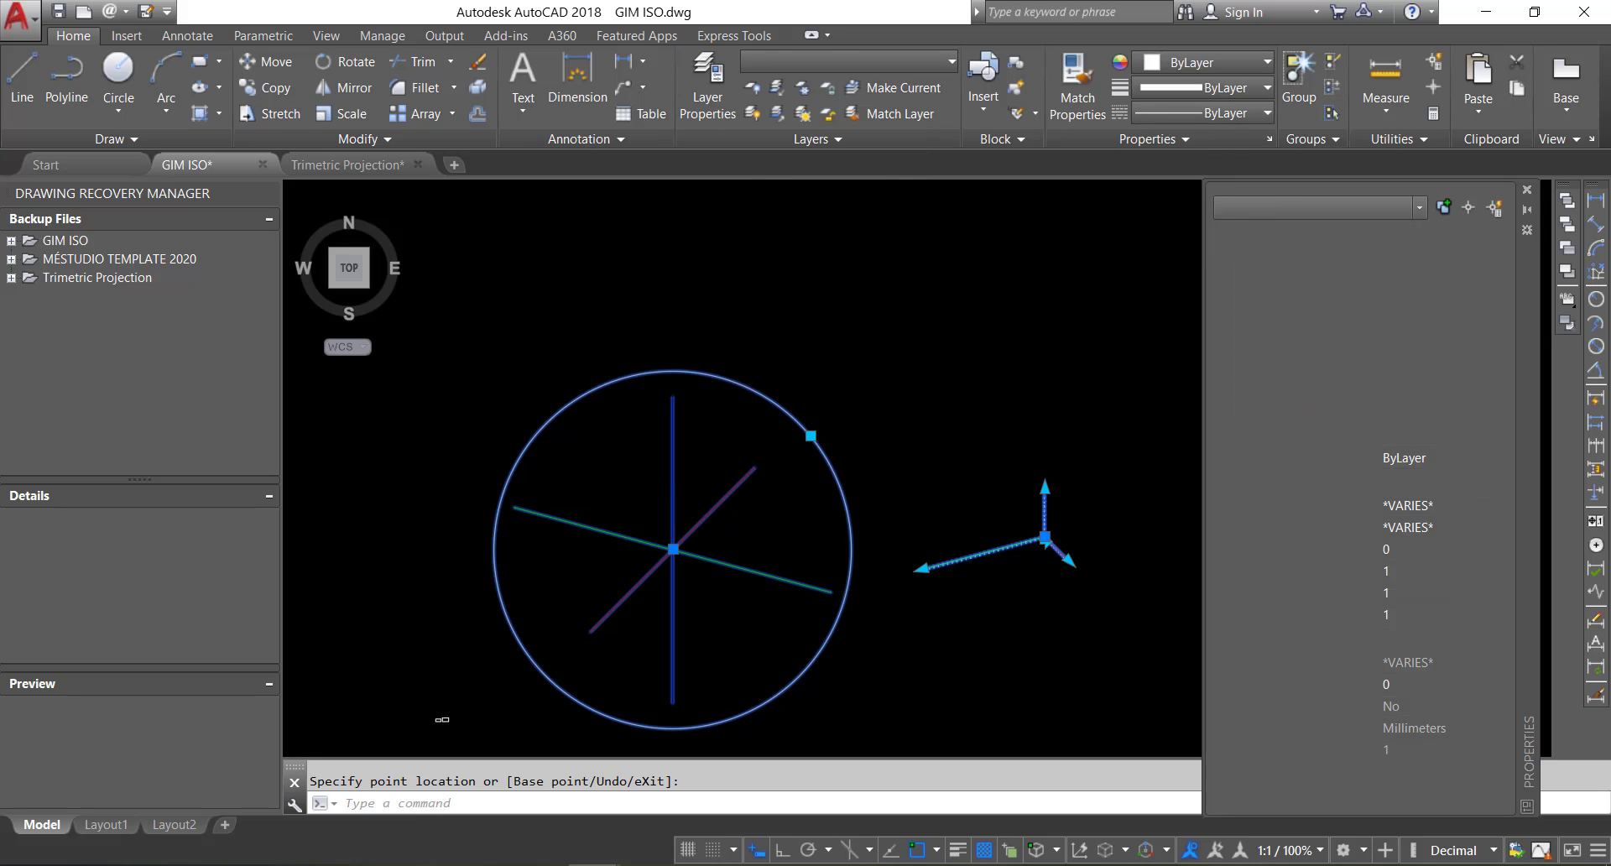
key("Escape")
left_click(694, 372)
right_click(696, 311)
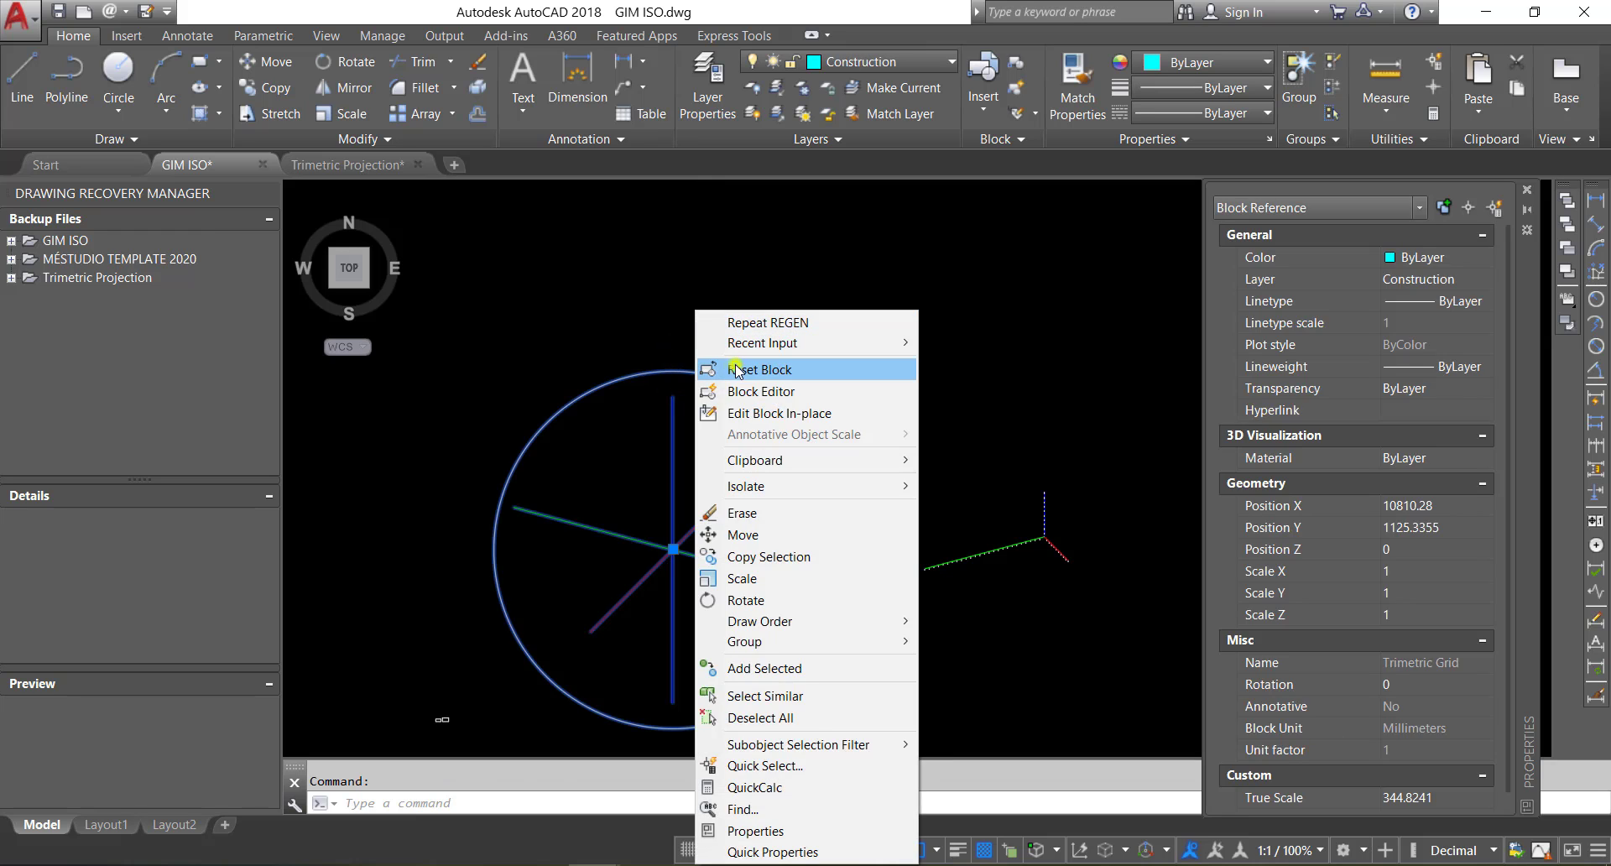
left_click(735, 370)
Step: Copy the circle block and paste a second copy to the right of the original
scroll(646, 528, "up", 2)
left_click(548, 366)
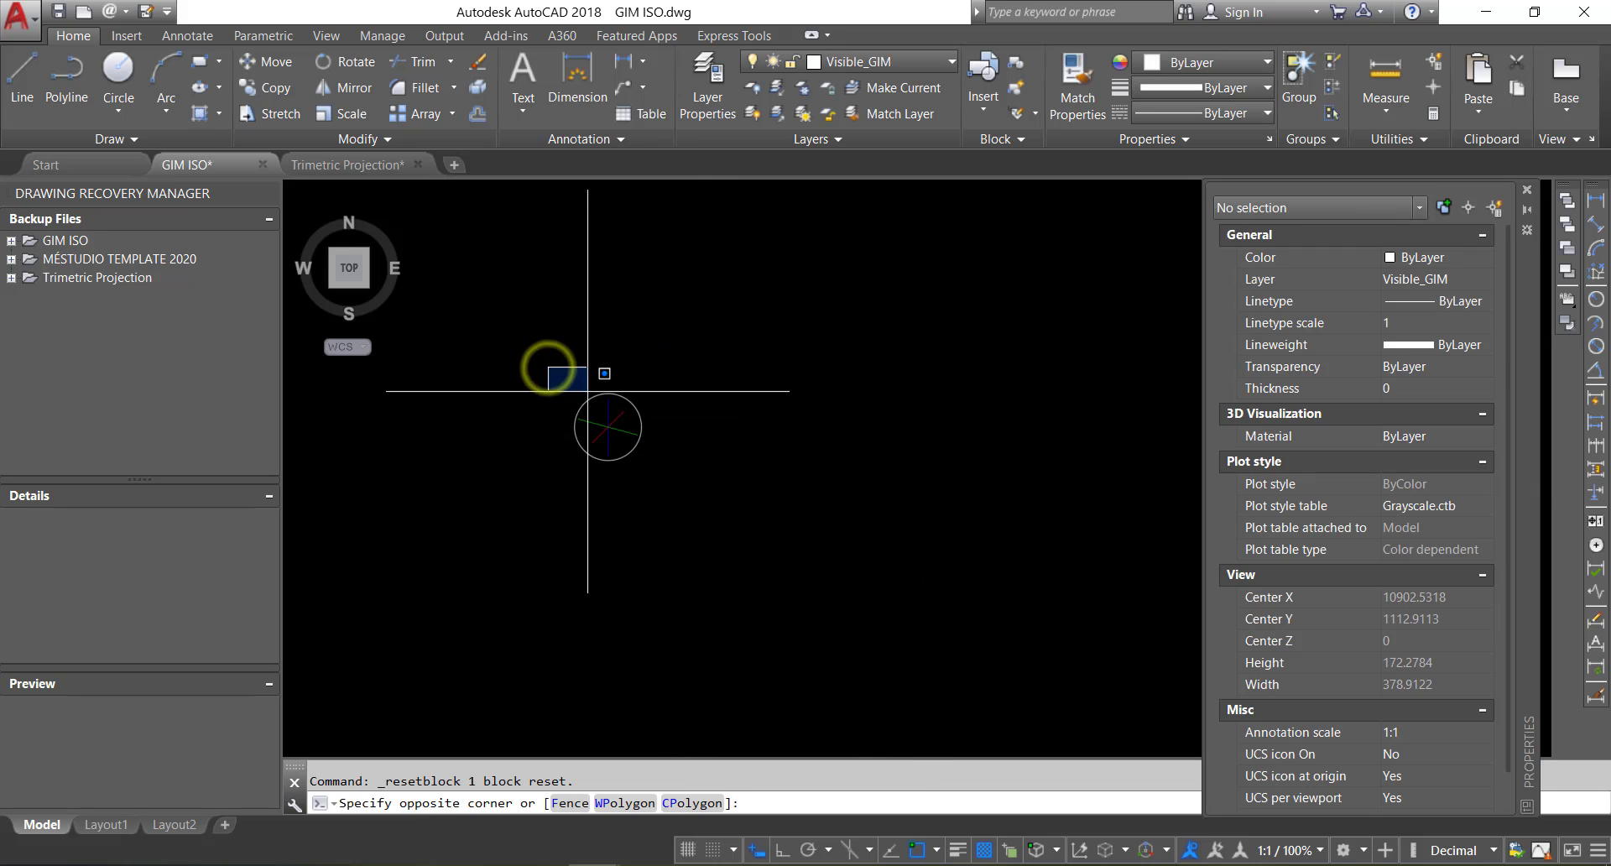
left_click(683, 496)
key("ctrl+c")
key("ctrl+v")
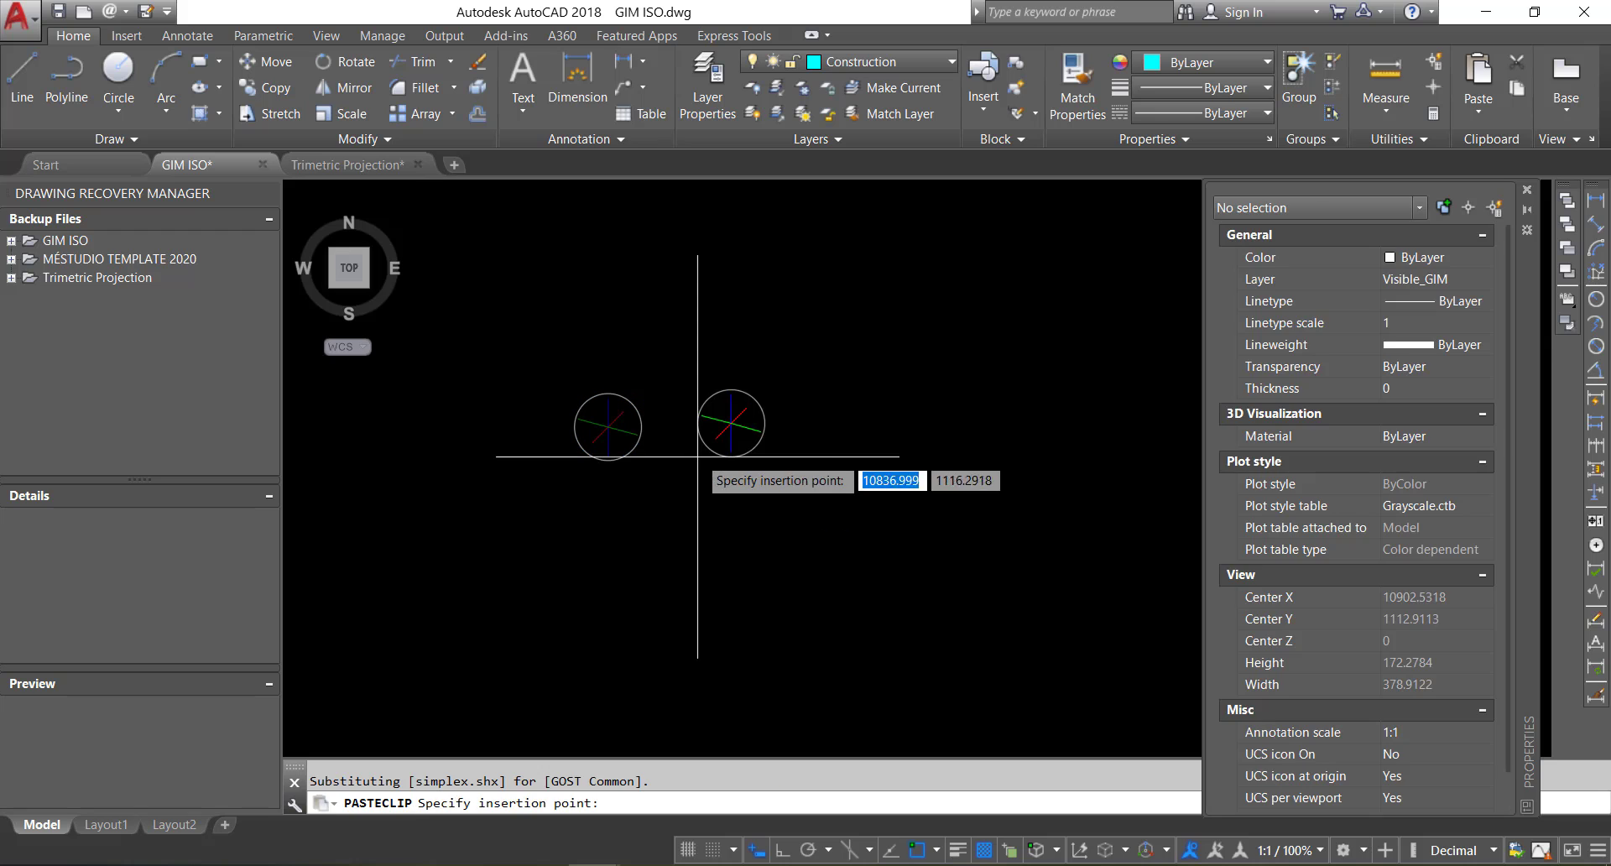
left_click(697, 457)
Step: Explode the pasted copy with X into a loose circle and axis lines
scroll(738, 424, "up", 2)
scroll(769, 437, "up", 1)
left_click(663, 317)
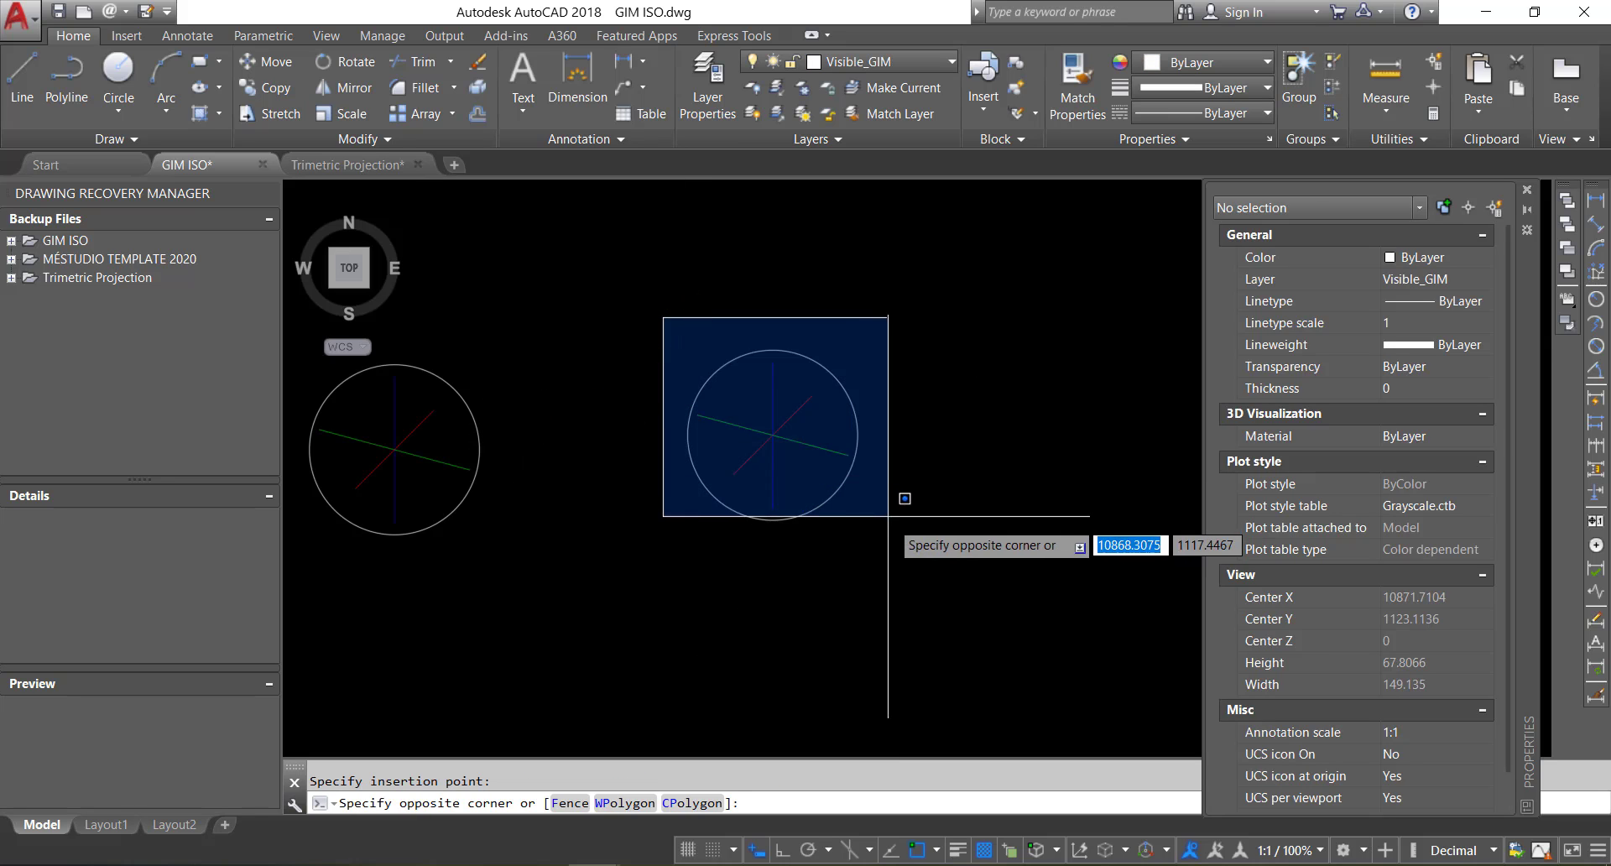
left_click(895, 665)
type("x")
key("Return")
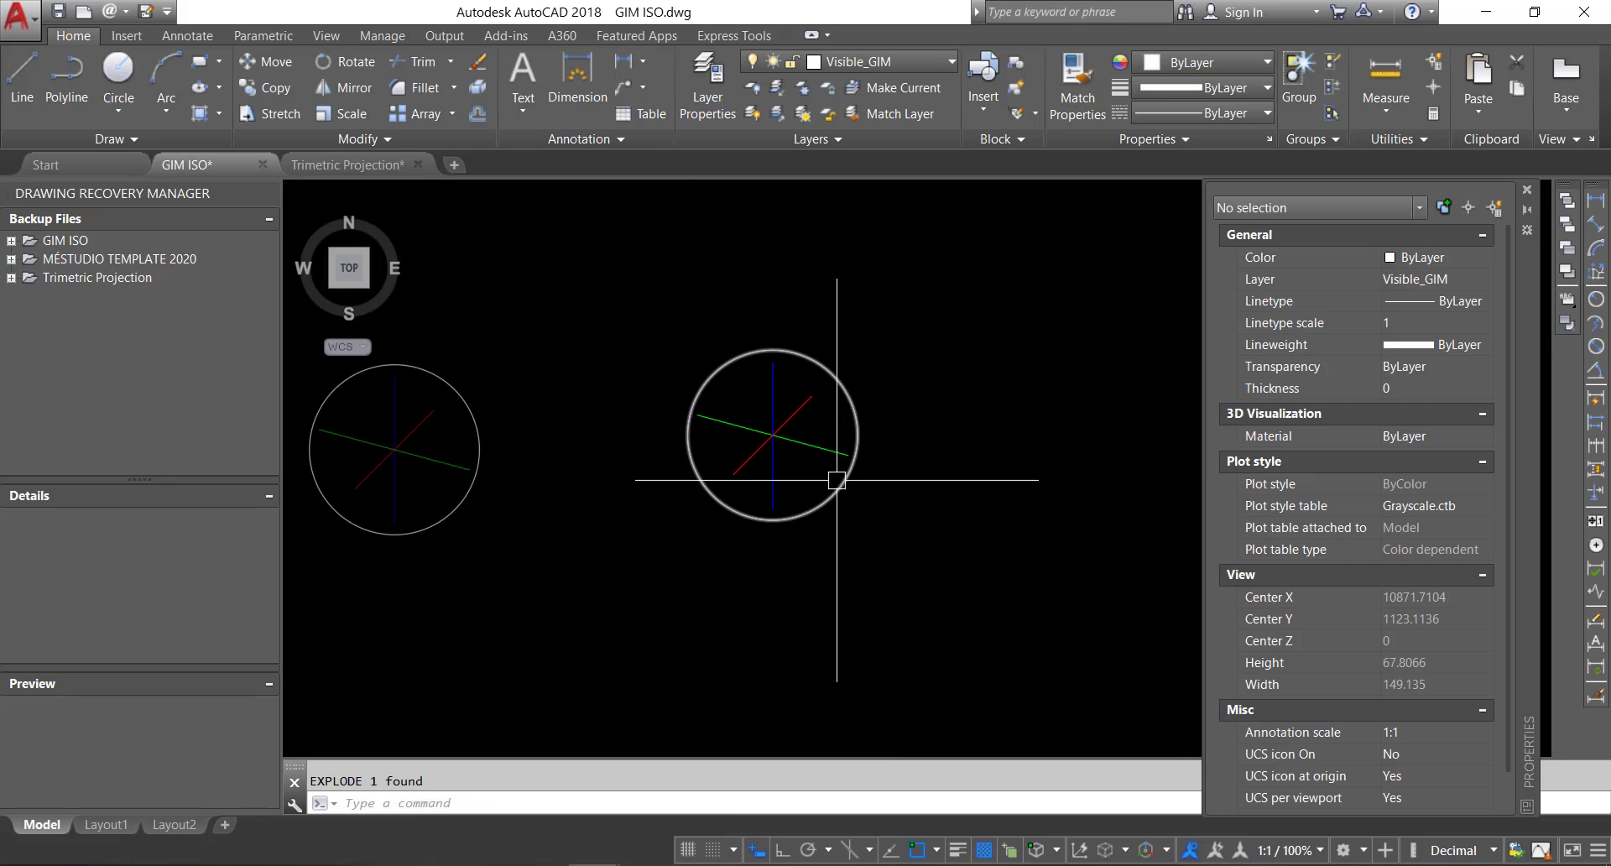
Step: Select the exploded circle and axis lines, finishing with a window around all of them
left_click(833, 476)
left_click(829, 450)
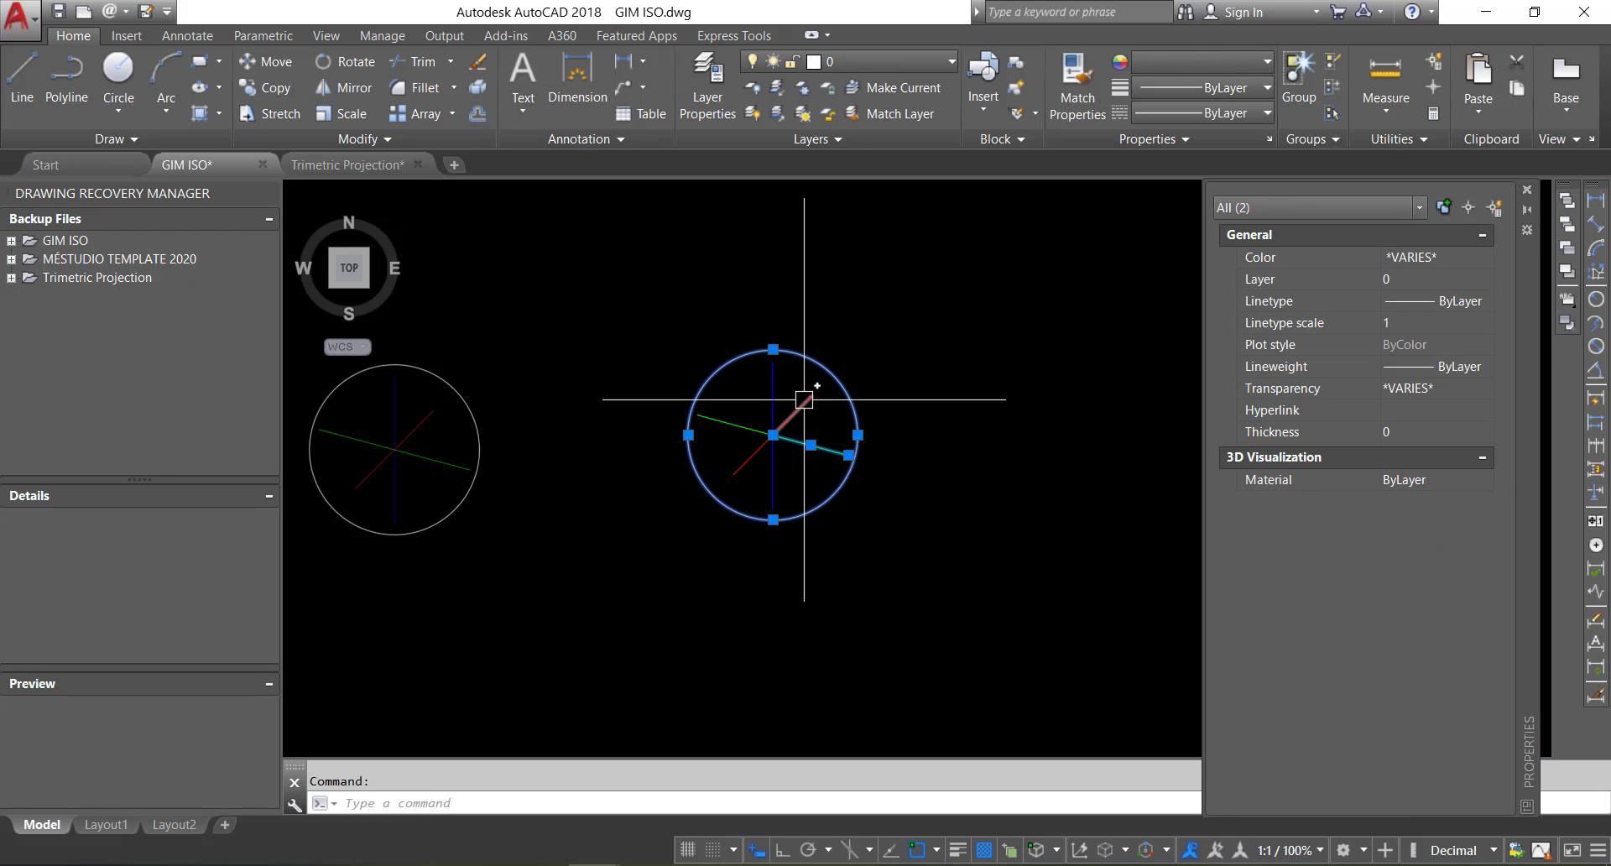
left_click(804, 399)
key("Escape")
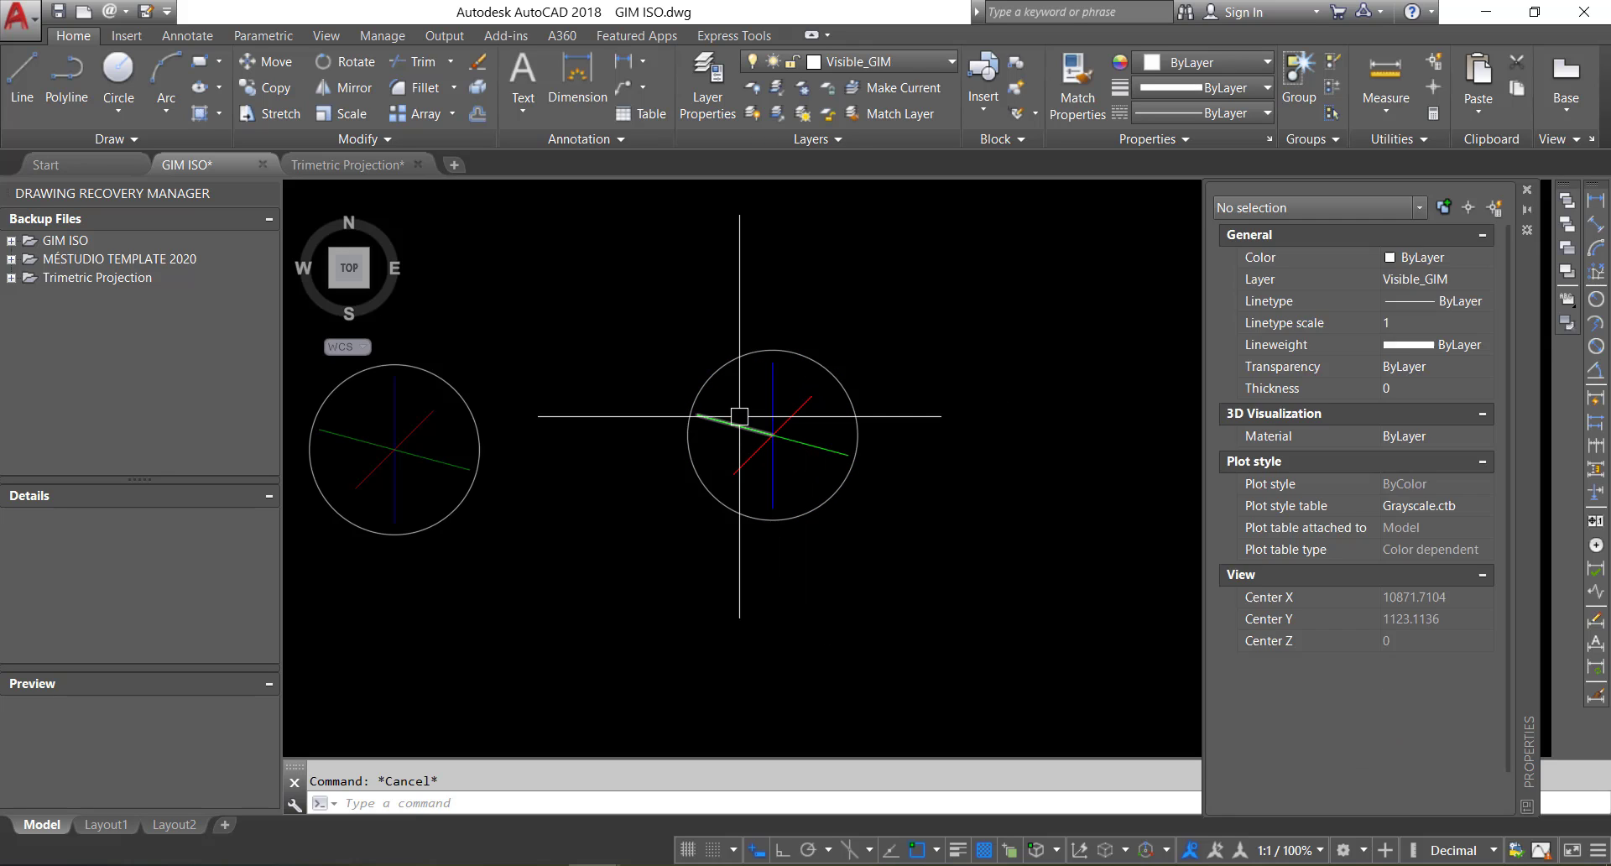
left_click(740, 416)
left_click(738, 468)
key("Escape")
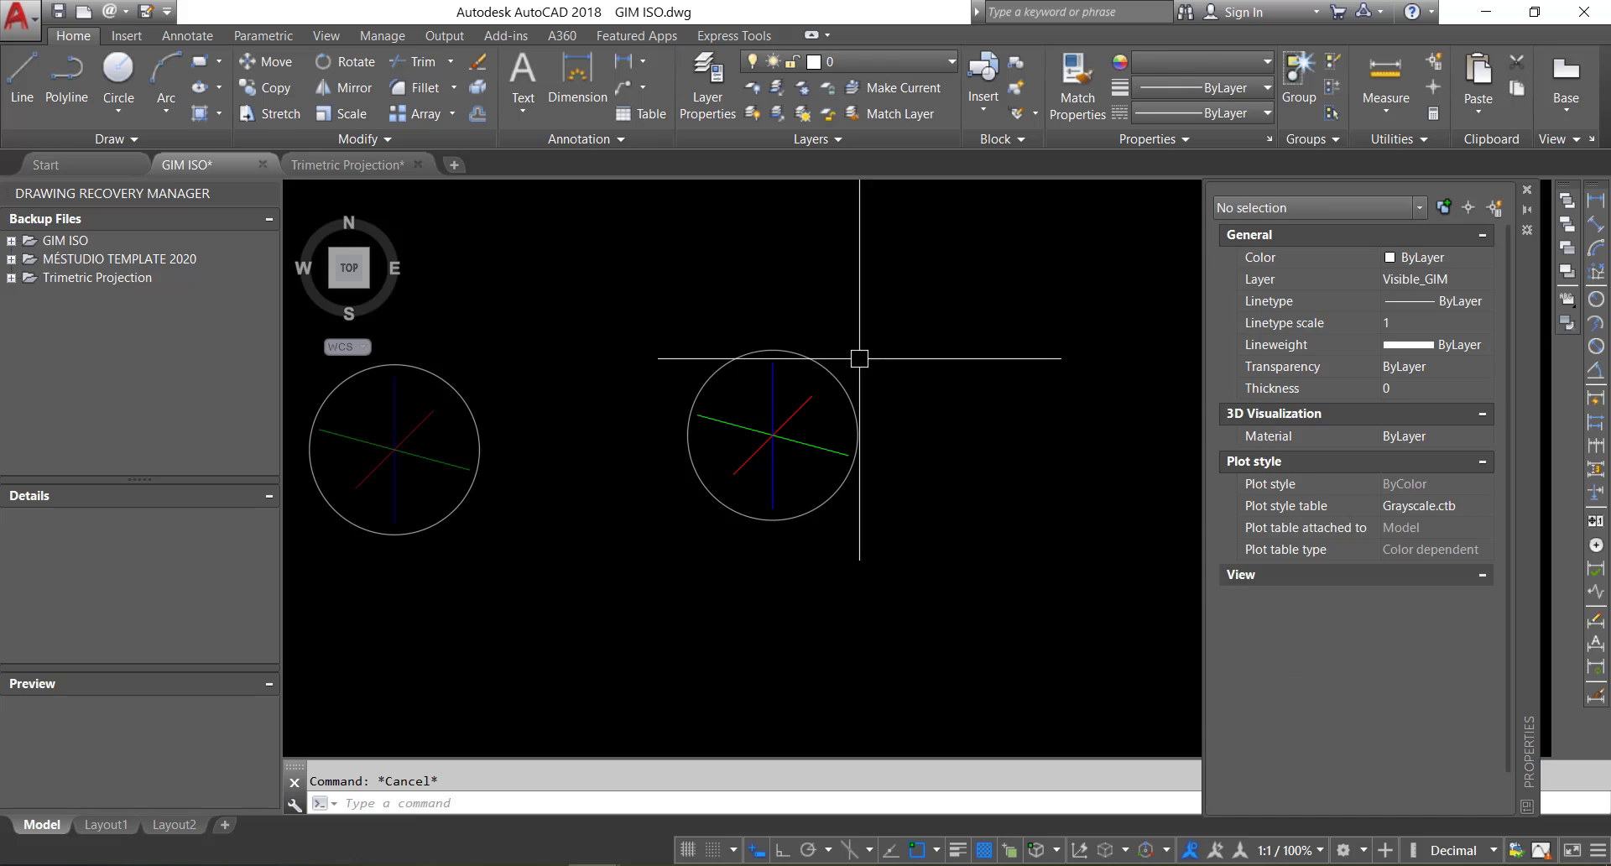
left_click(612, 281)
left_click(901, 558)
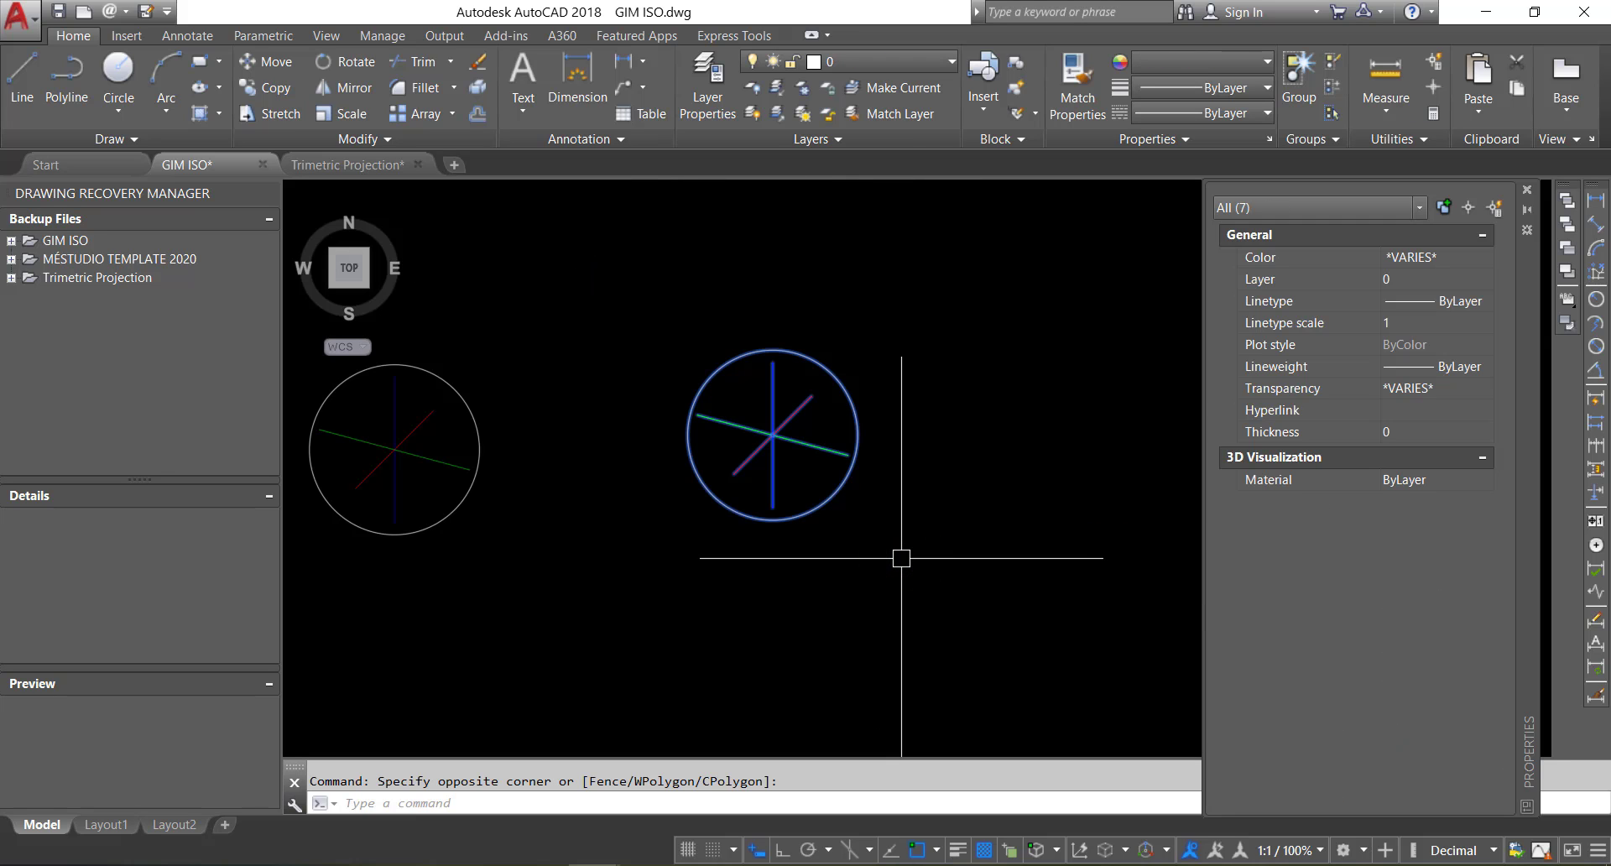
Step: Define block 'test 03' from the selection with a base point picked on the circle, opening it for editing
type("b")
key("Return")
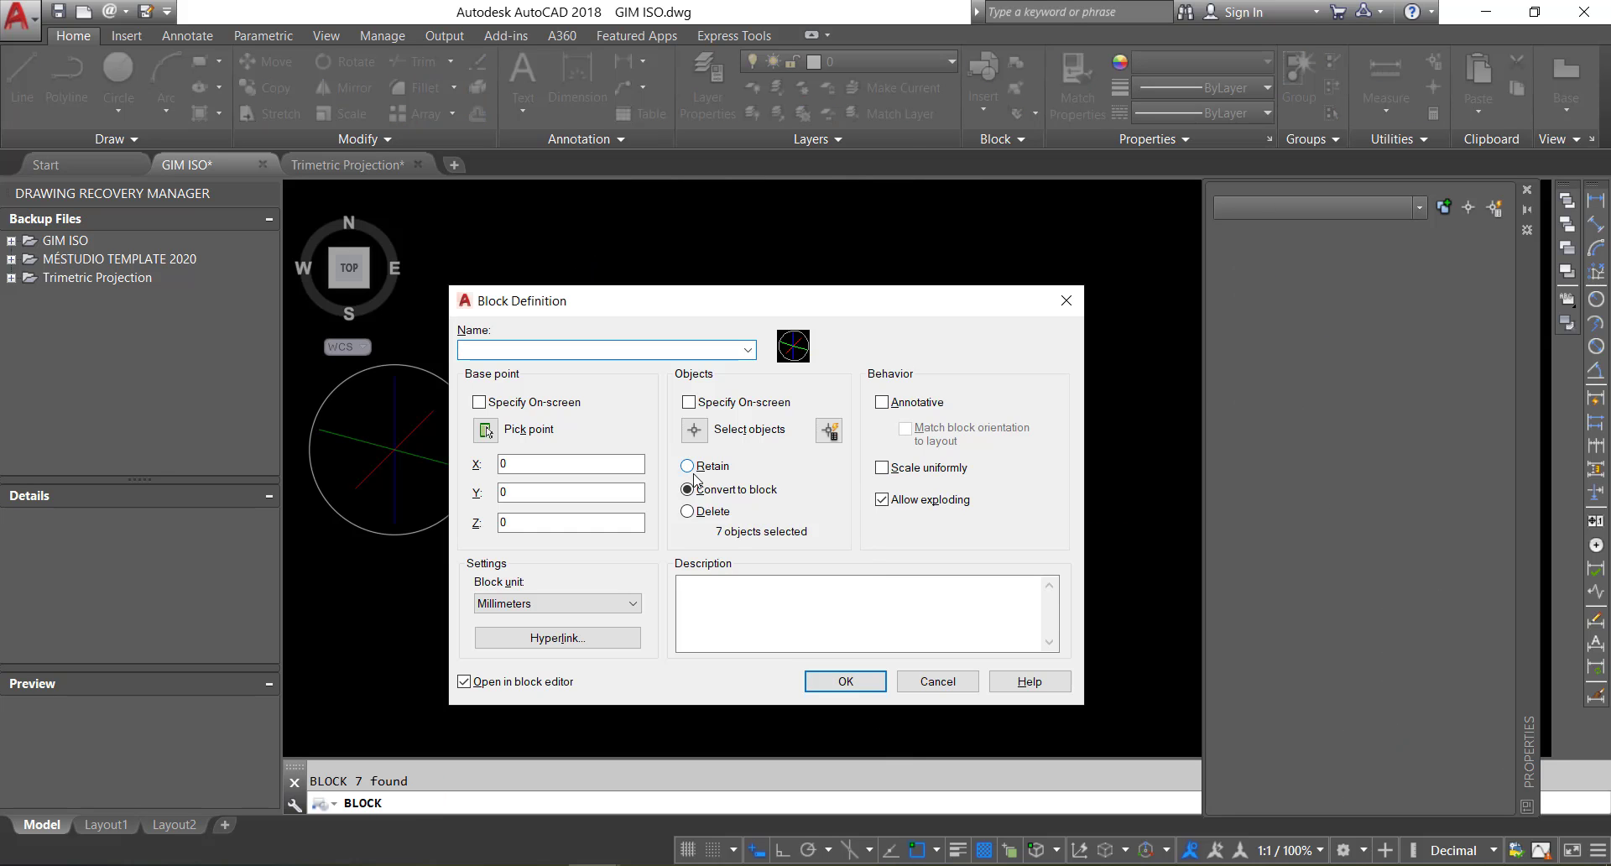
type("test 03")
left_click(486, 432)
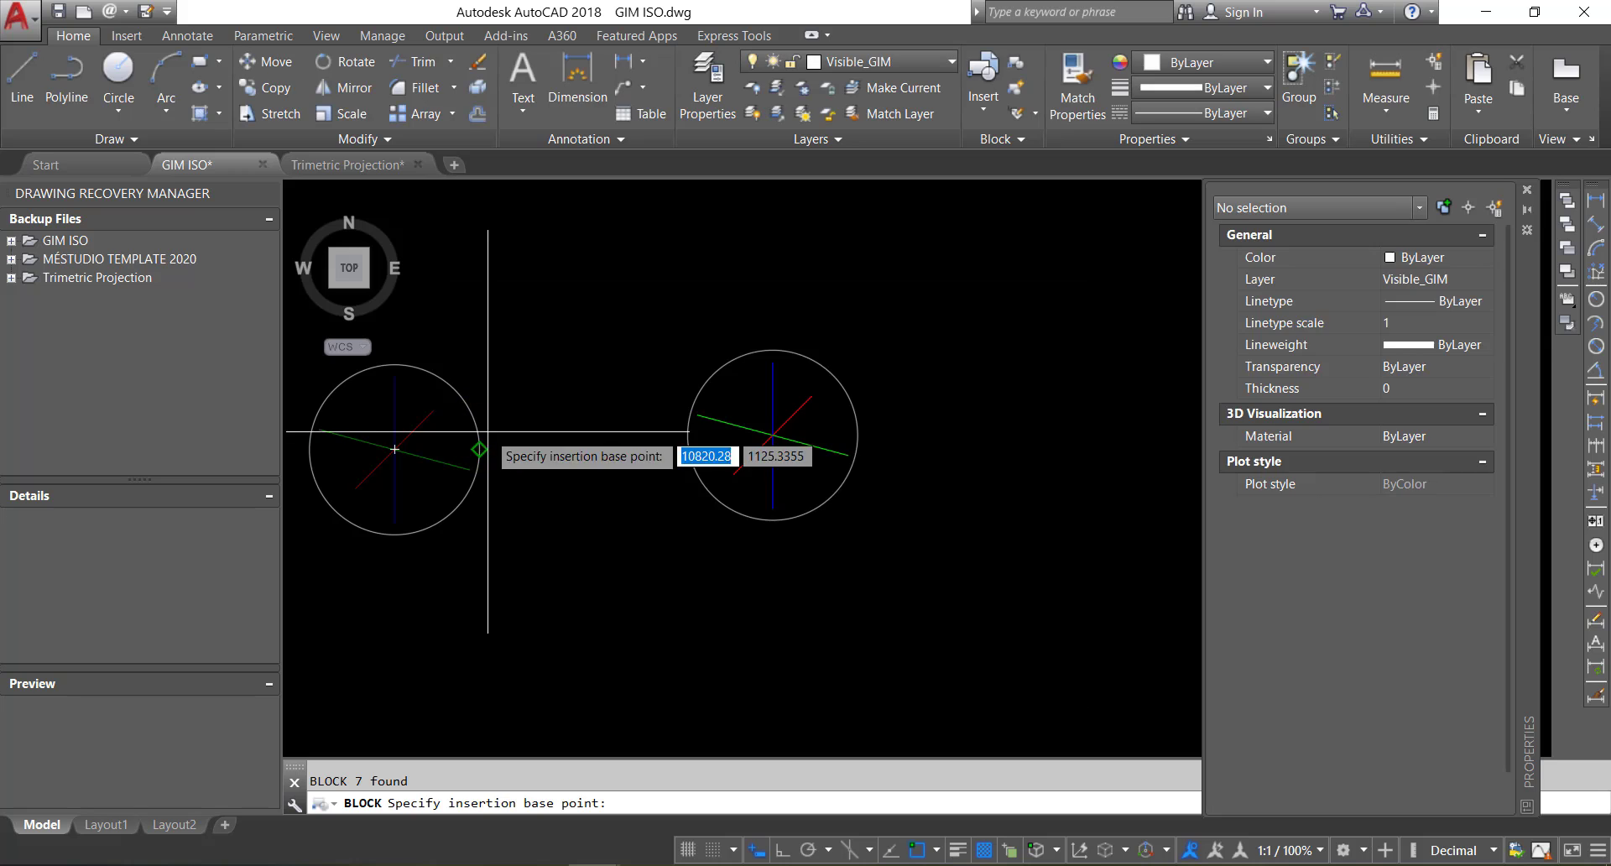
left_click(768, 438)
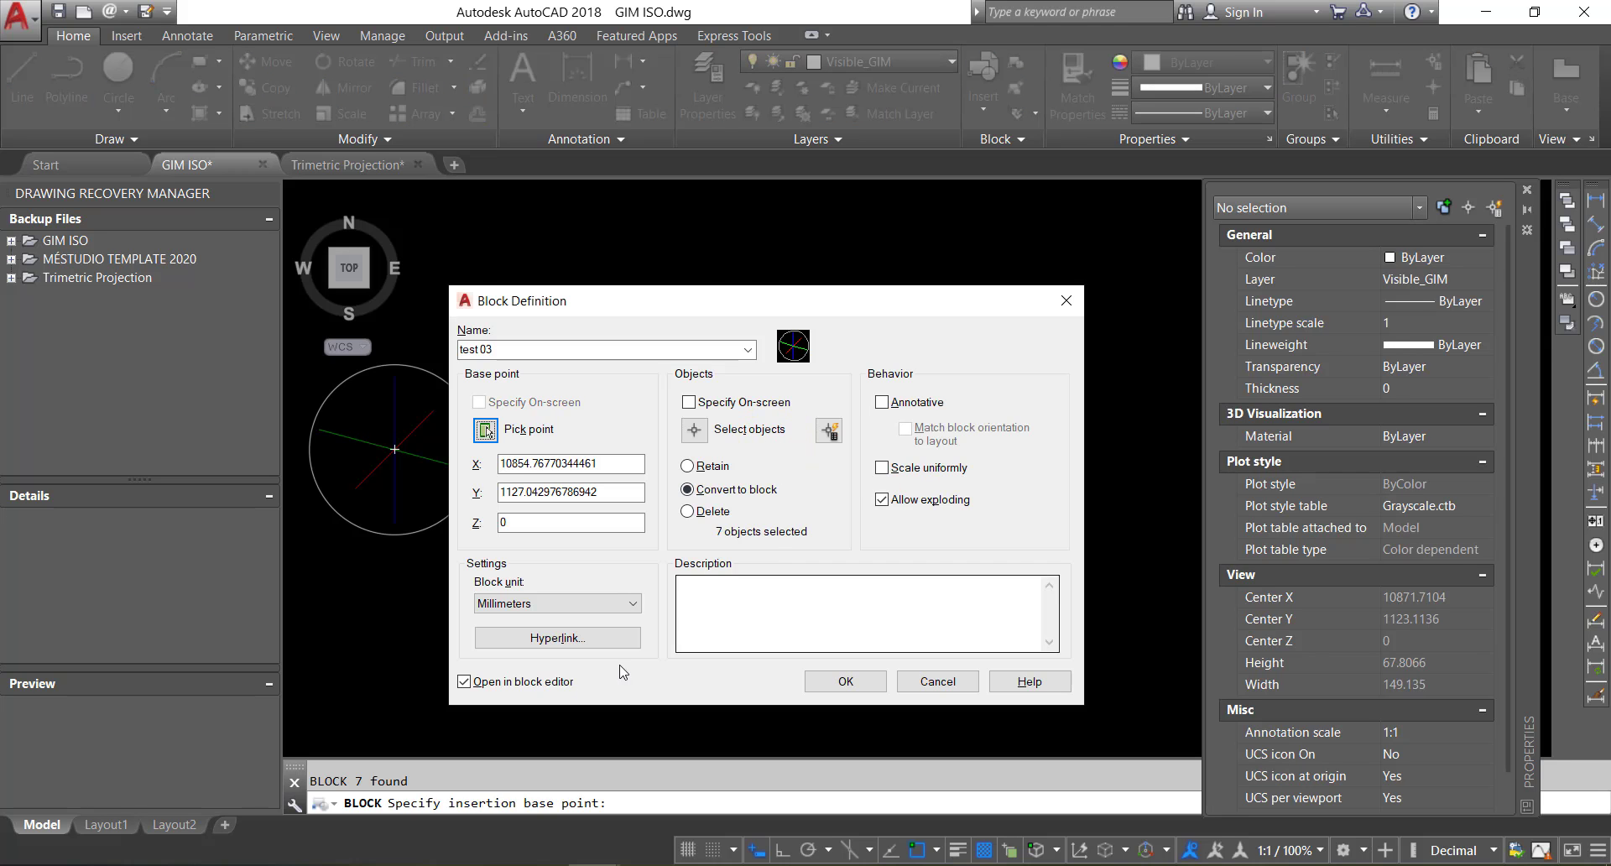
left_click(835, 683)
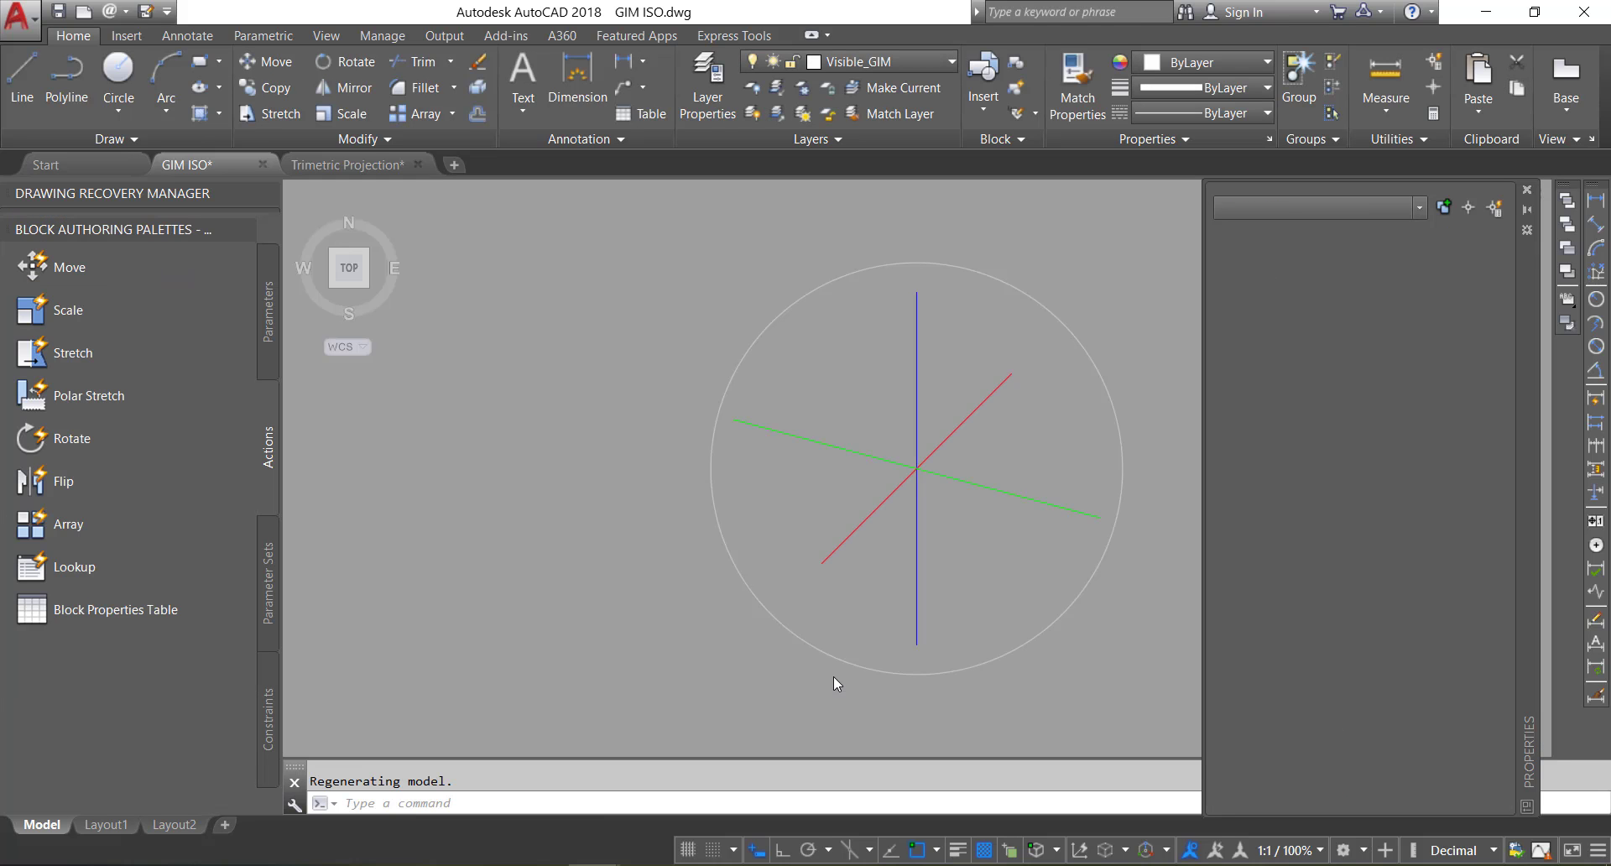
Step: Add a polar Distance1 parameter from the circle centre to its right edge, labelled above
middle_click_drag(951, 535, 795, 555)
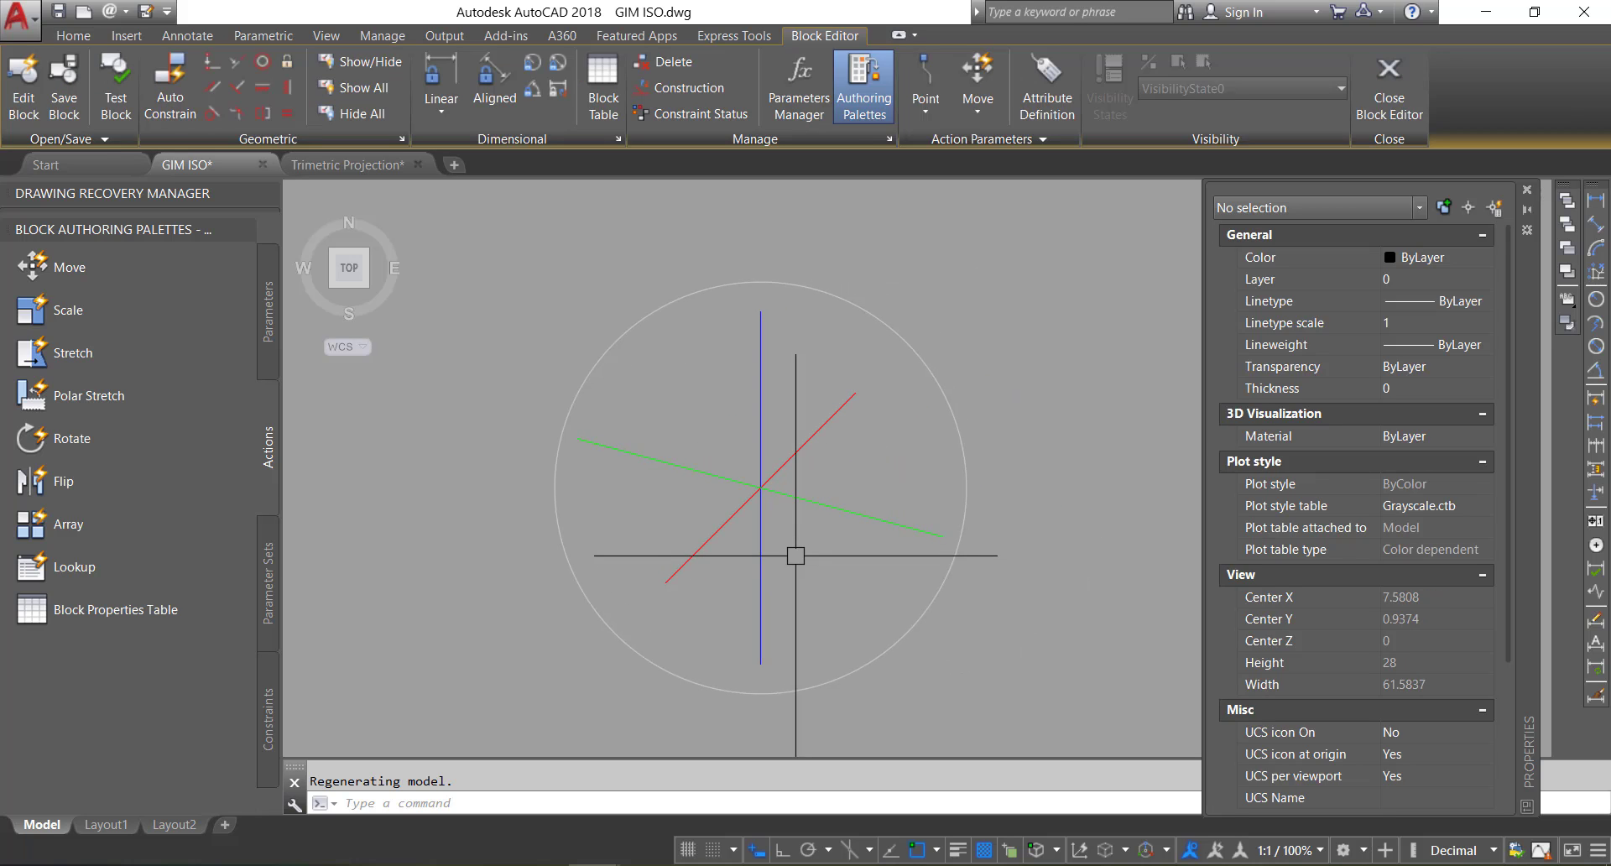
left_click(270, 338)
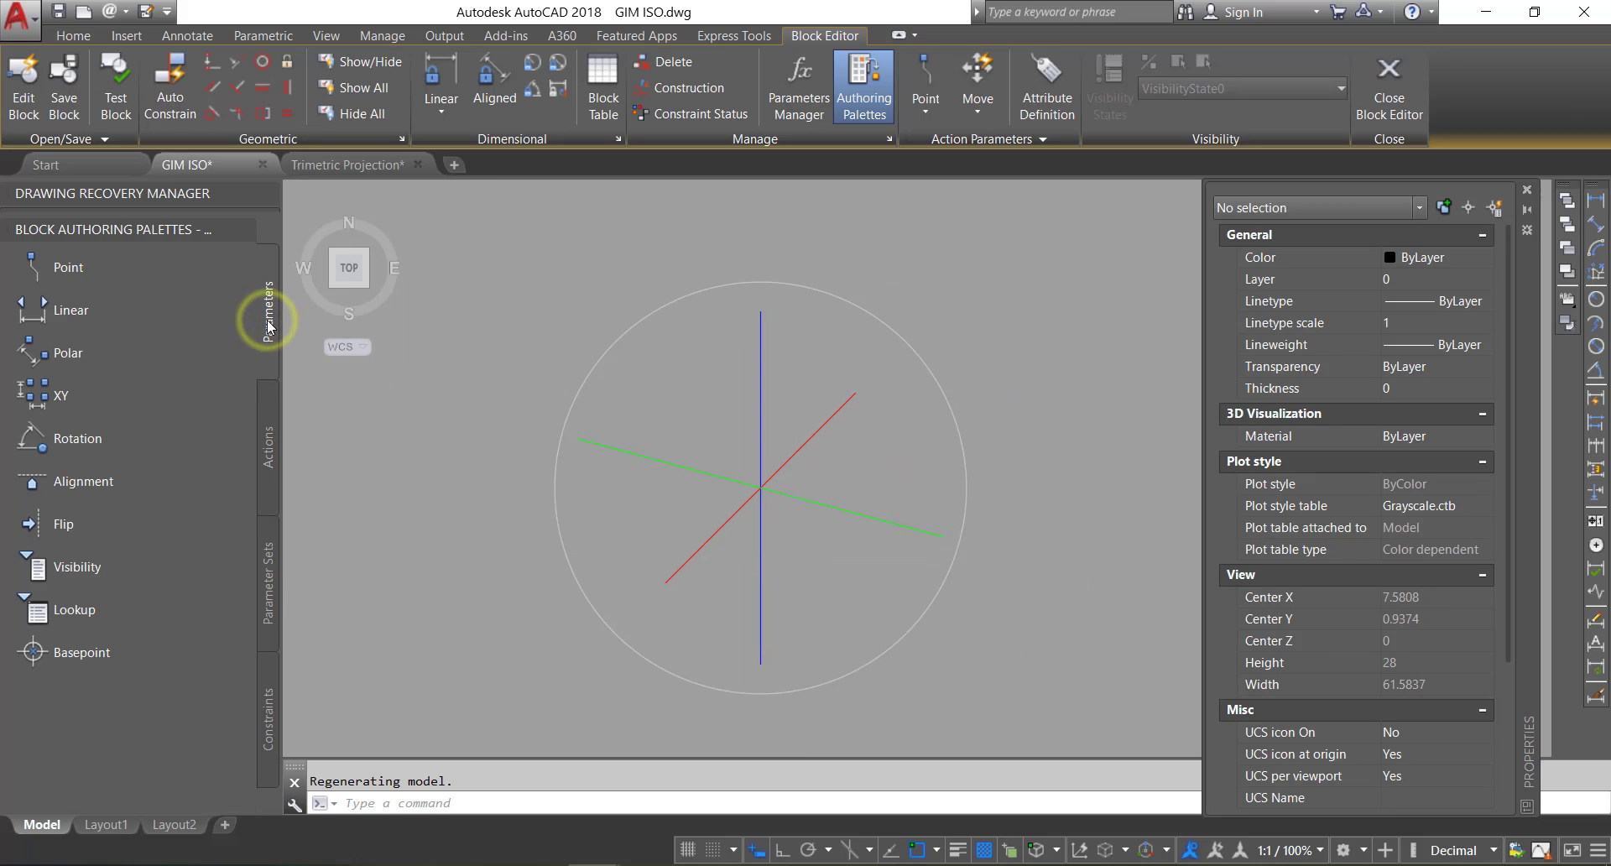
left_click(67, 356)
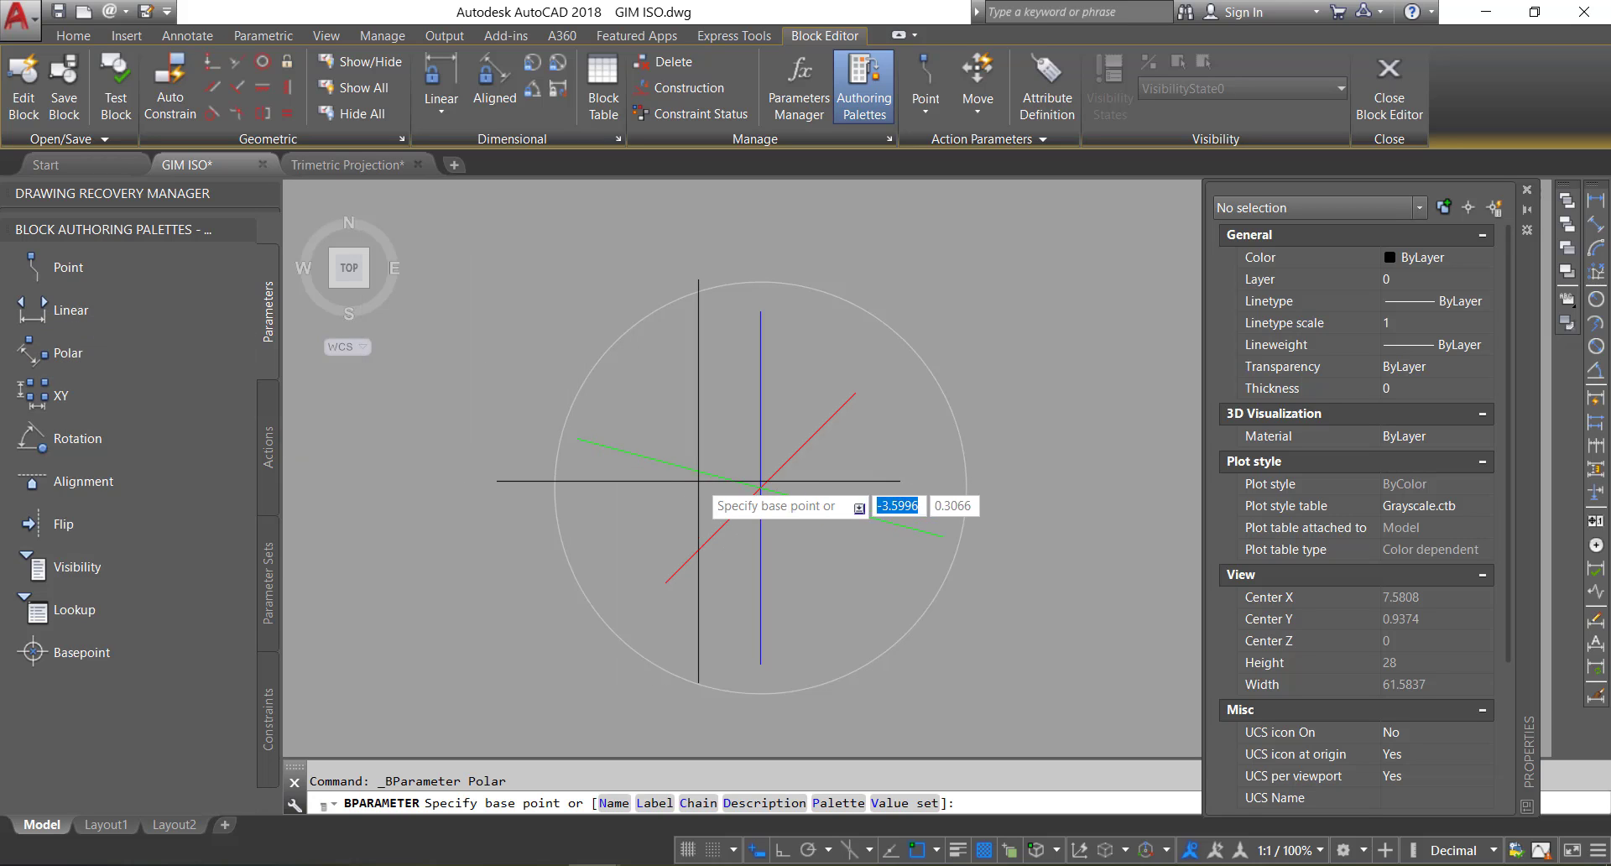
left_click(761, 487)
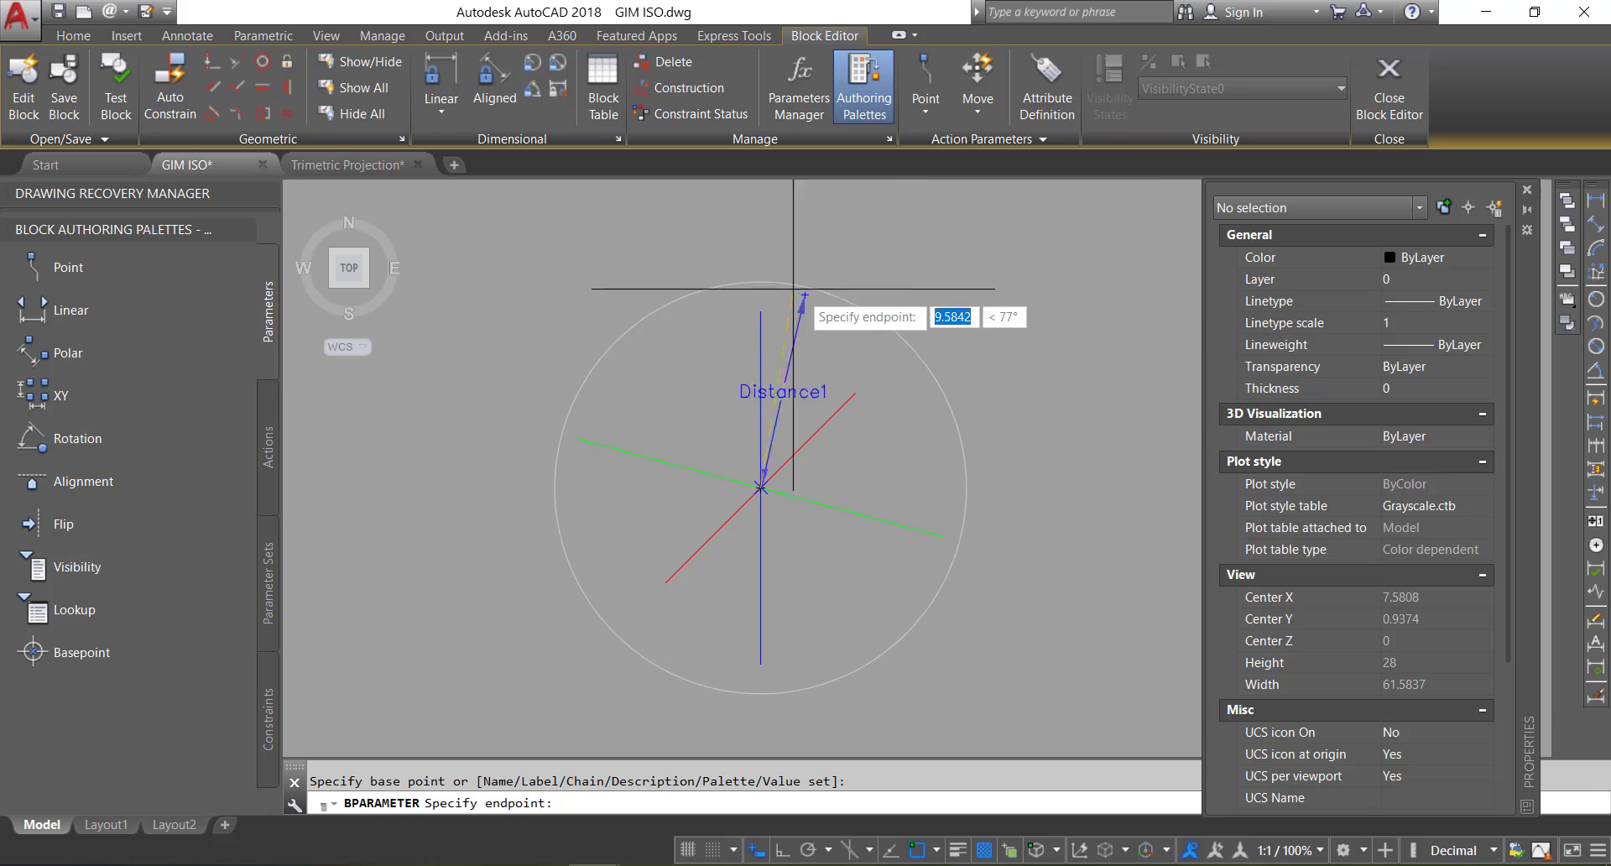
left_click(966, 487)
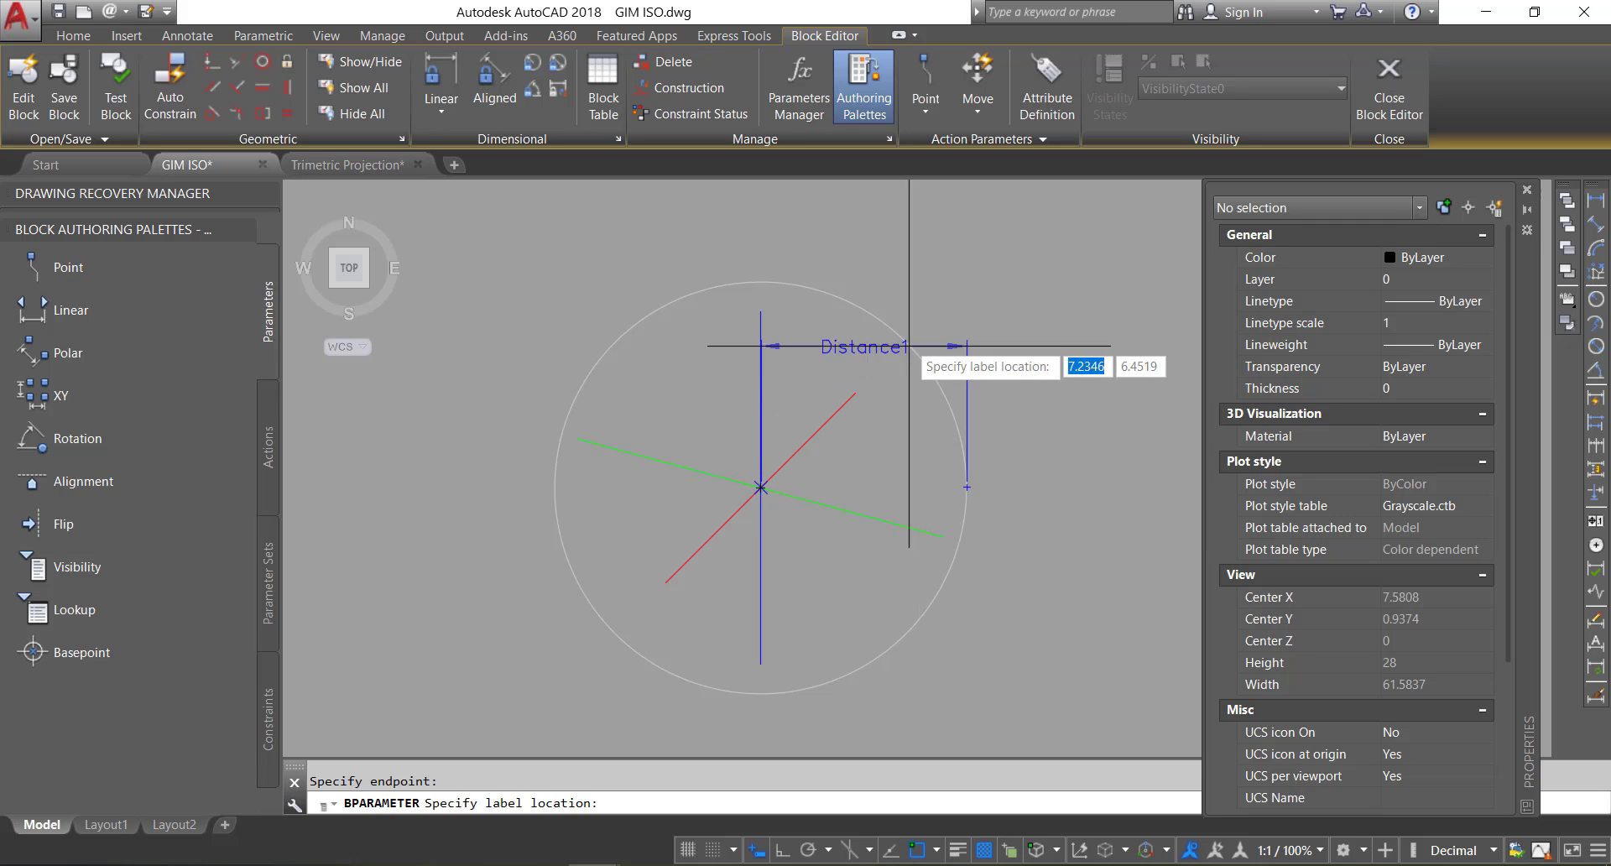
left_click(902, 229)
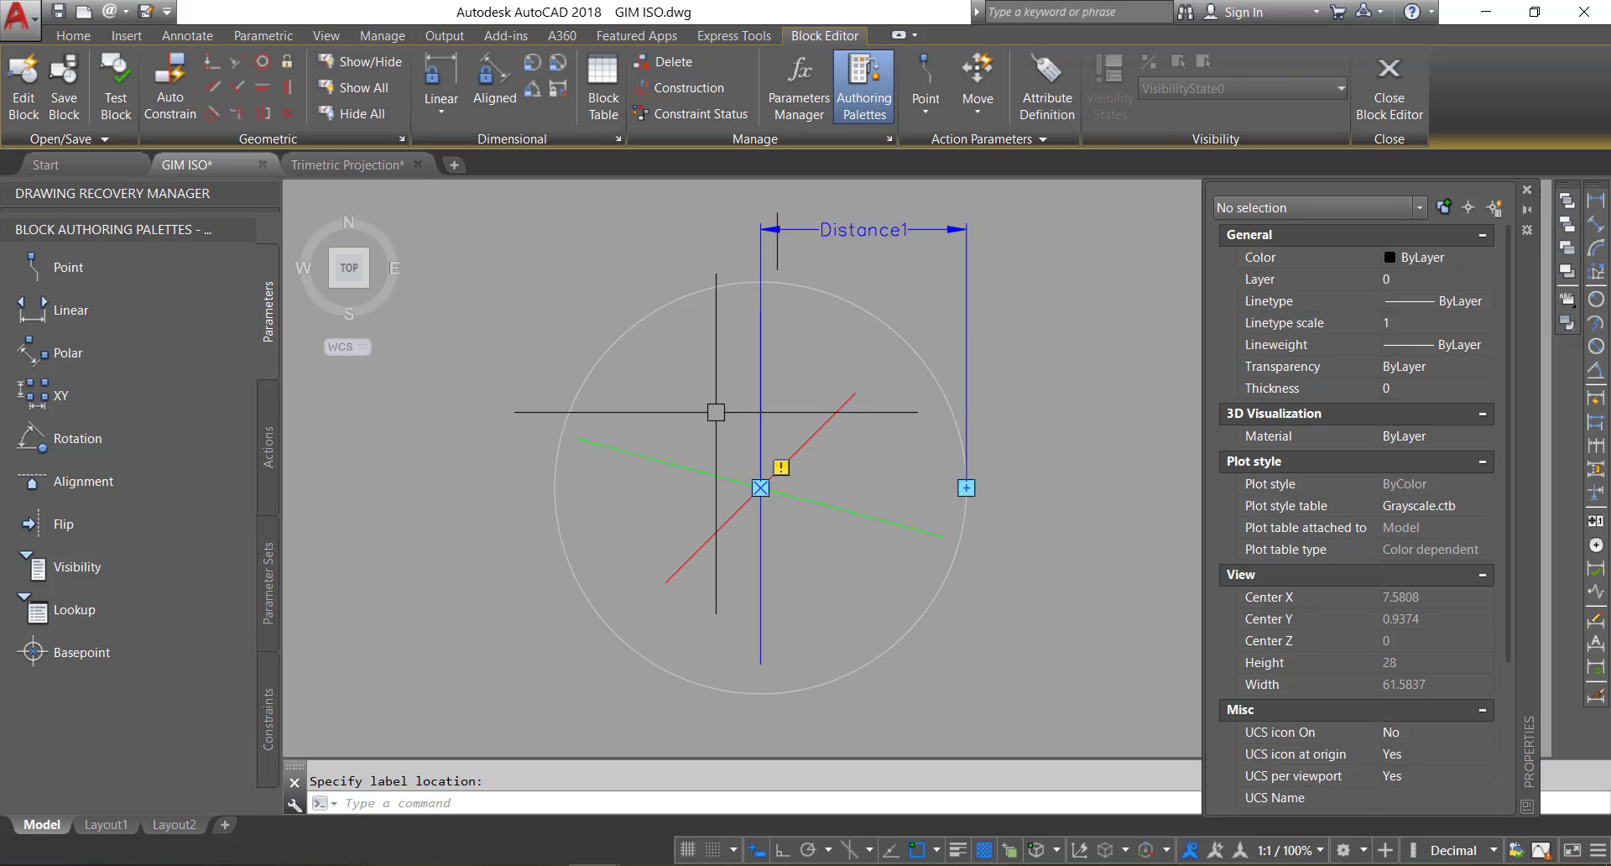
Step: Attach a Scale action to Distance1 covering the circle and its axes
left_click(269, 432)
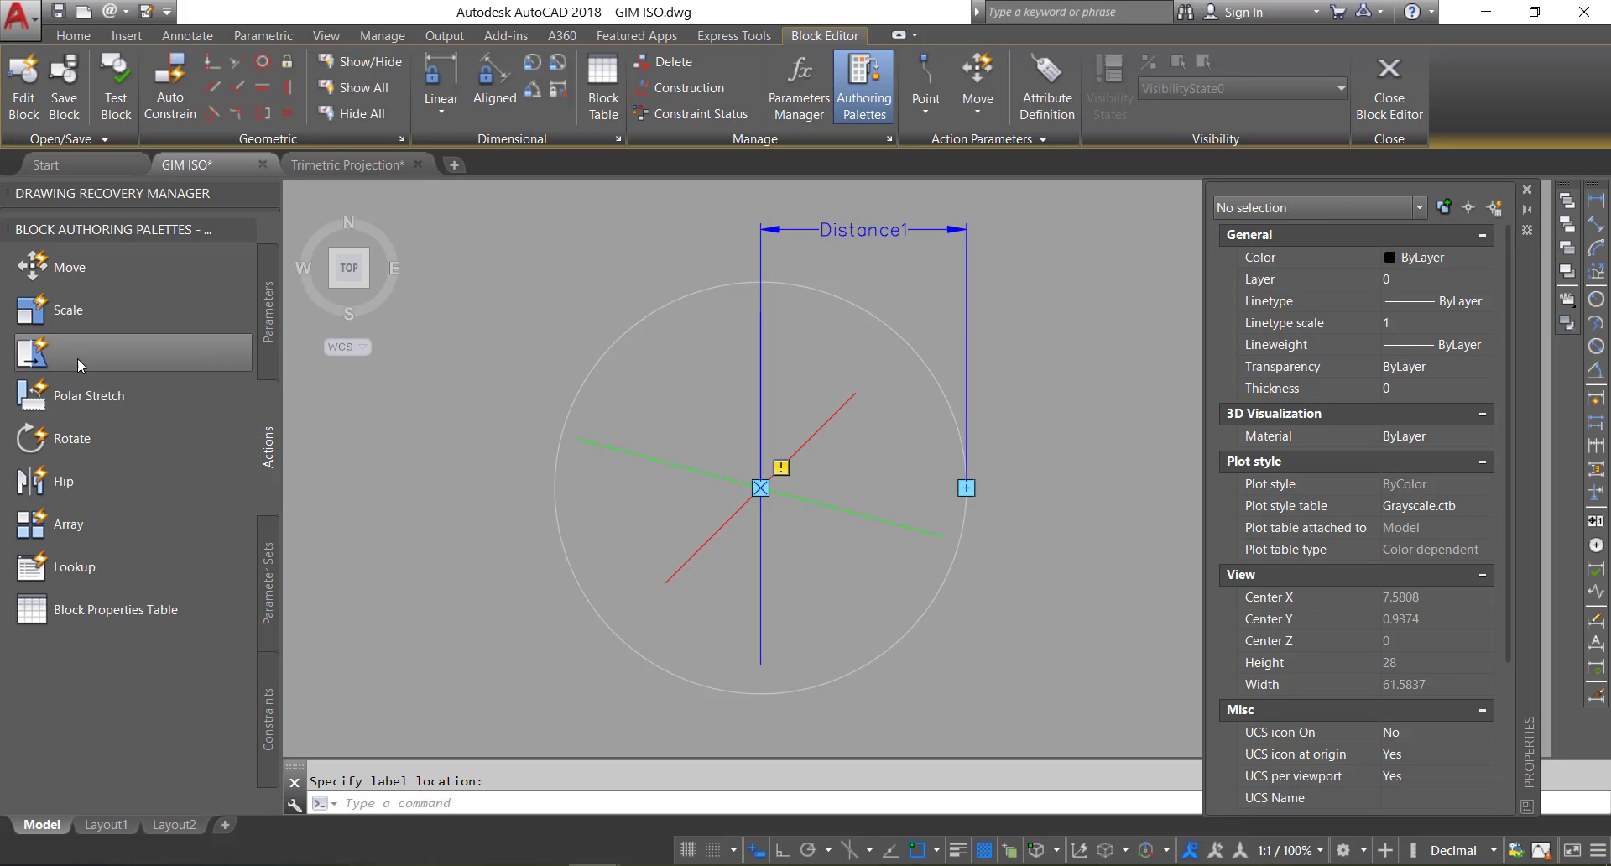
left_click(67, 310)
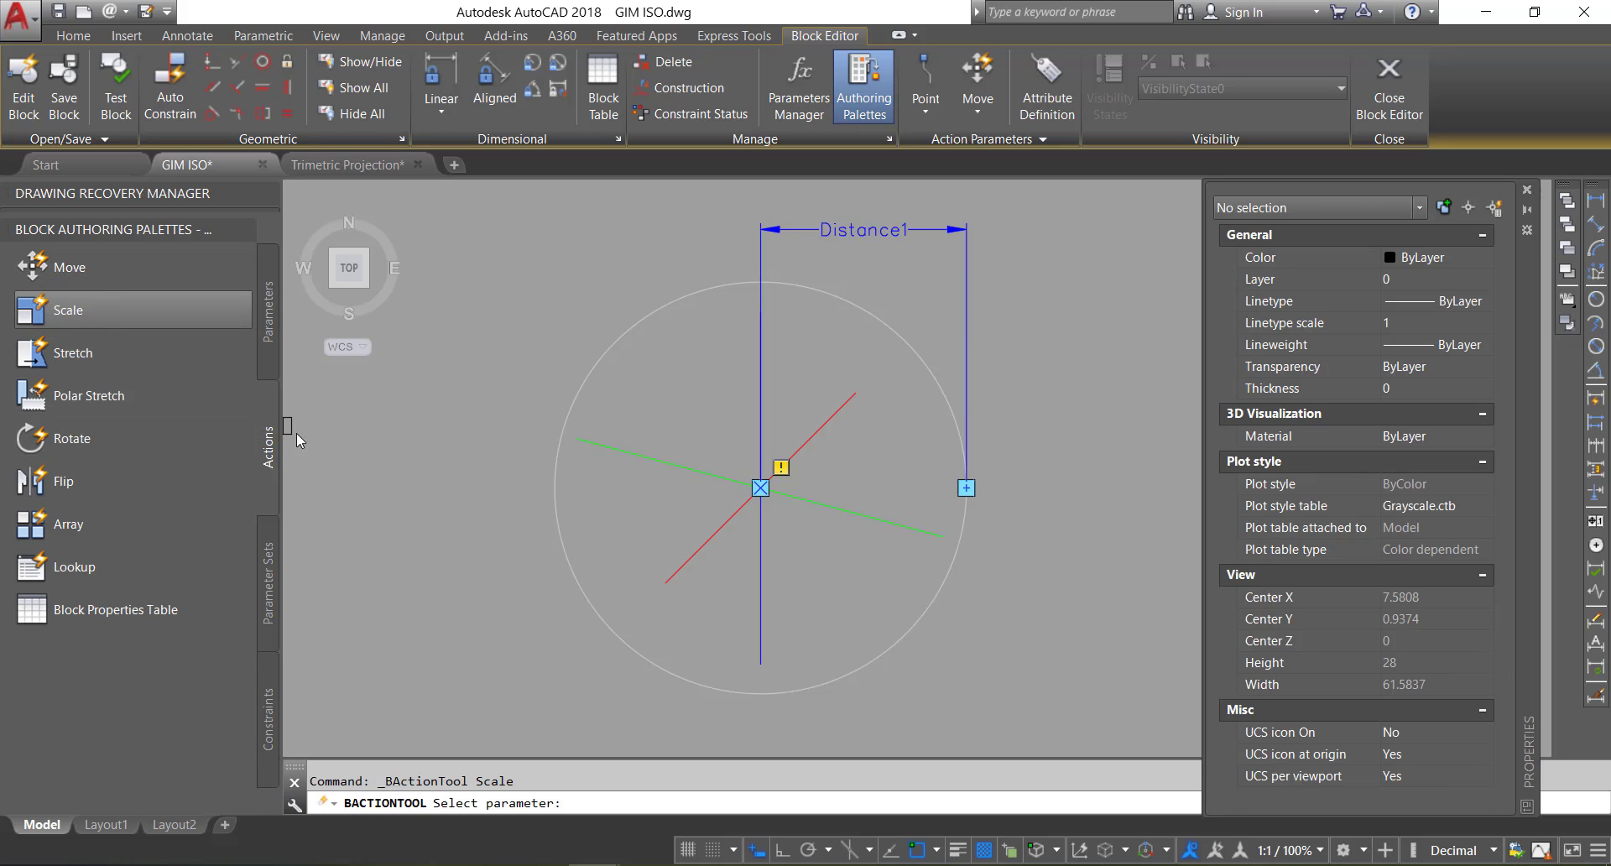
left_click(831, 230)
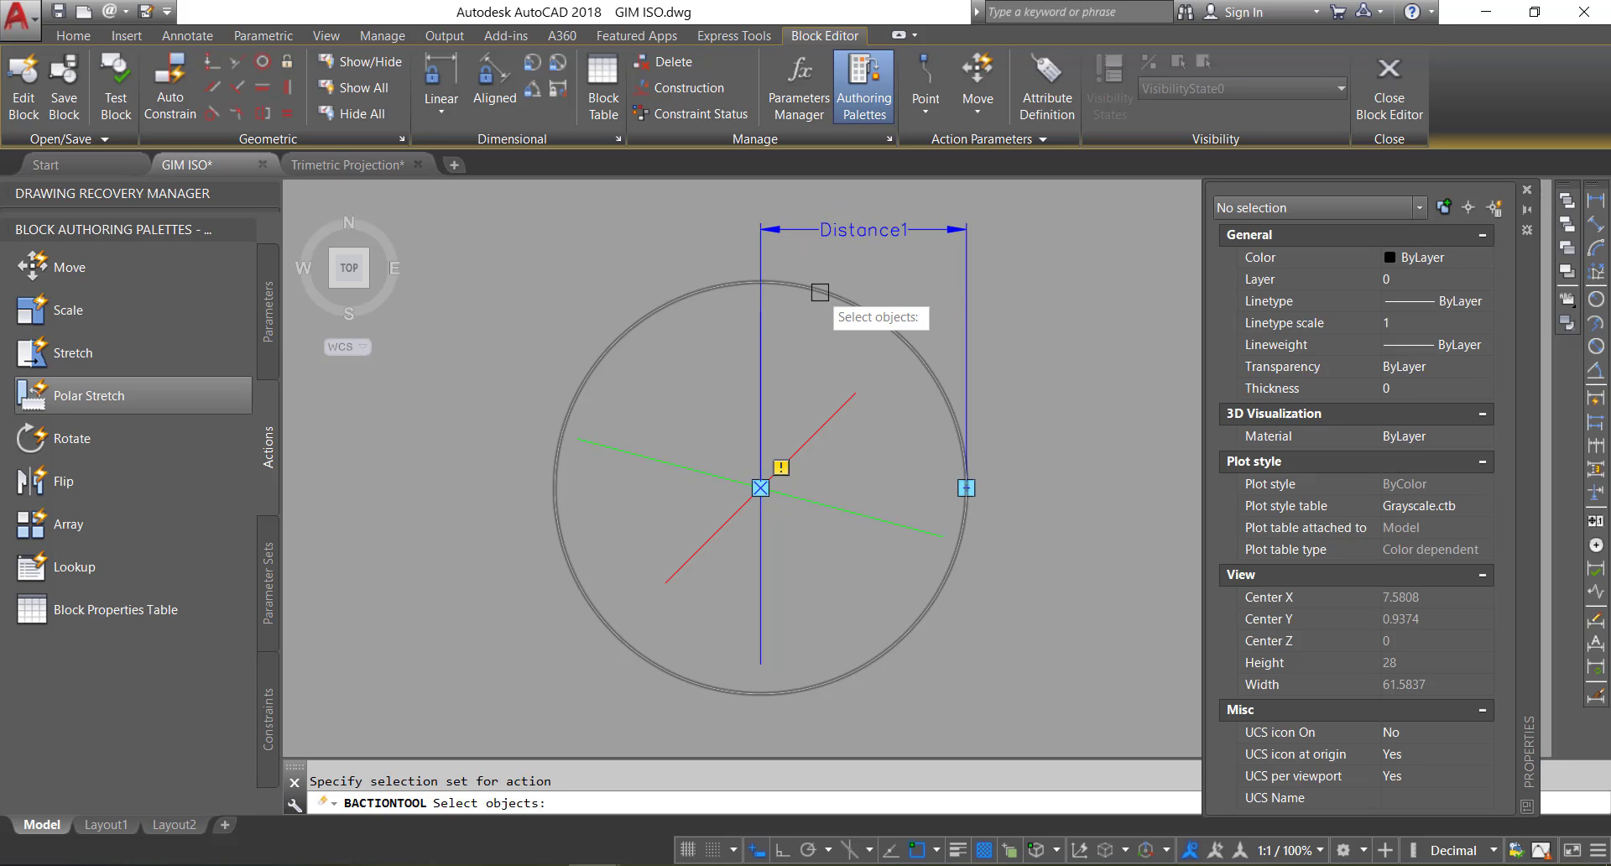
left_click(525, 266)
left_click(1035, 701)
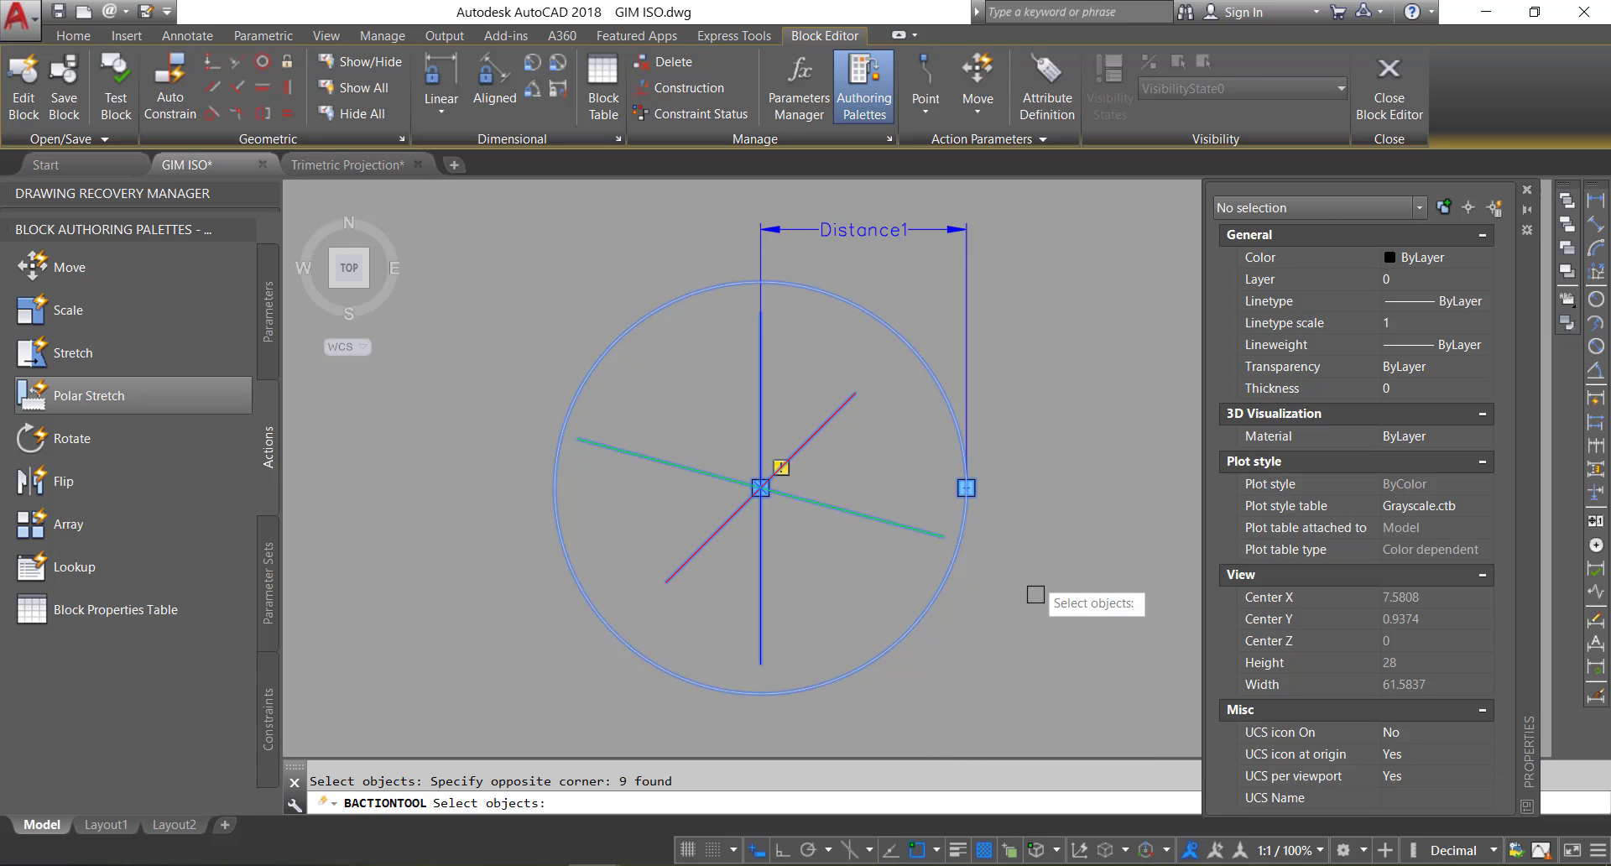
key("Return")
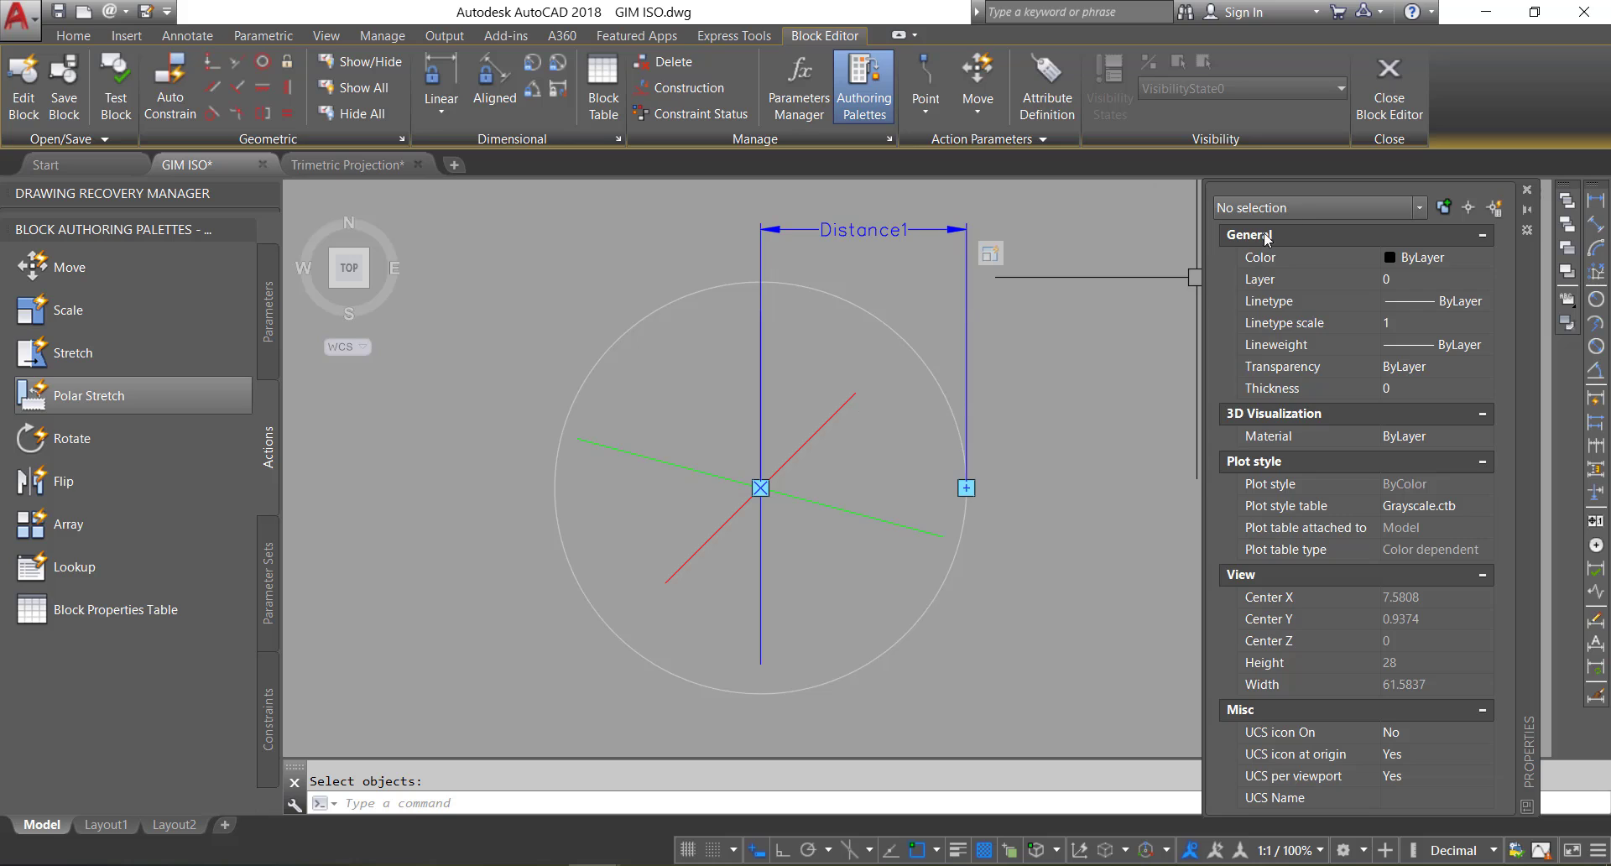
Step: Save the test 03 block edits, then trial-drag its stretch grip and cancel, keeping Distance1 at 10
left_click(1360, 116)
left_click(812, 400)
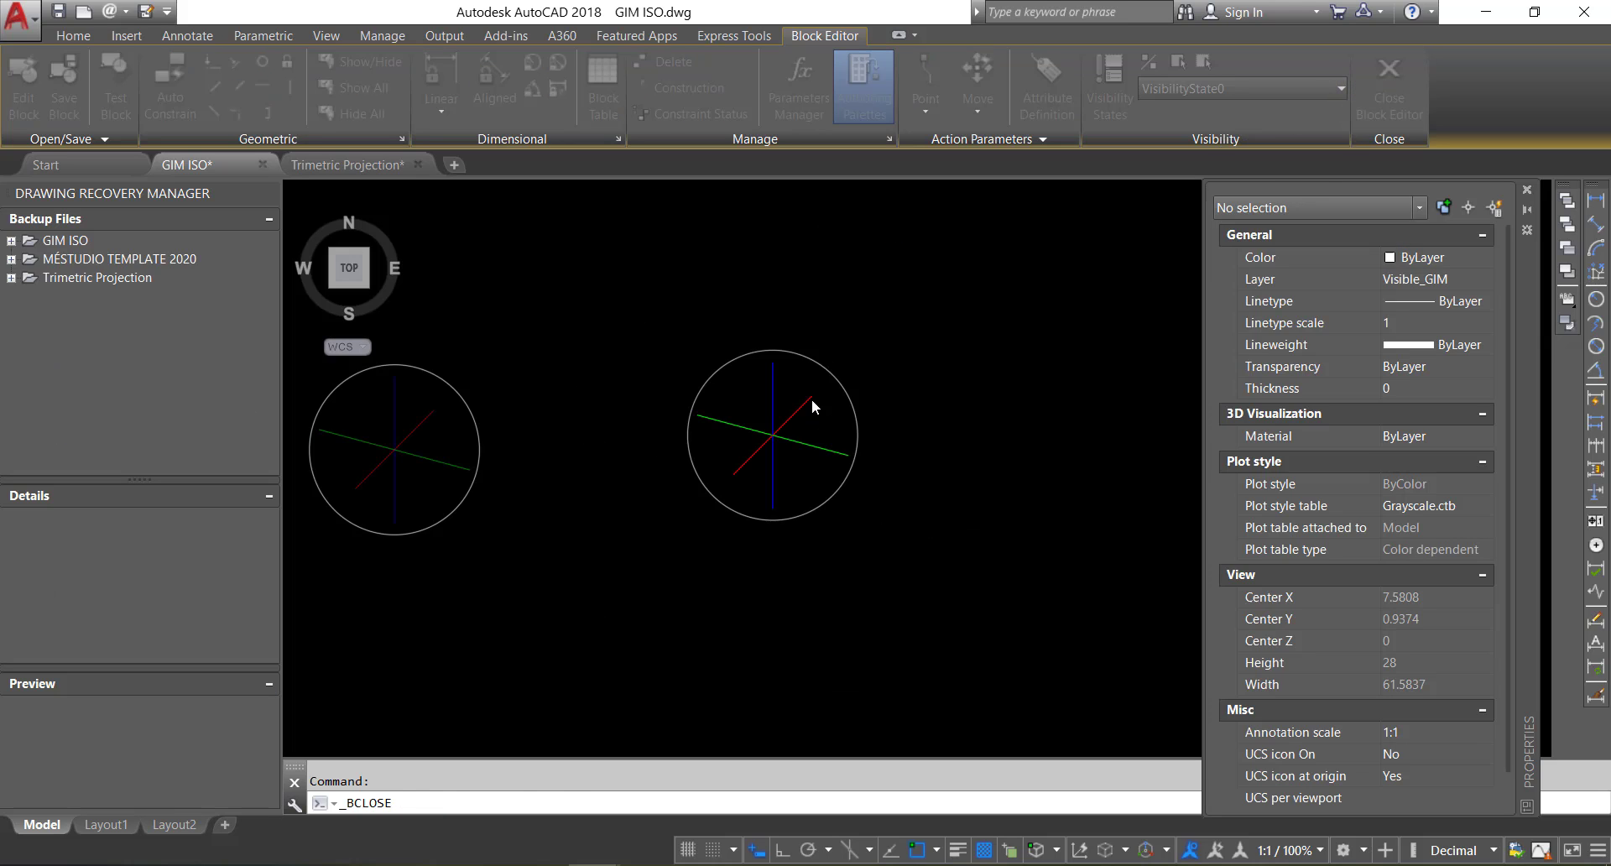
left_click(819, 362)
scroll(820, 362, "up", 2)
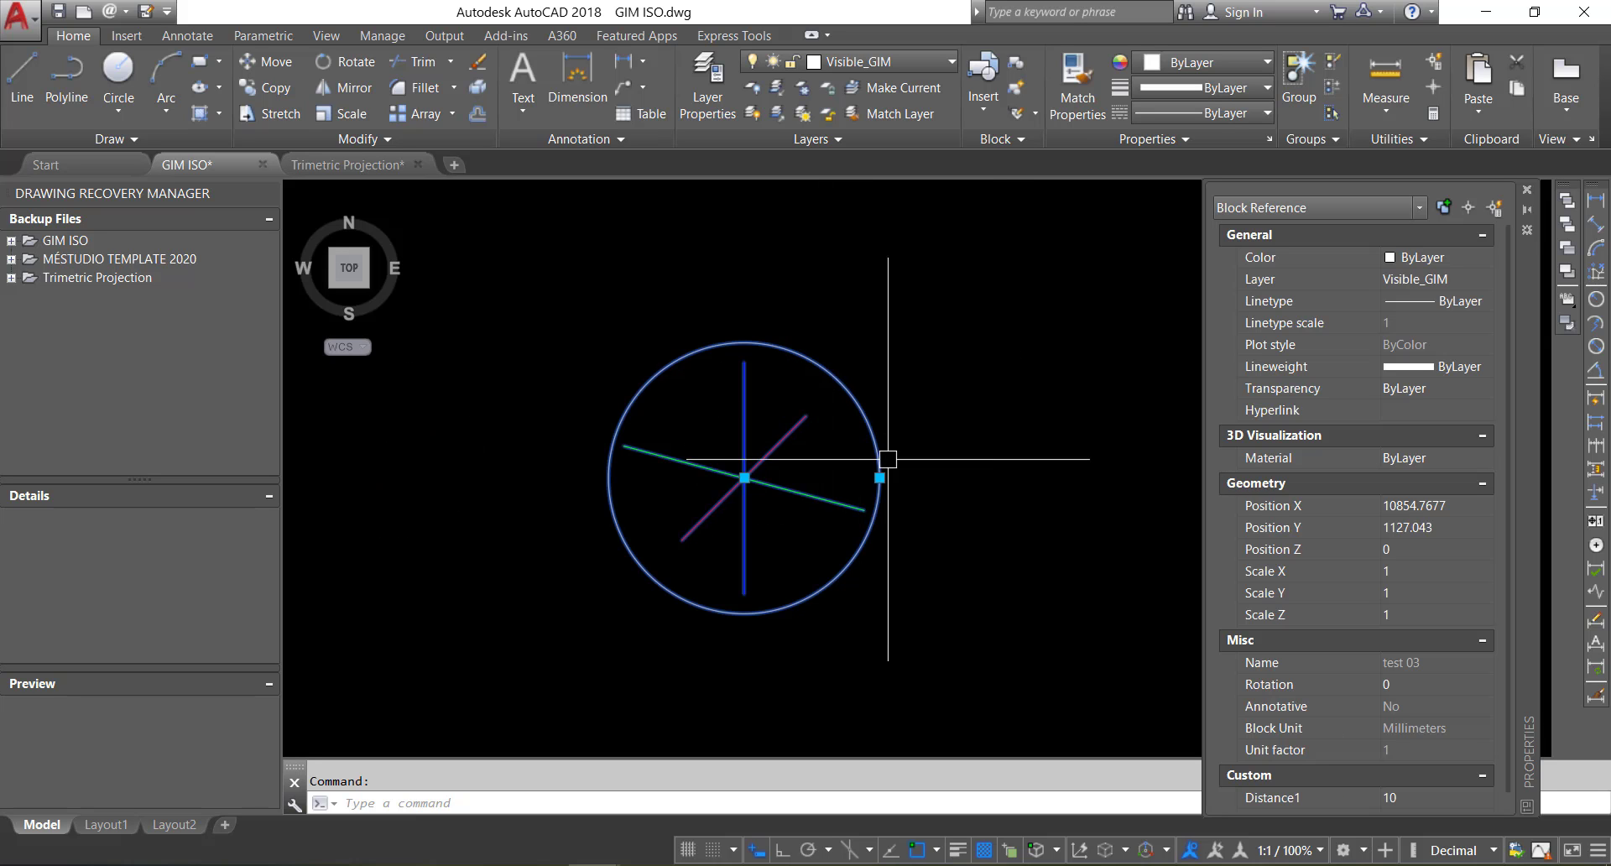
left_click(879, 478)
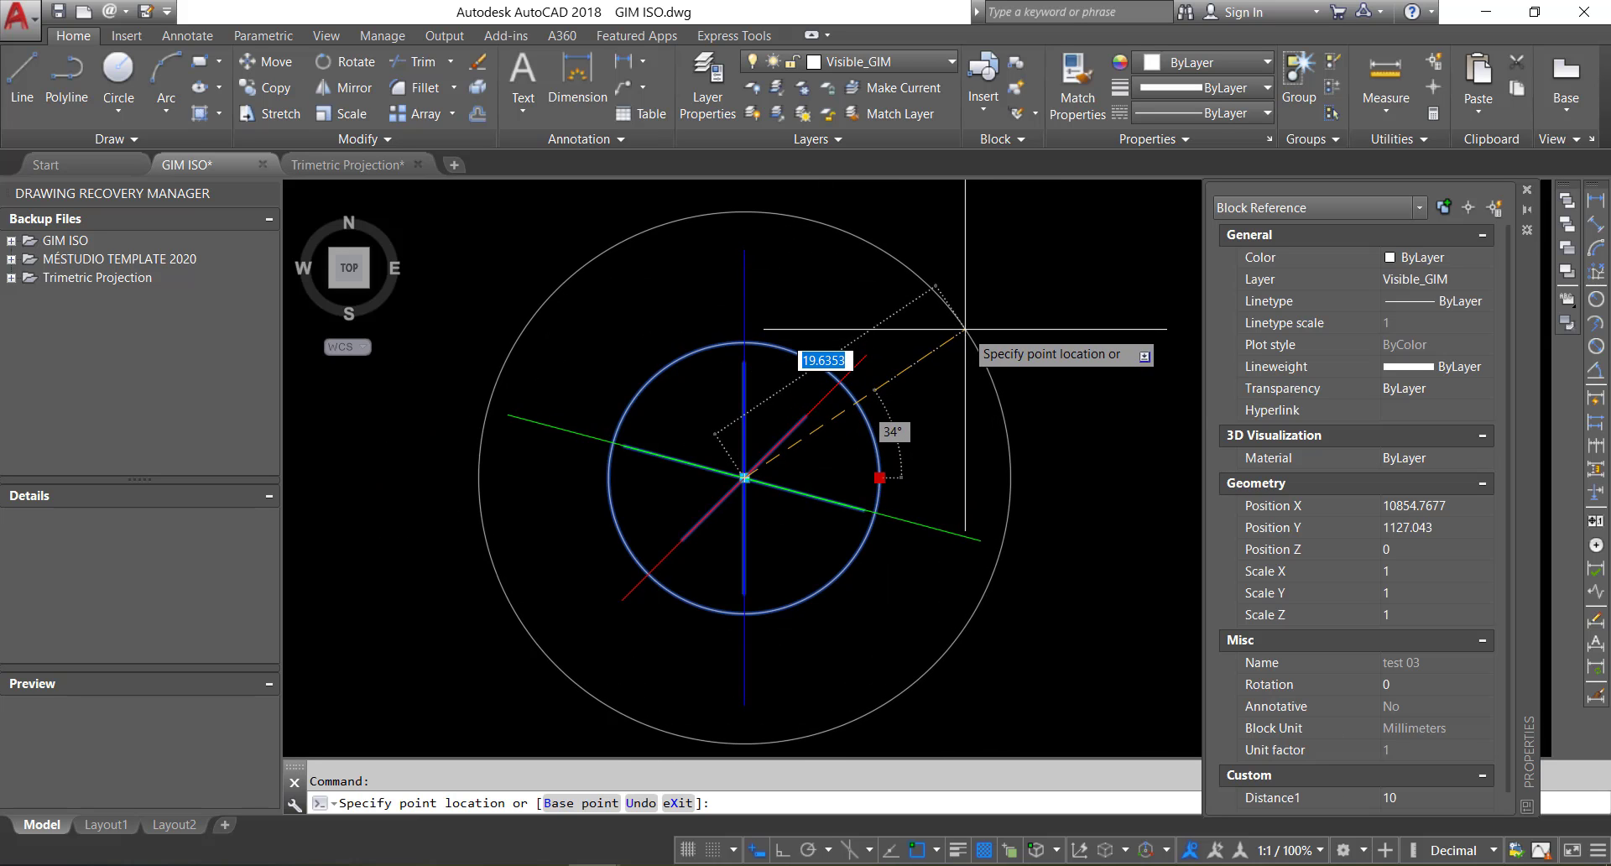
middle_click_drag(906, 467, 738, 453)
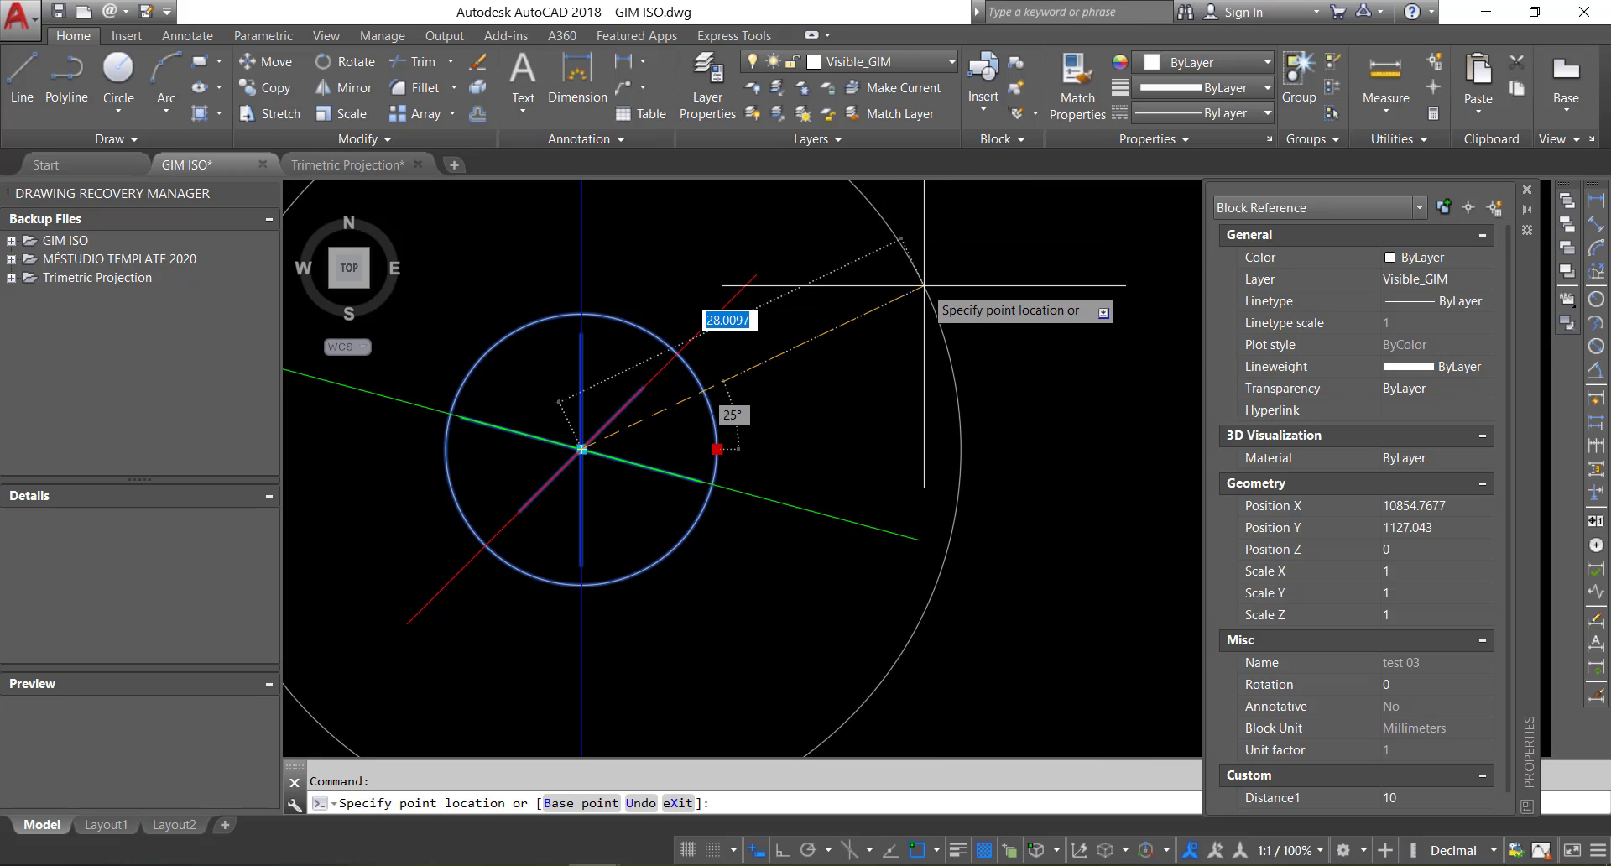
key("Escape")
scroll(905, 307, "down", 2)
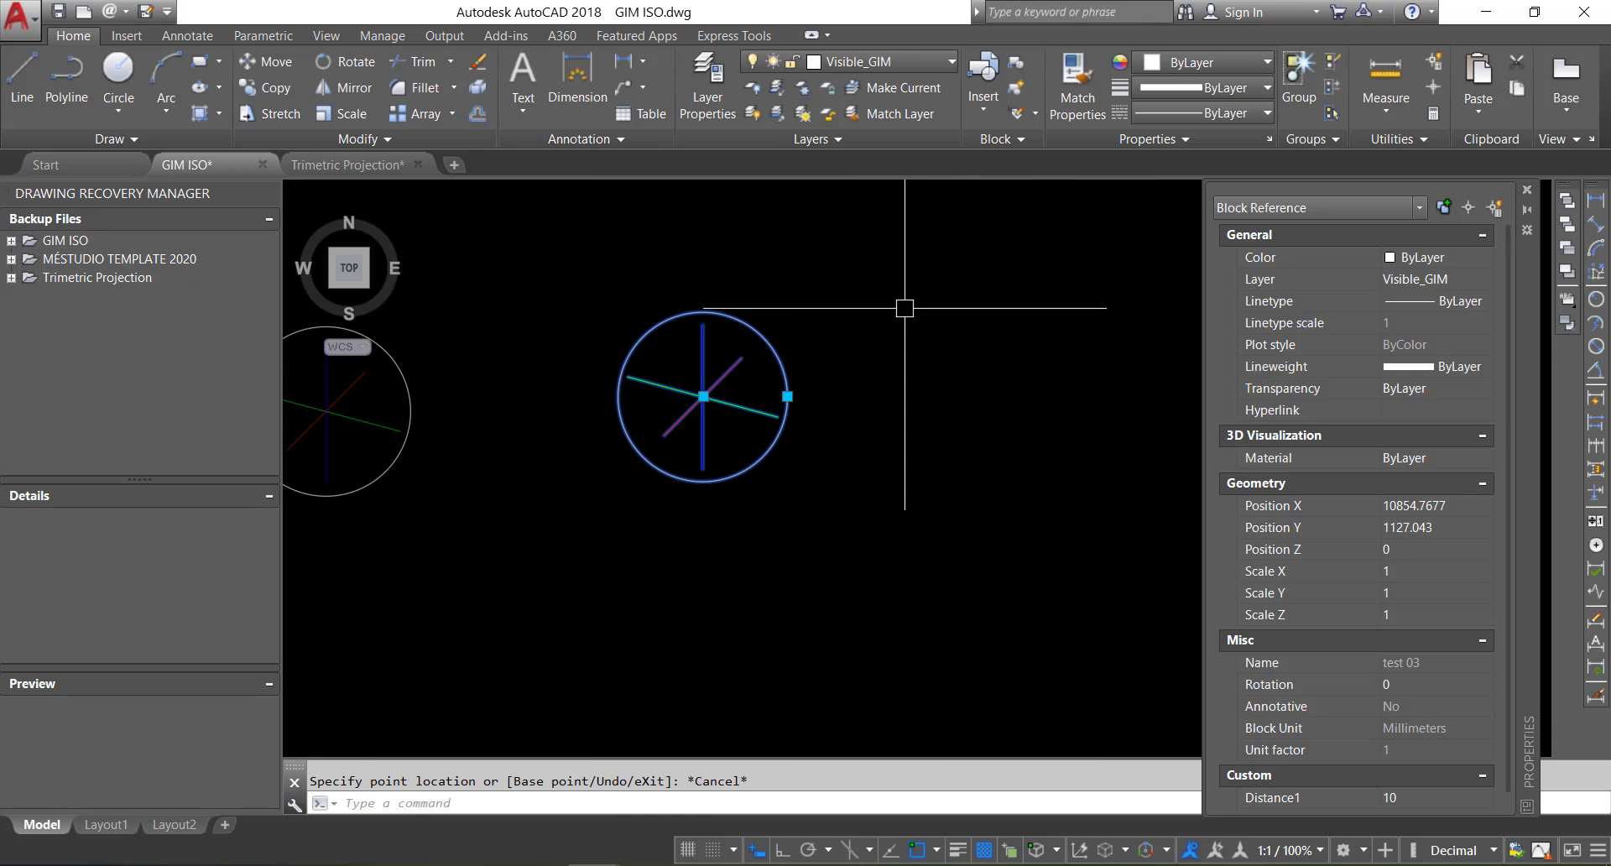
middle_click_drag(740, 309, 791, 335)
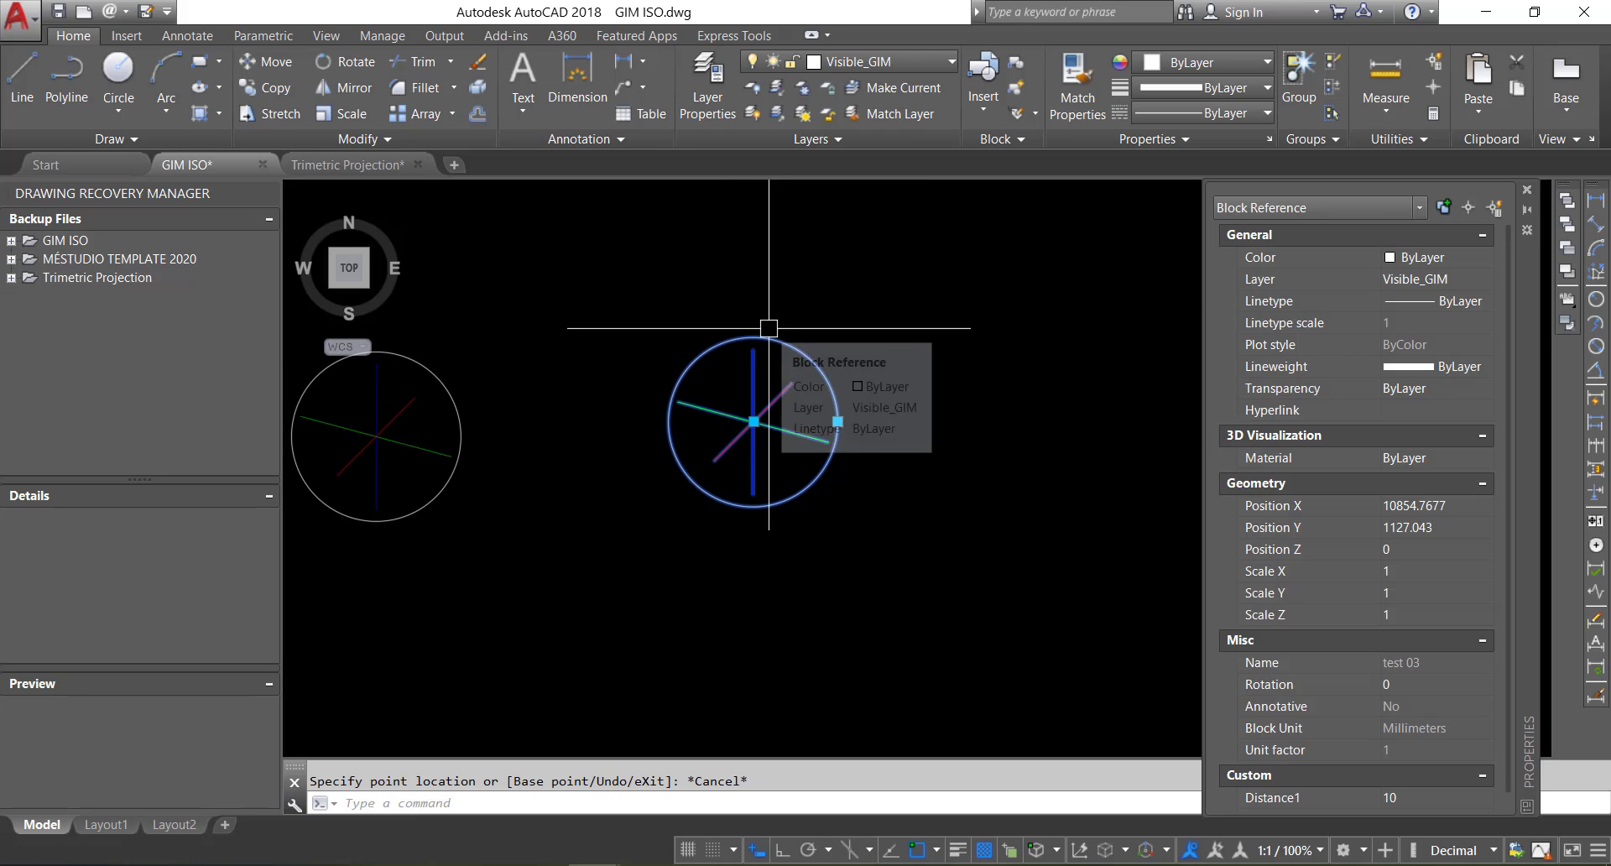